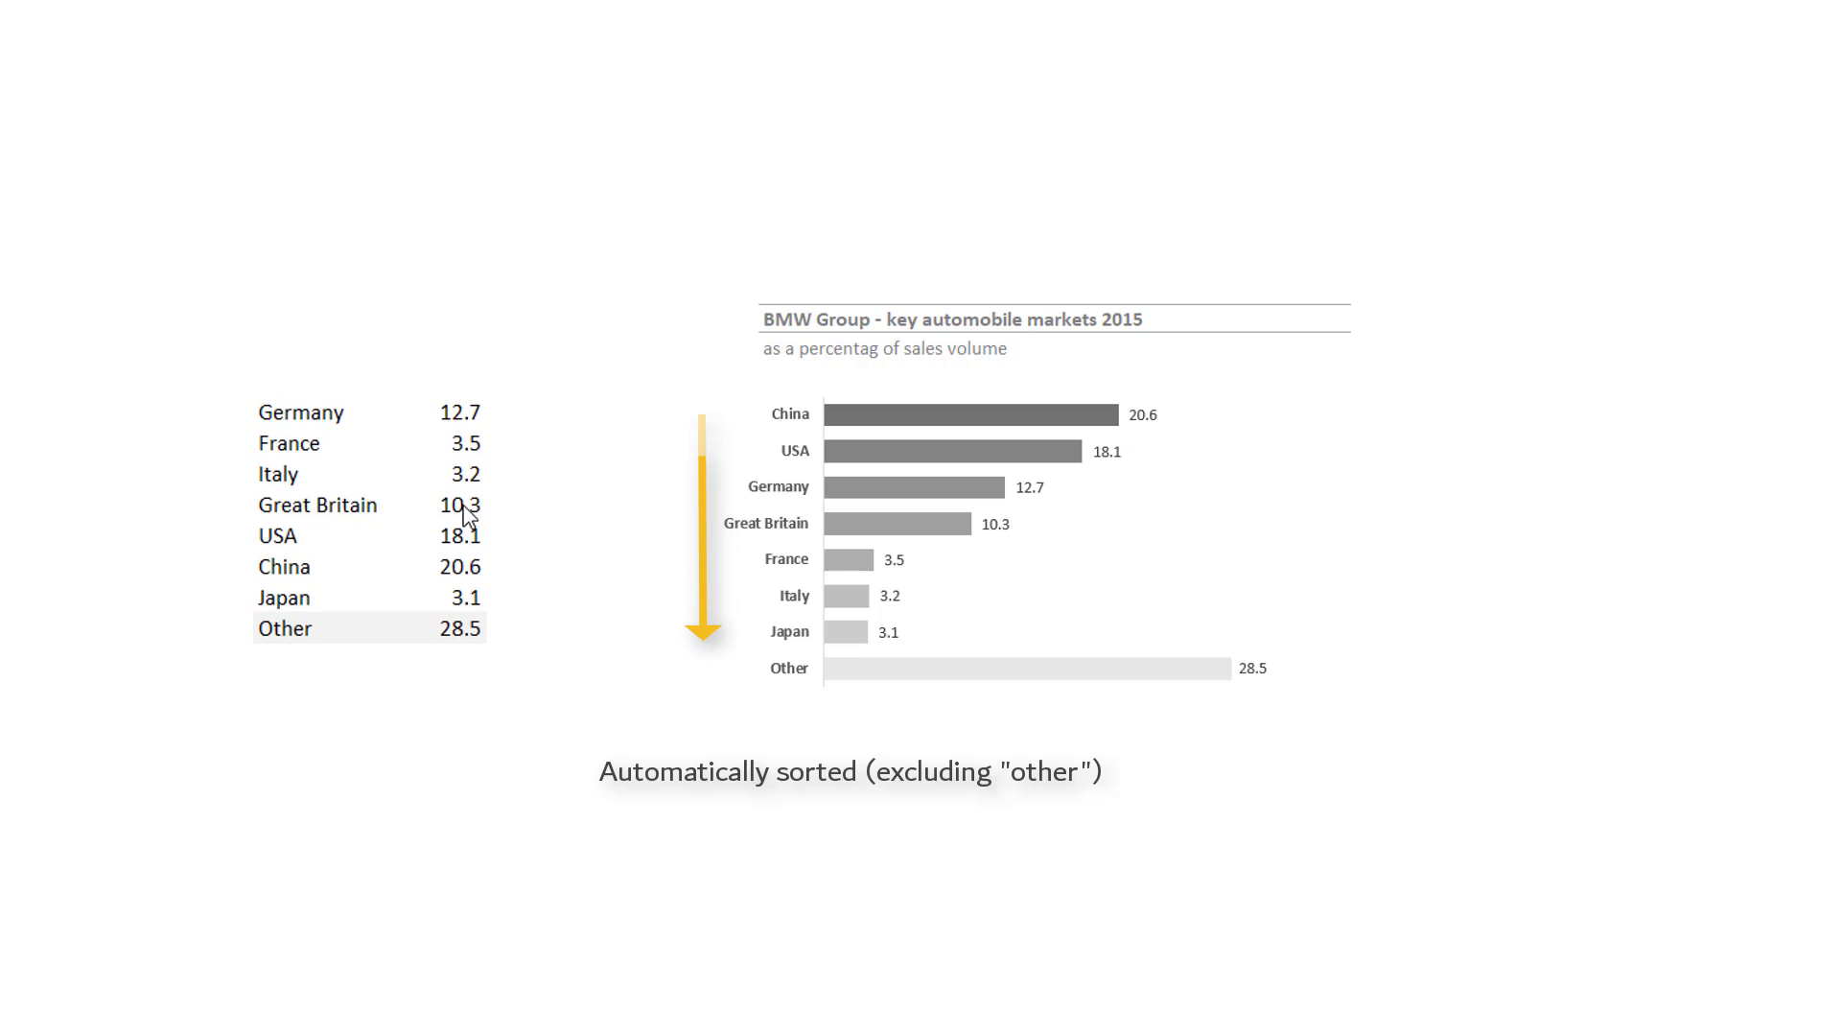
Step: Test the automatically sorted chart by setting Great Britain's value to 21 and Japan's value to 15
left_click(466, 511)
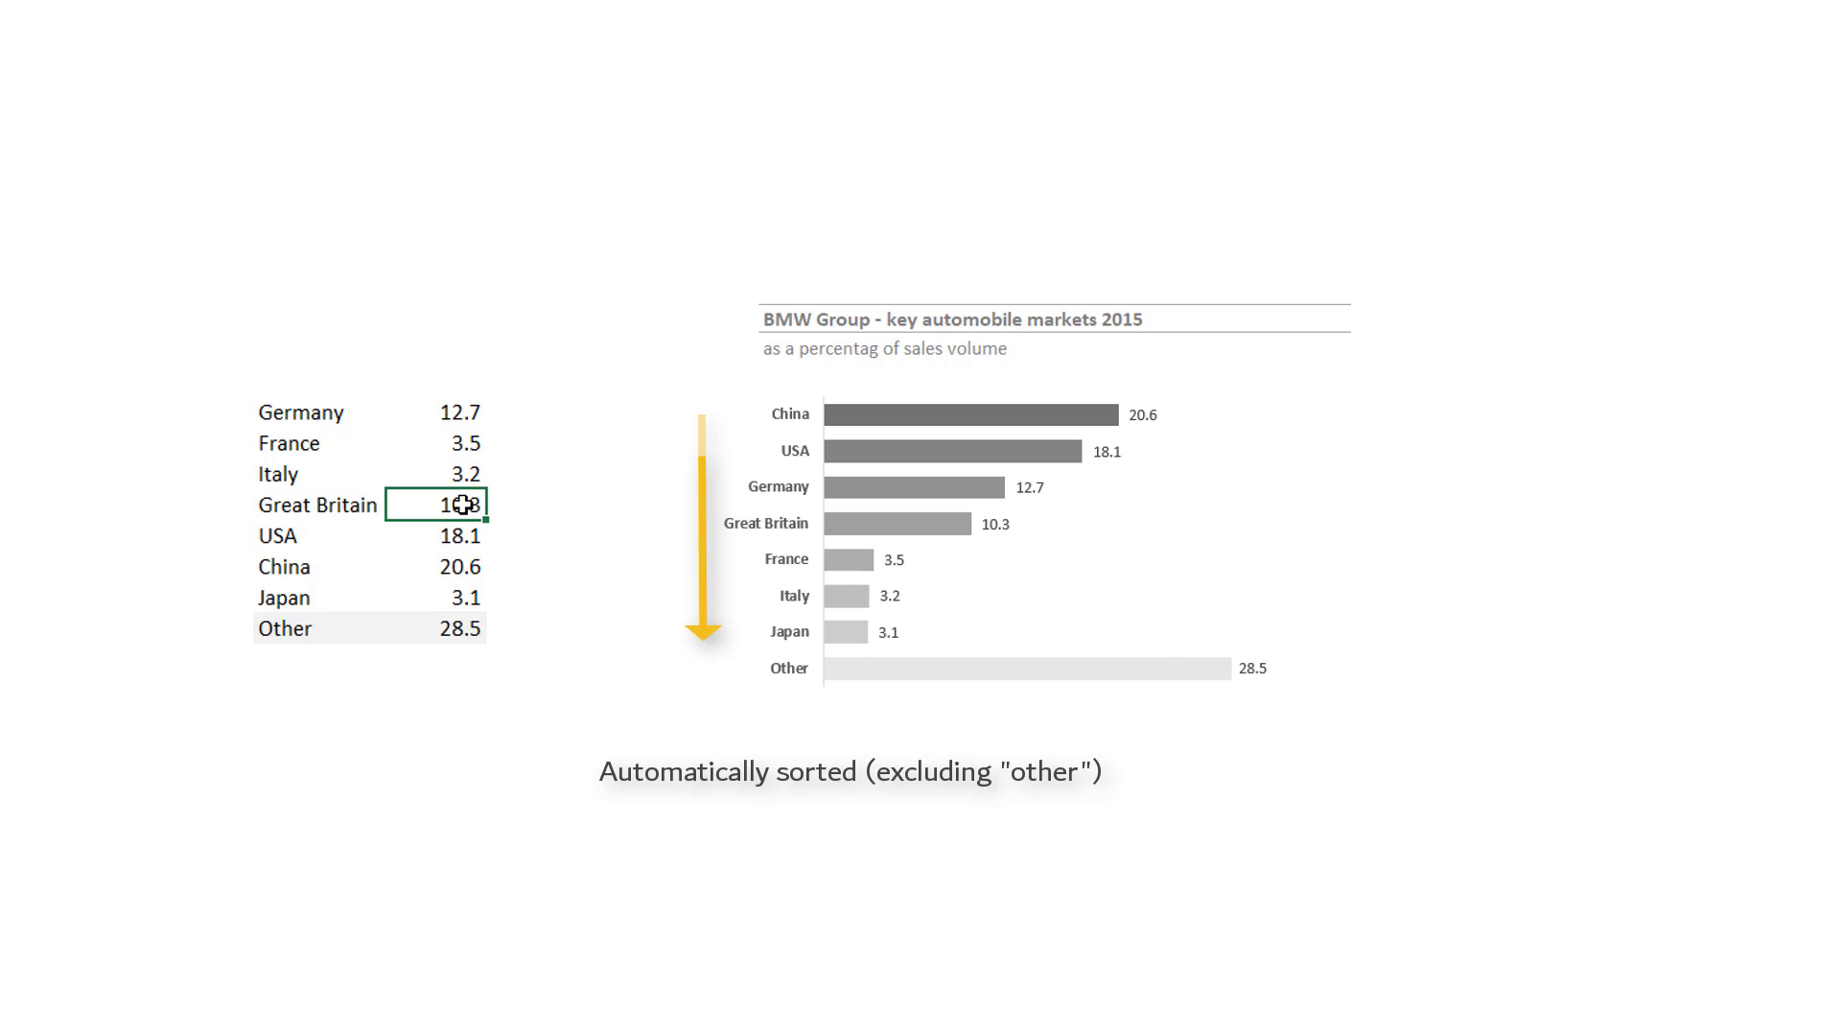
type("21")
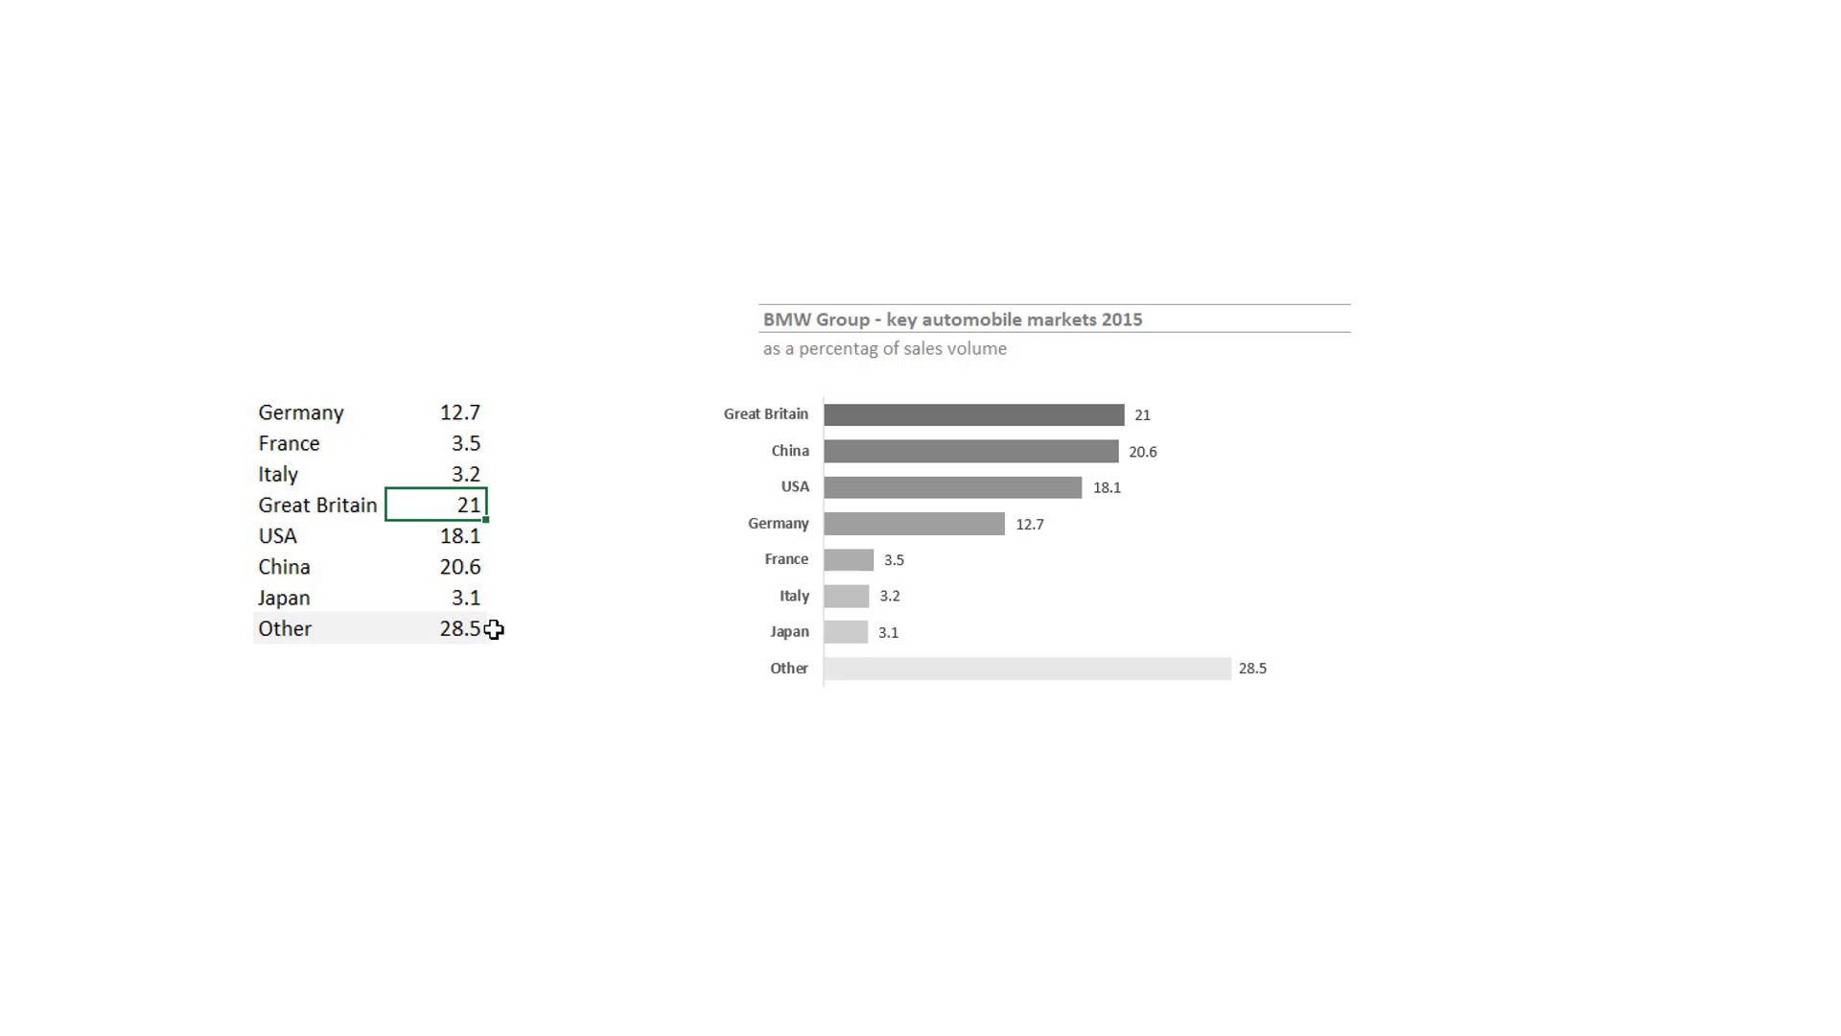
left_click(464, 601)
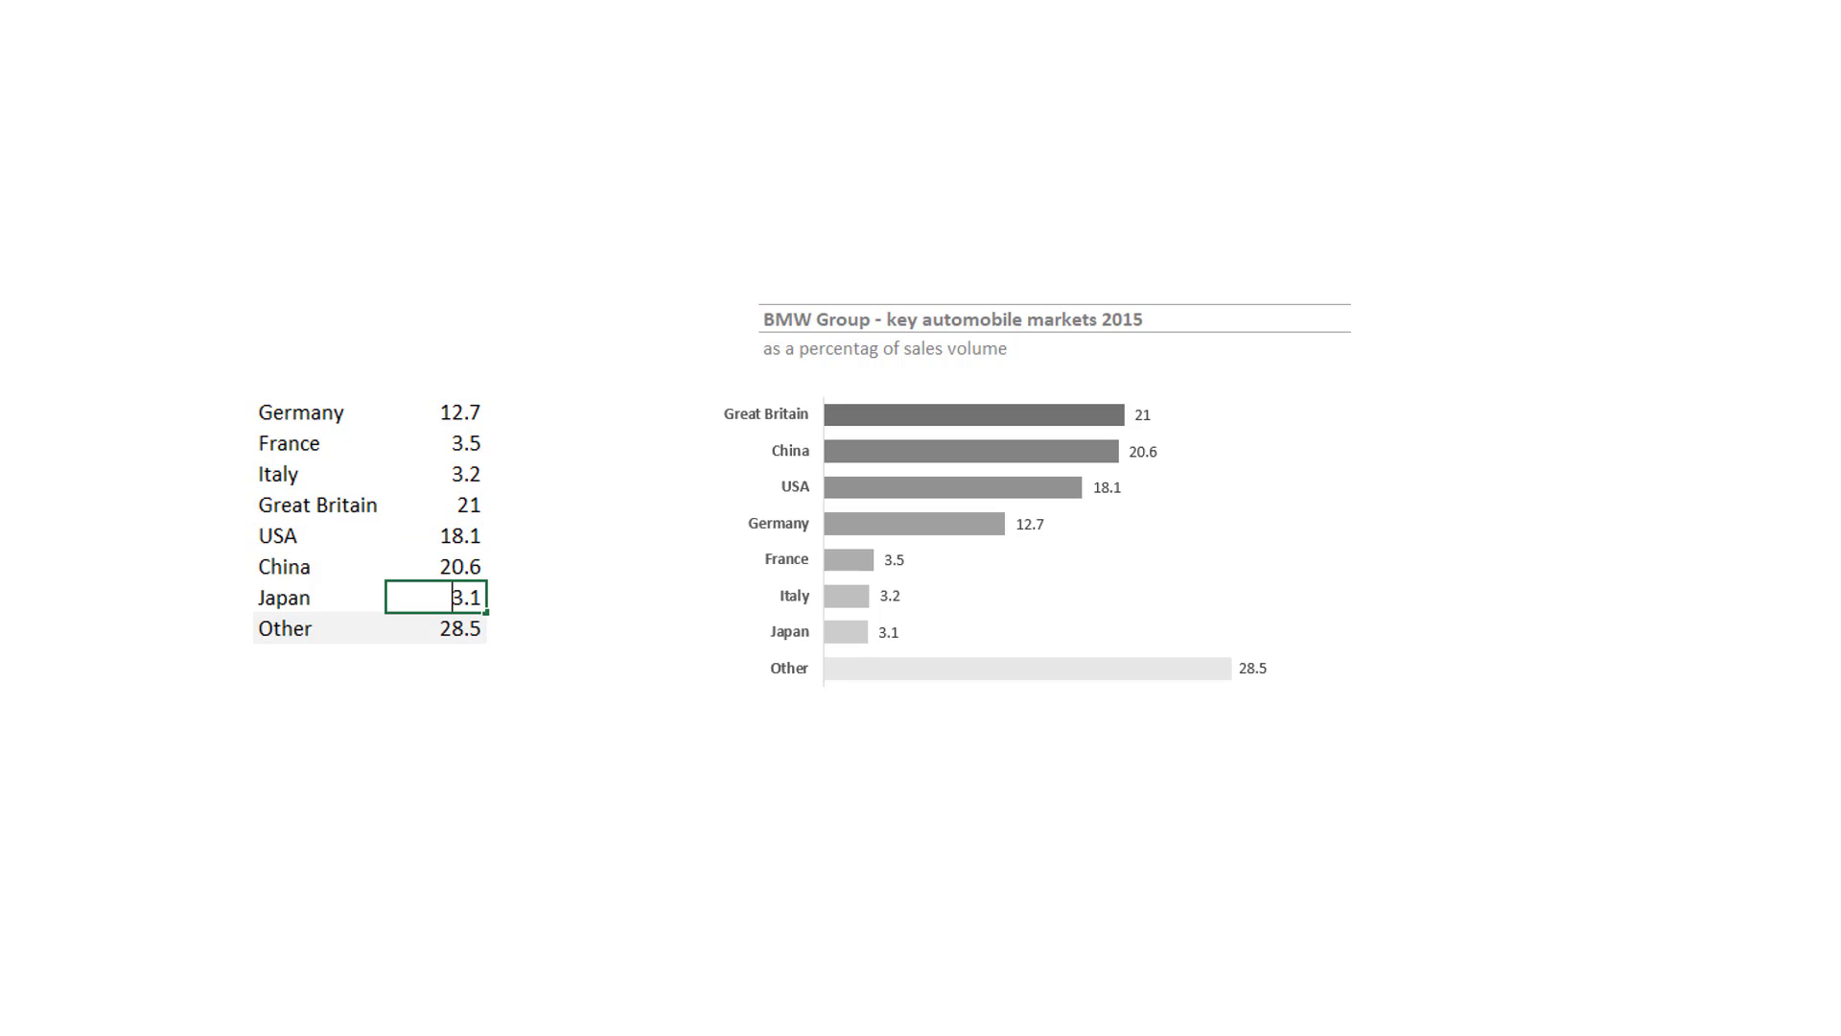
type("15")
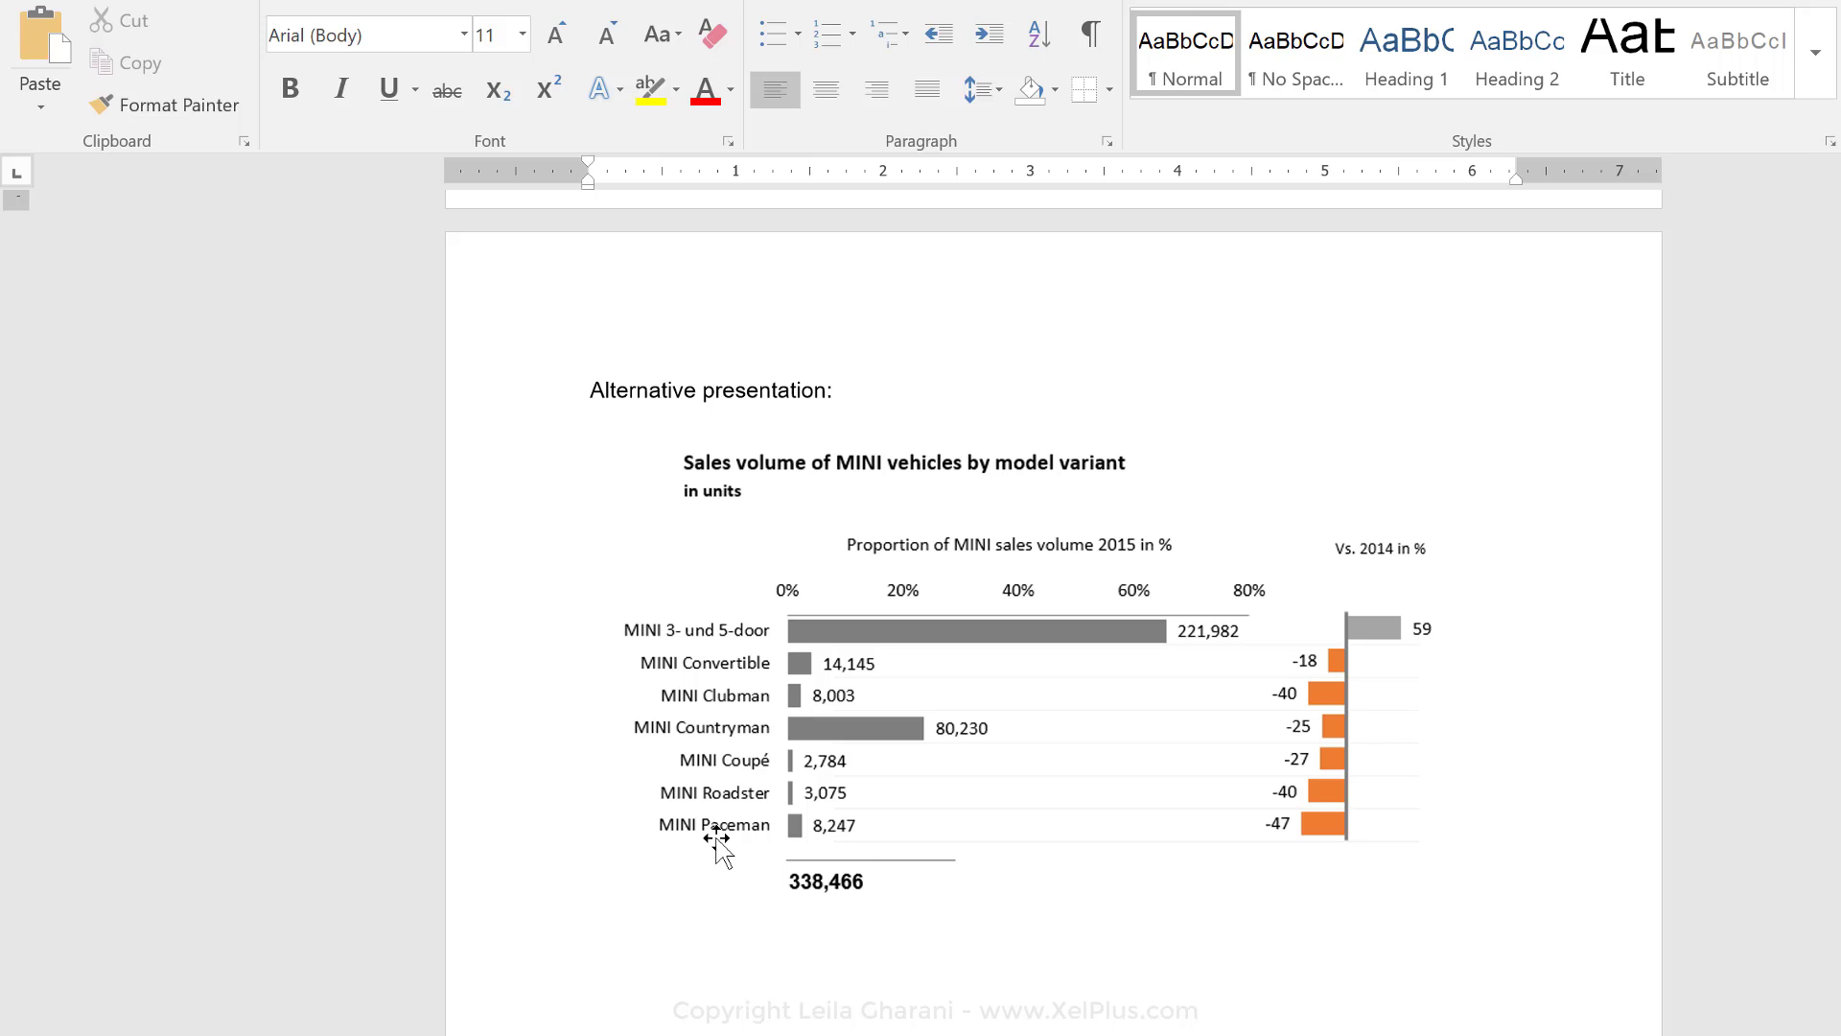
Step: Switch to the Excel workbook and examine the market list in J7:K13 and the empty range M6:P14 for data preparation
left_click(723, 1033)
left_click_drag(1015, 514, 1199, 683)
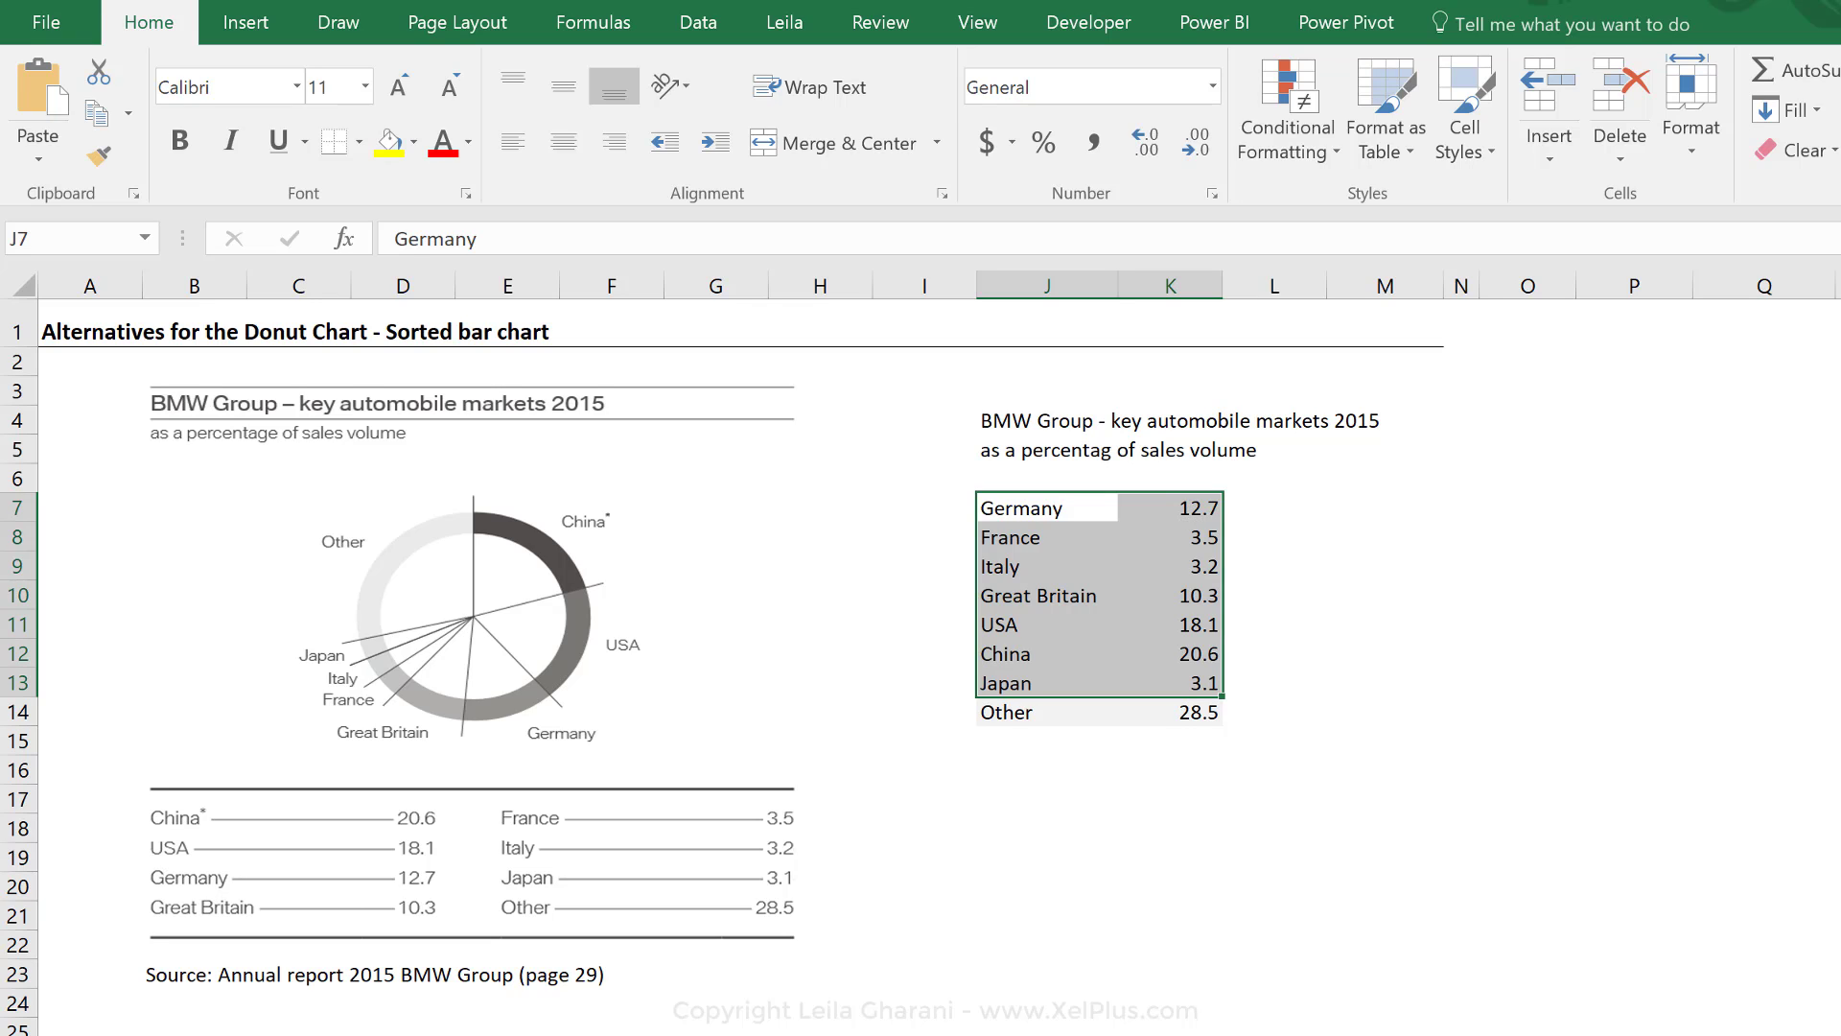
left_click(1025, 518)
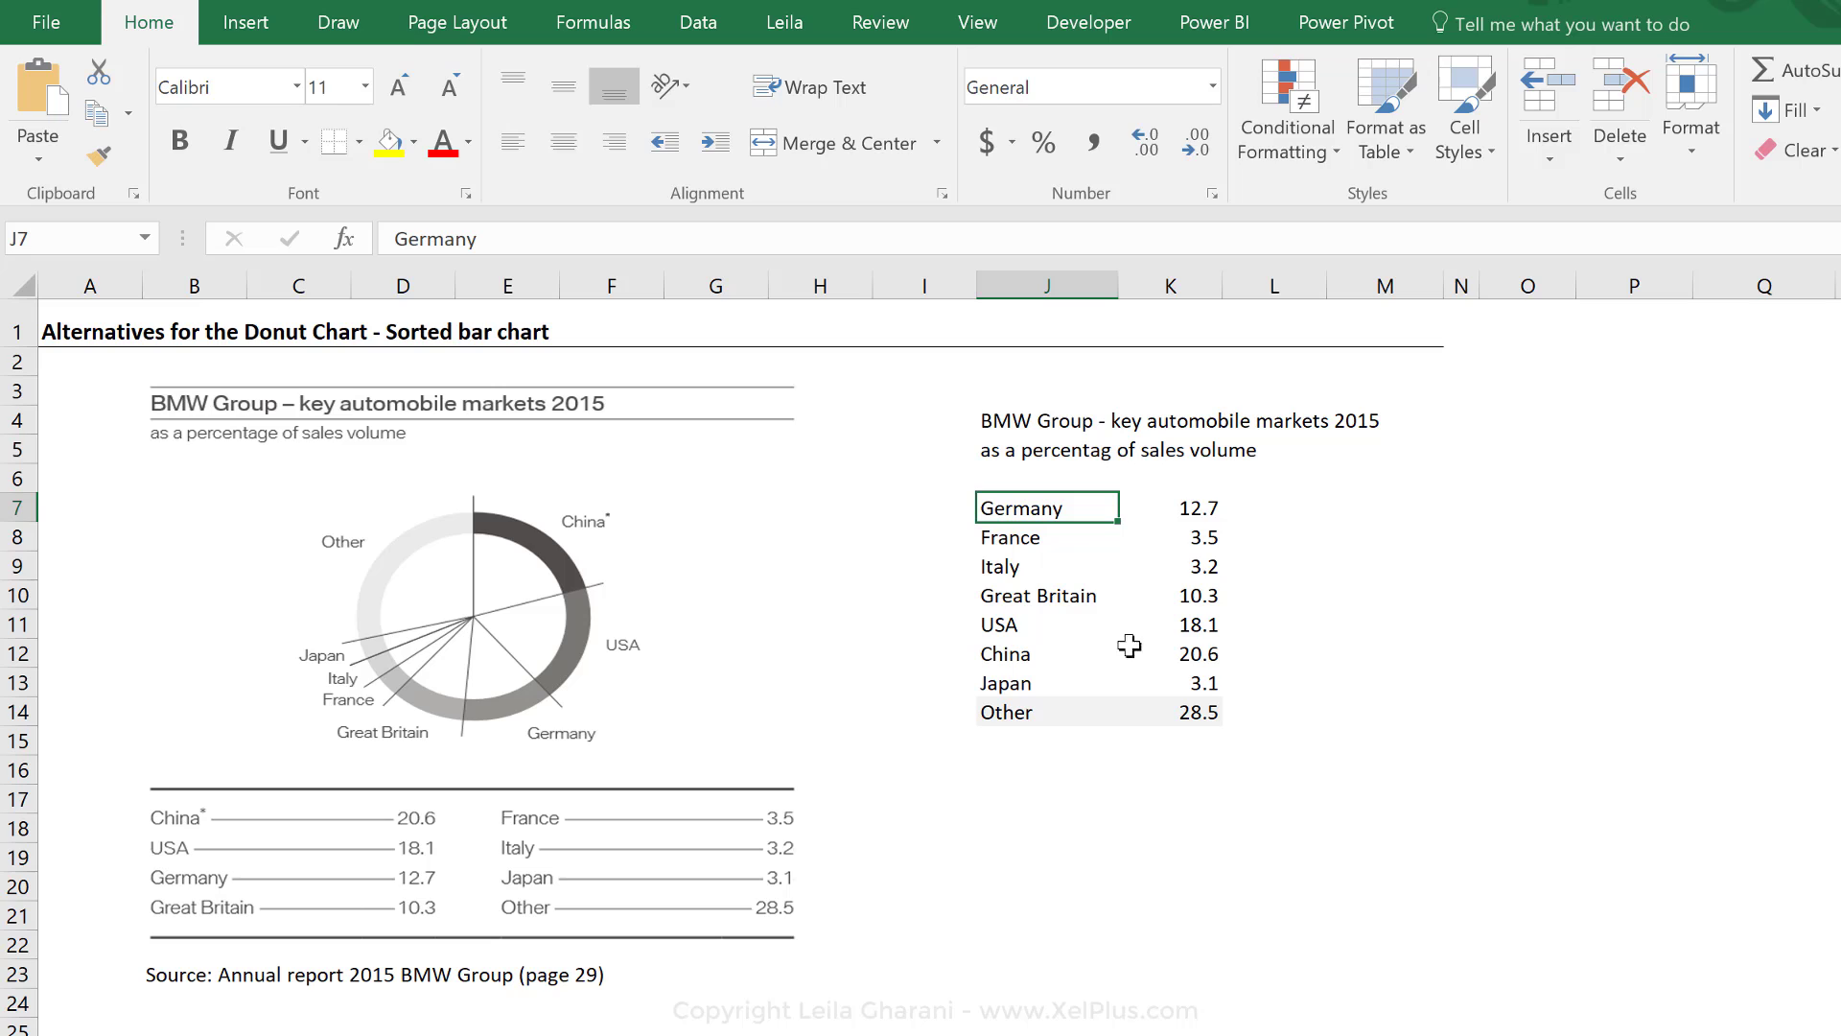
mouse_move(1188, 510)
left_mouse_down()
mouse_move(1055, 505)
mouse_move(1056, 687)
left_mouse_up()
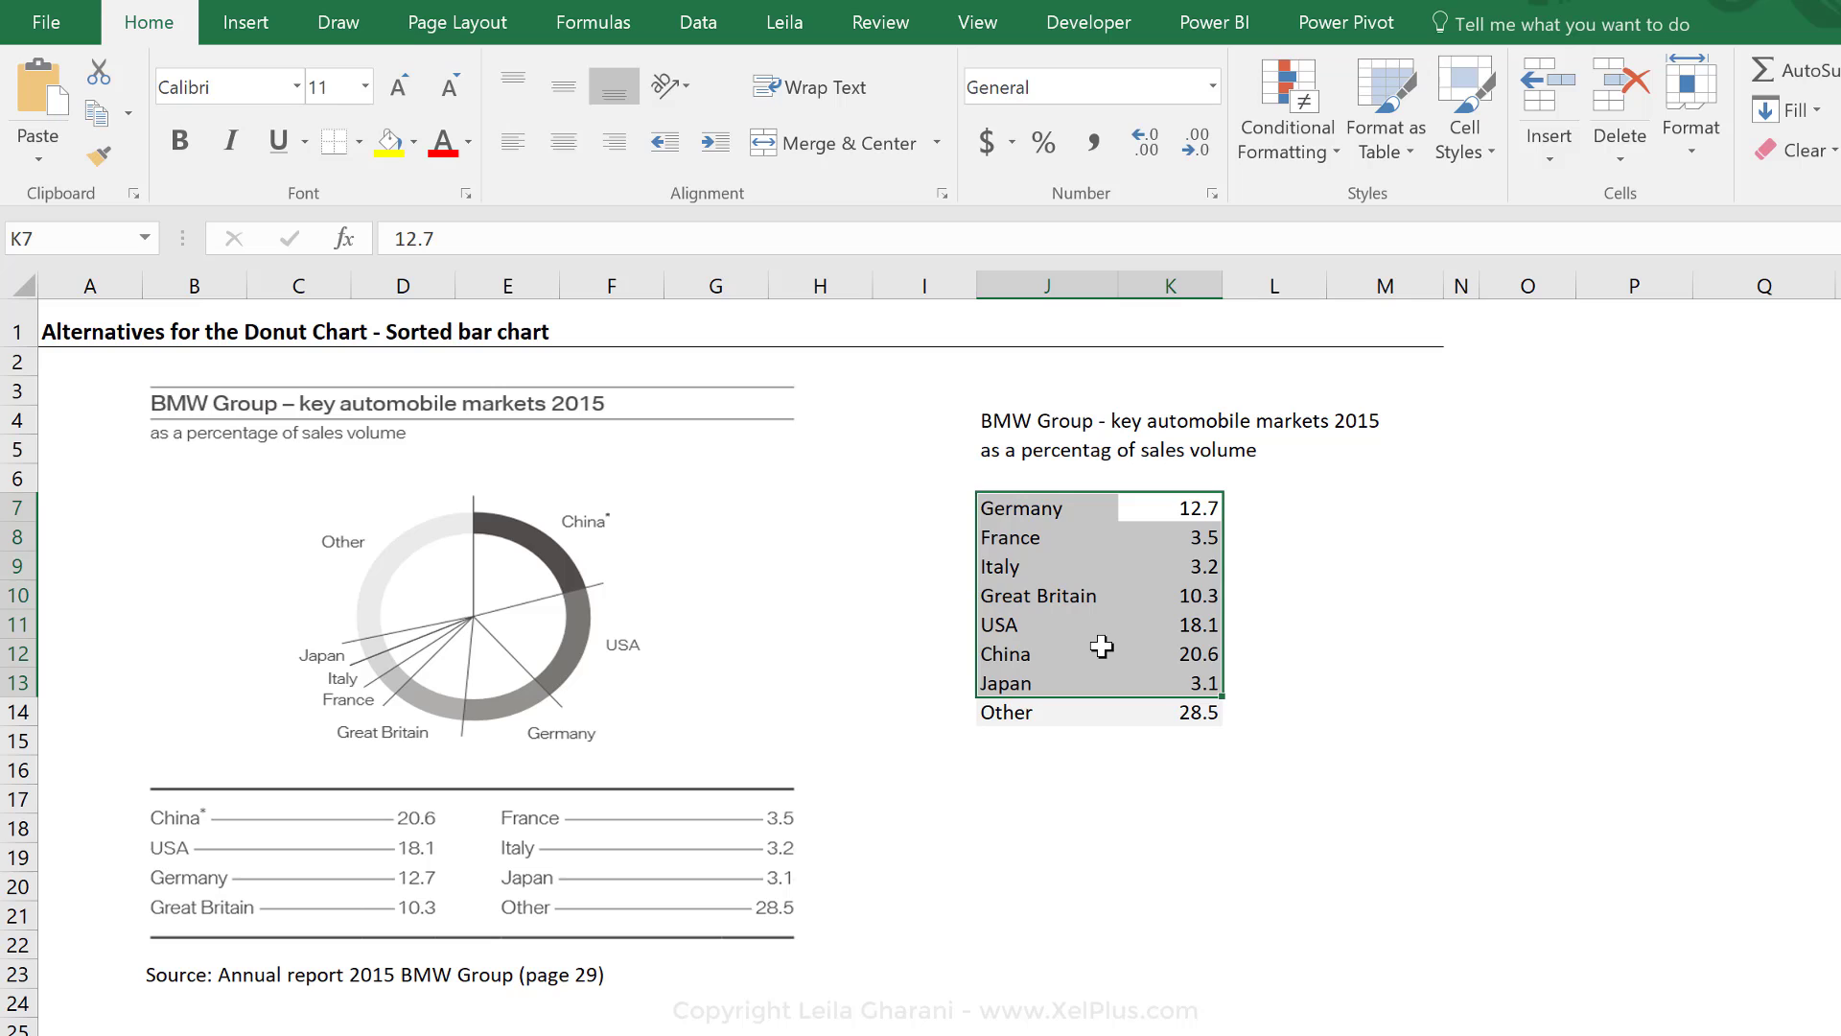
left_click(1338, 476)
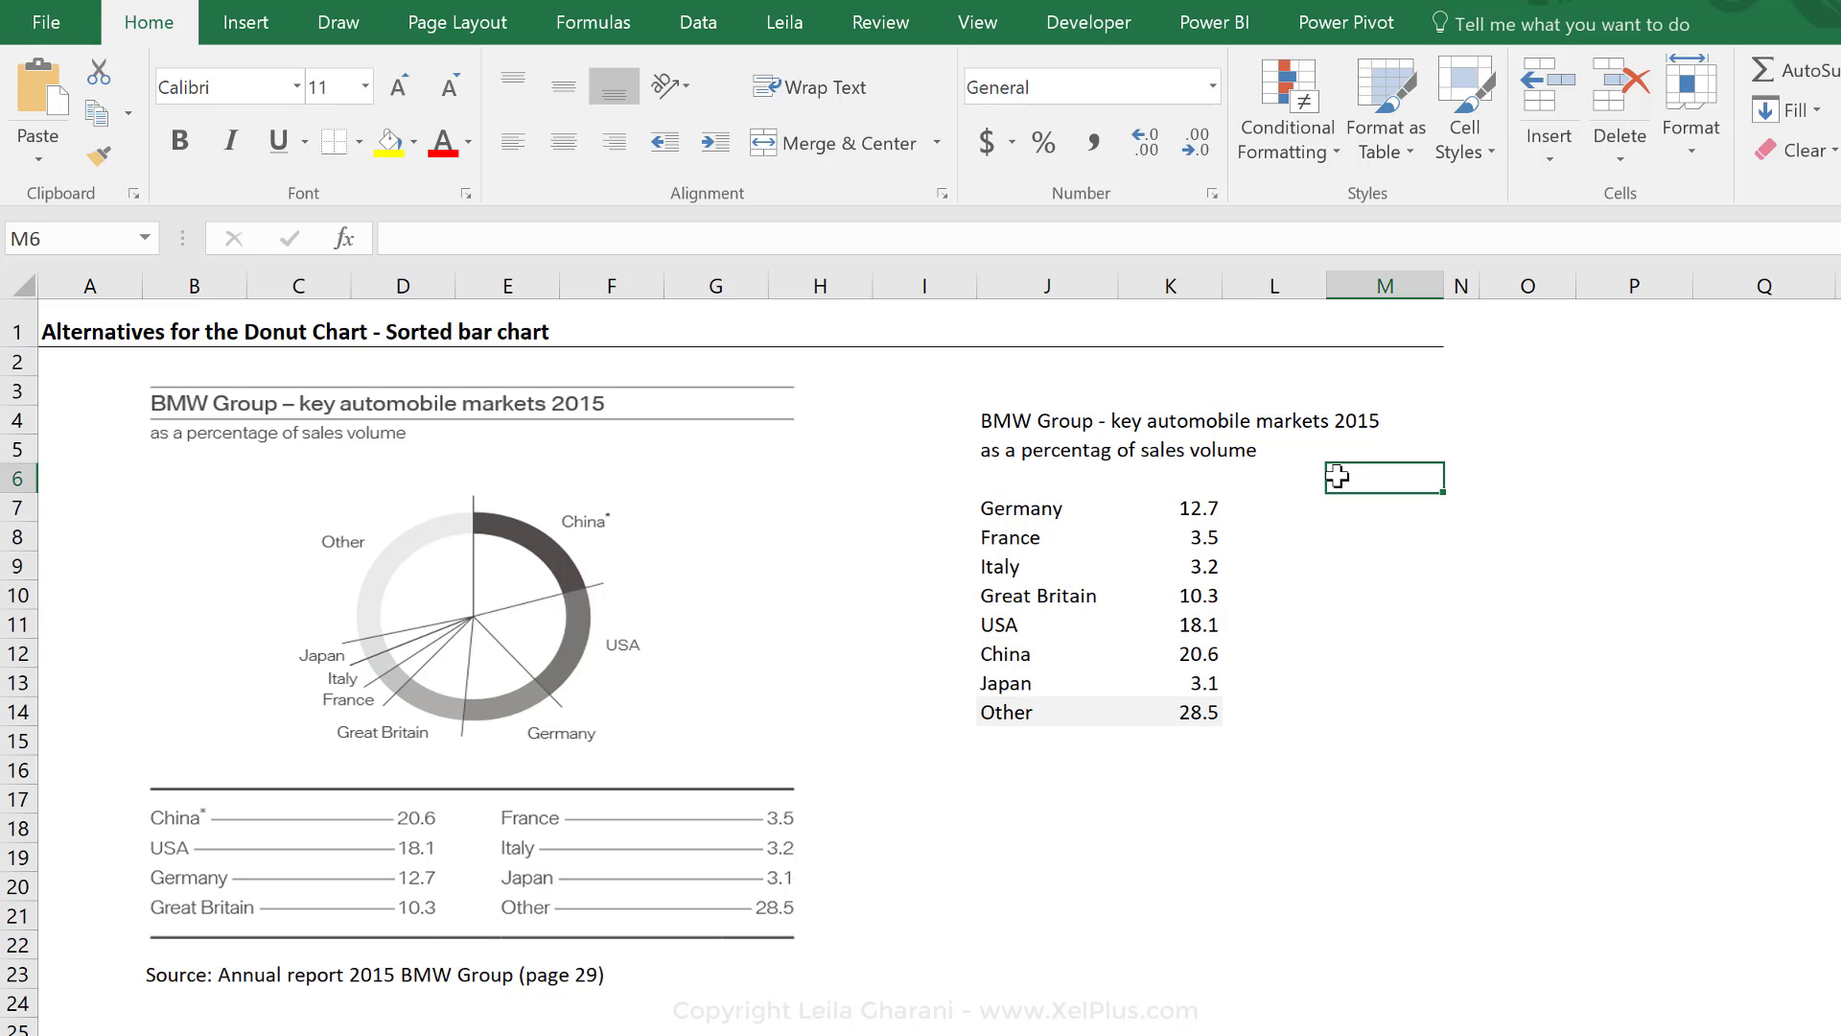
left_click_drag(1216, 508, 1084, 687)
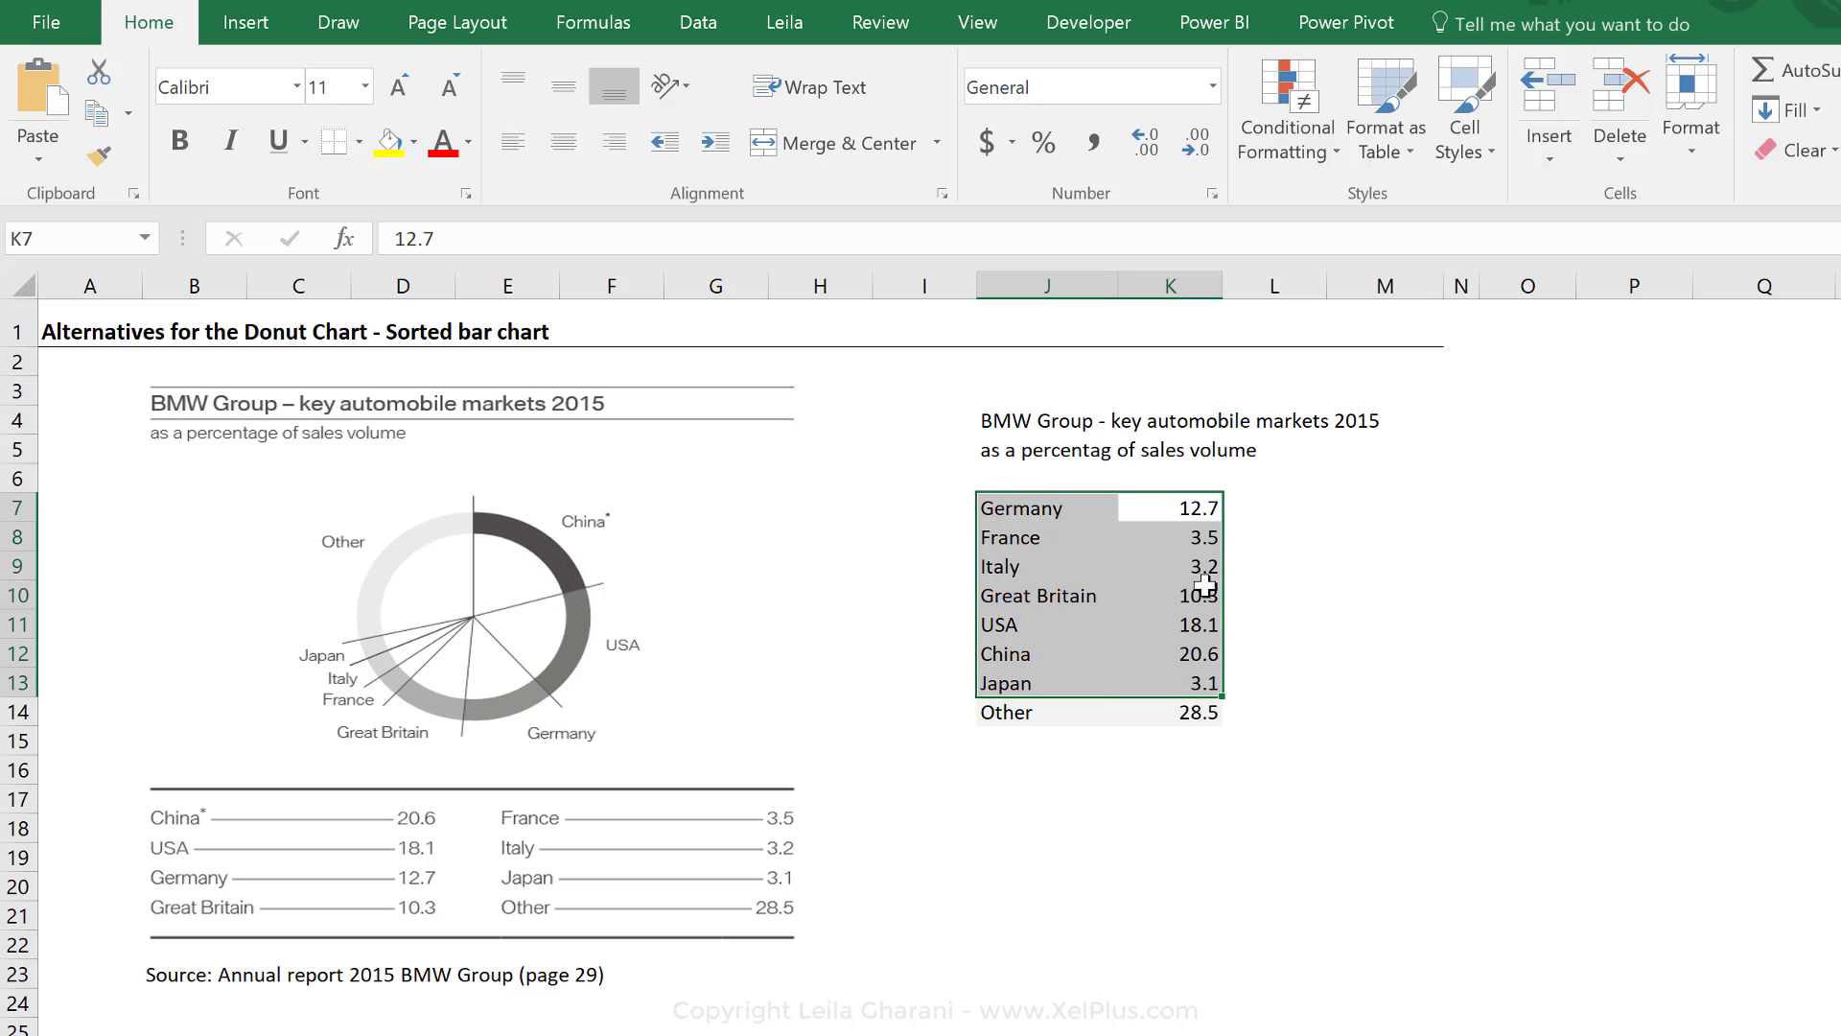
left_click(1203, 549)
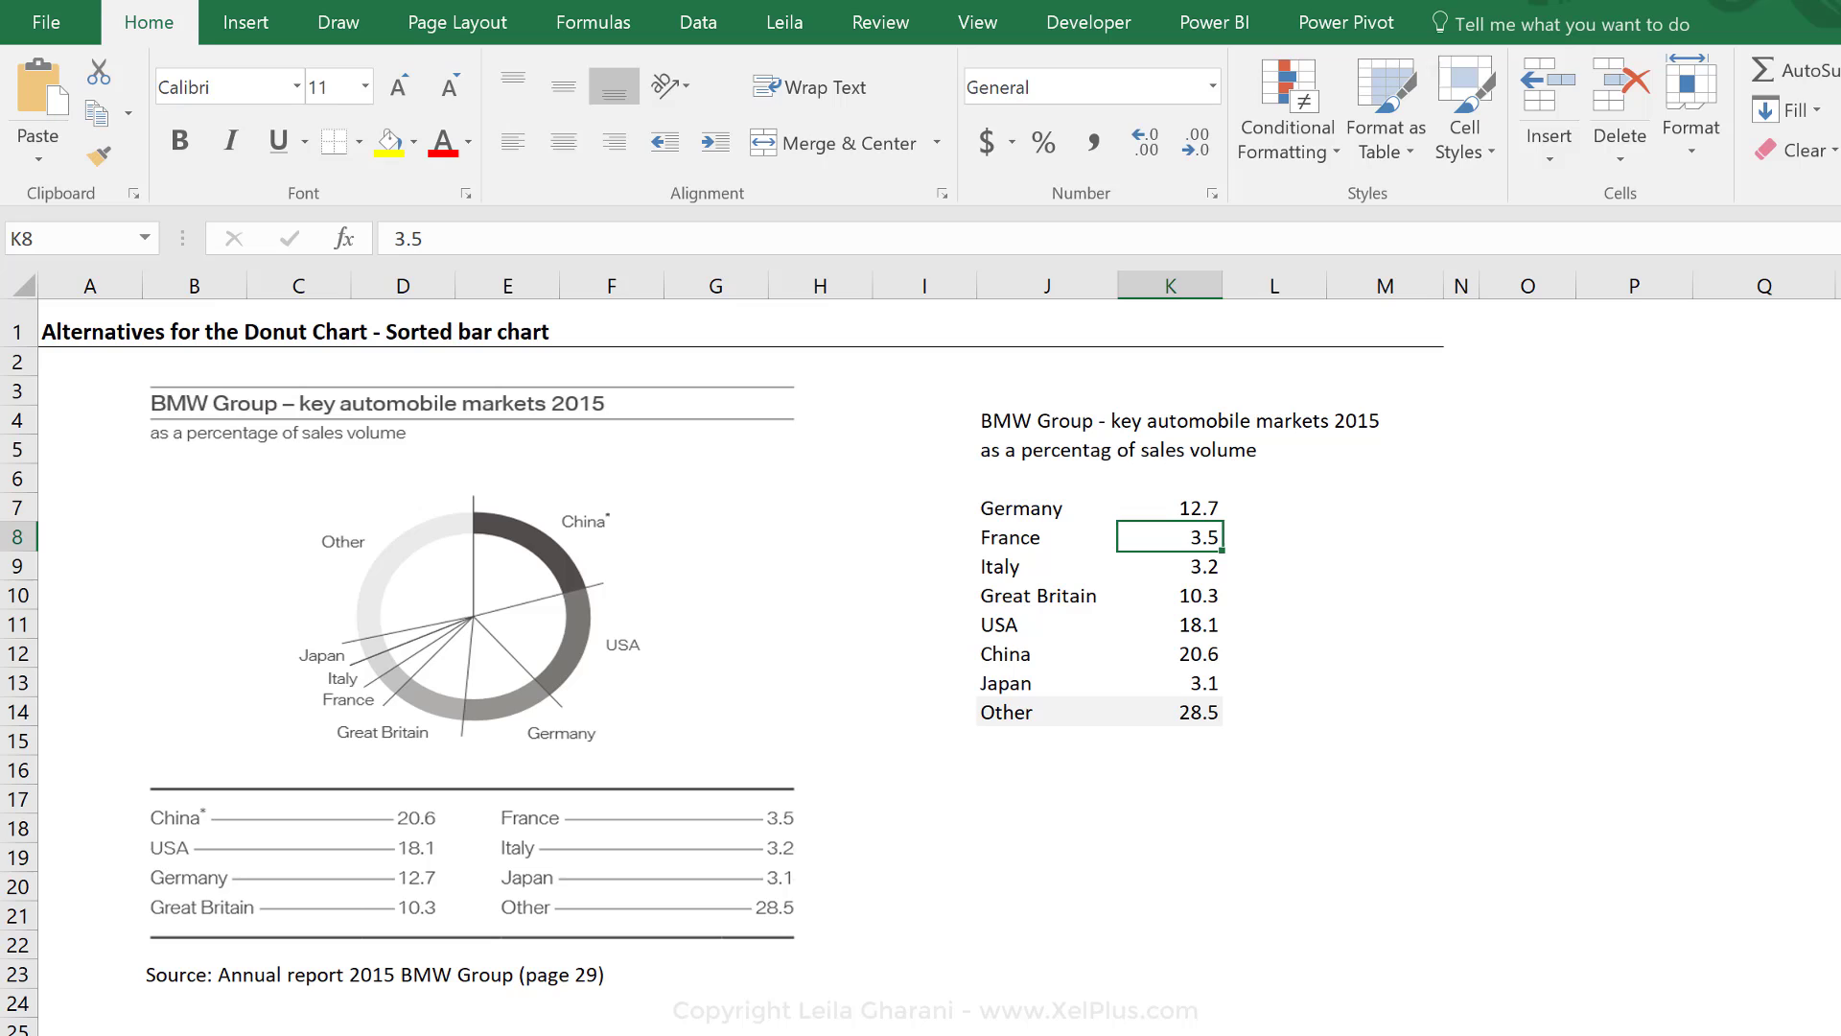
left_click(1354, 504)
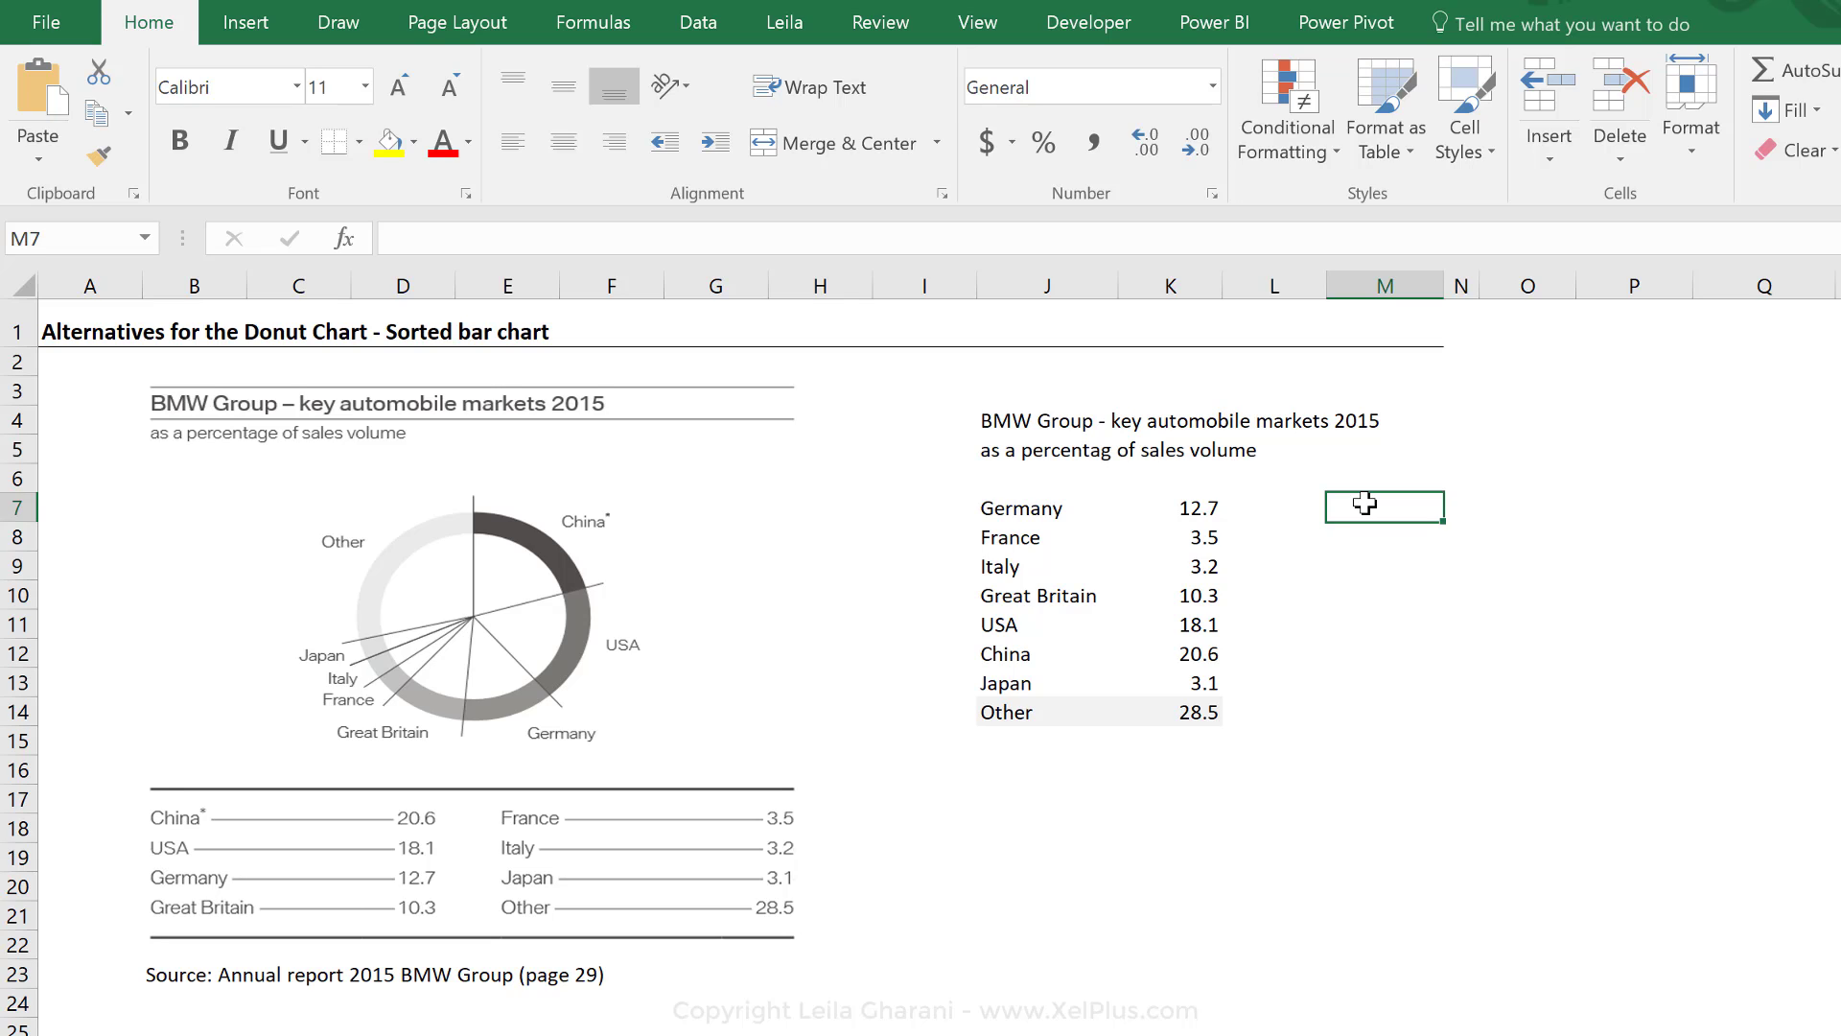
left_click(1364, 475)
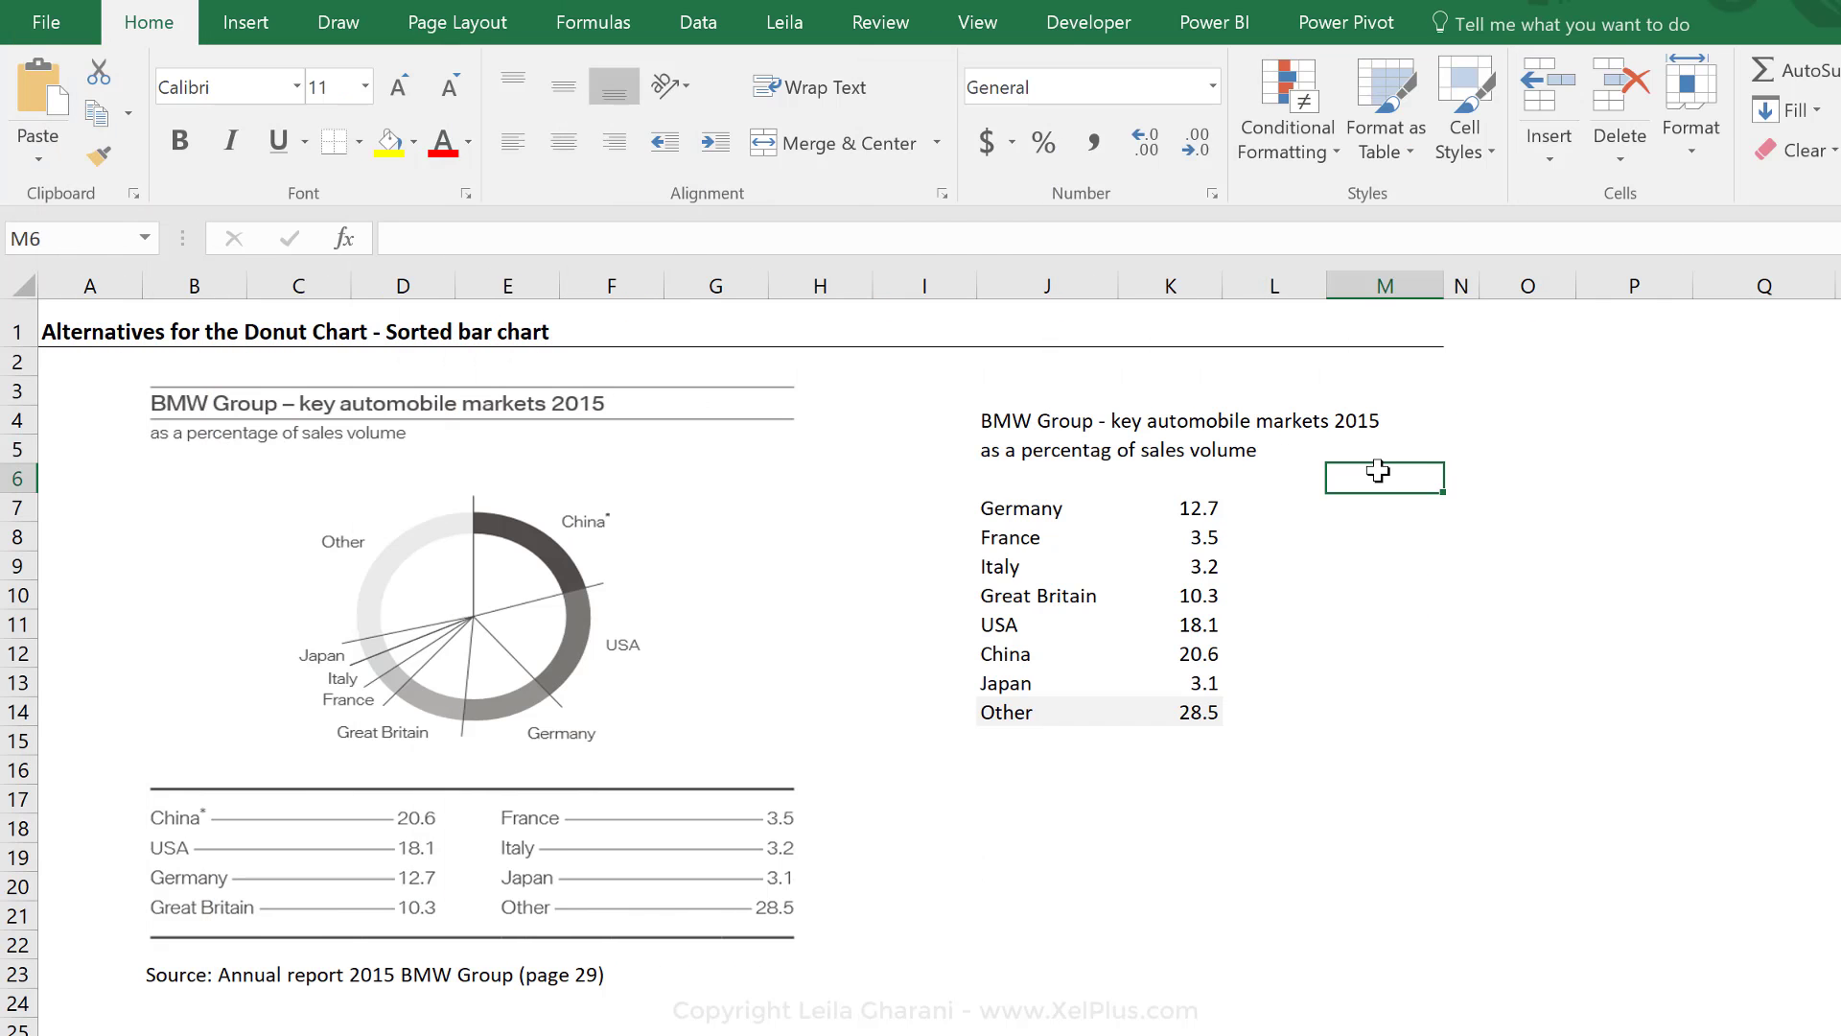
mouse_move(1378, 470)
left_mouse_down()
mouse_move(1649, 561)
mouse_move(1671, 701)
left_mouse_up()
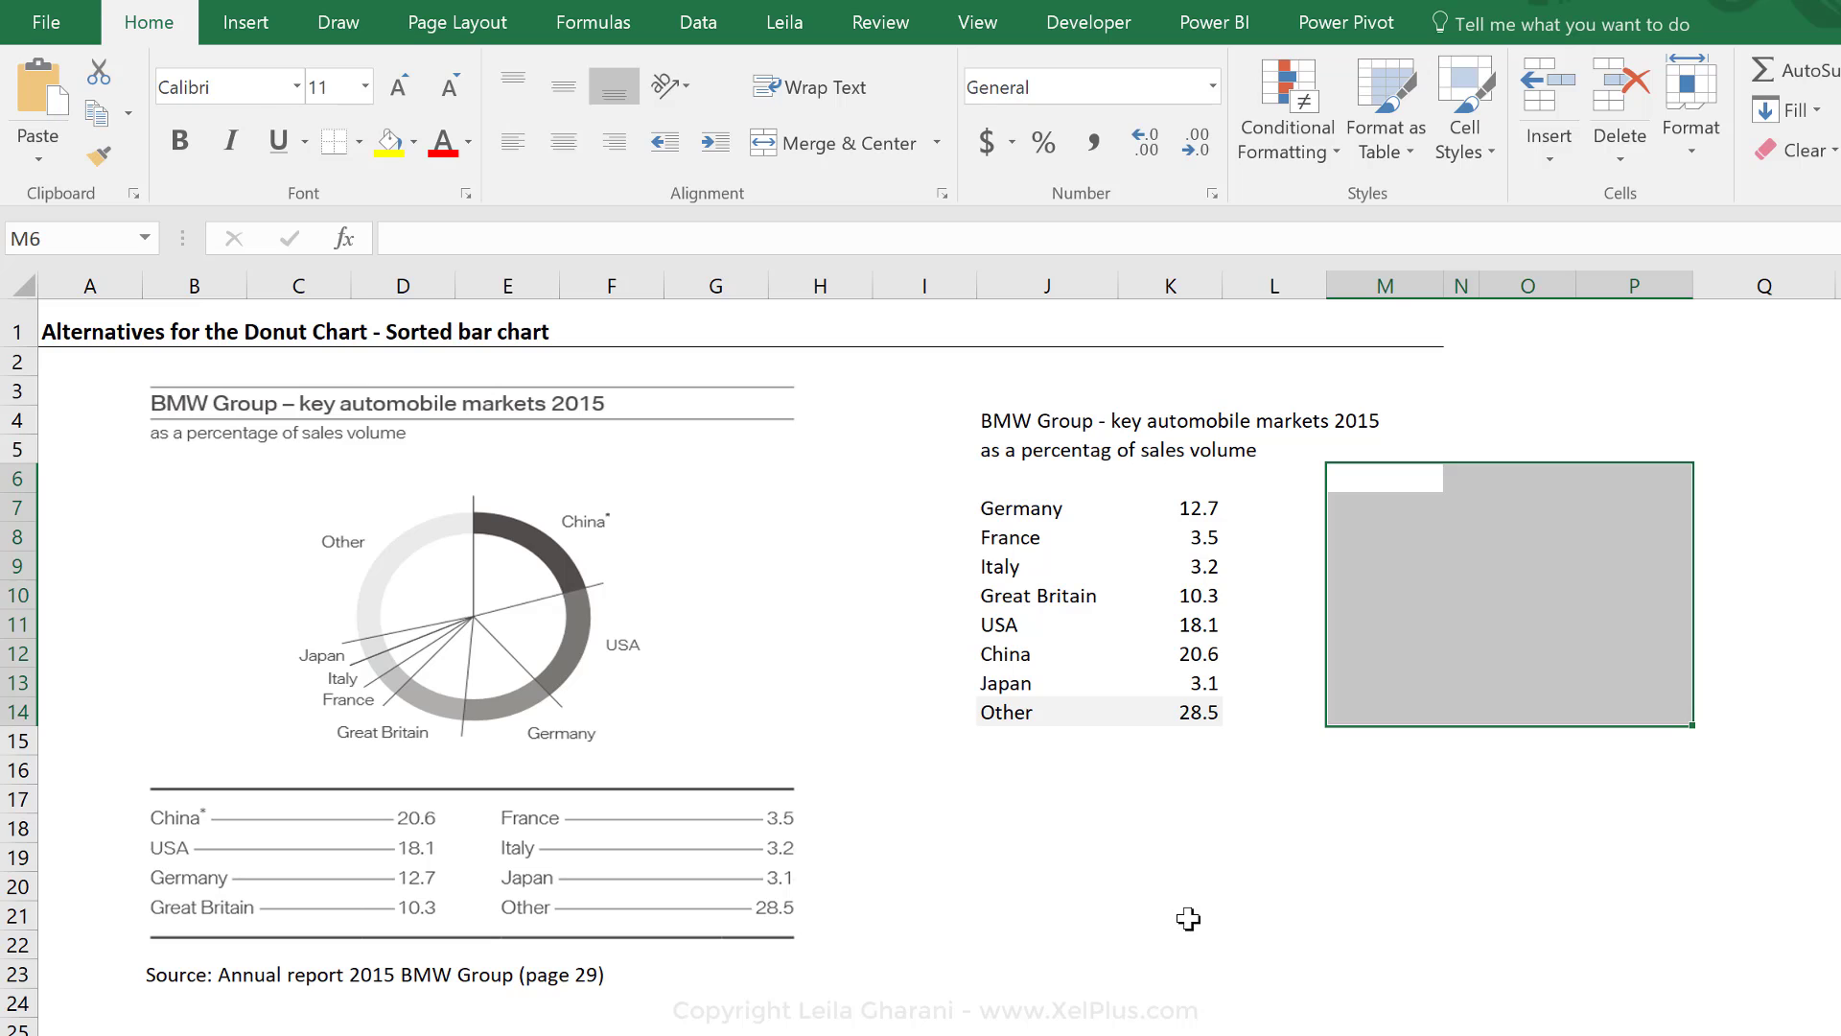
Step: Enter the heading "Data prep" in cell M5 and the column label "Rank" in M6
left_click(1377, 451)
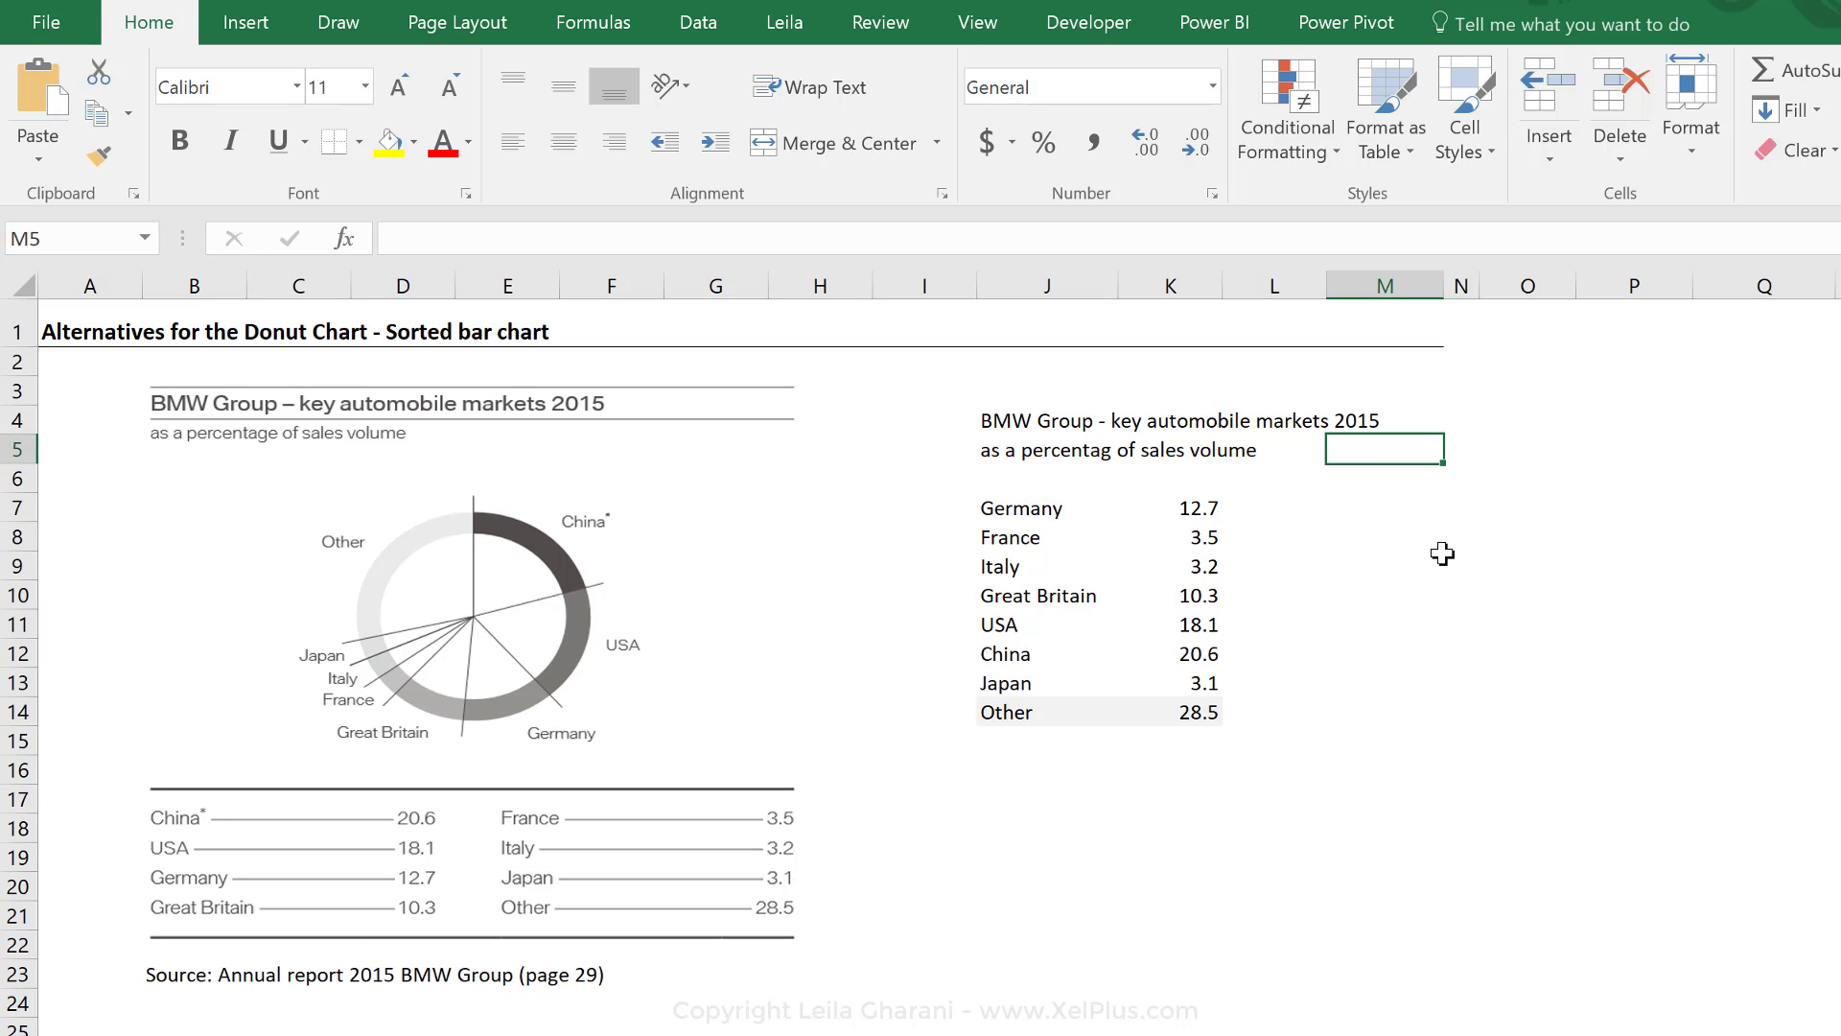
type("Data prep")
left_click(1376, 477)
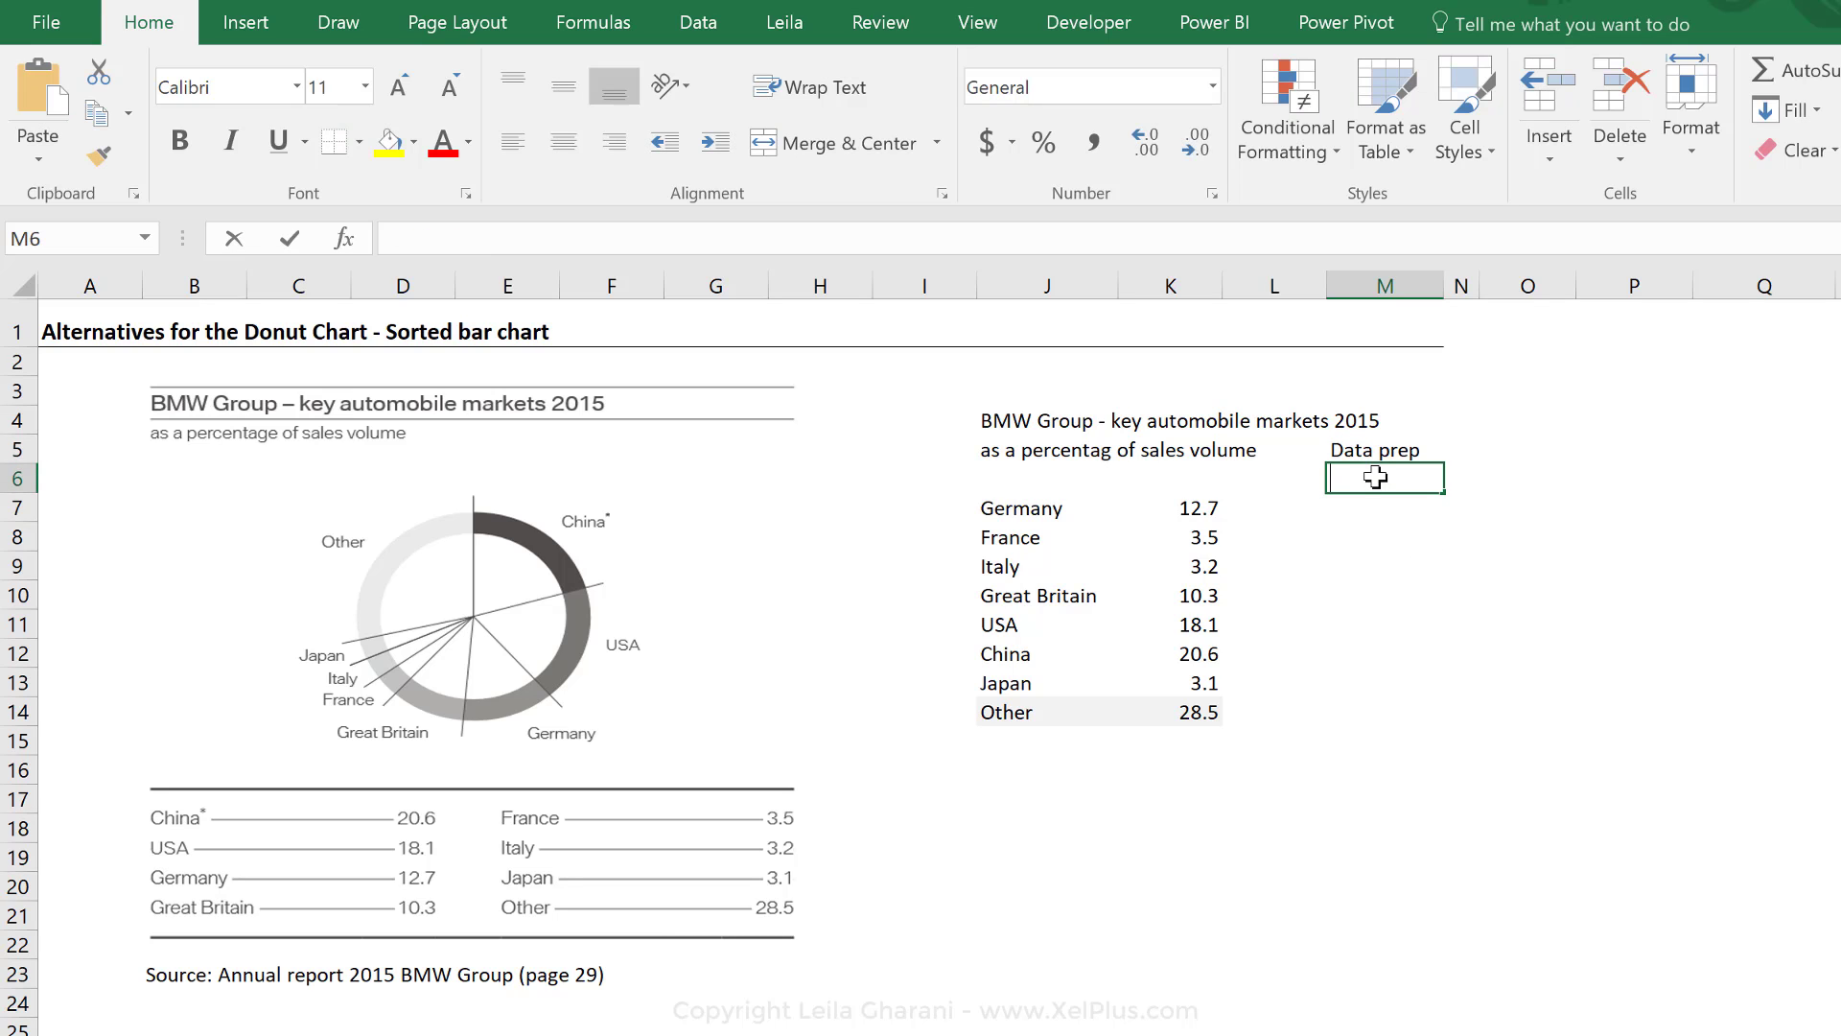
type("Rank")
key("Return")
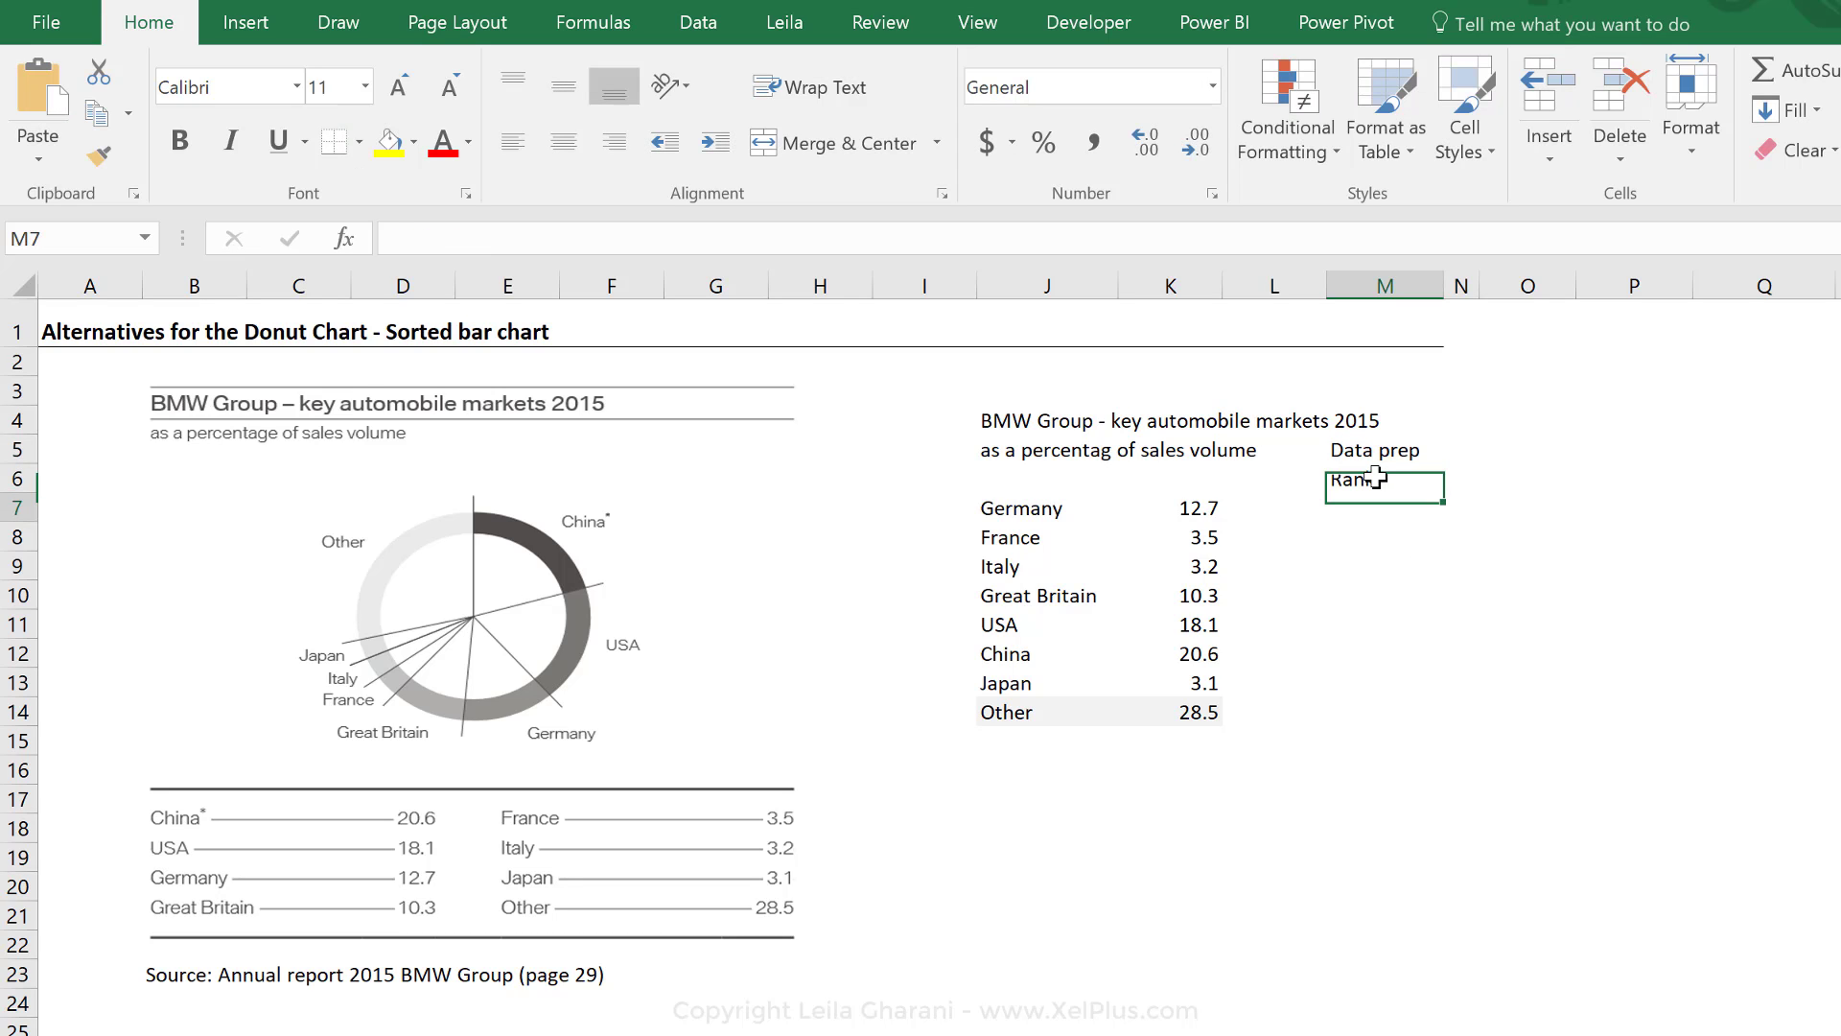
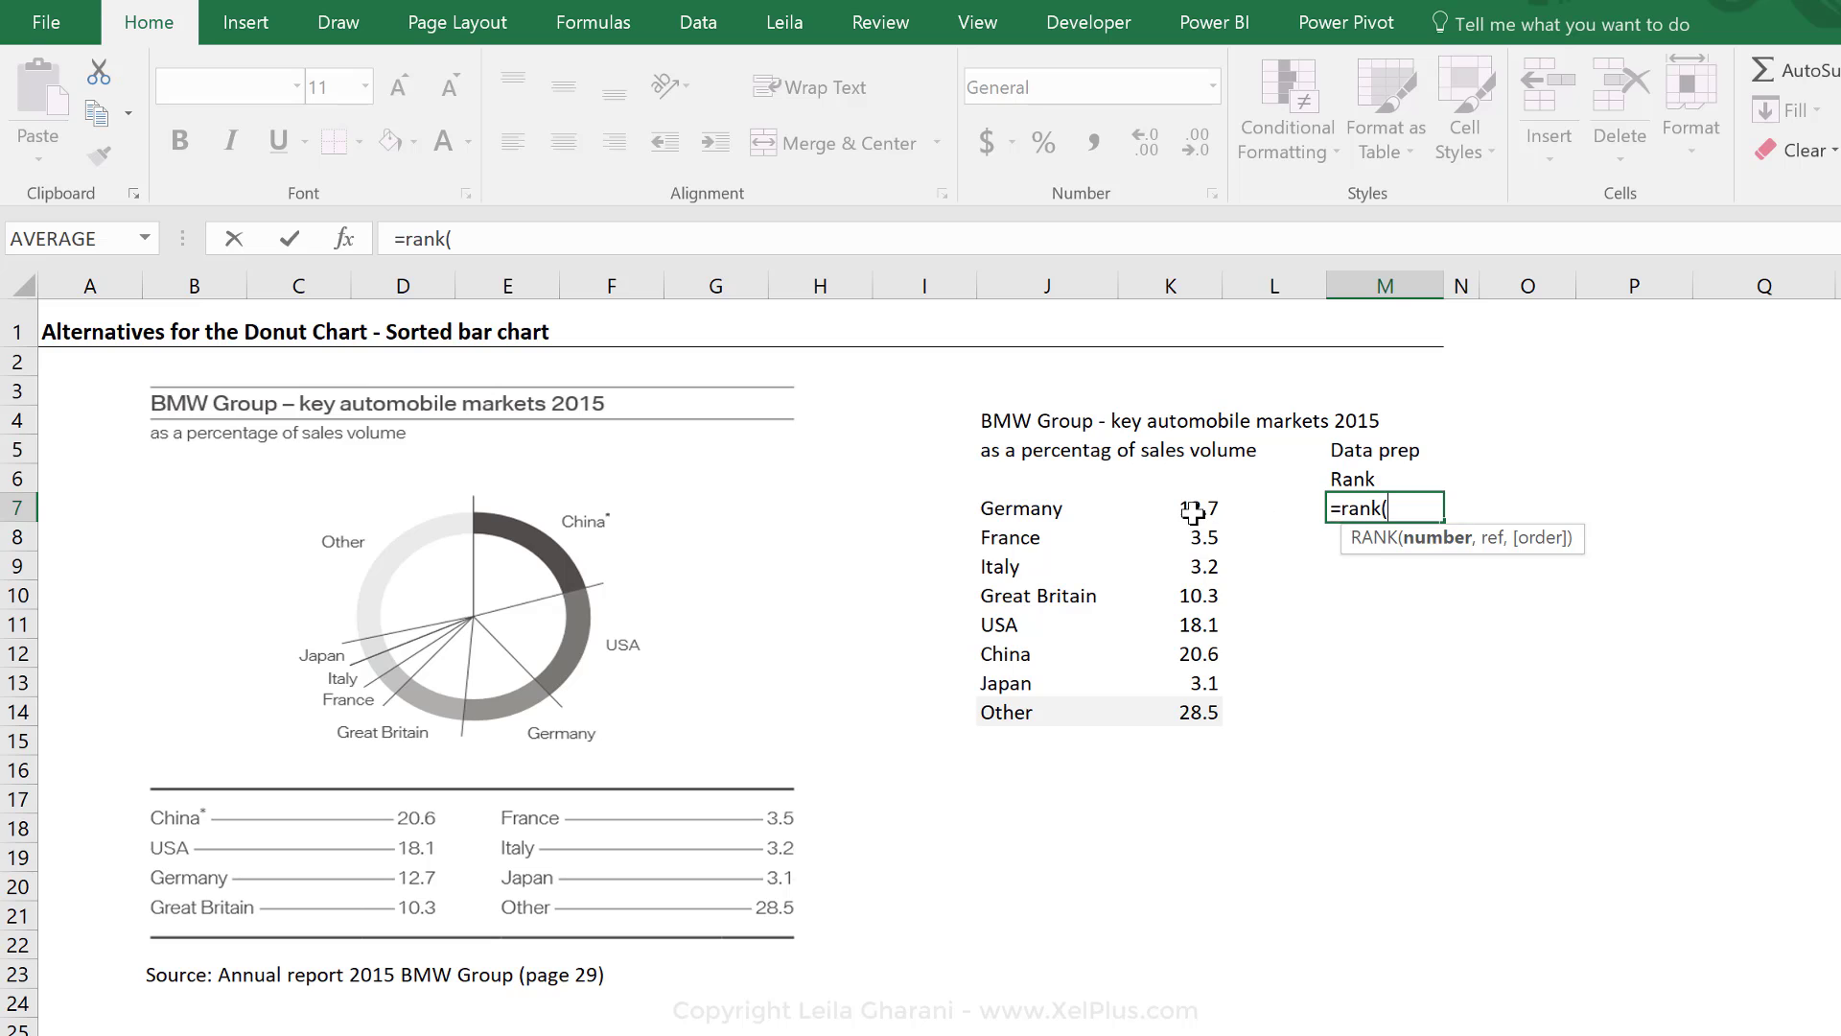
Step: Rank the market values with =RANK(K7,$K$7:$K$13) in M7 and fill the formula down to M13
type(",")
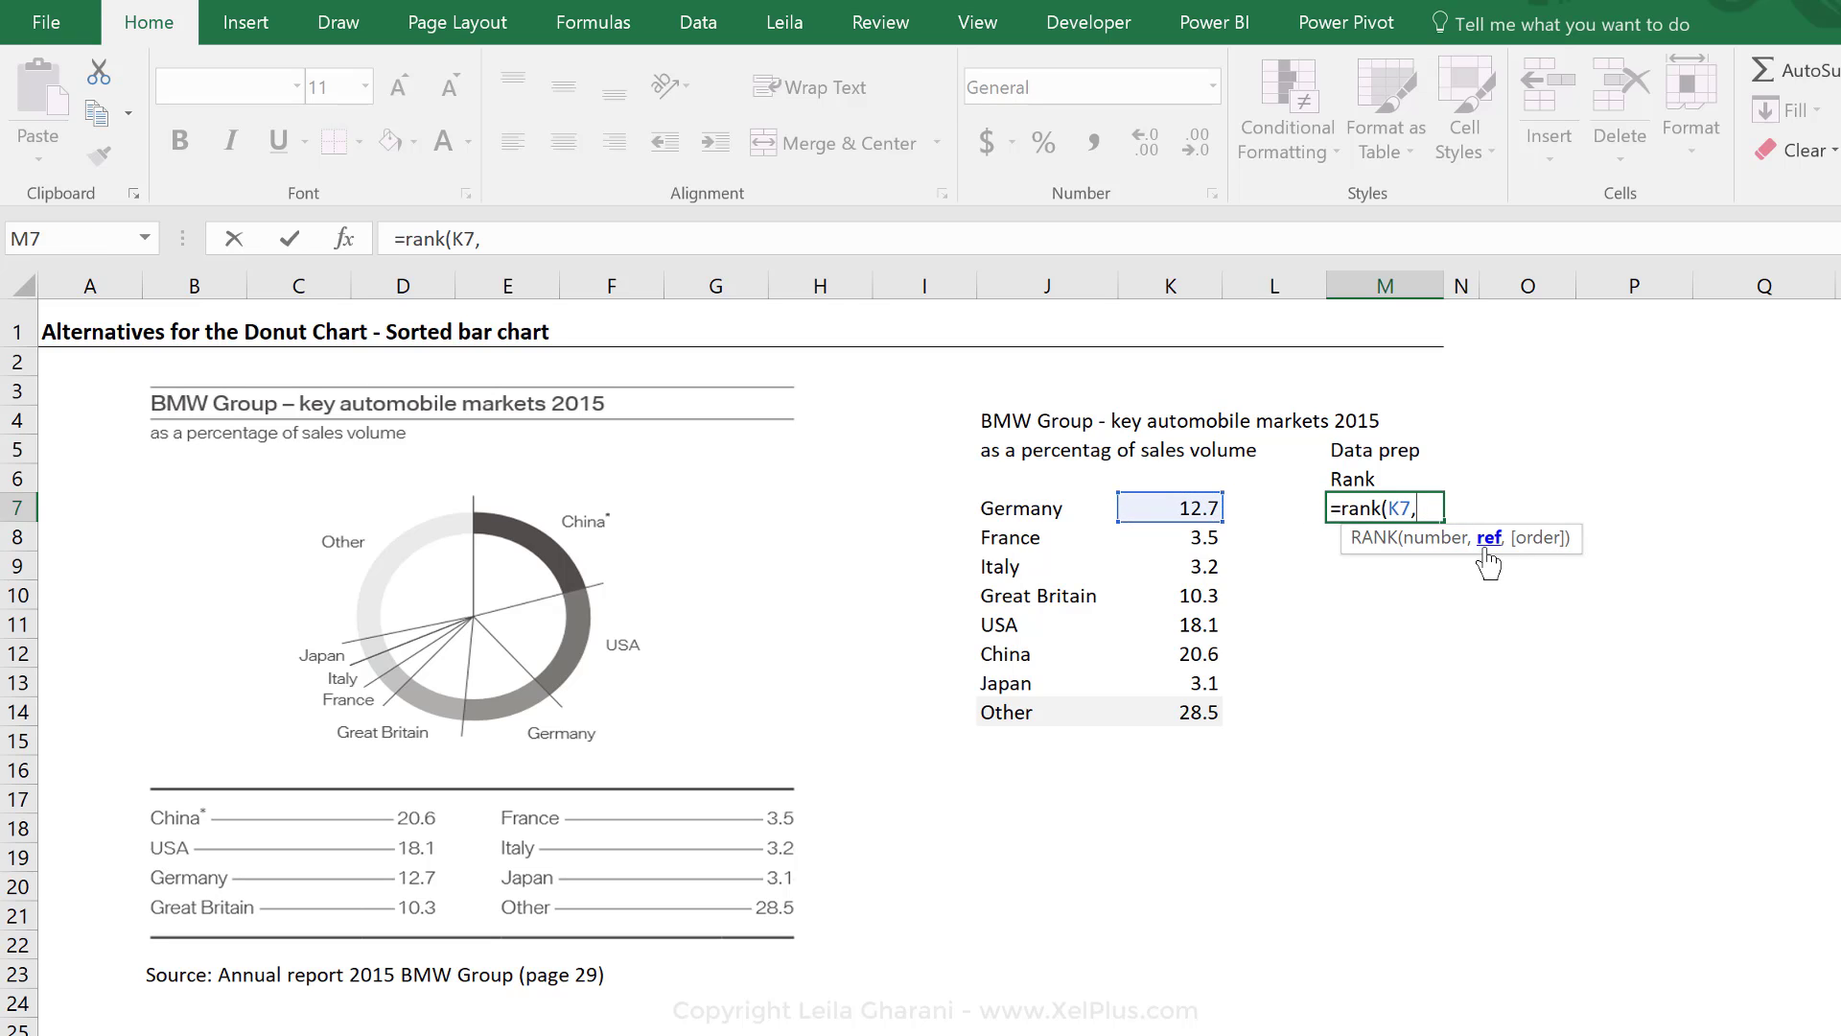
left_click_drag(1153, 511, 1172, 693)
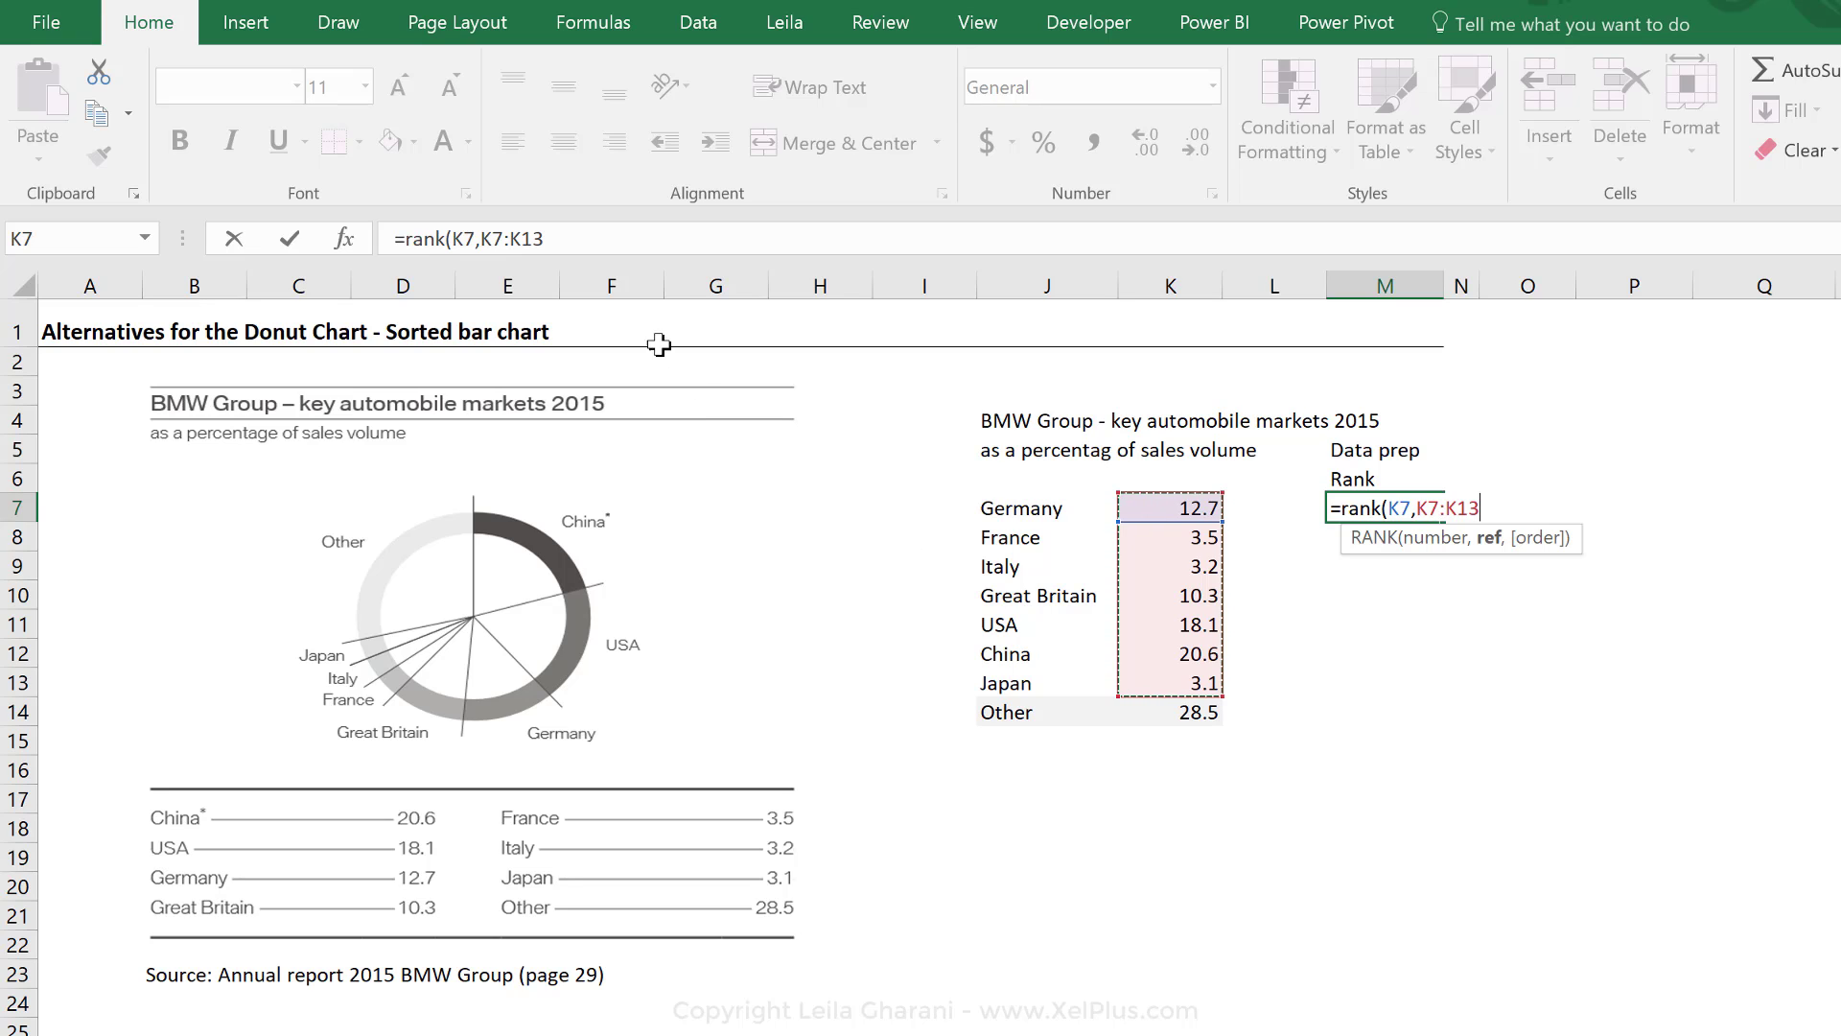
key("F4")
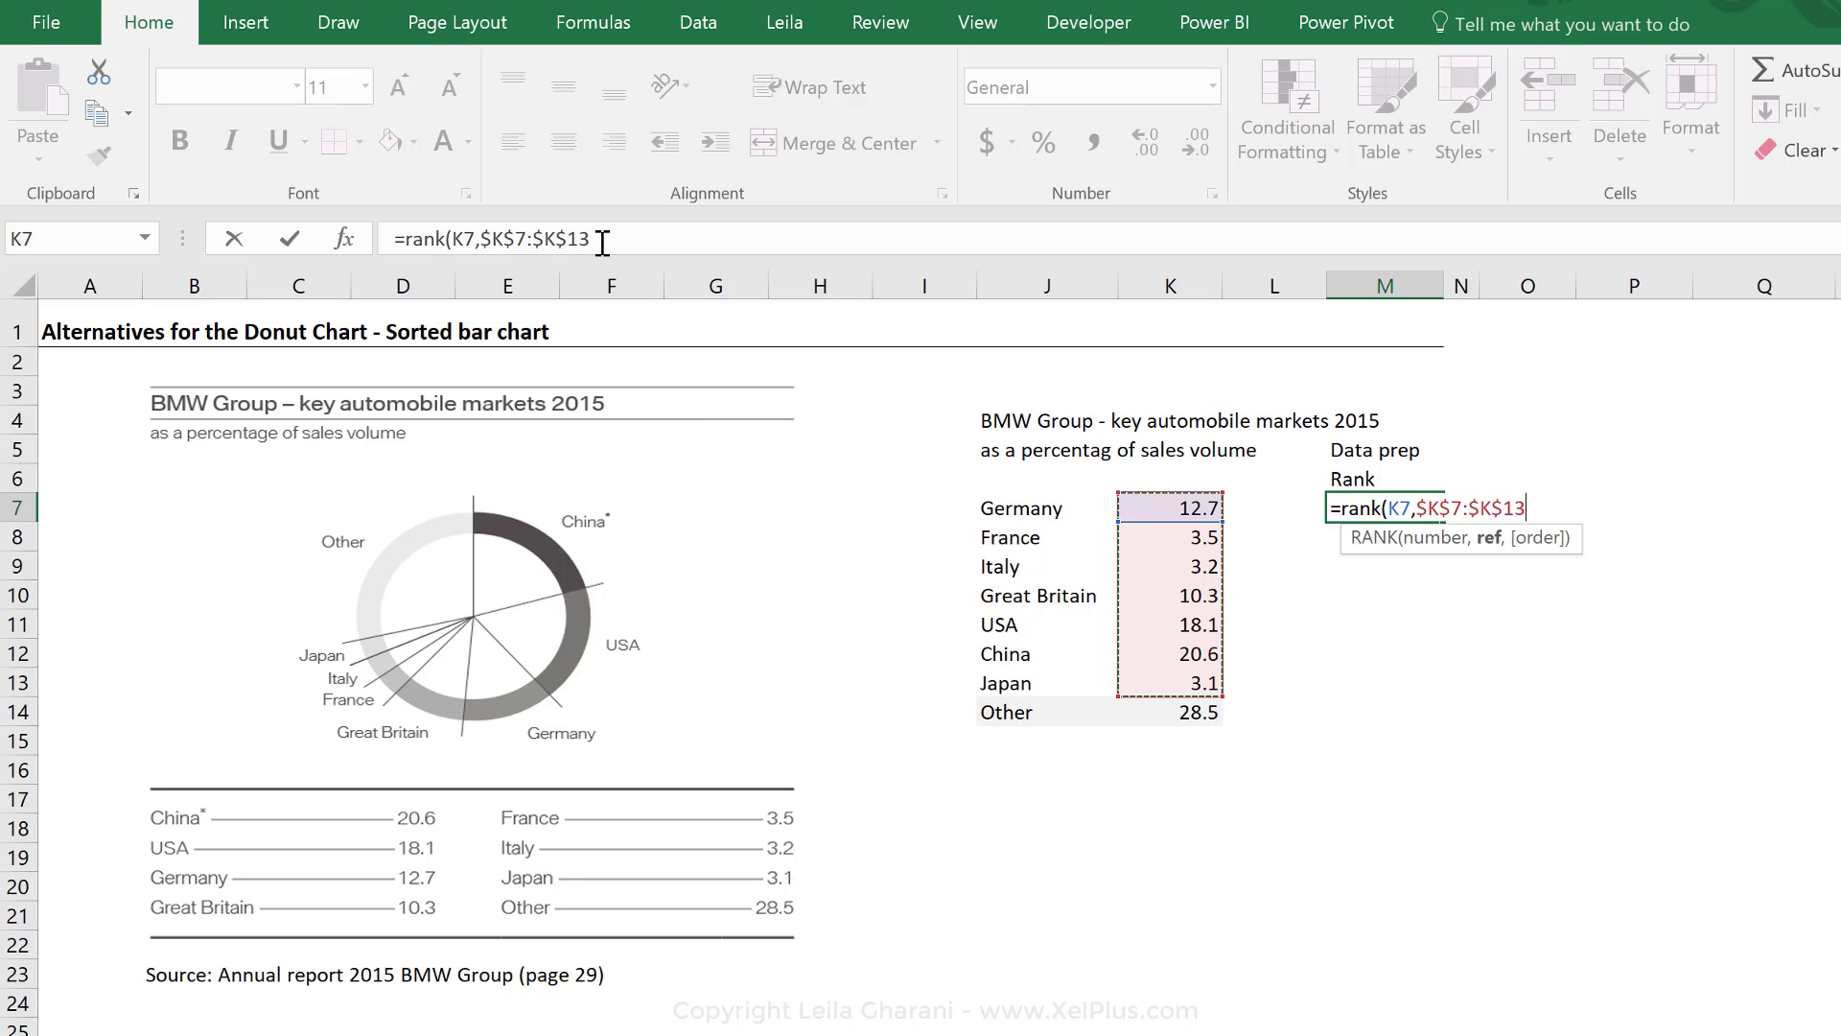
left_click(608, 242)
type(",")
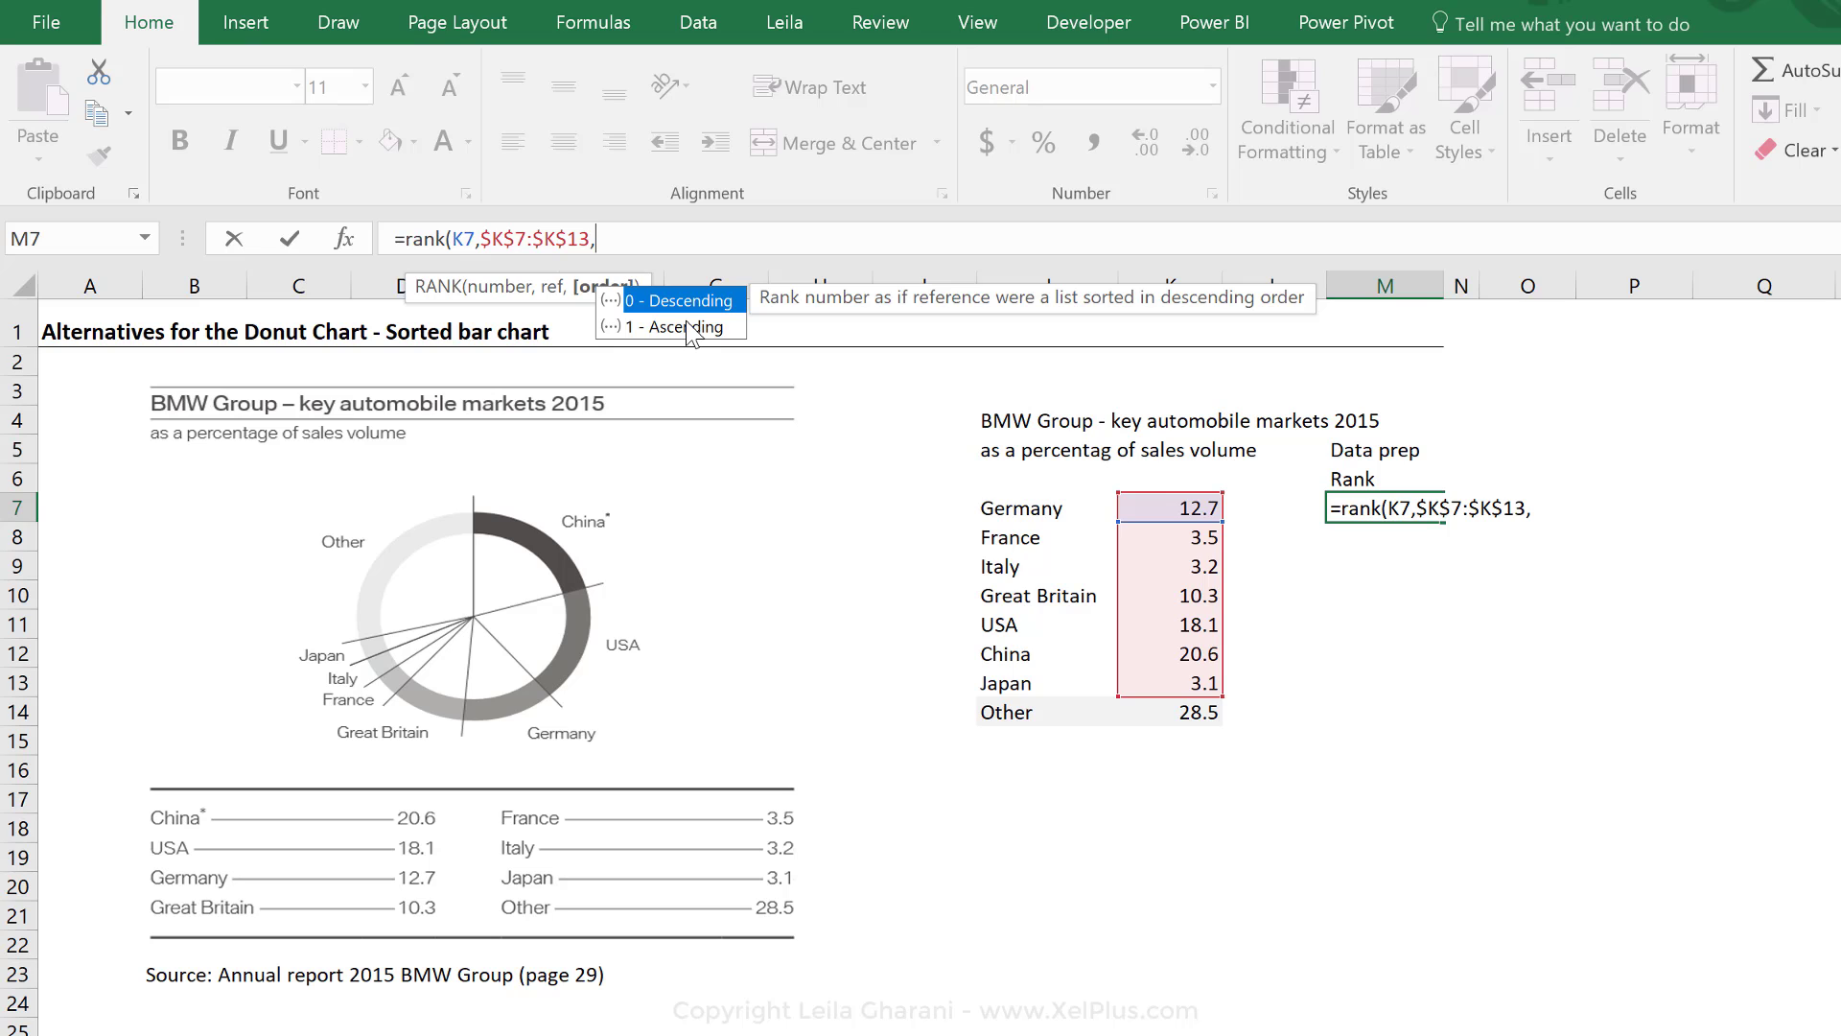
key("Escape")
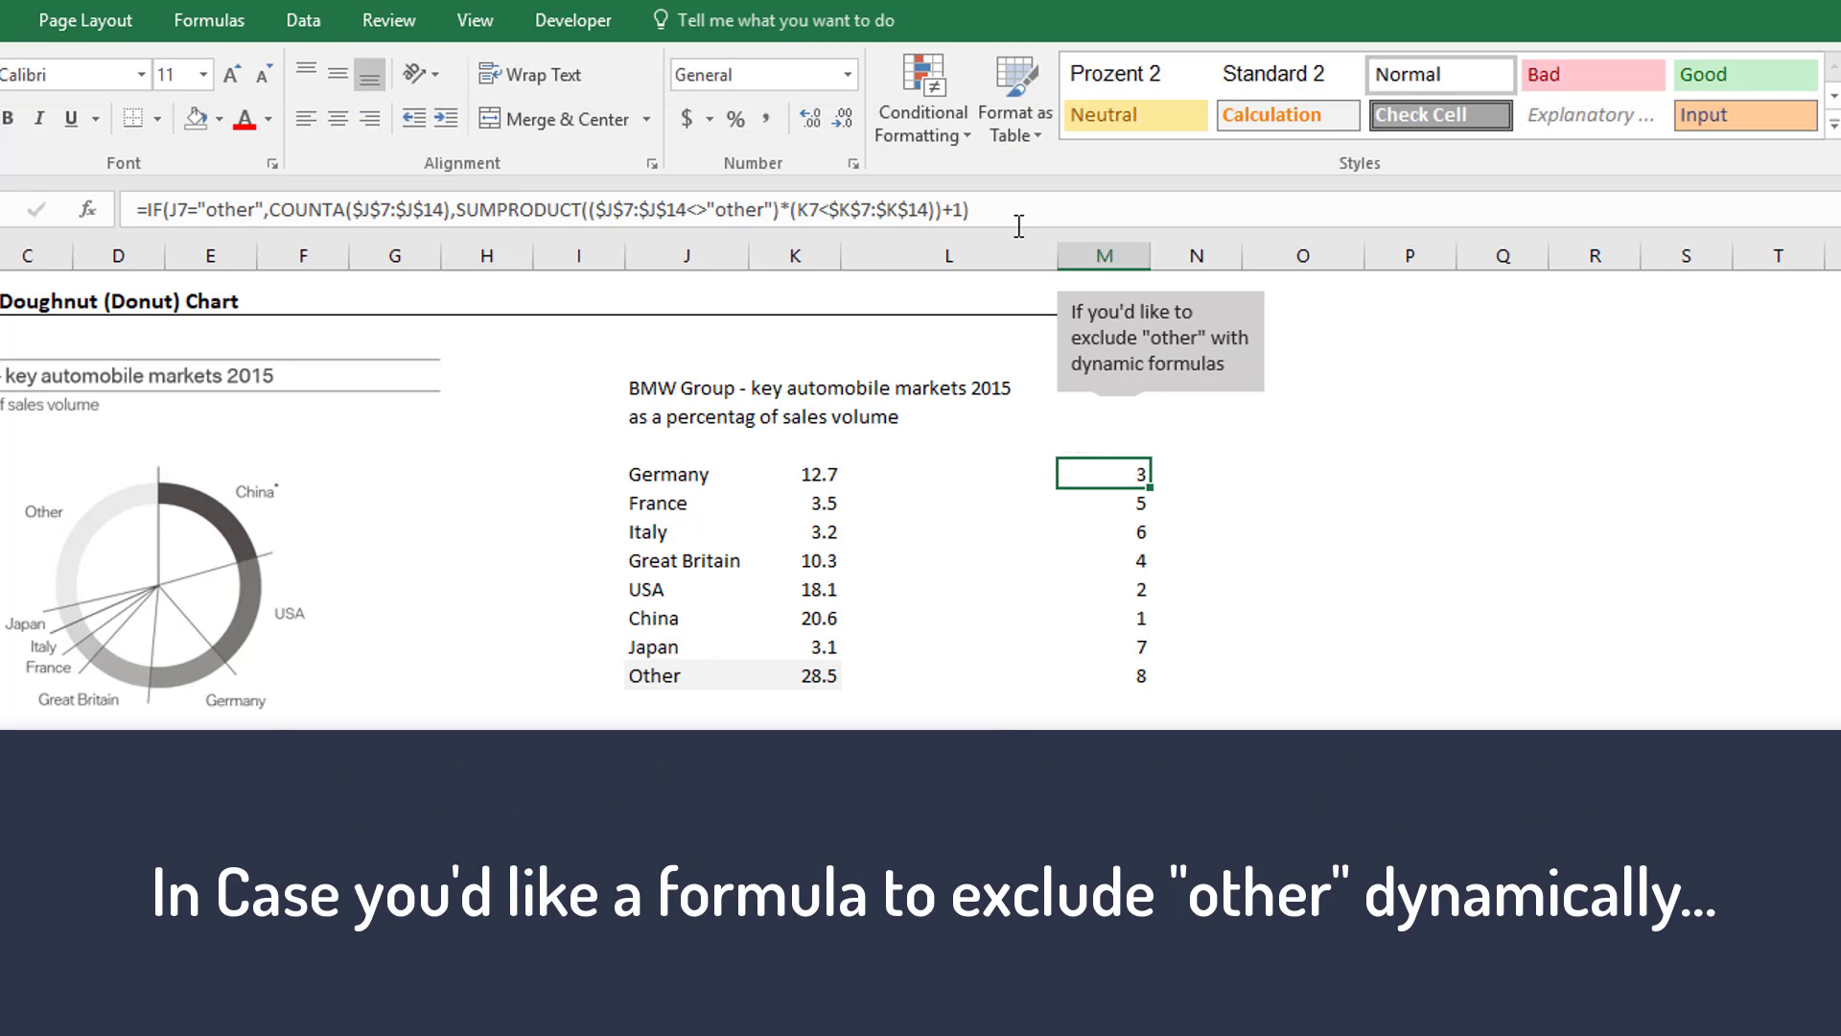
left_click(1019, 220)
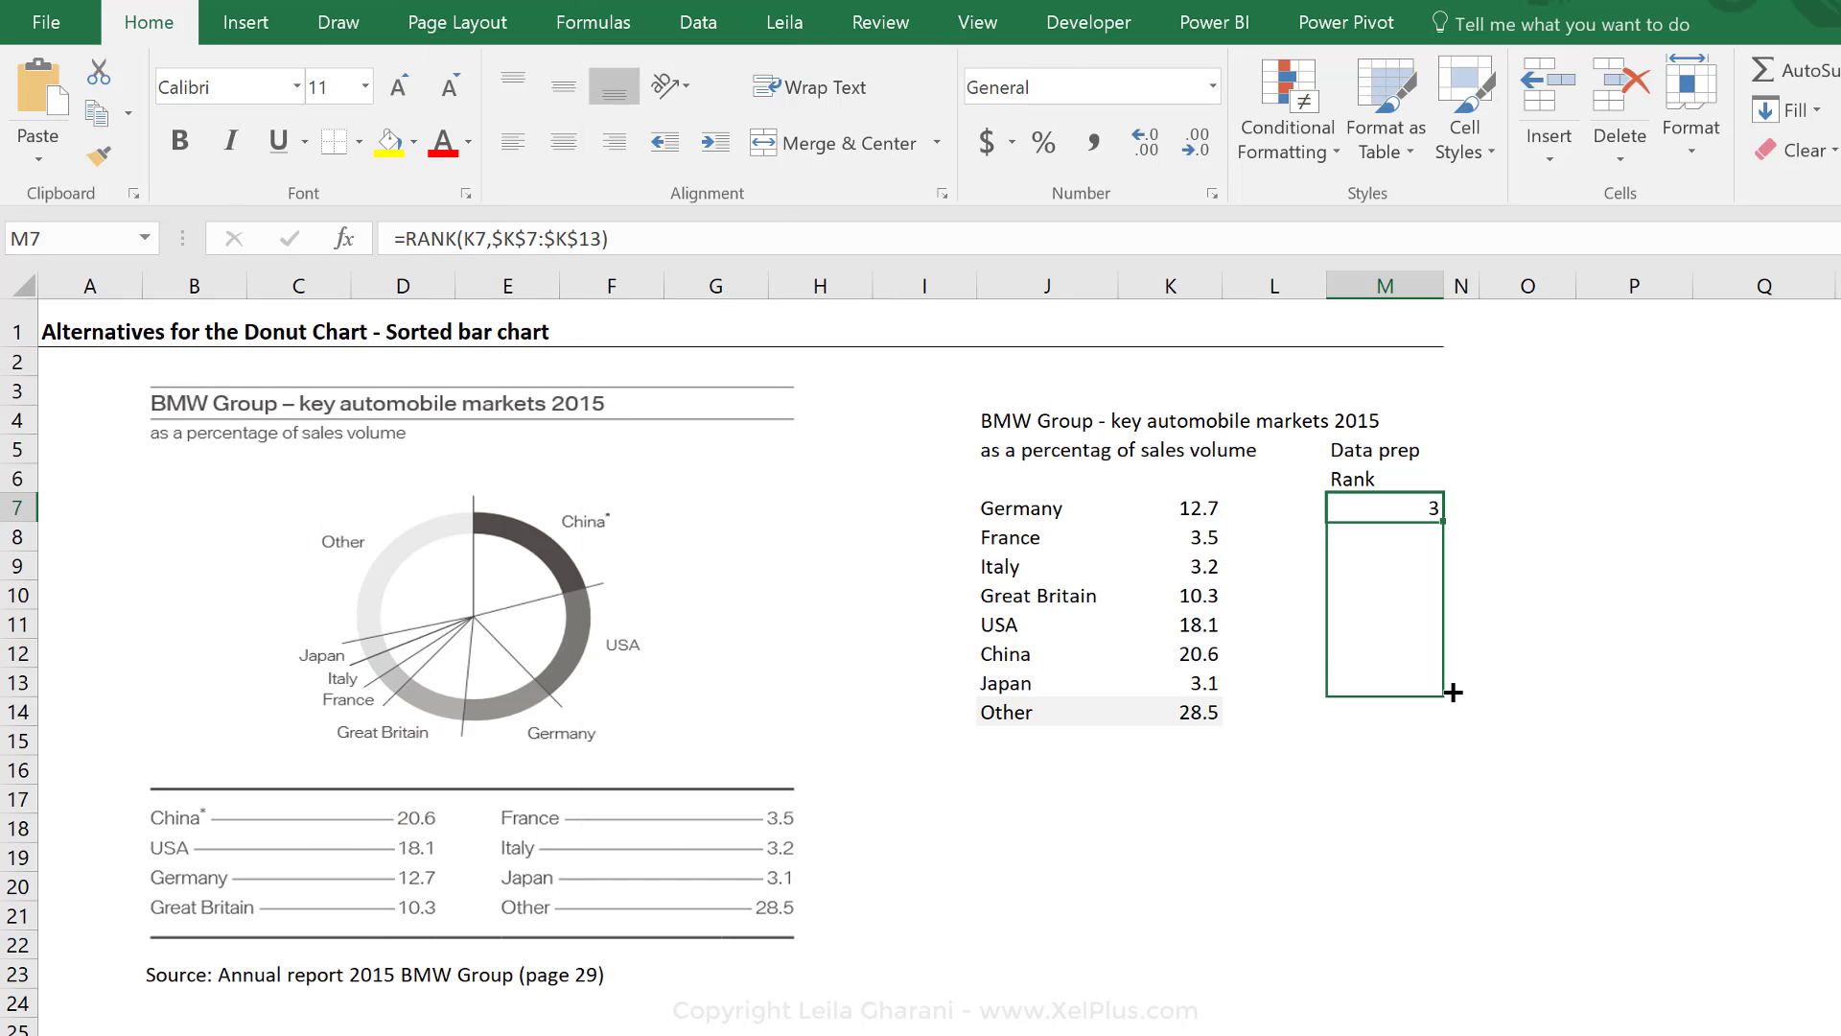
left_click_drag(1455, 690, 1453, 699)
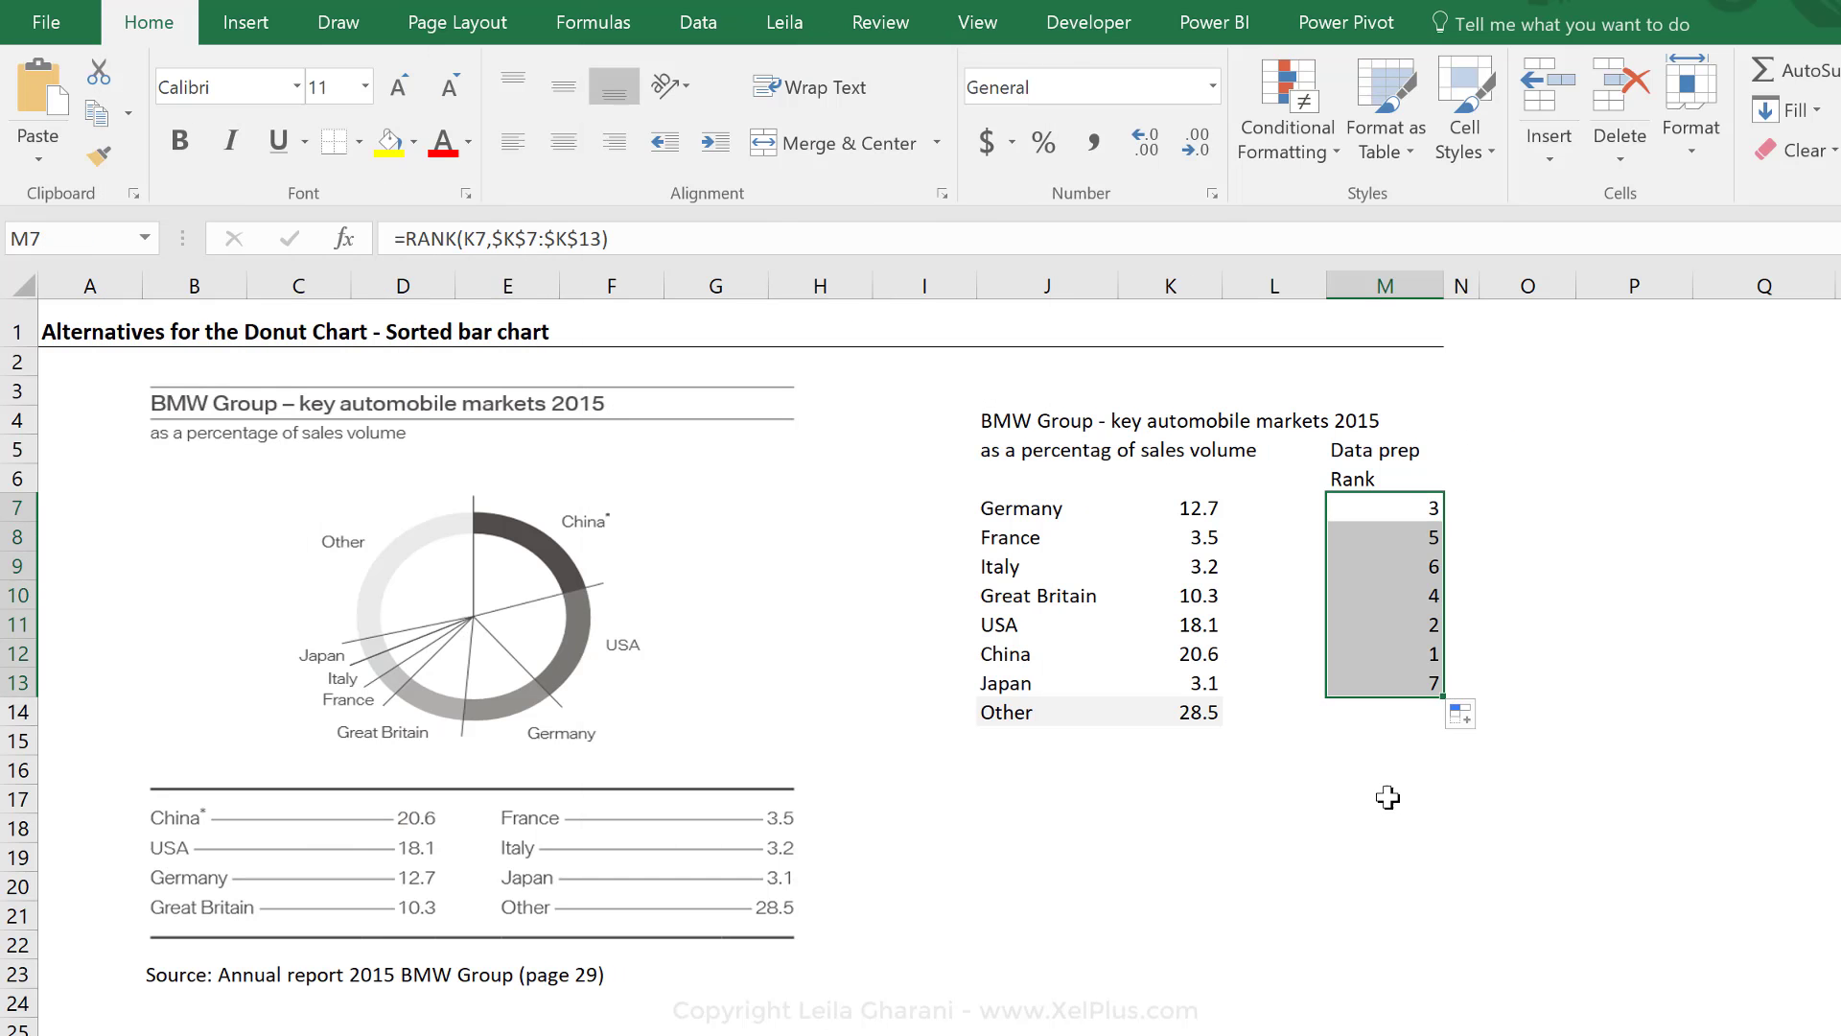
left_click(1374, 652)
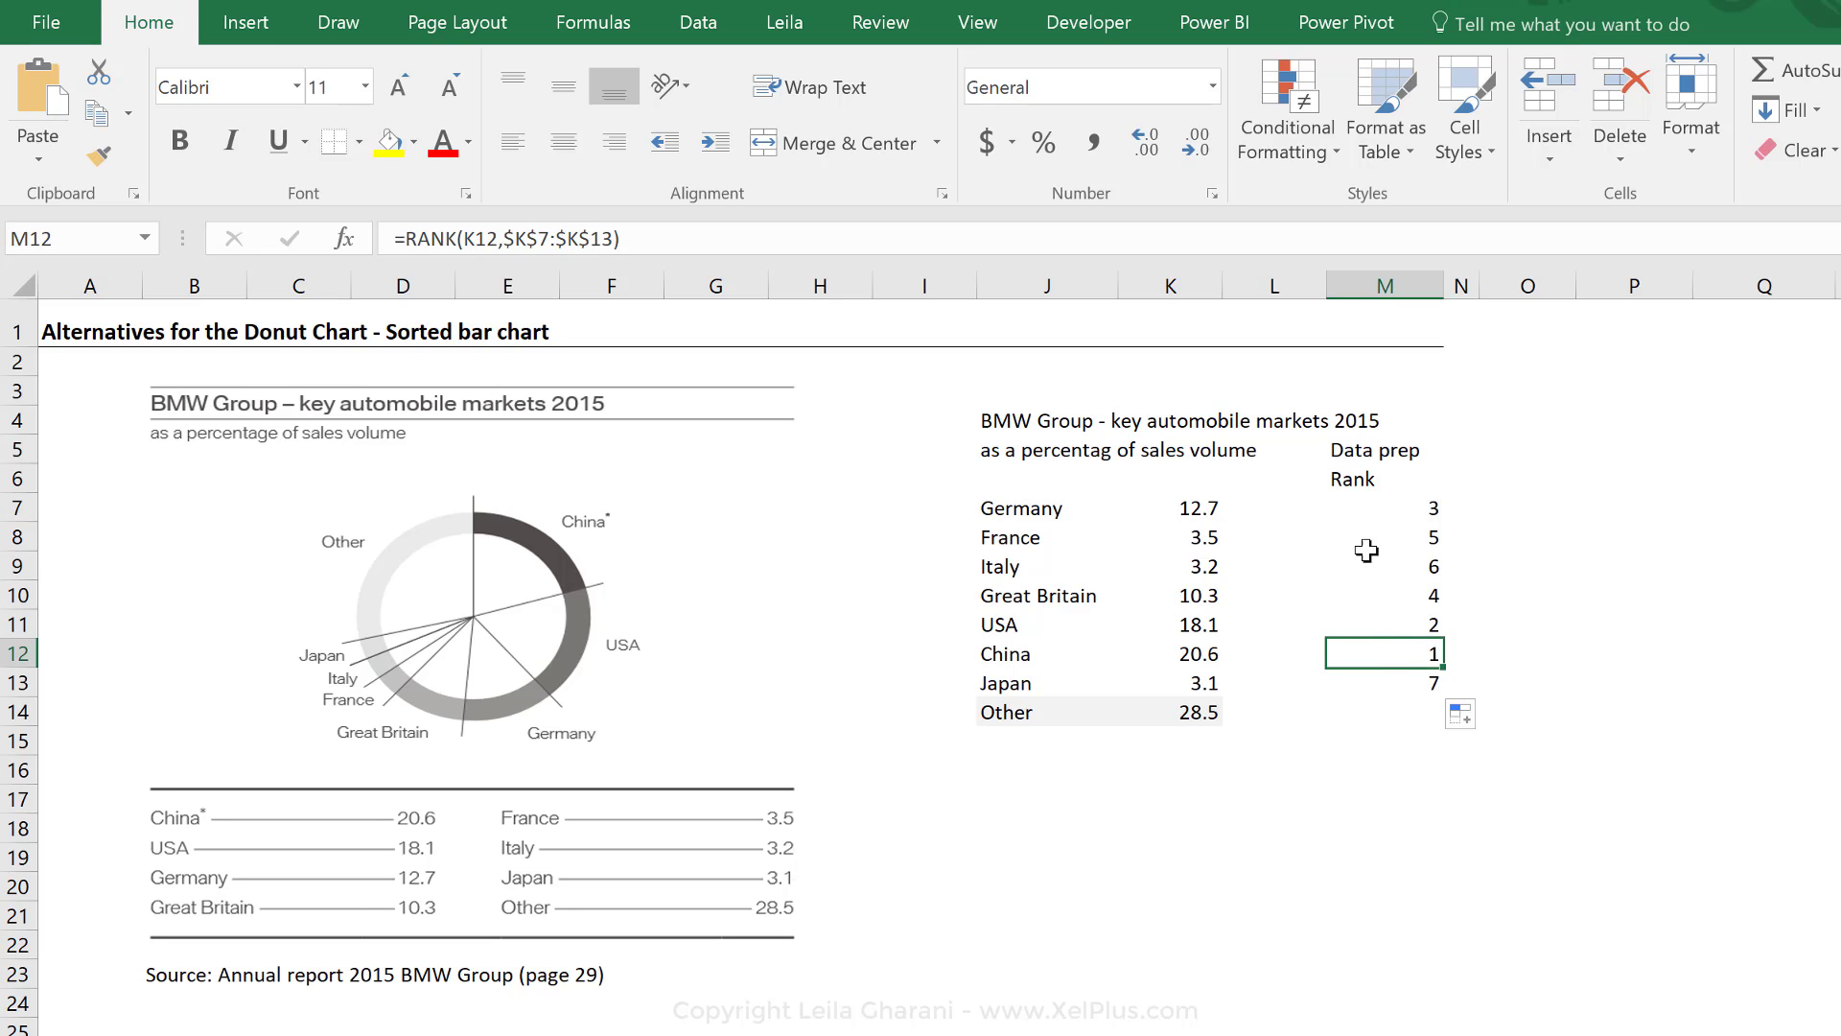
left_click_drag(1349, 504, 1385, 675)
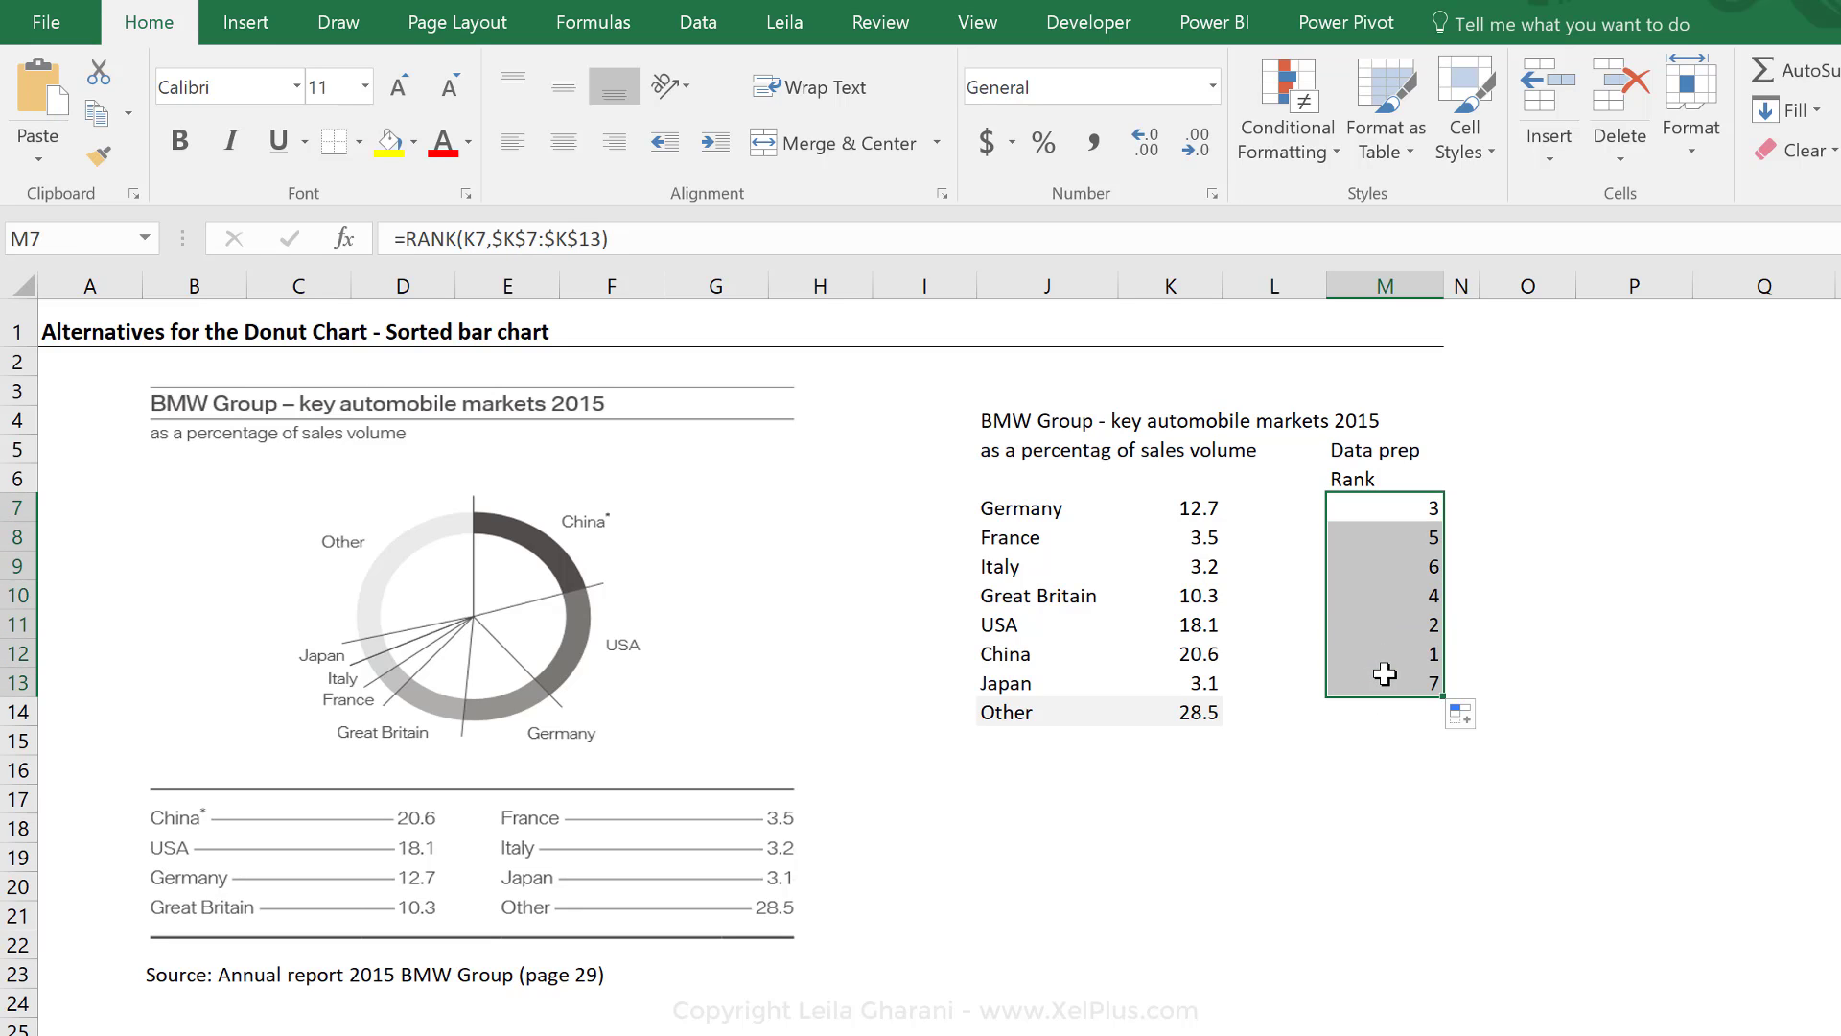
Step: Fill cells O7 to O14 with the number series 1 to 8
left_click(1518, 512)
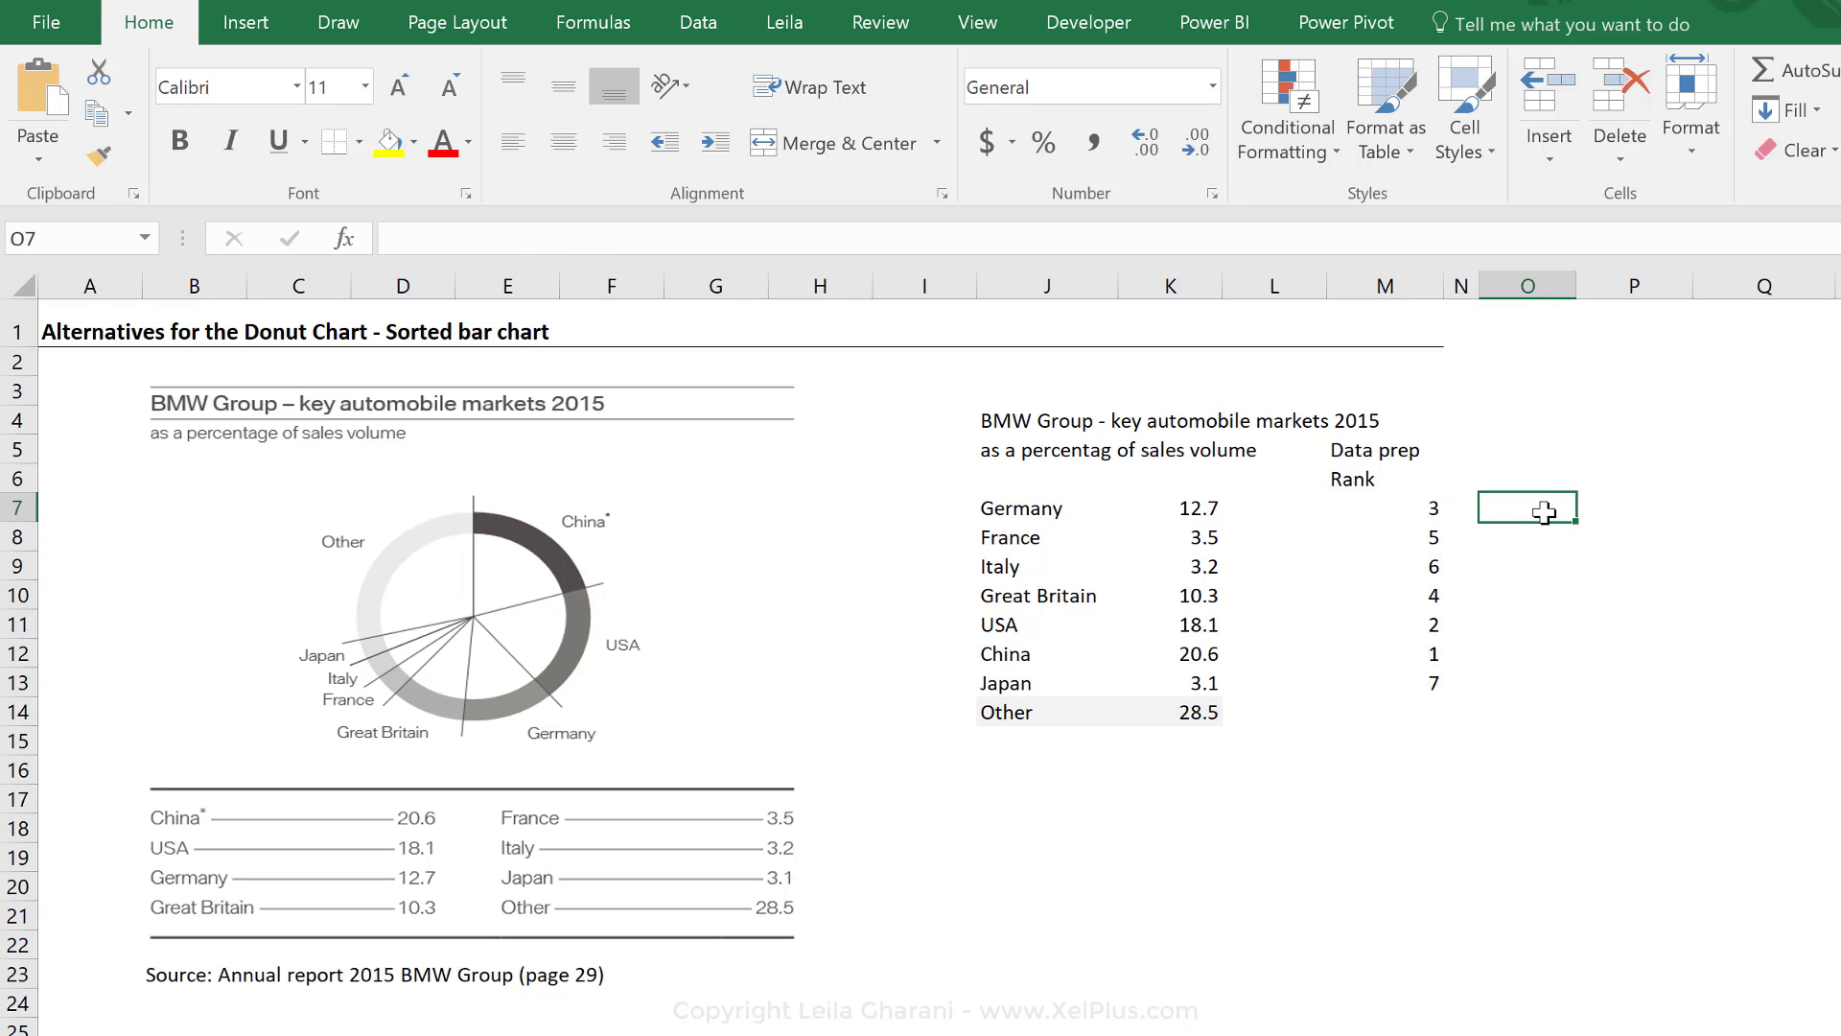
type("1")
key("Return")
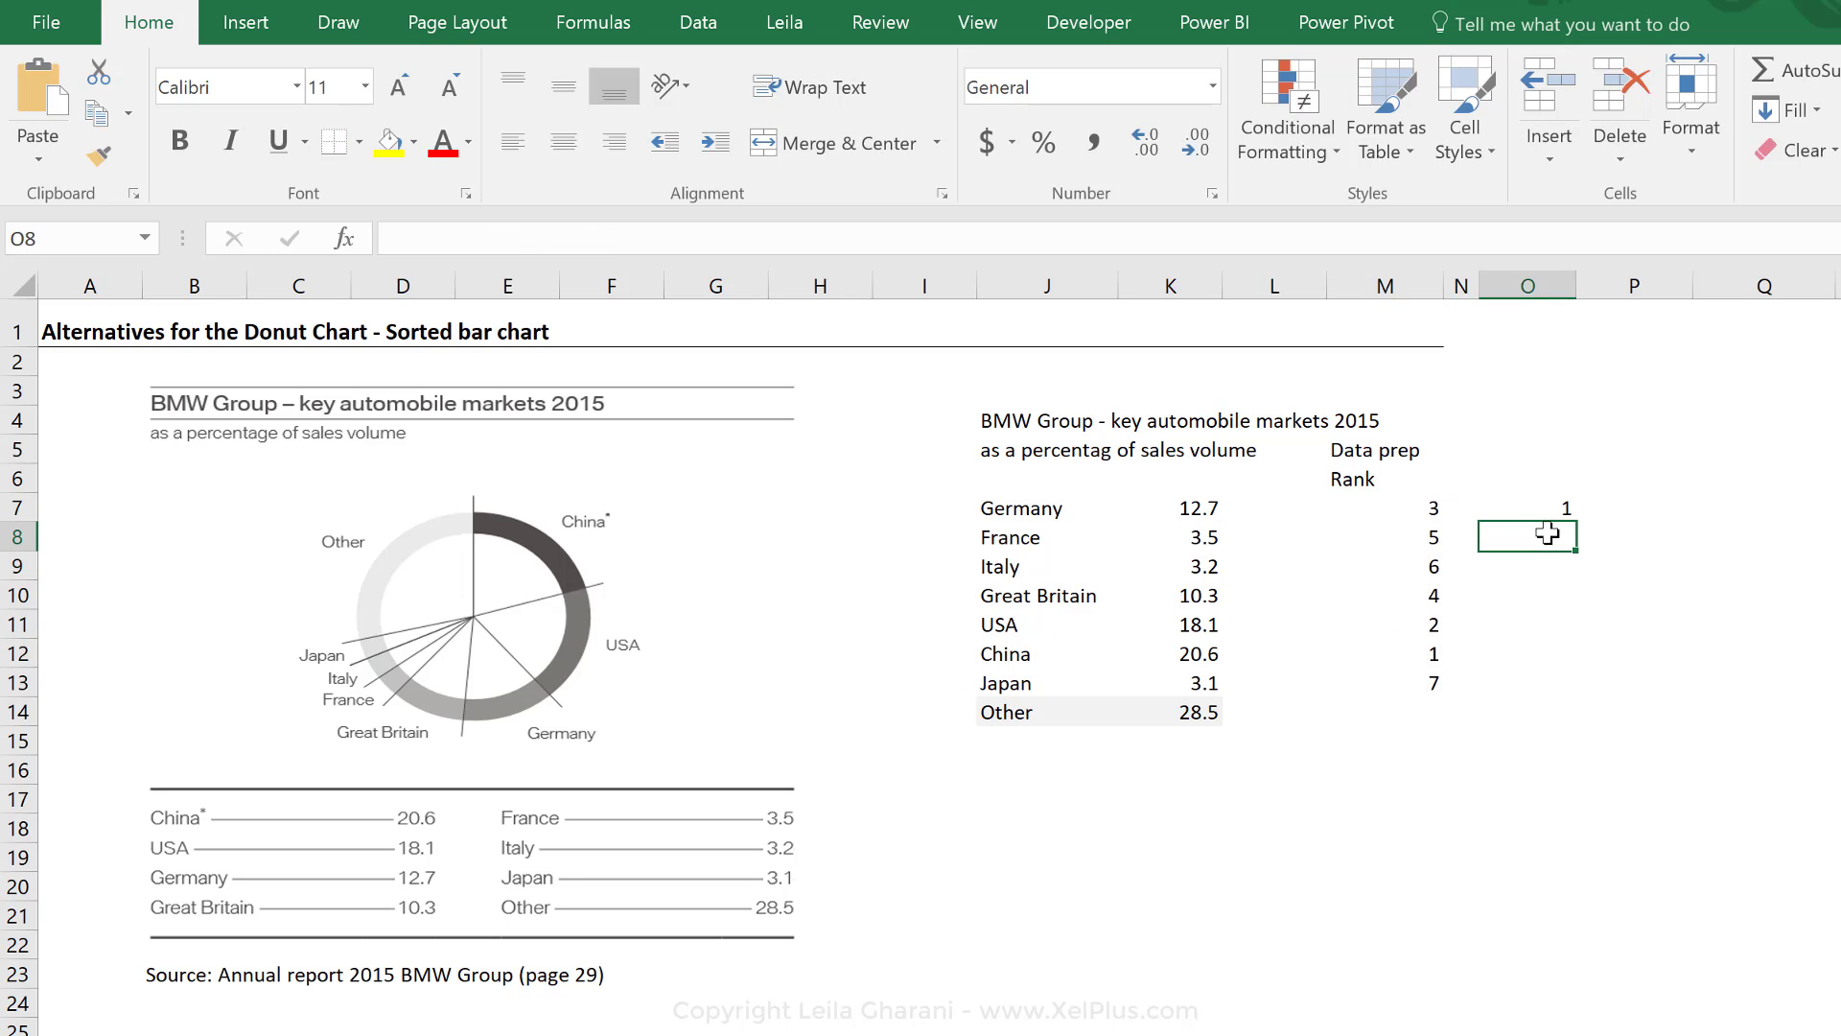
type("2")
left_click_drag(1545, 506, 1567, 689)
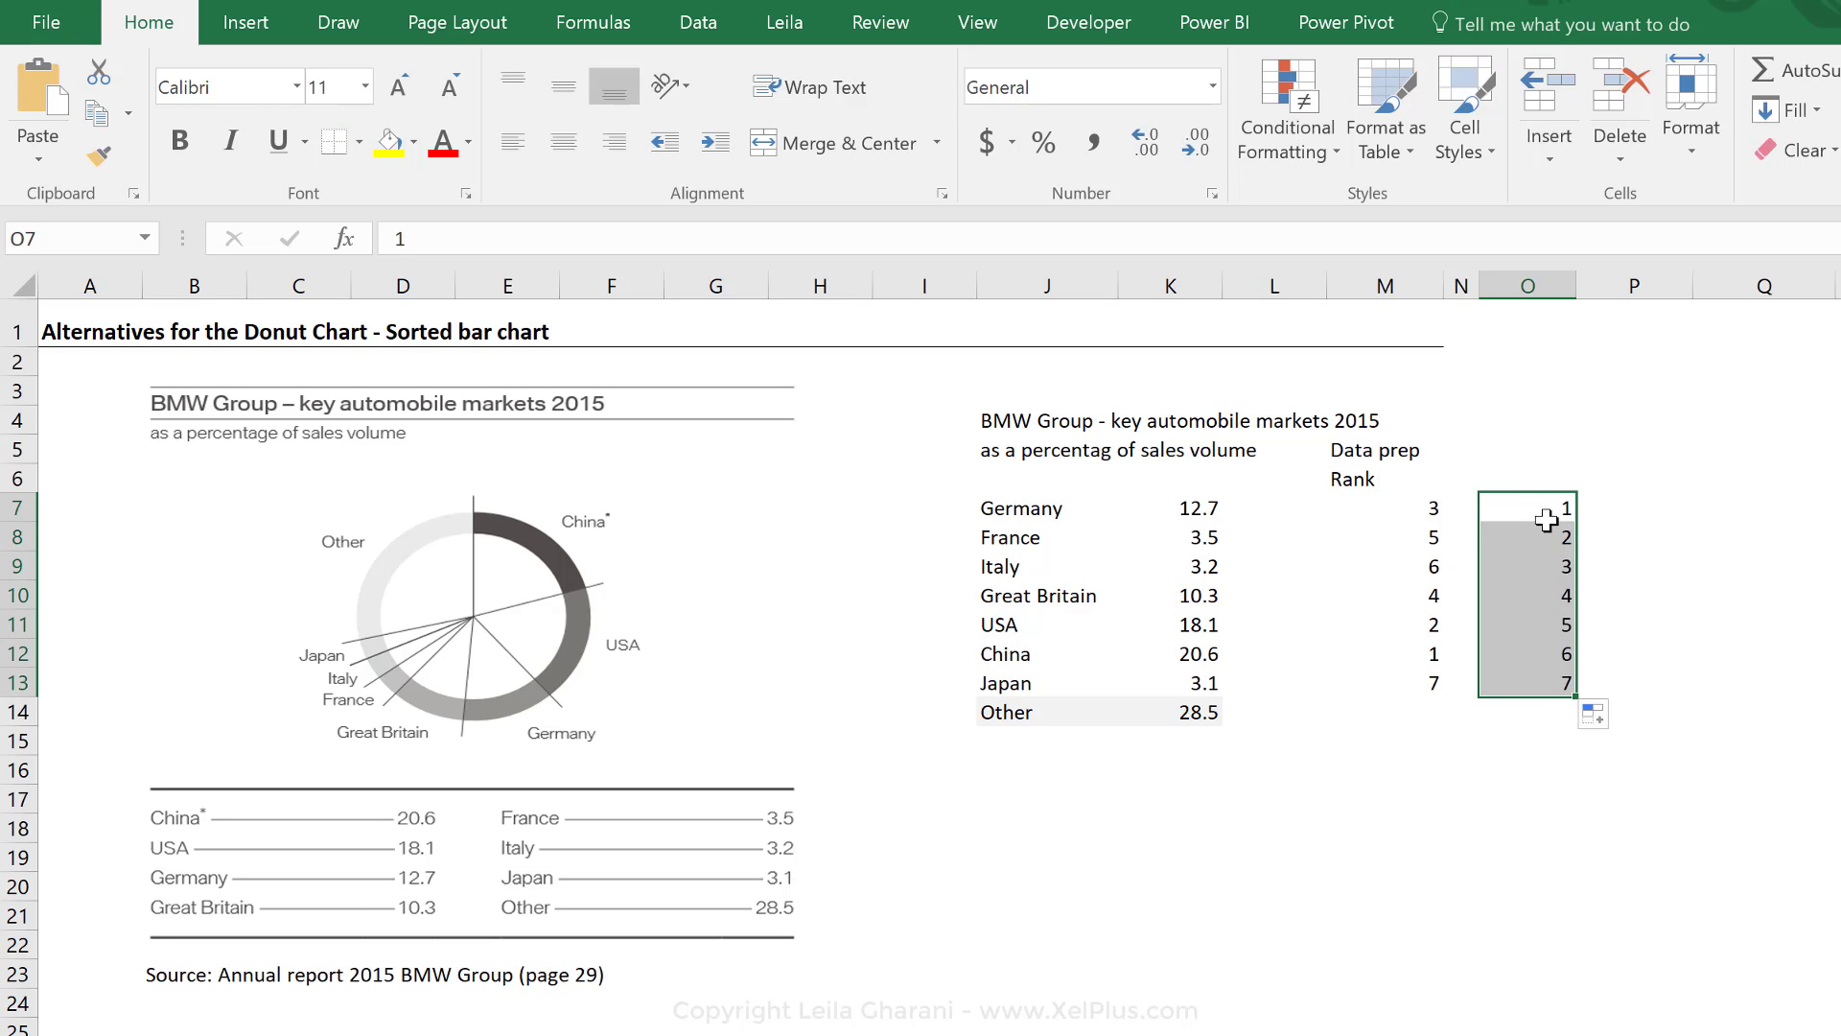
left_click(1617, 505)
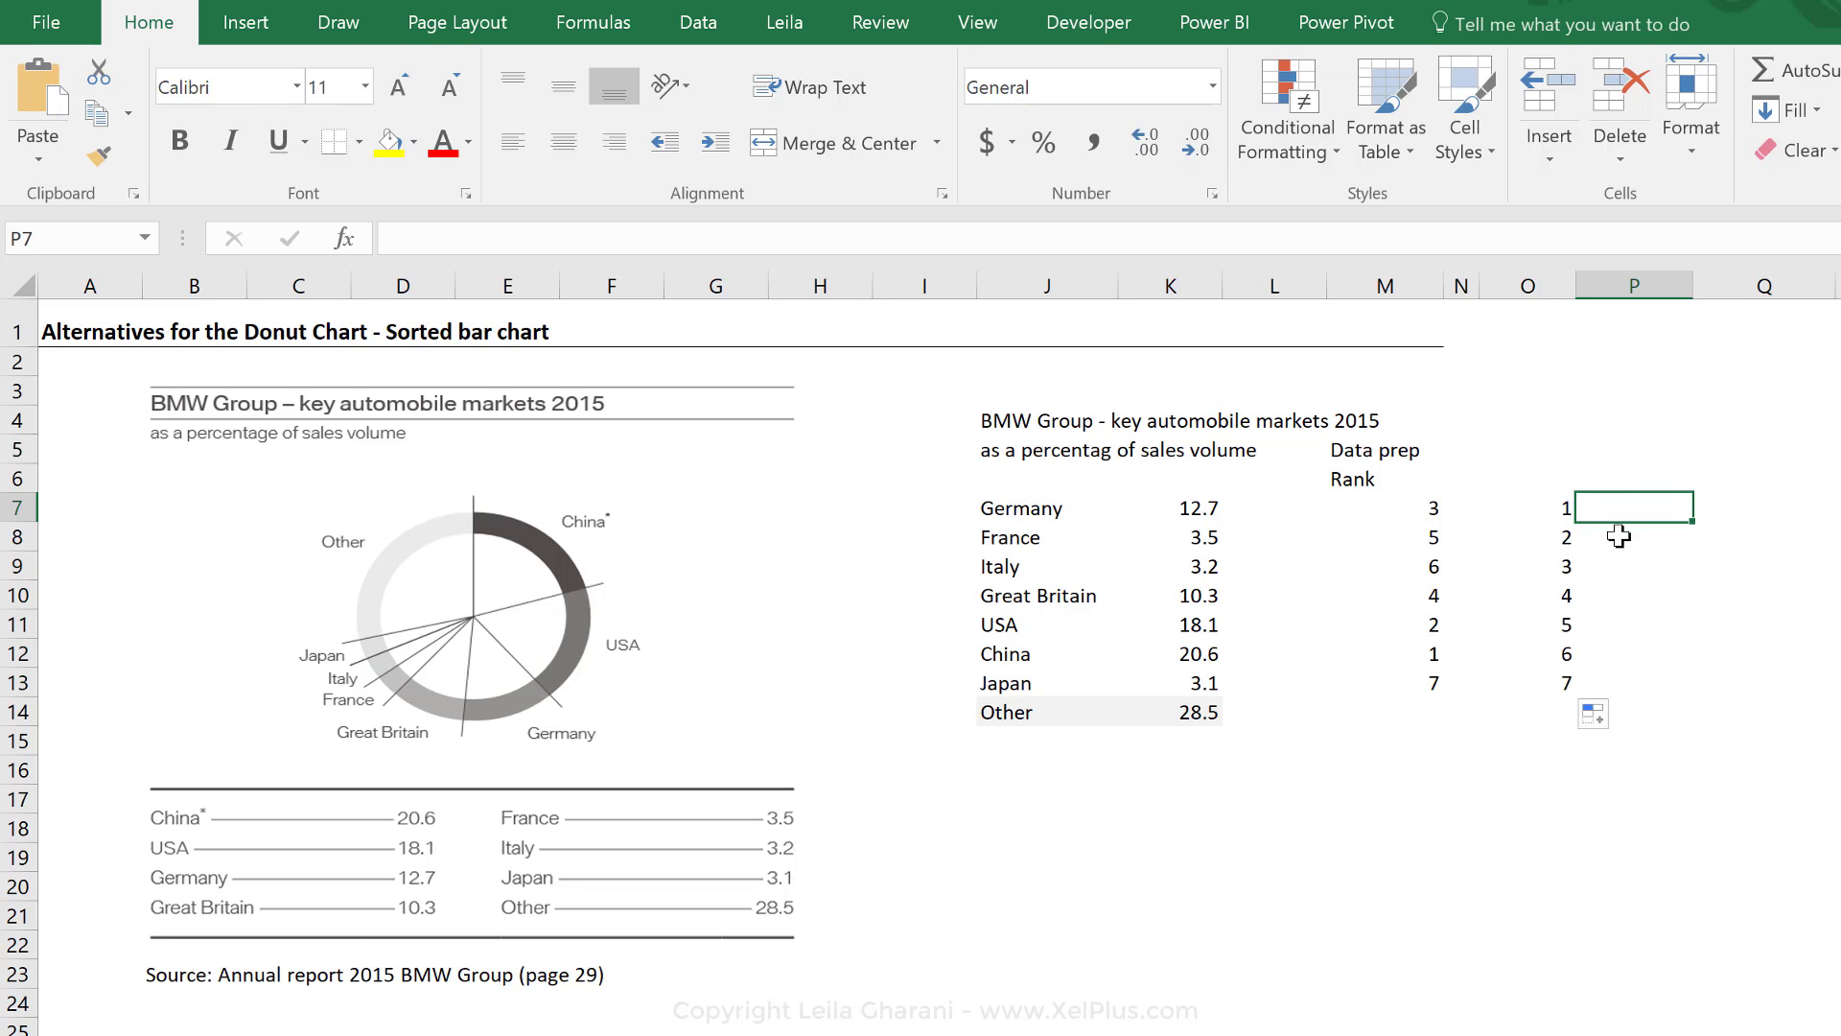
left_click_drag(1559, 653, 1619, 724)
Step: Link P14 to the "Other" label in J14 and Q14 to its value with =K14
left_click(1628, 721)
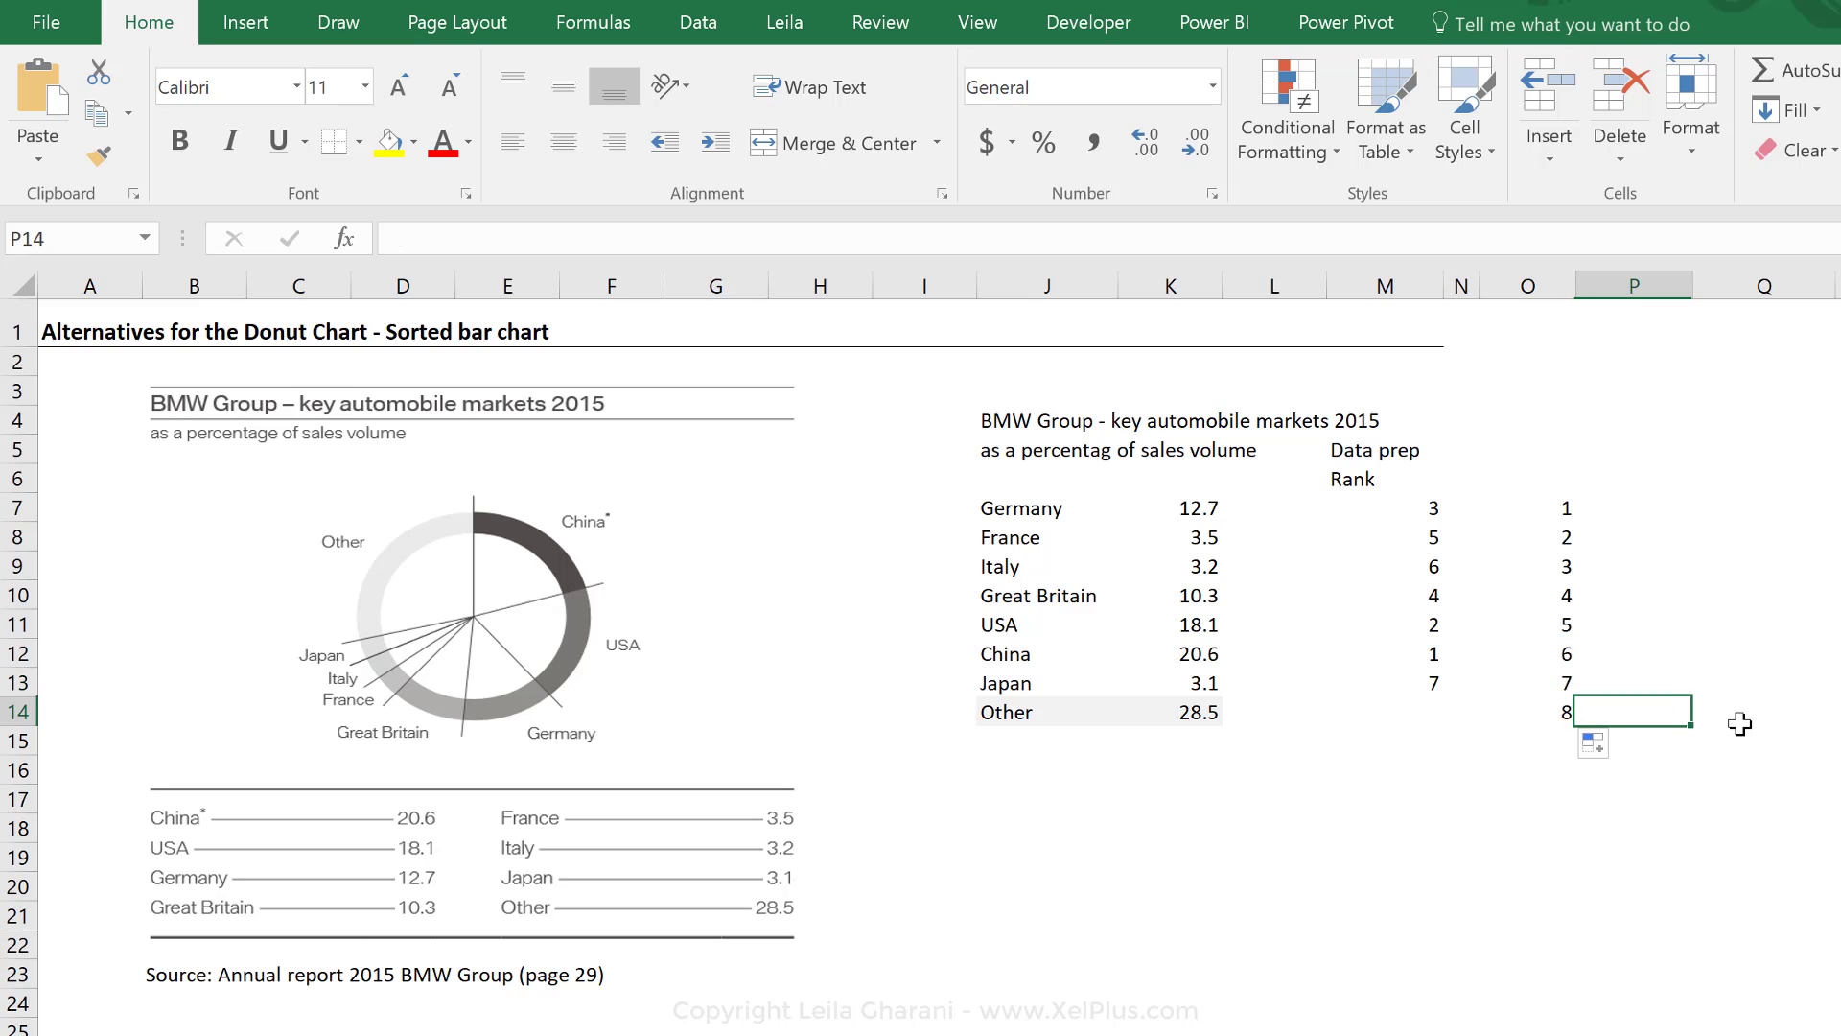
type("=")
left_click(1041, 718)
key("ctrl+Return")
left_click(1712, 714)
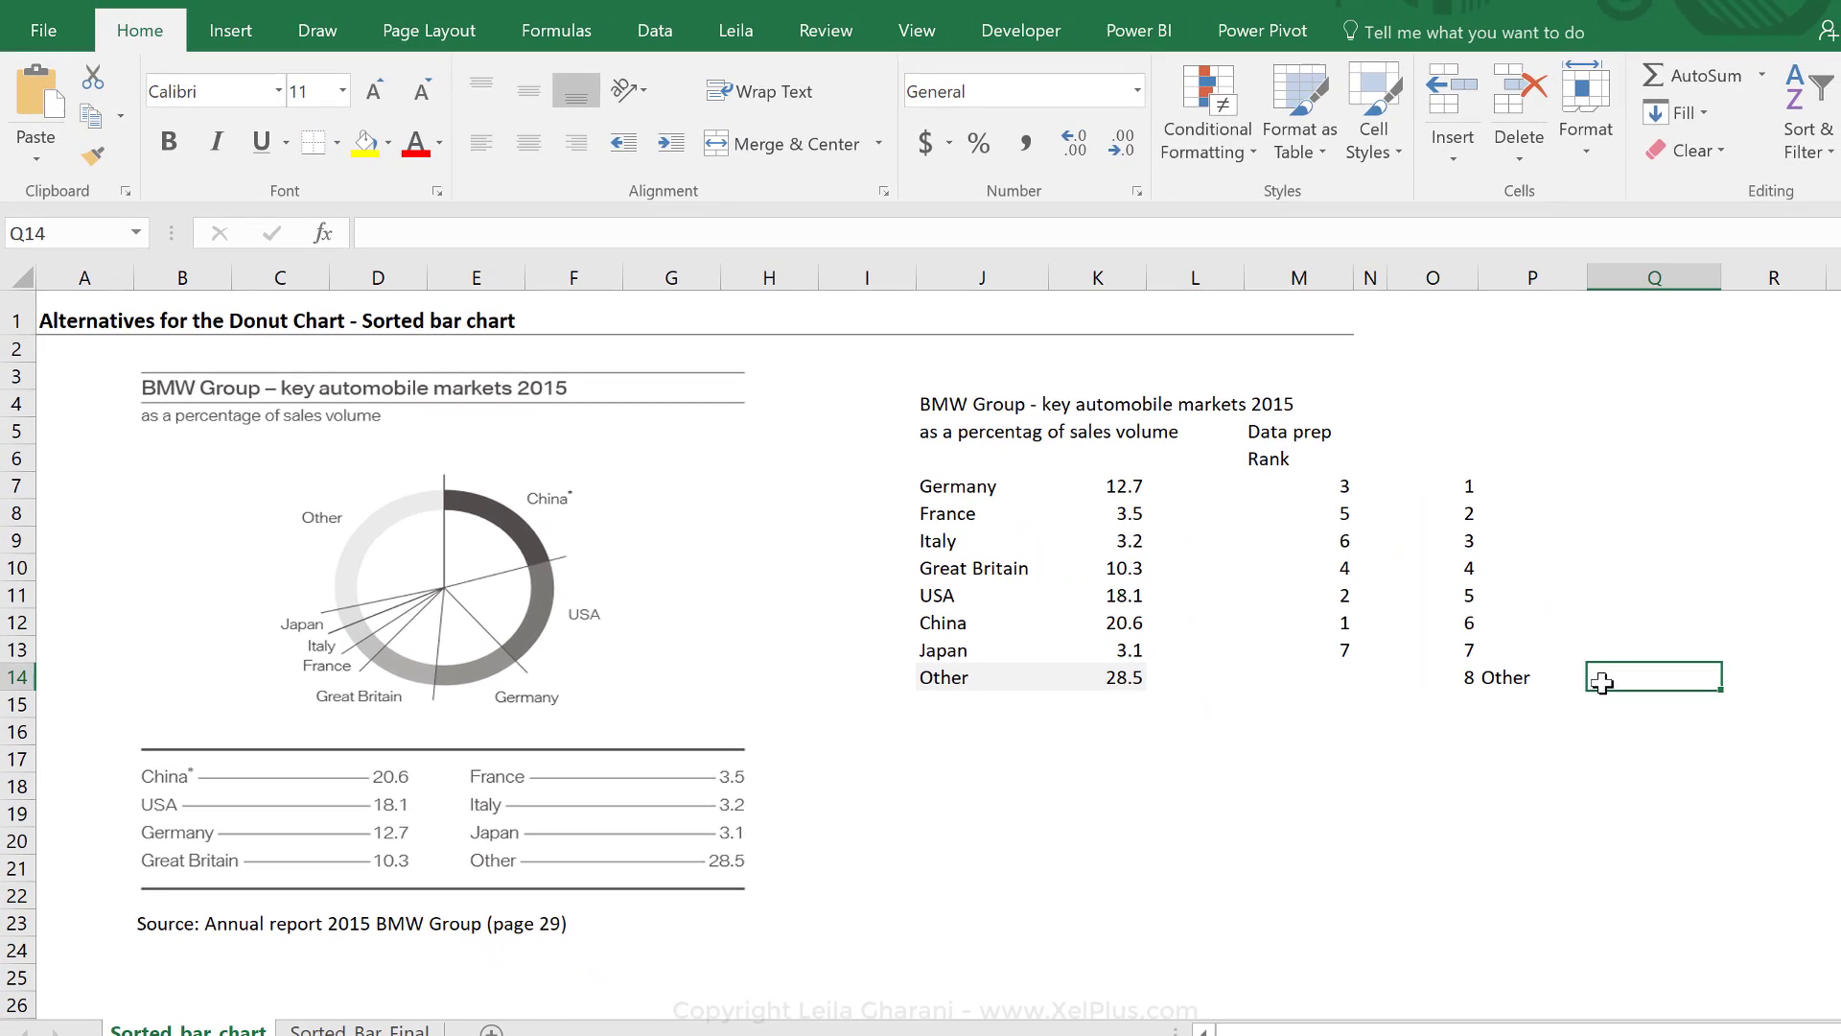
type("=")
left_click(1117, 683)
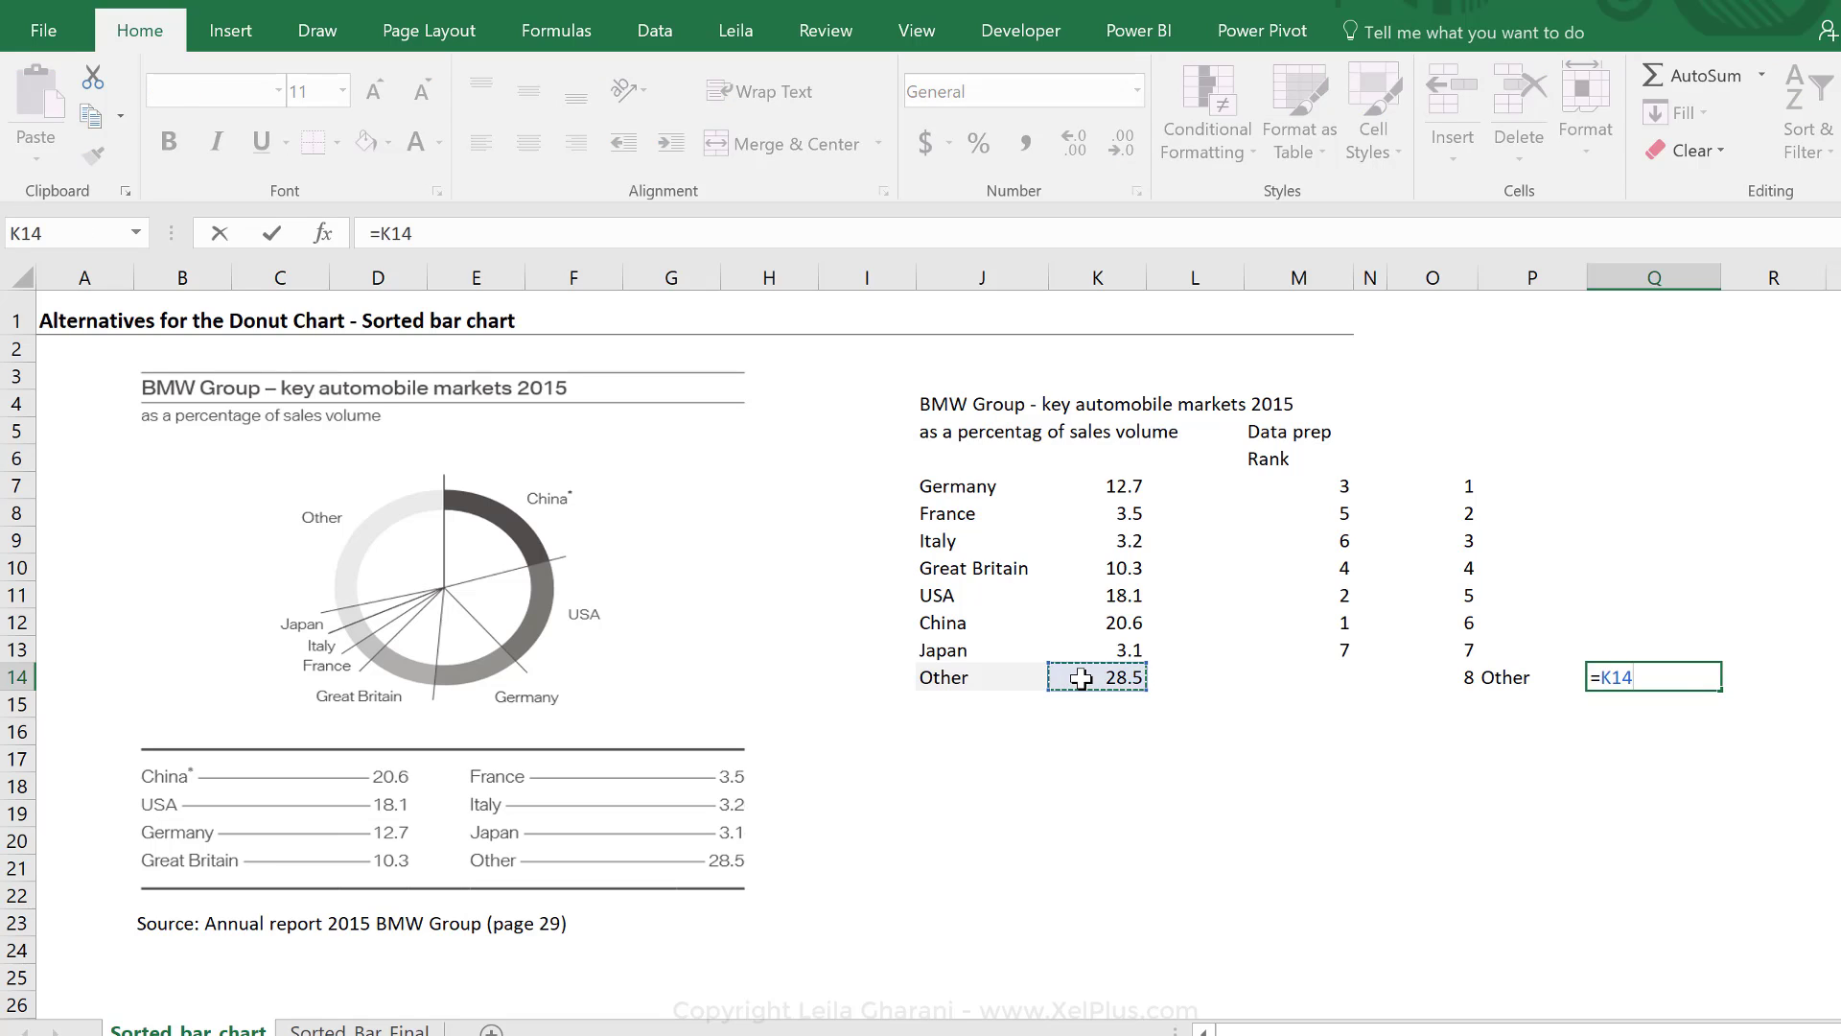
key("ctrl+Return")
Step: Enter the column headings "Country" in P6 and "Value" in Q6
left_click(1523, 479)
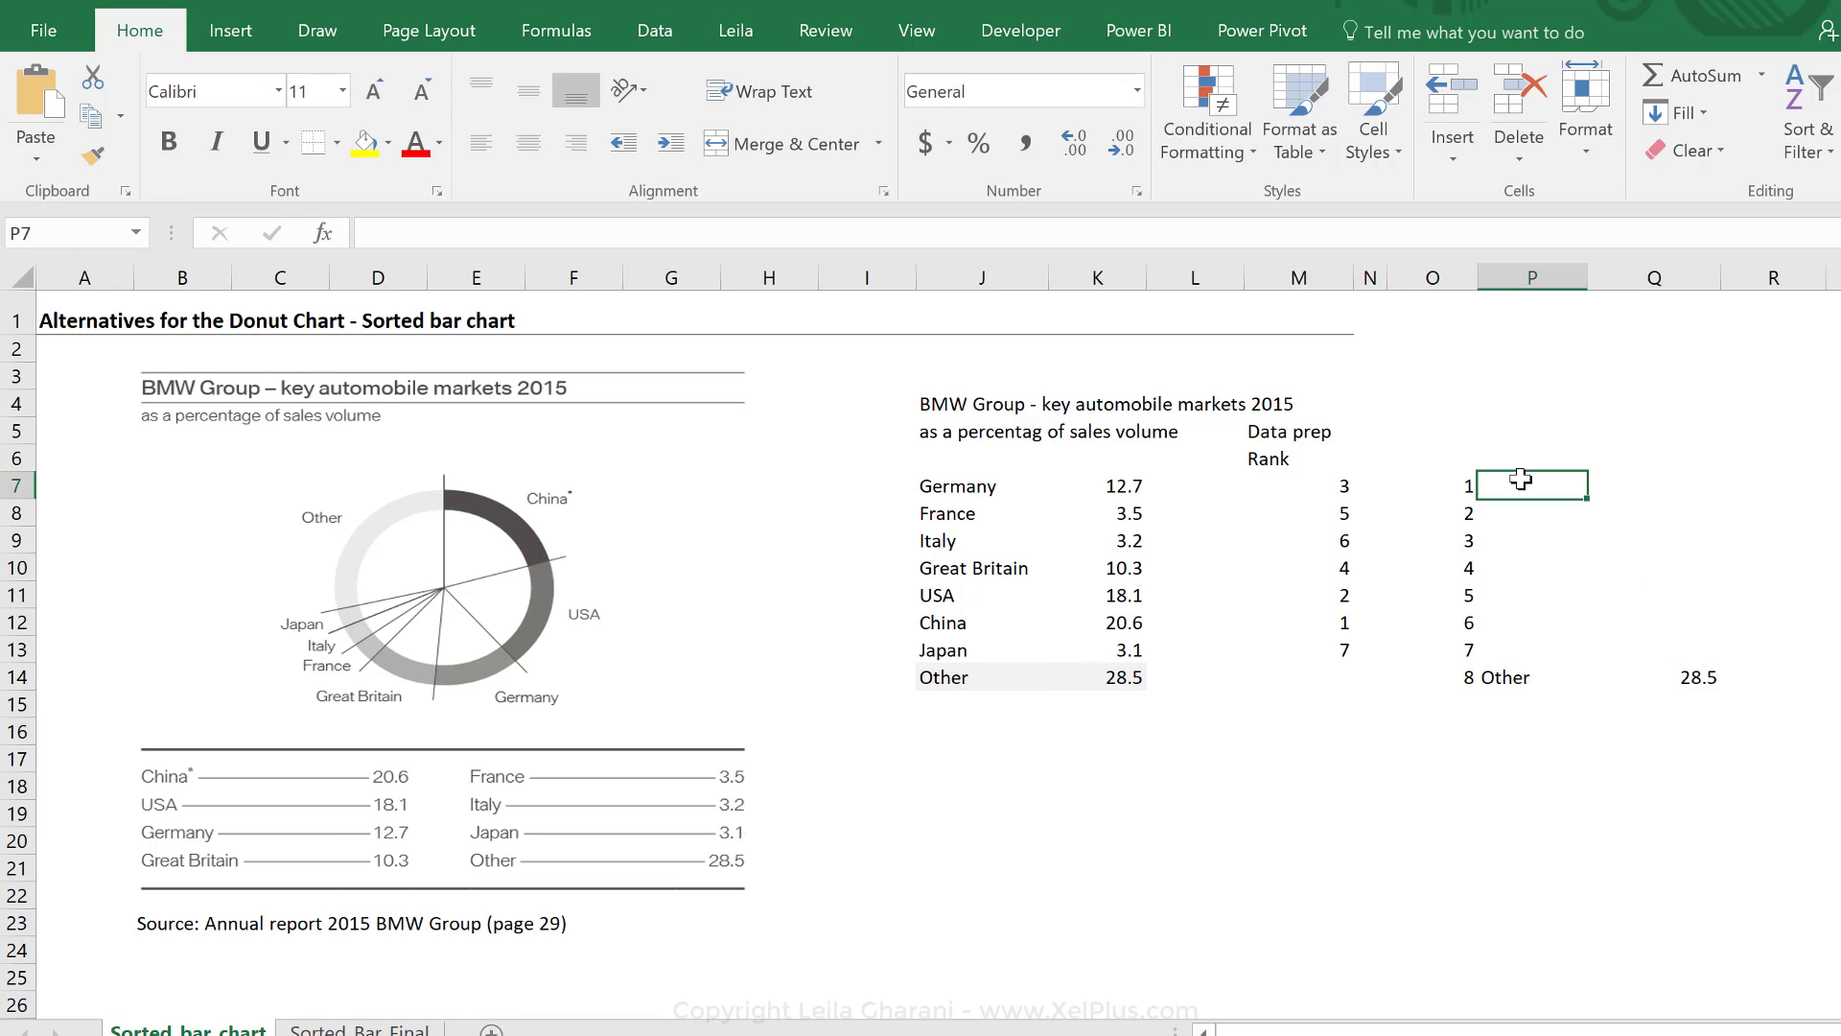
left_click(1524, 457)
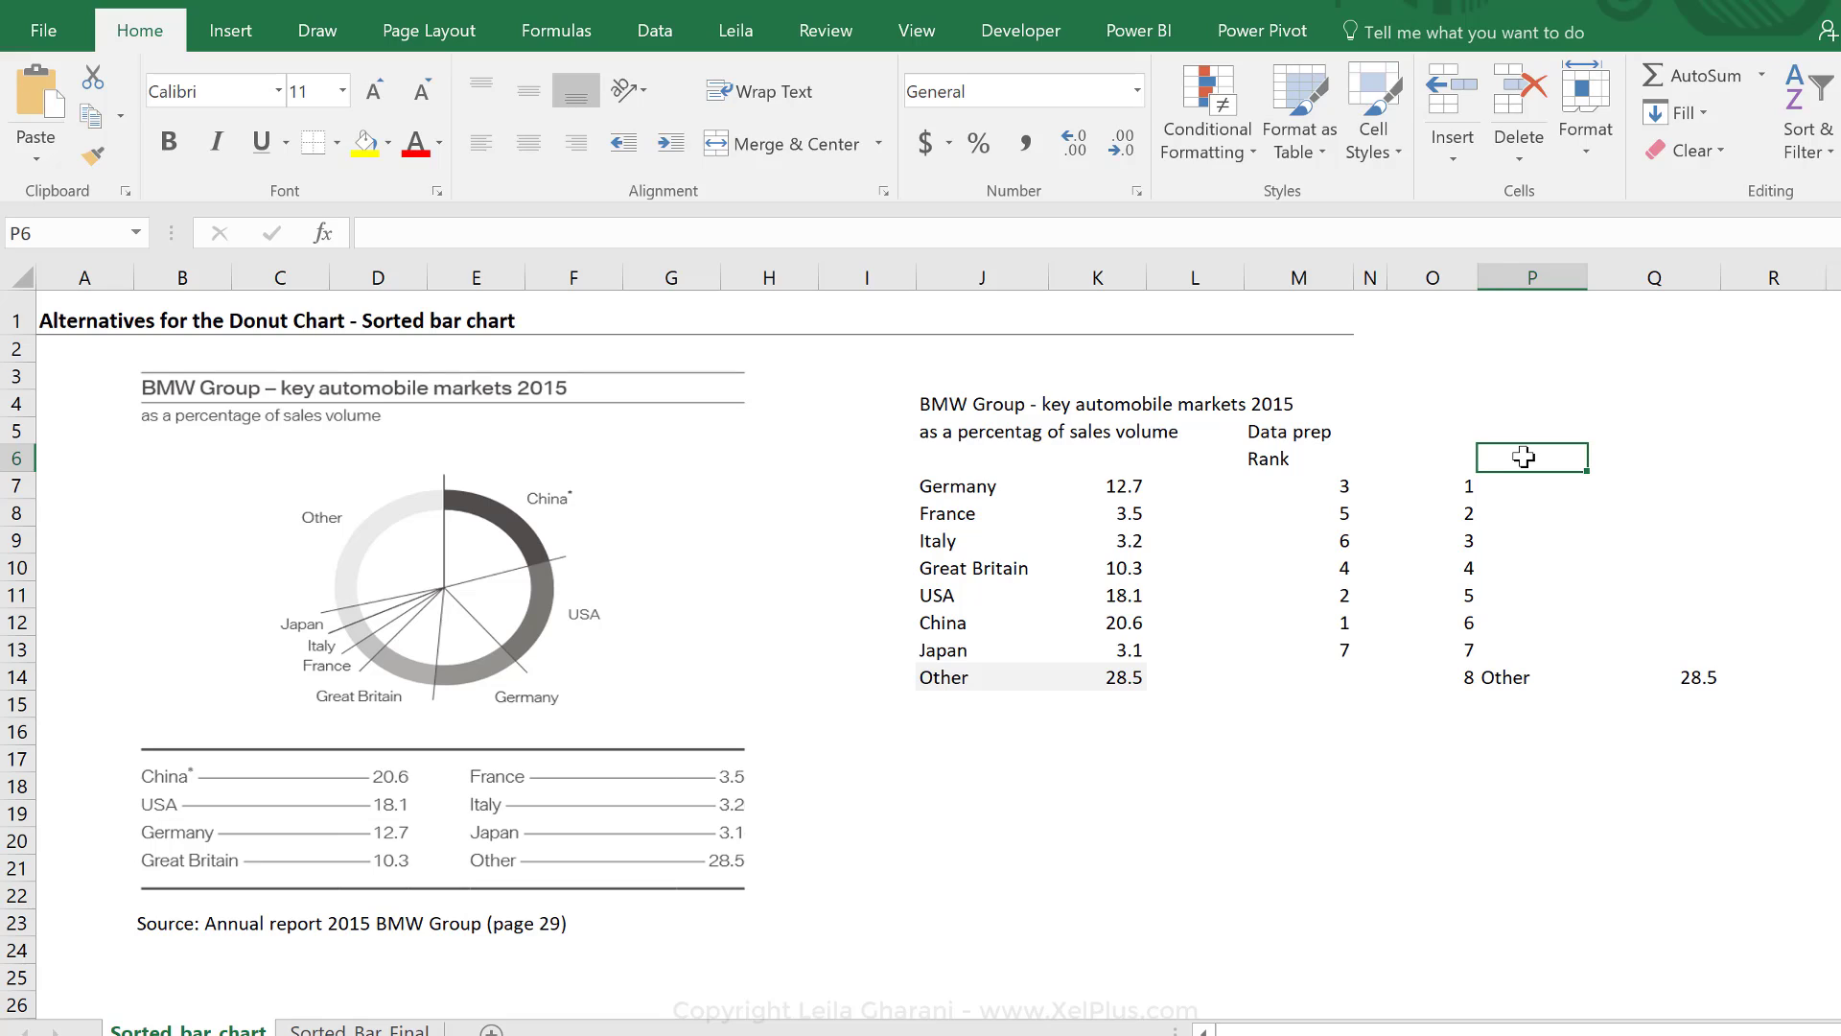
type("Country")
key("Return")
key("Left")
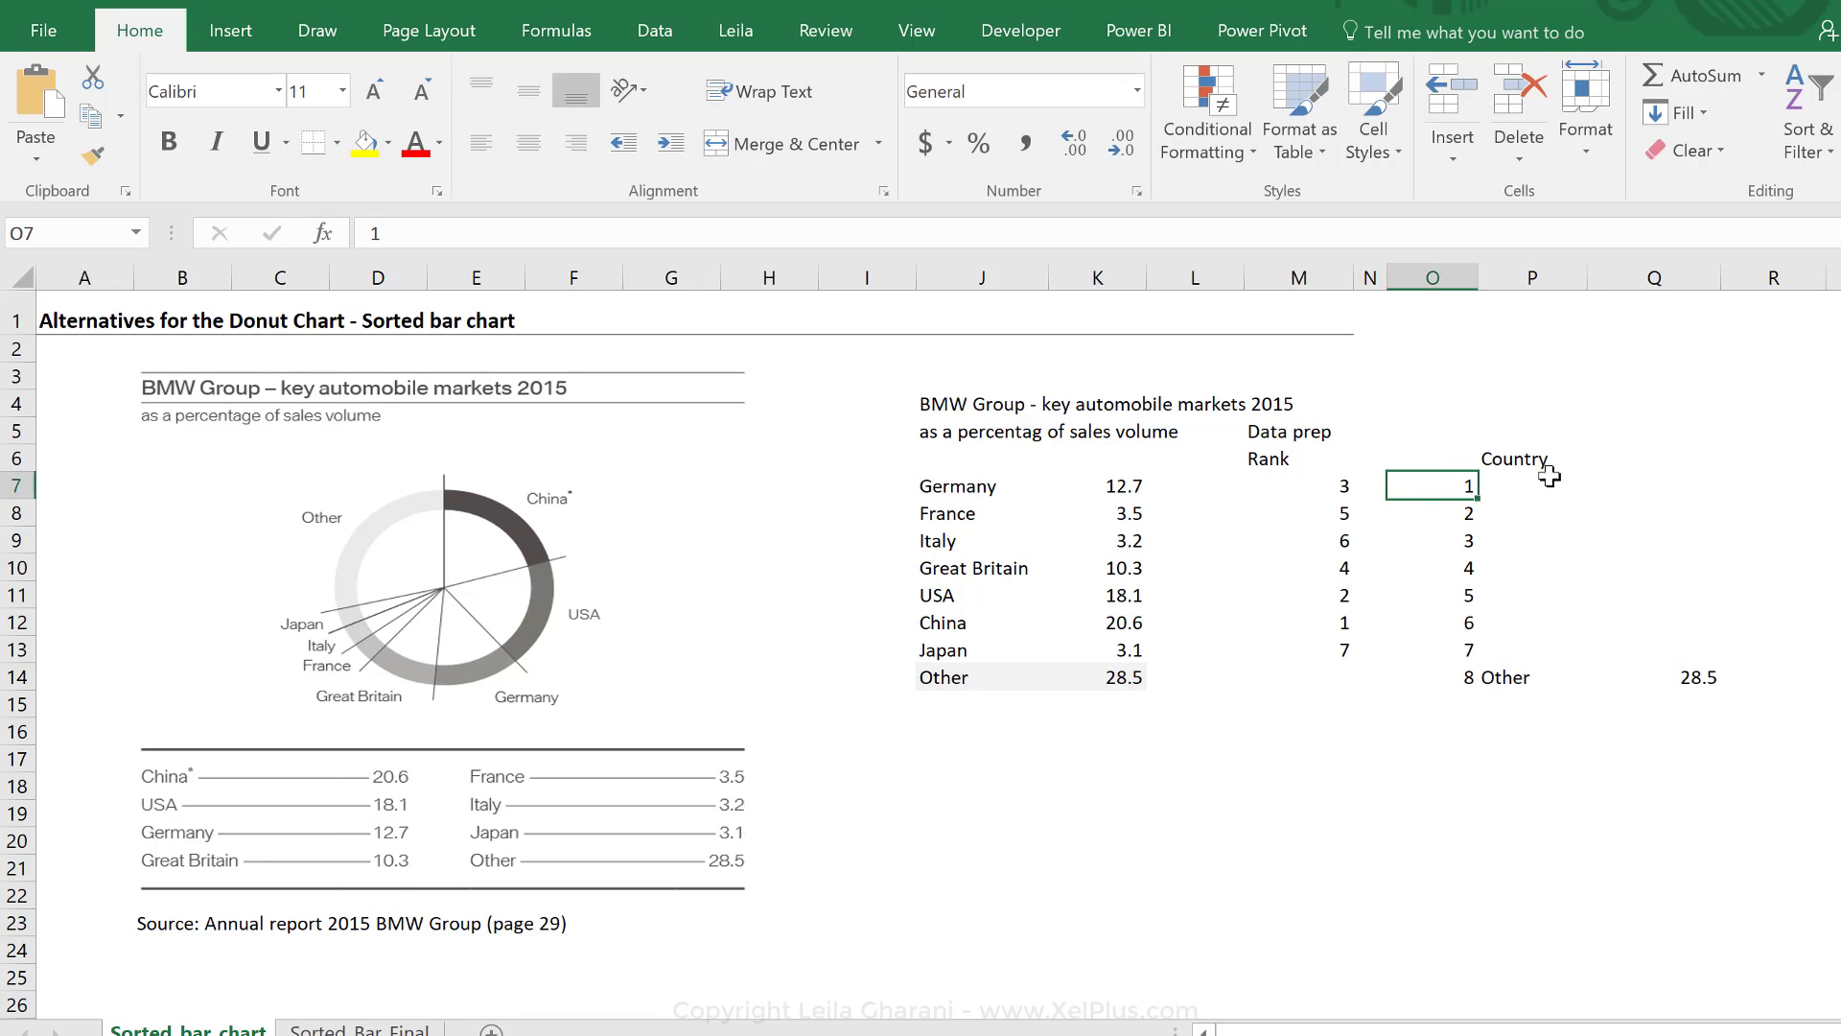
left_click(1539, 482)
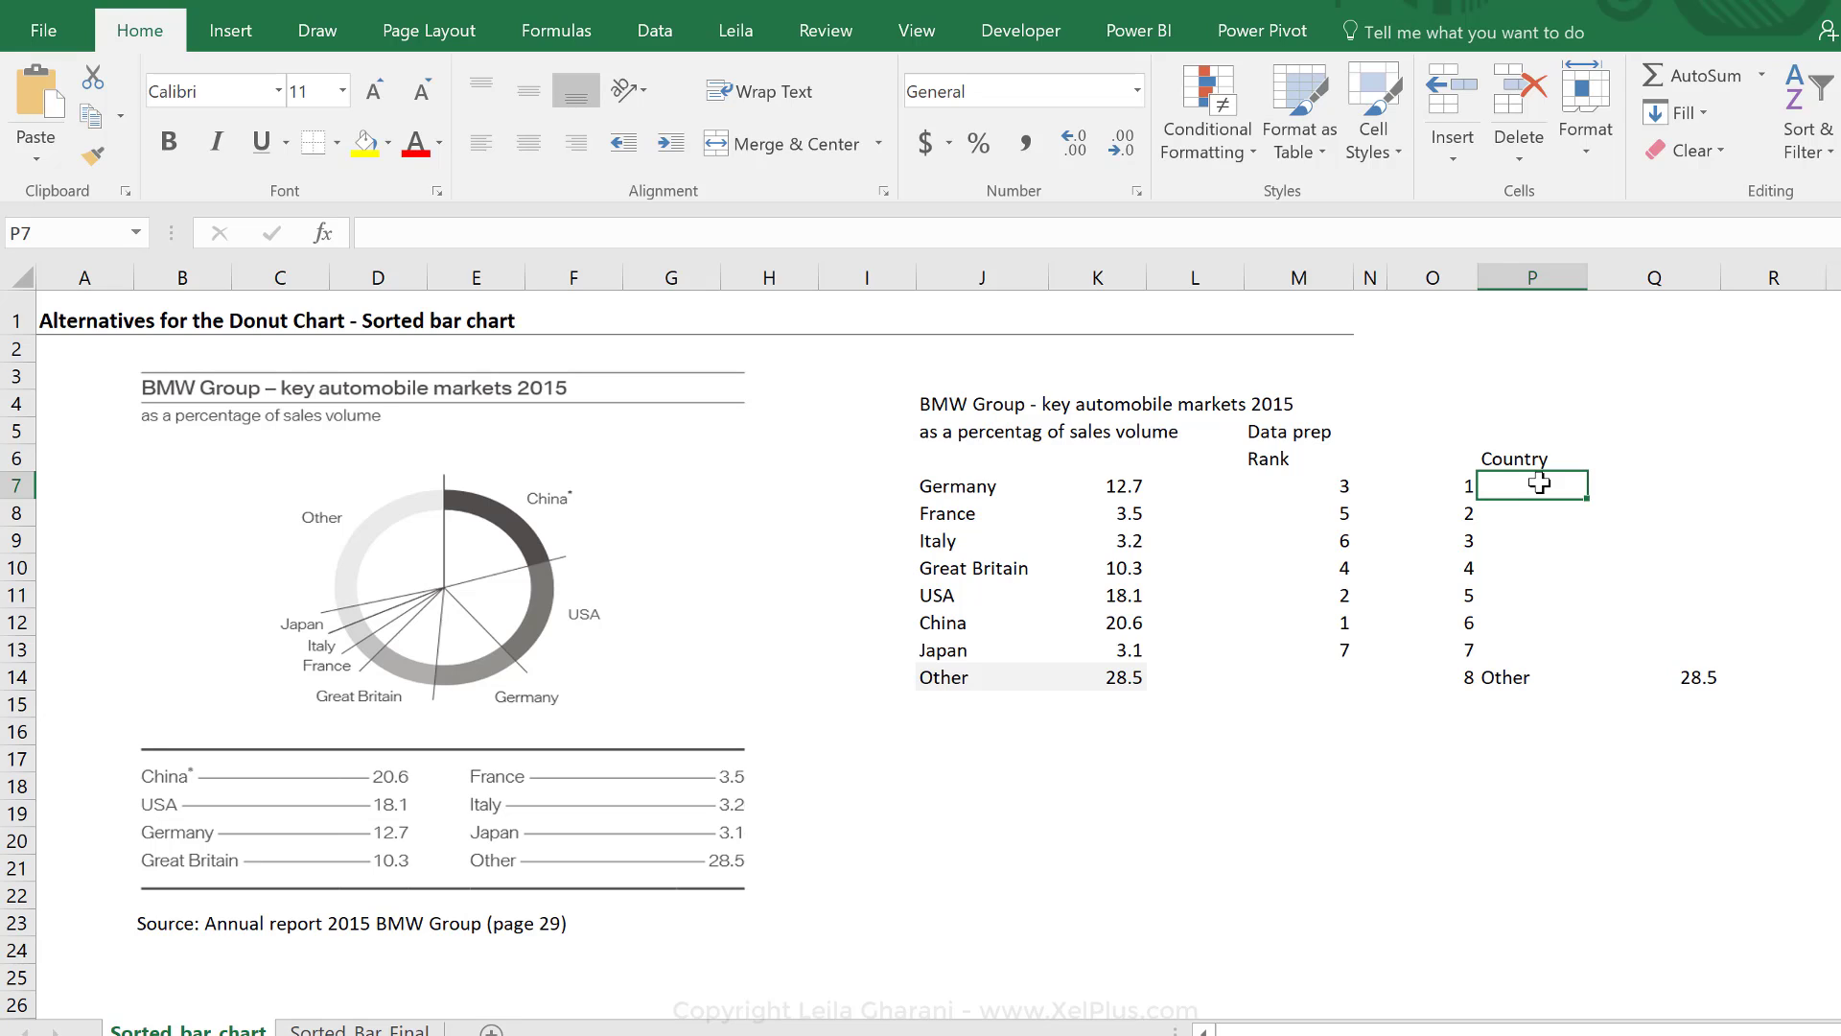
left_click(1645, 460)
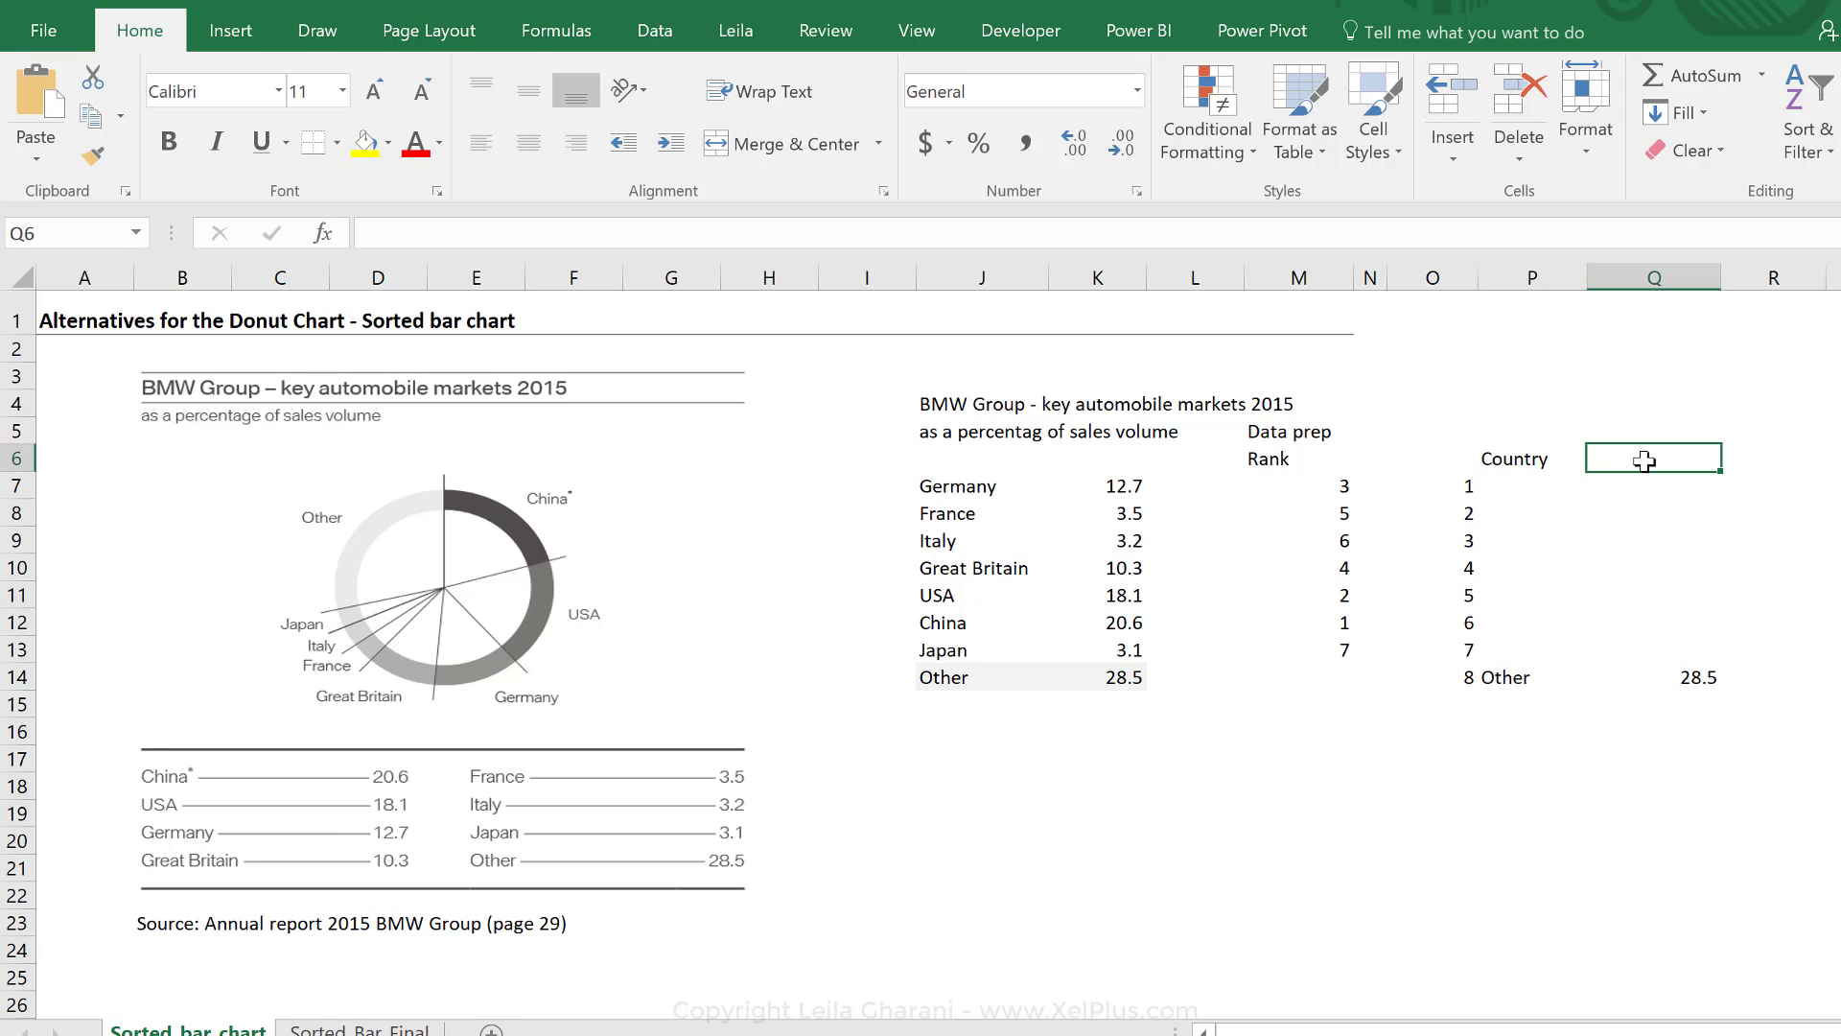
type("Val")
key("Return")
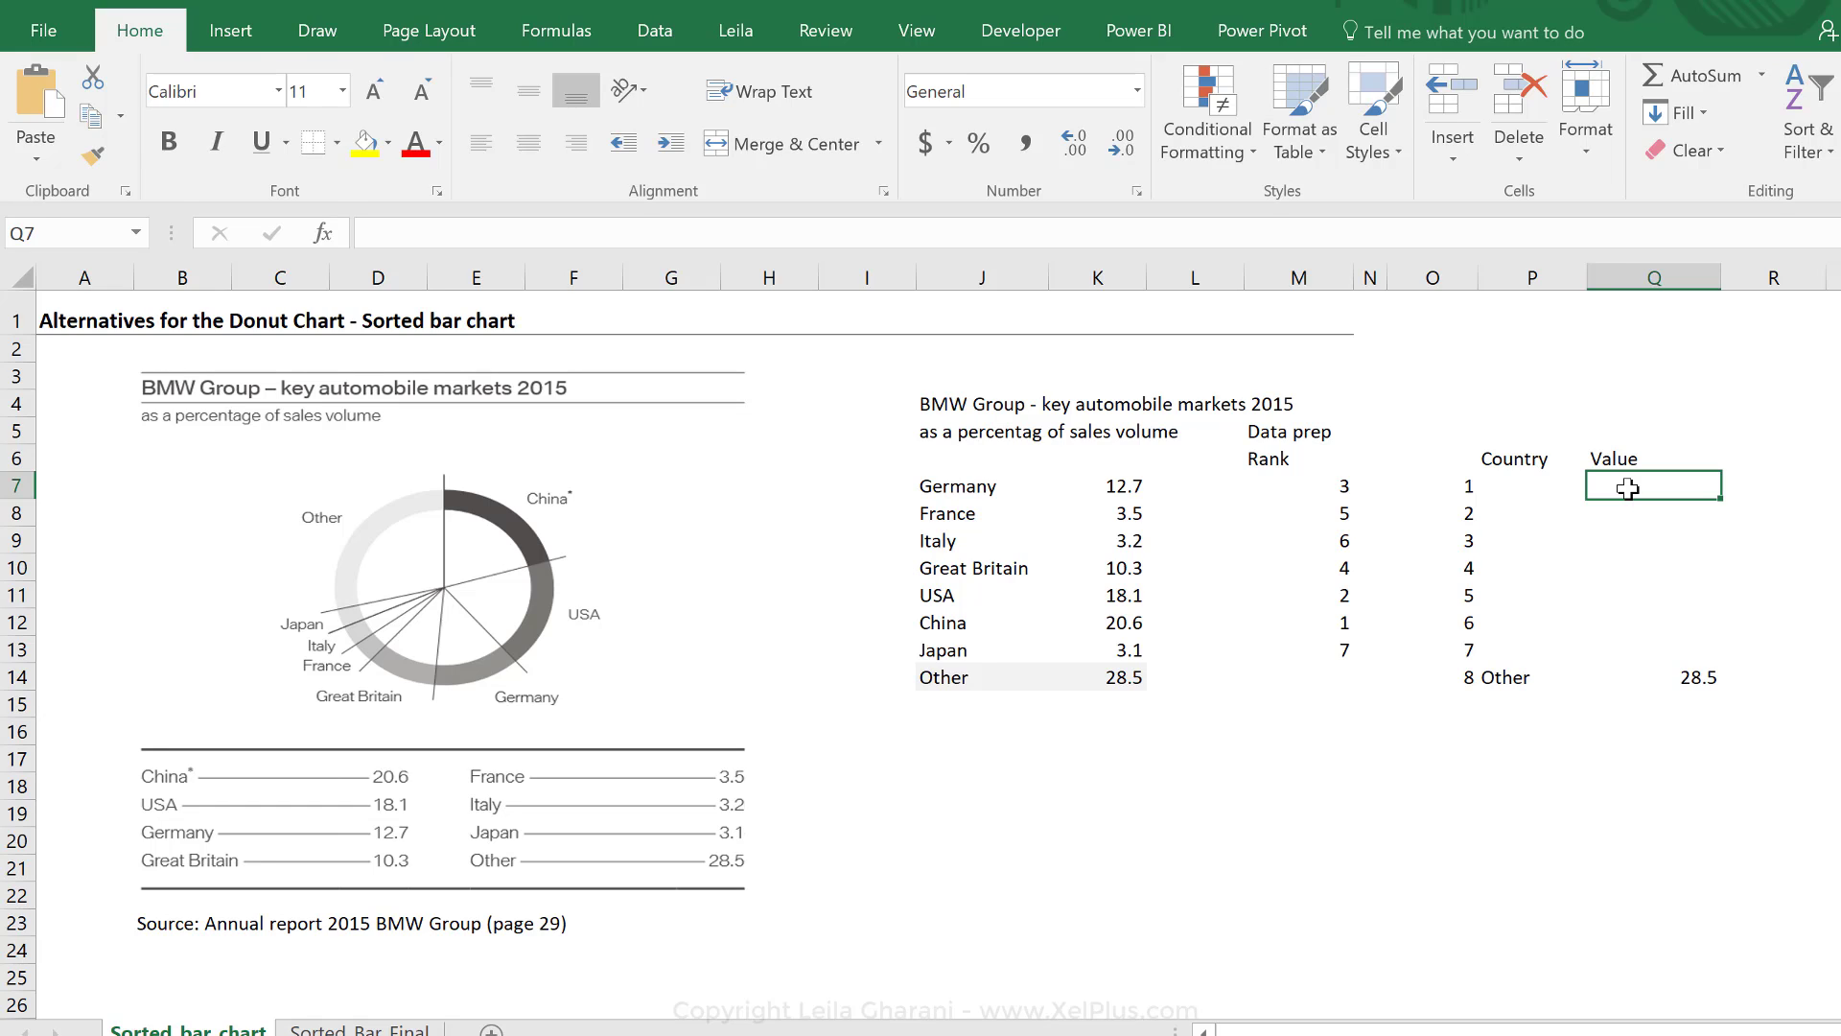
left_click(1523, 487)
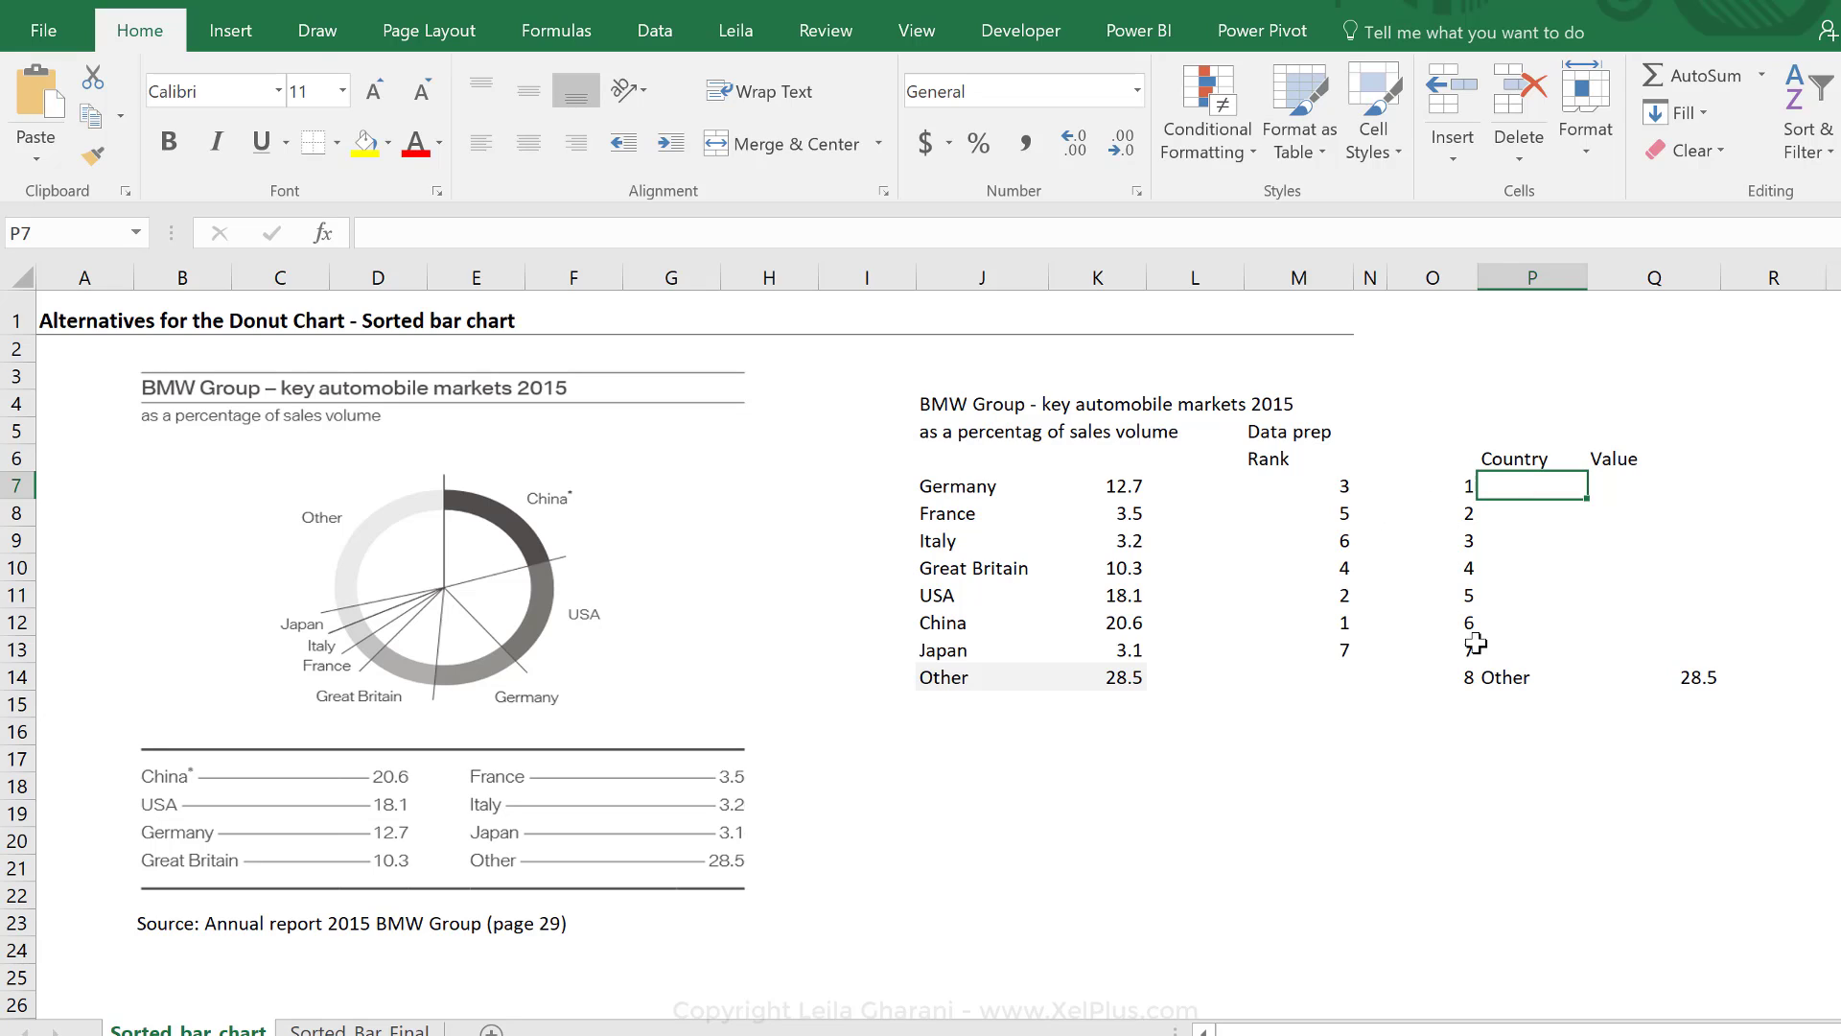
left_click(1443, 486)
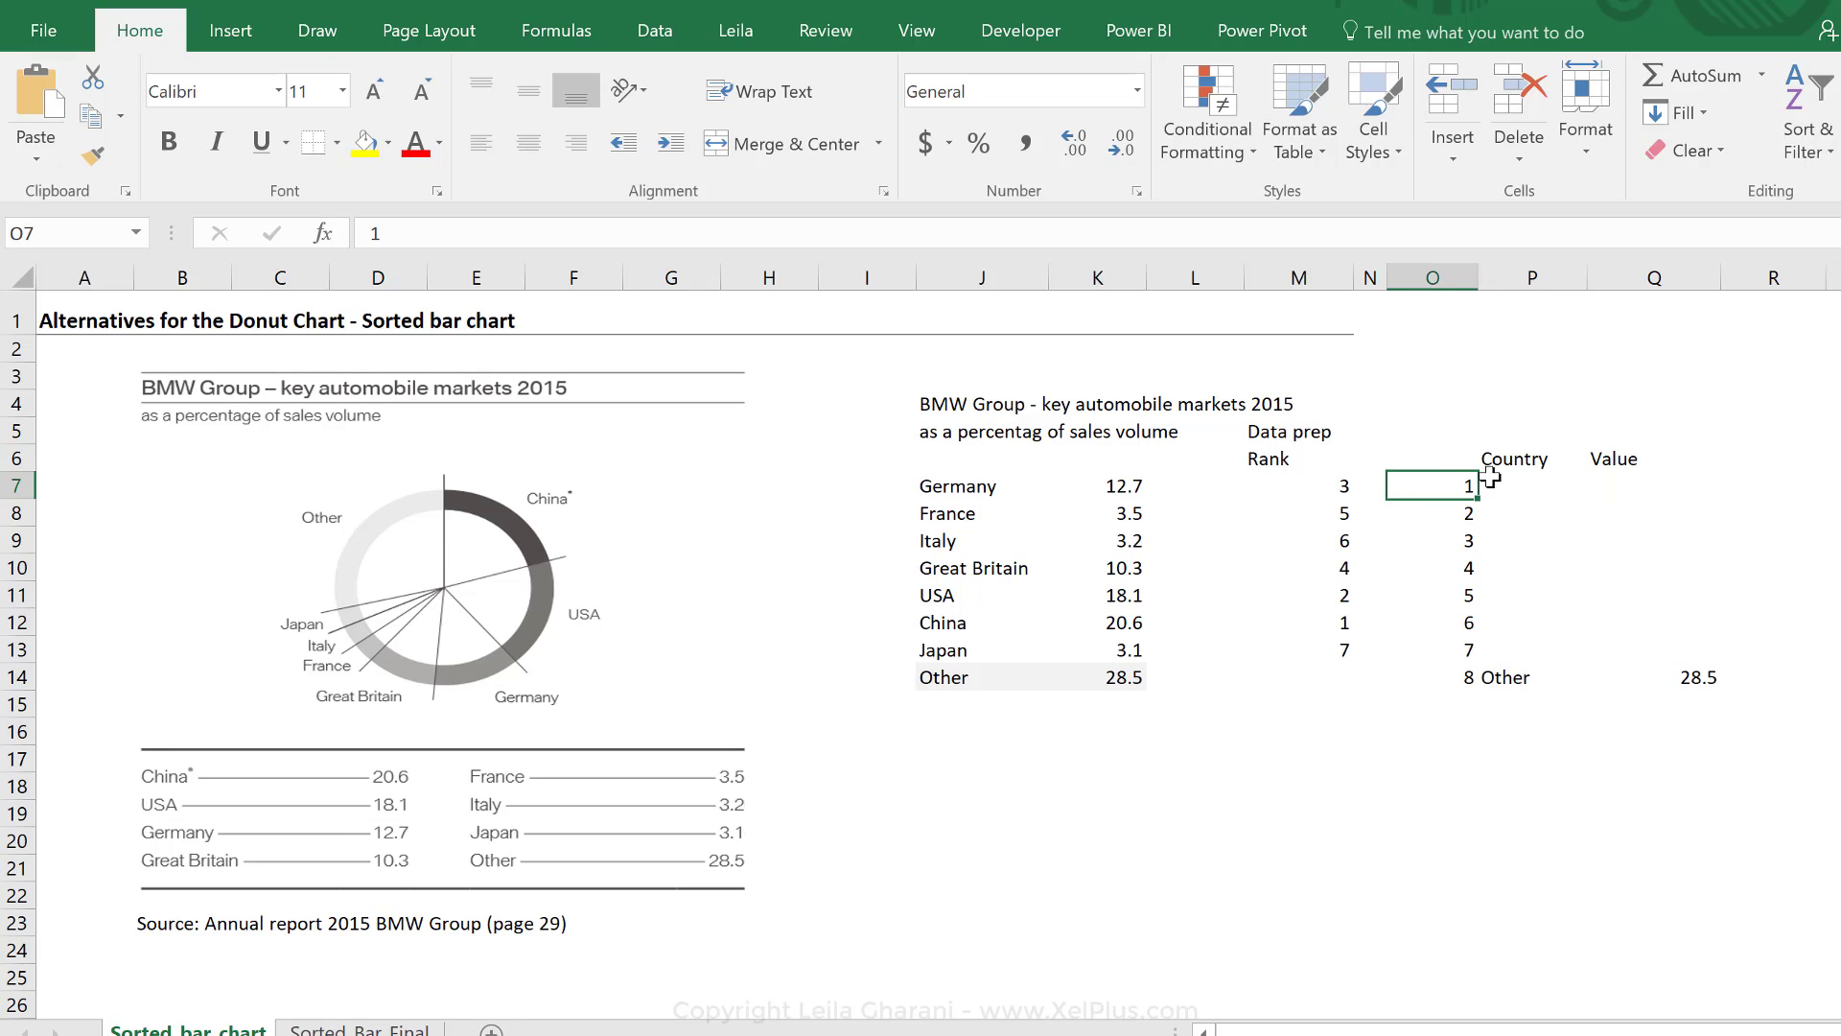
left_click(1490, 480)
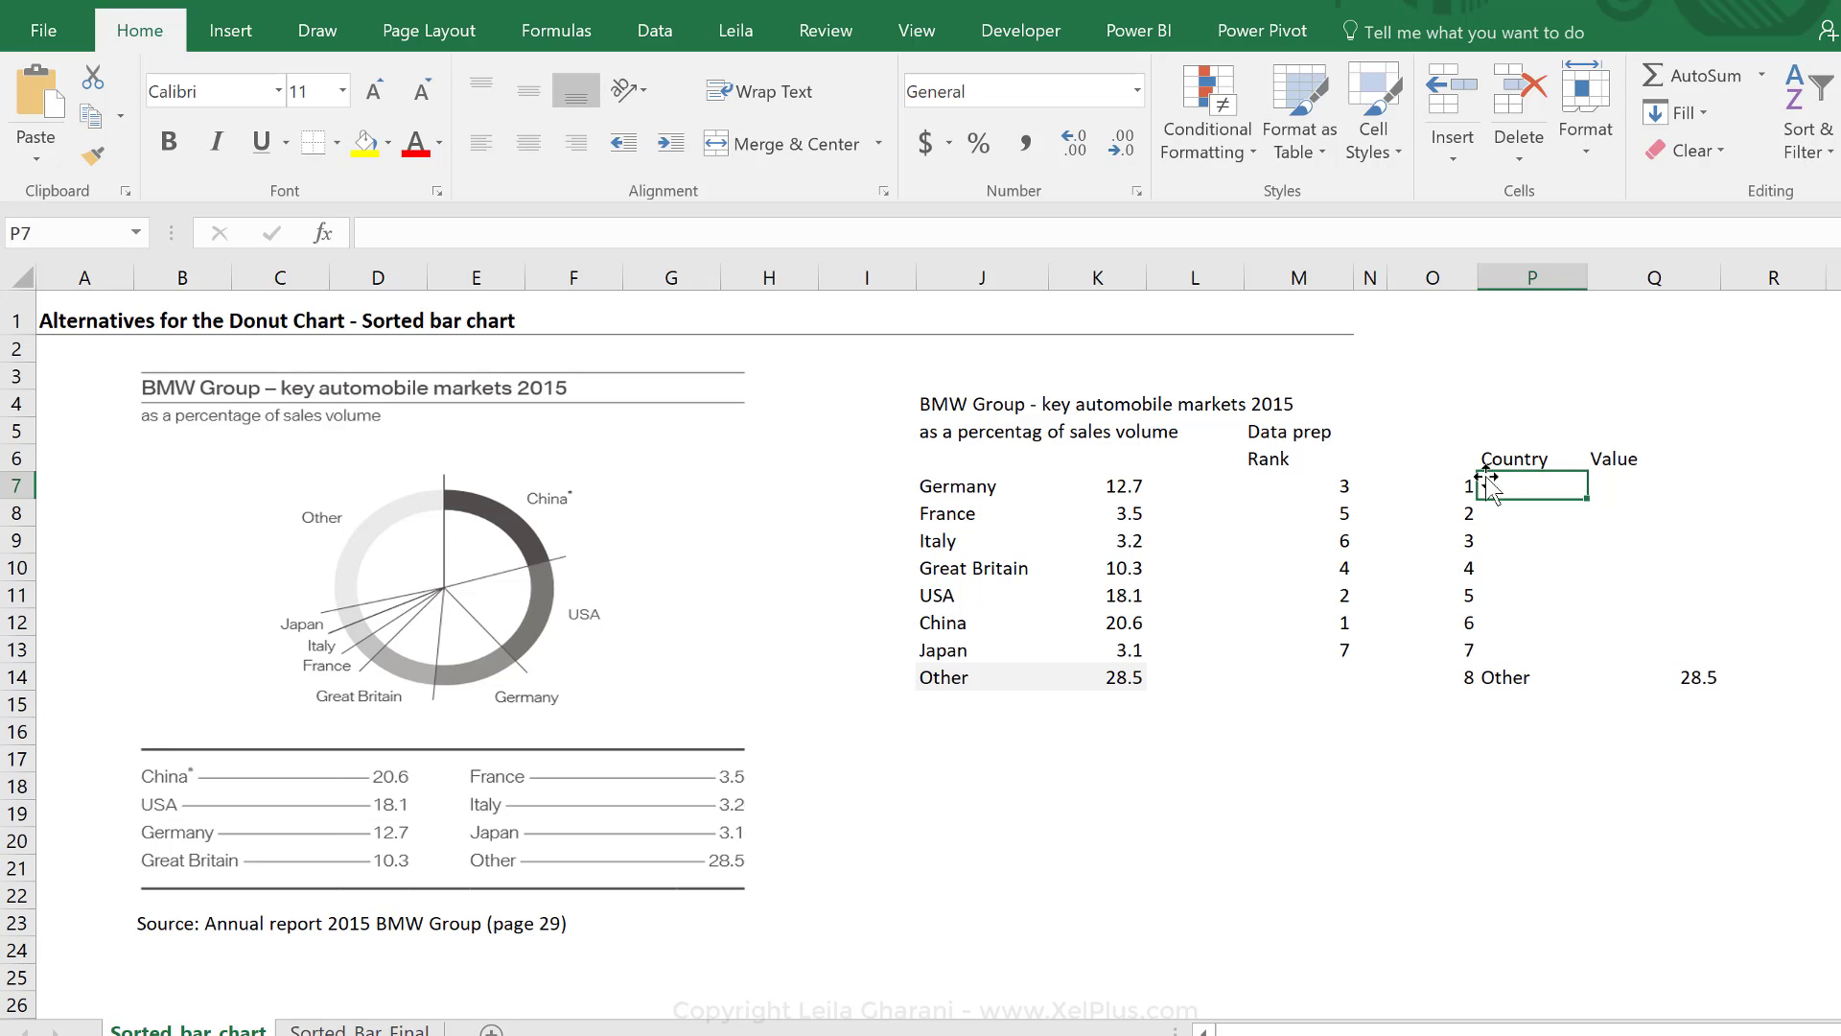
left_click(1314, 630)
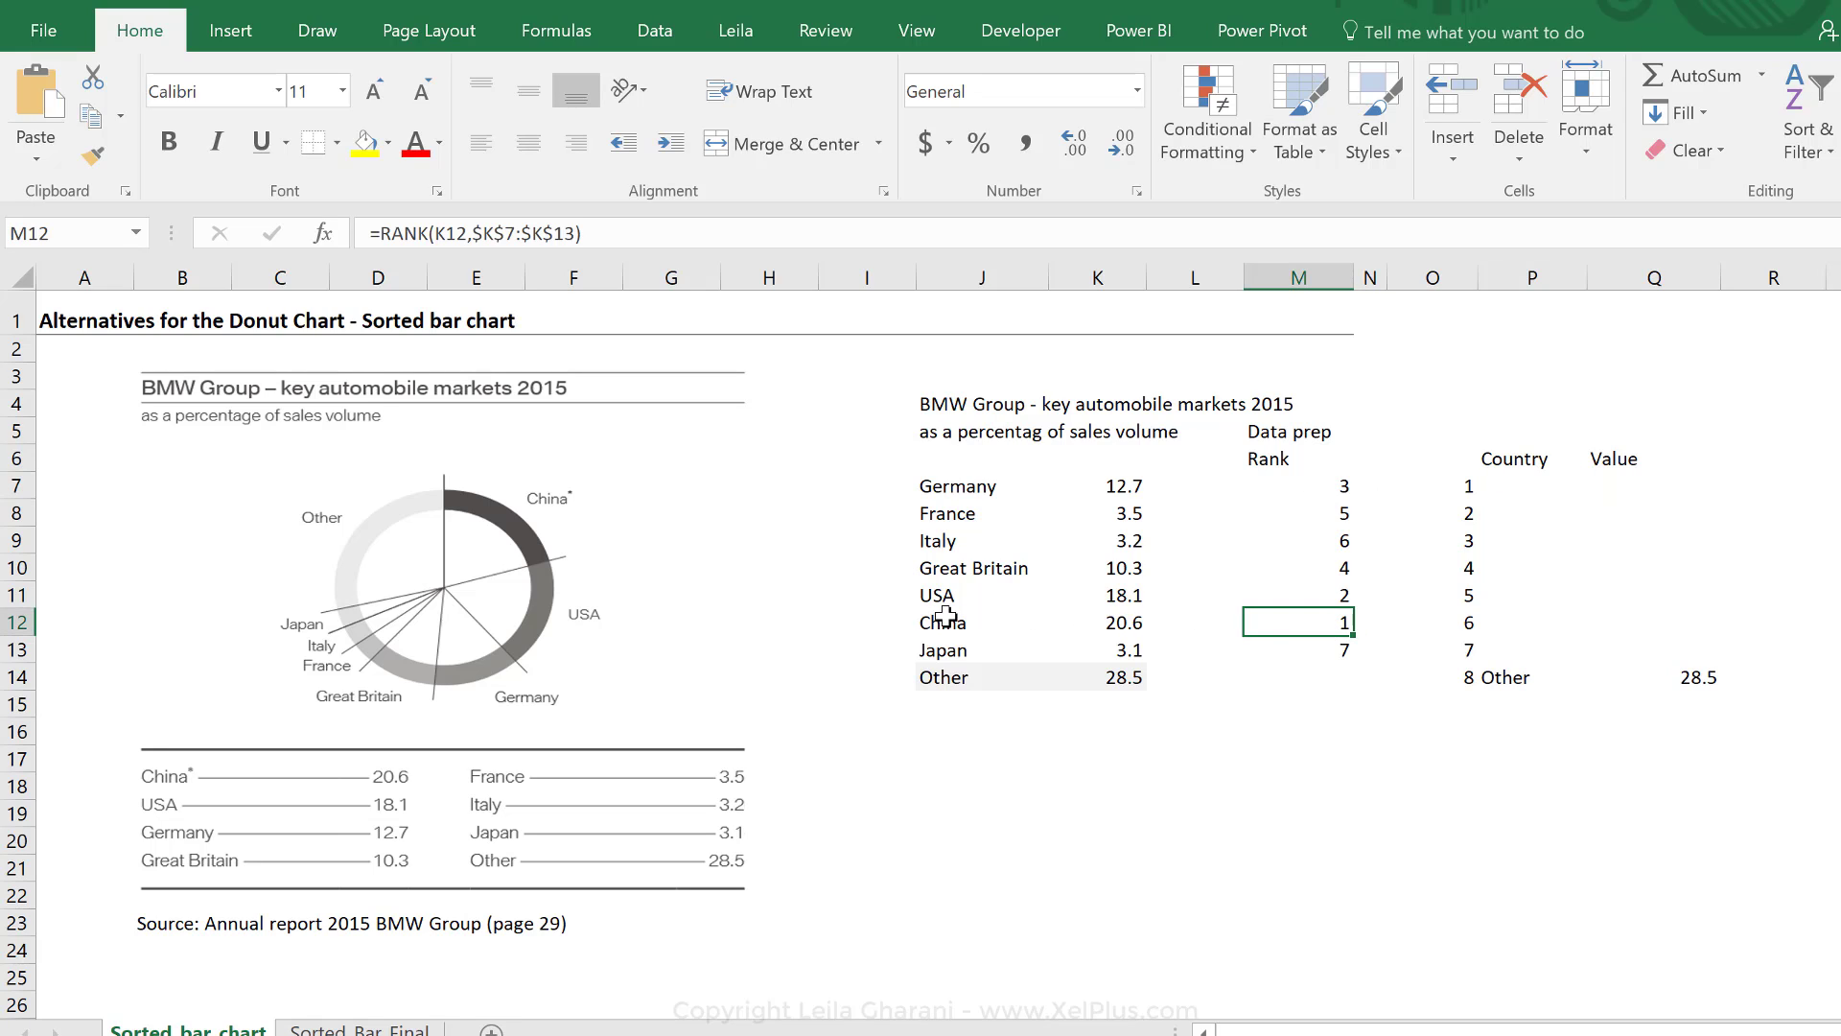
left_click_drag(1345, 487, 933, 656)
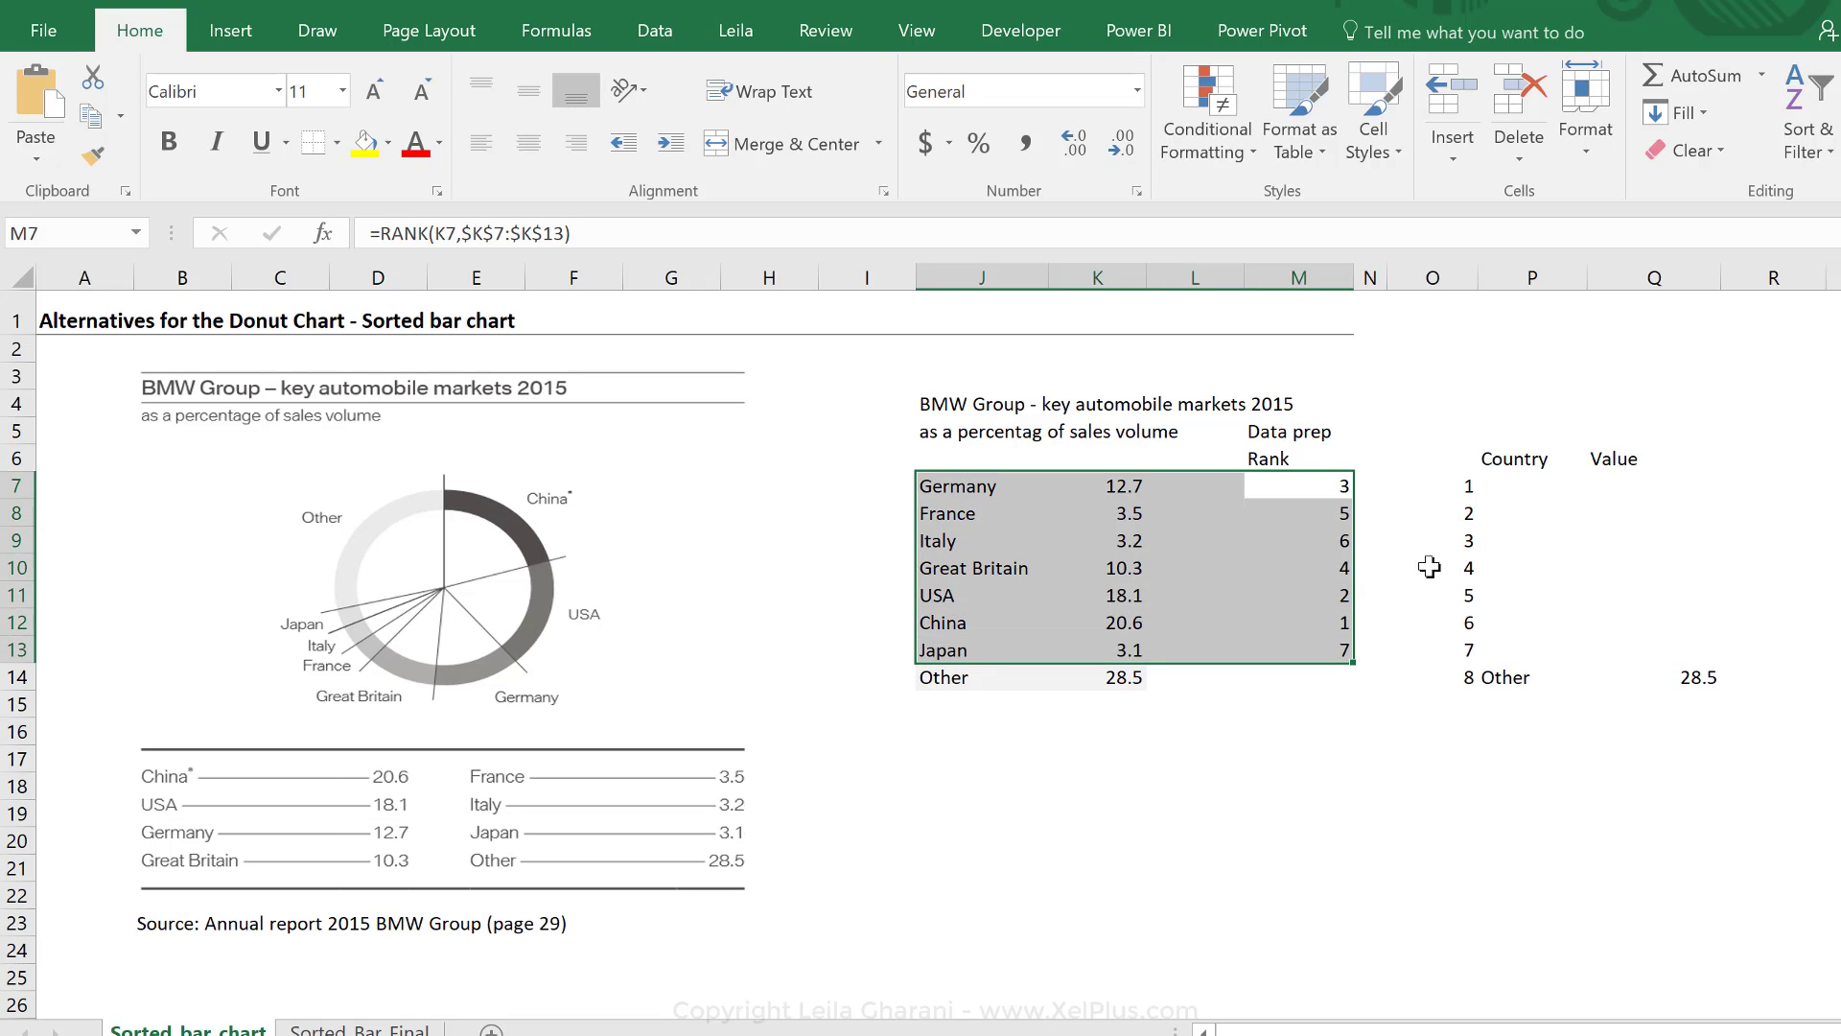
Step: Begin an INDEX formula in P7 that uses the country names in $J$7:$J$13 as its absolute array
left_click(1519, 481)
type("=i")
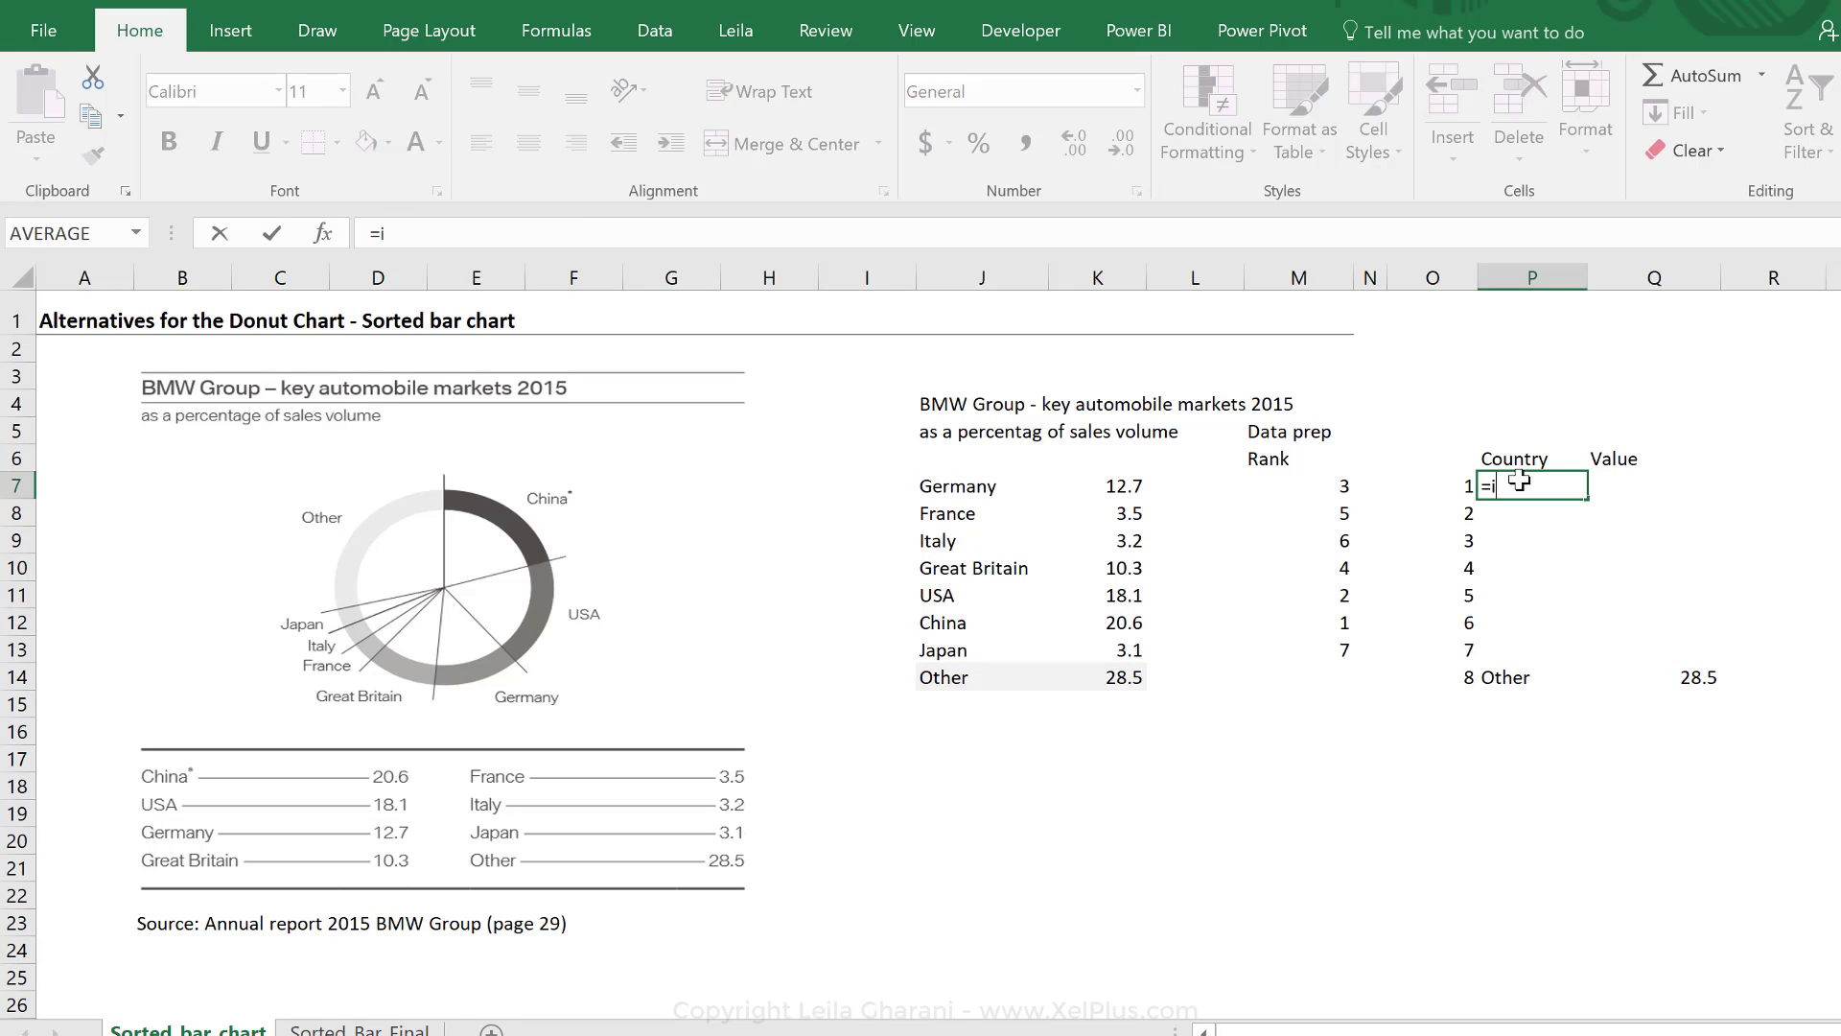
type("ndex(")
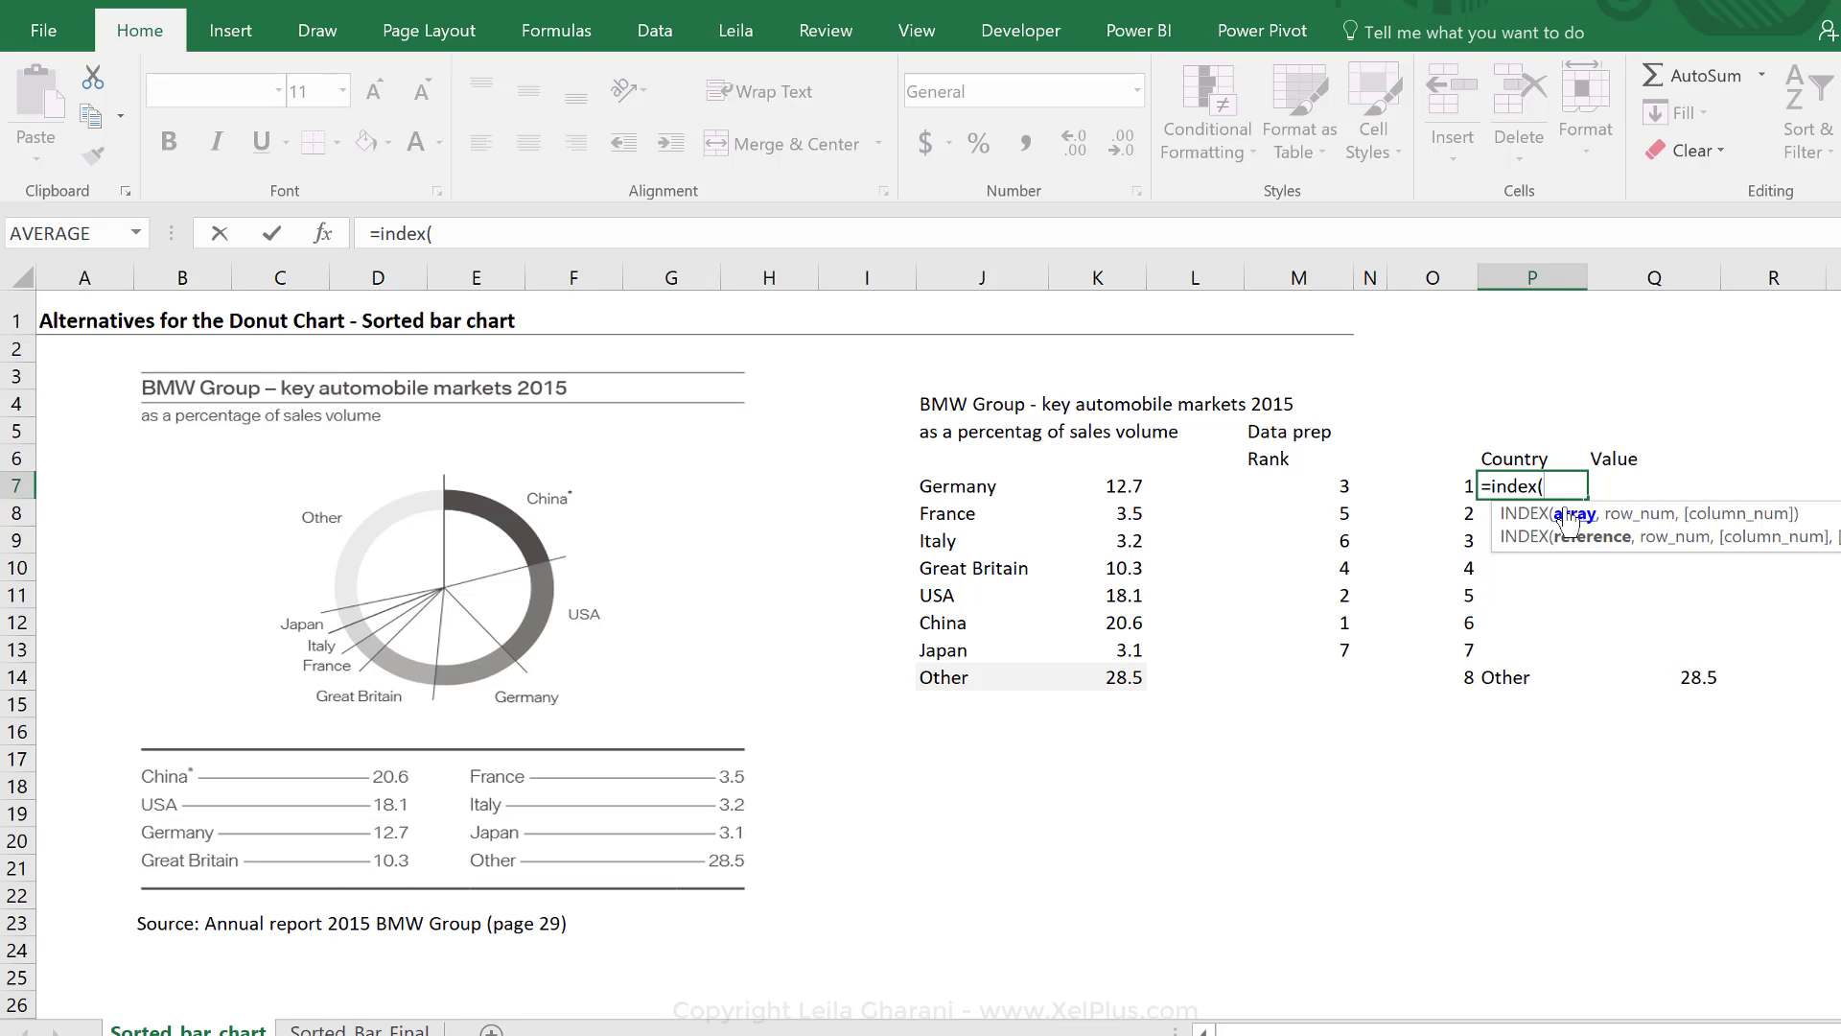
left_click(955, 491)
left_click_drag(955, 491, 954, 648)
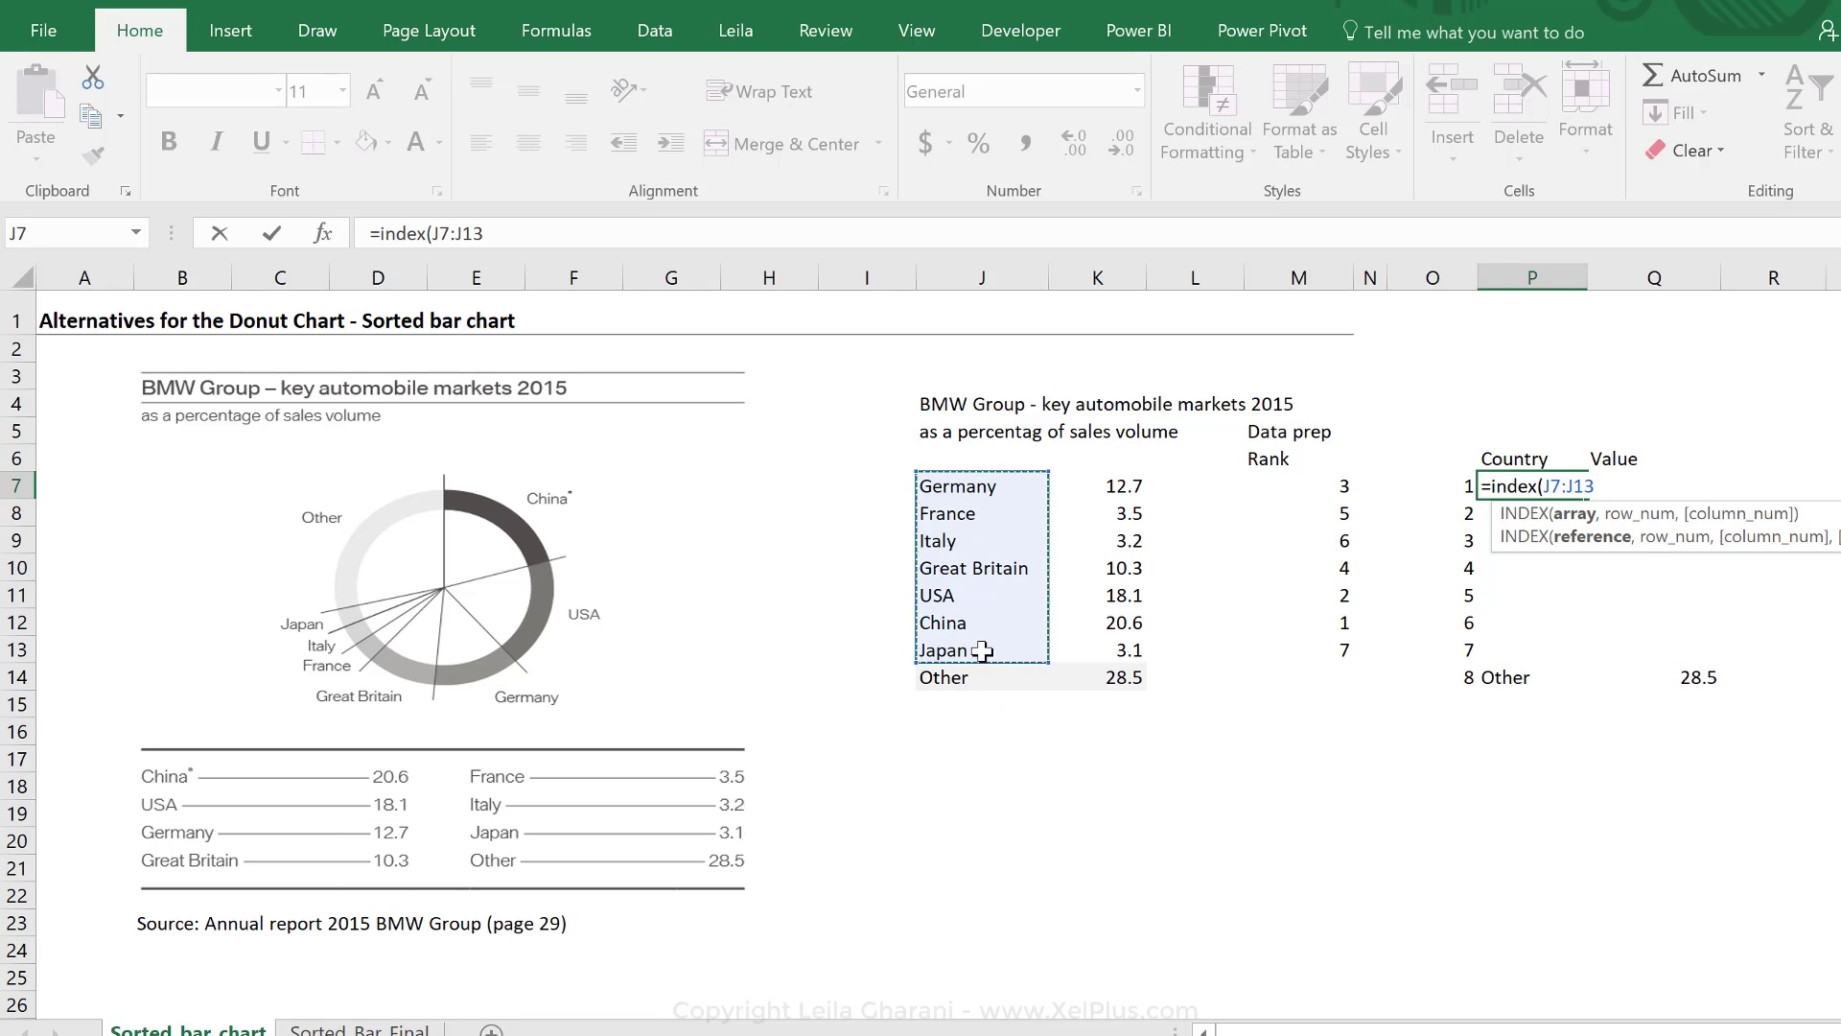
key("F4")
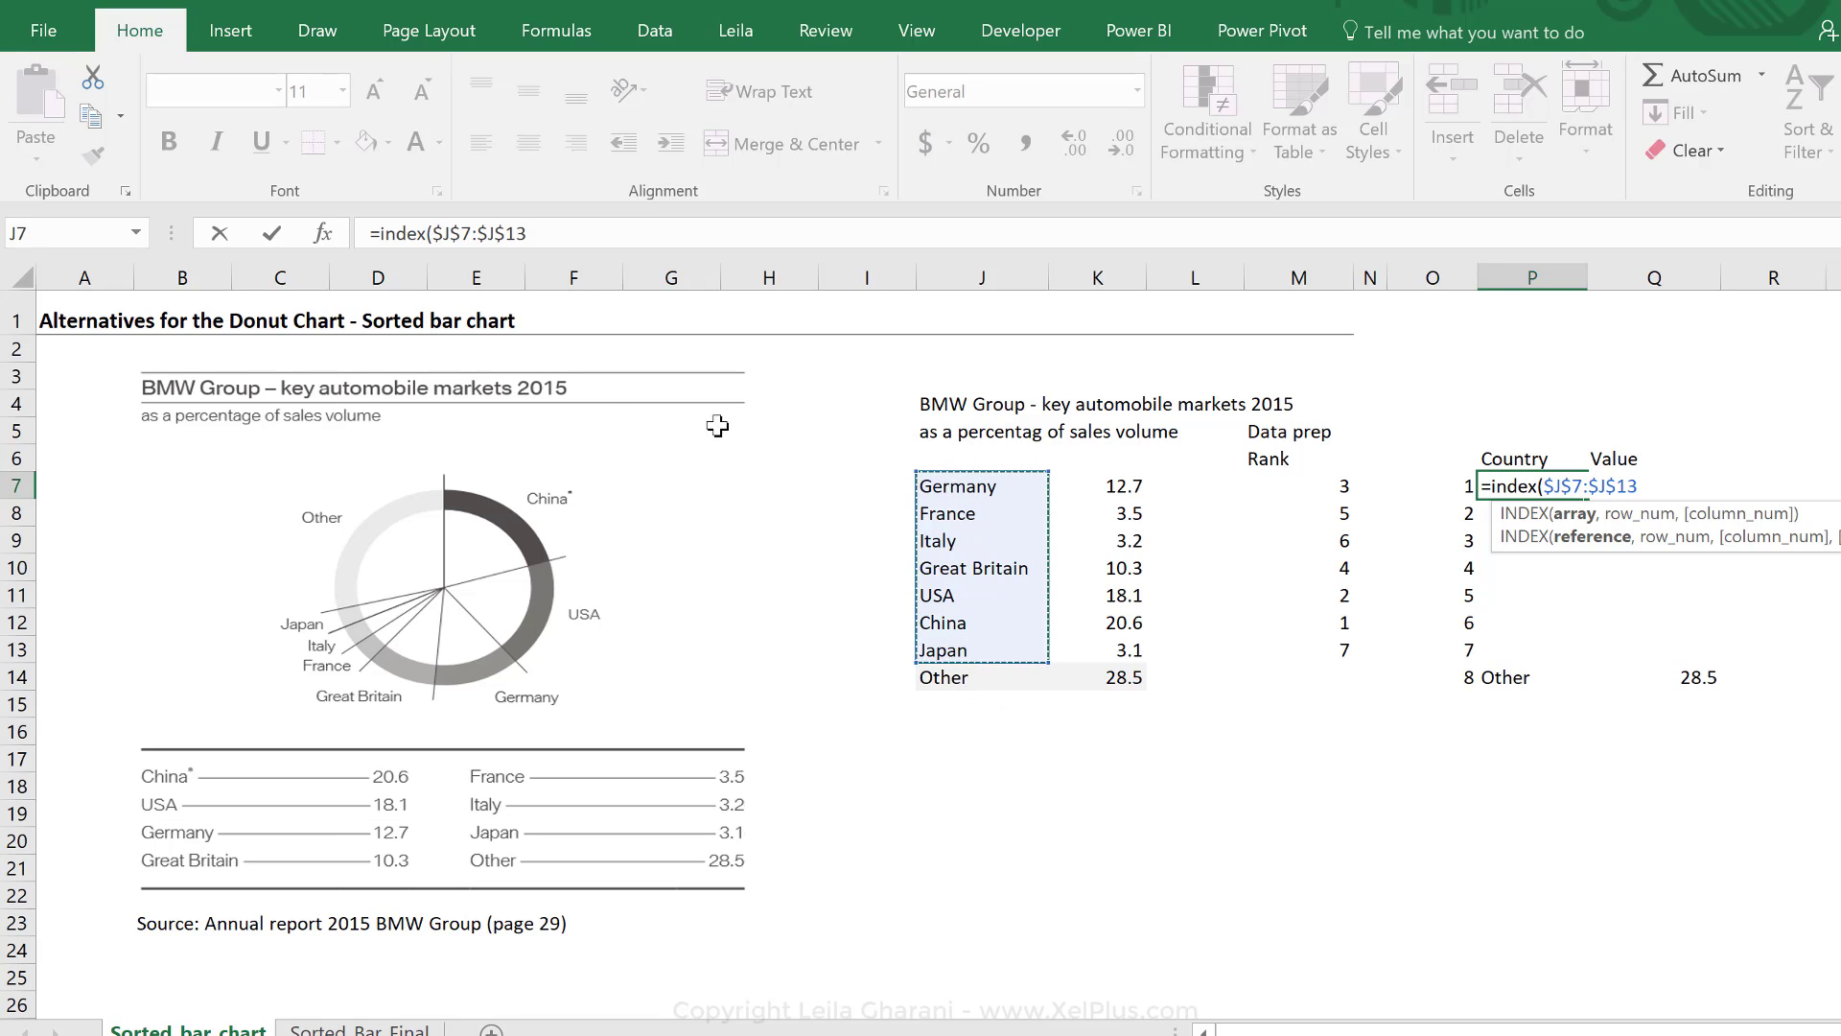
left_click(563, 240)
type(",")
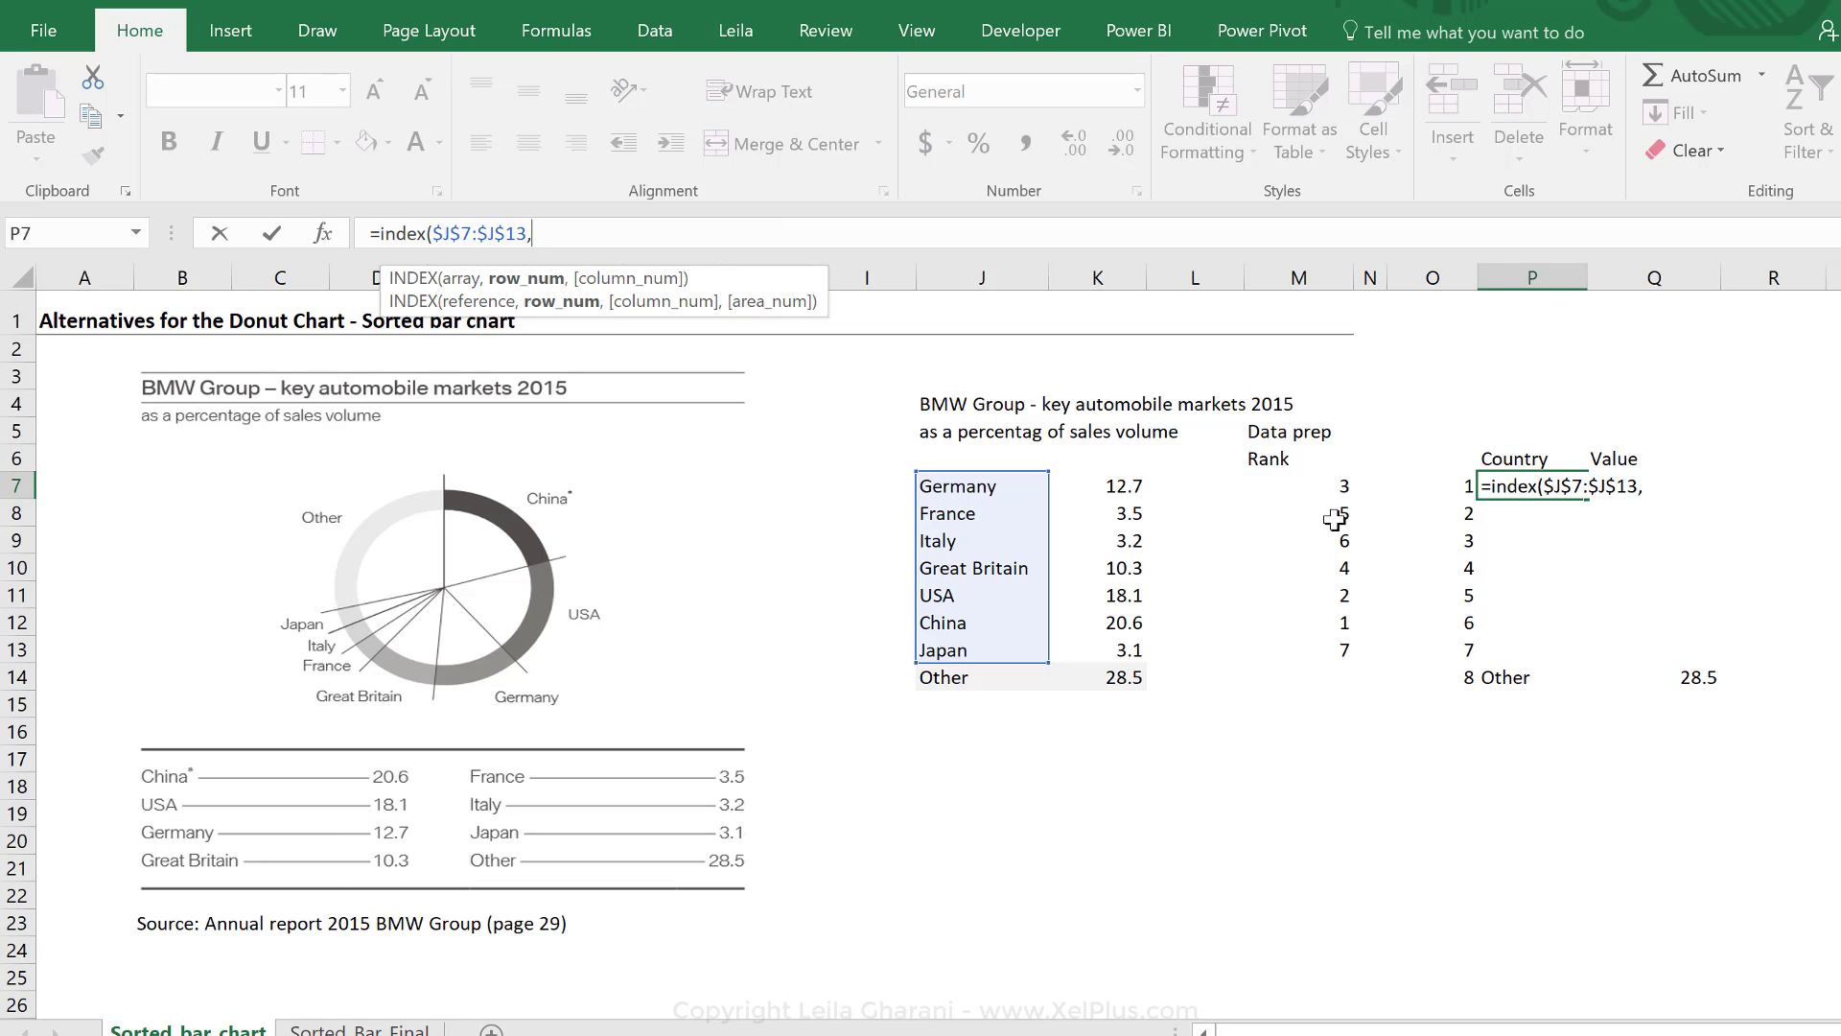
Step: Complete the P7 formula with MATCH(O7,$M$7:$M$13,0) as the row number and fill it down to P13
type("match(")
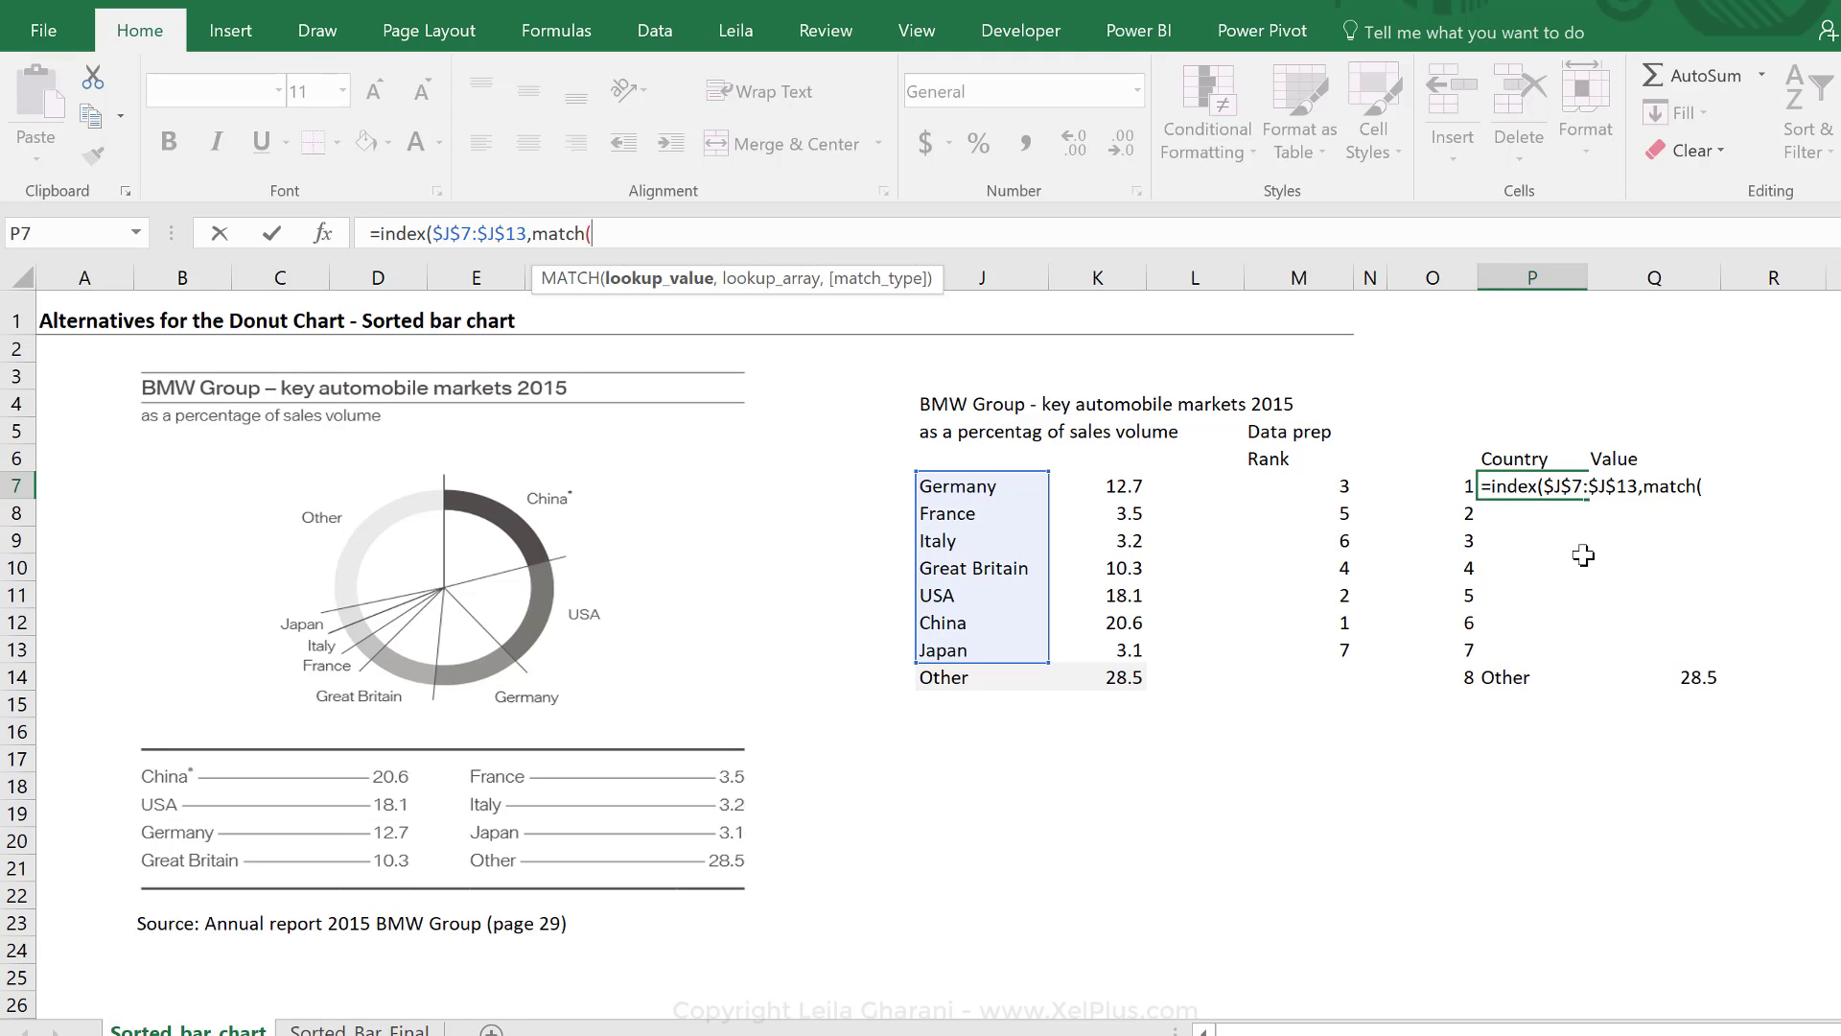
left_click(1449, 490)
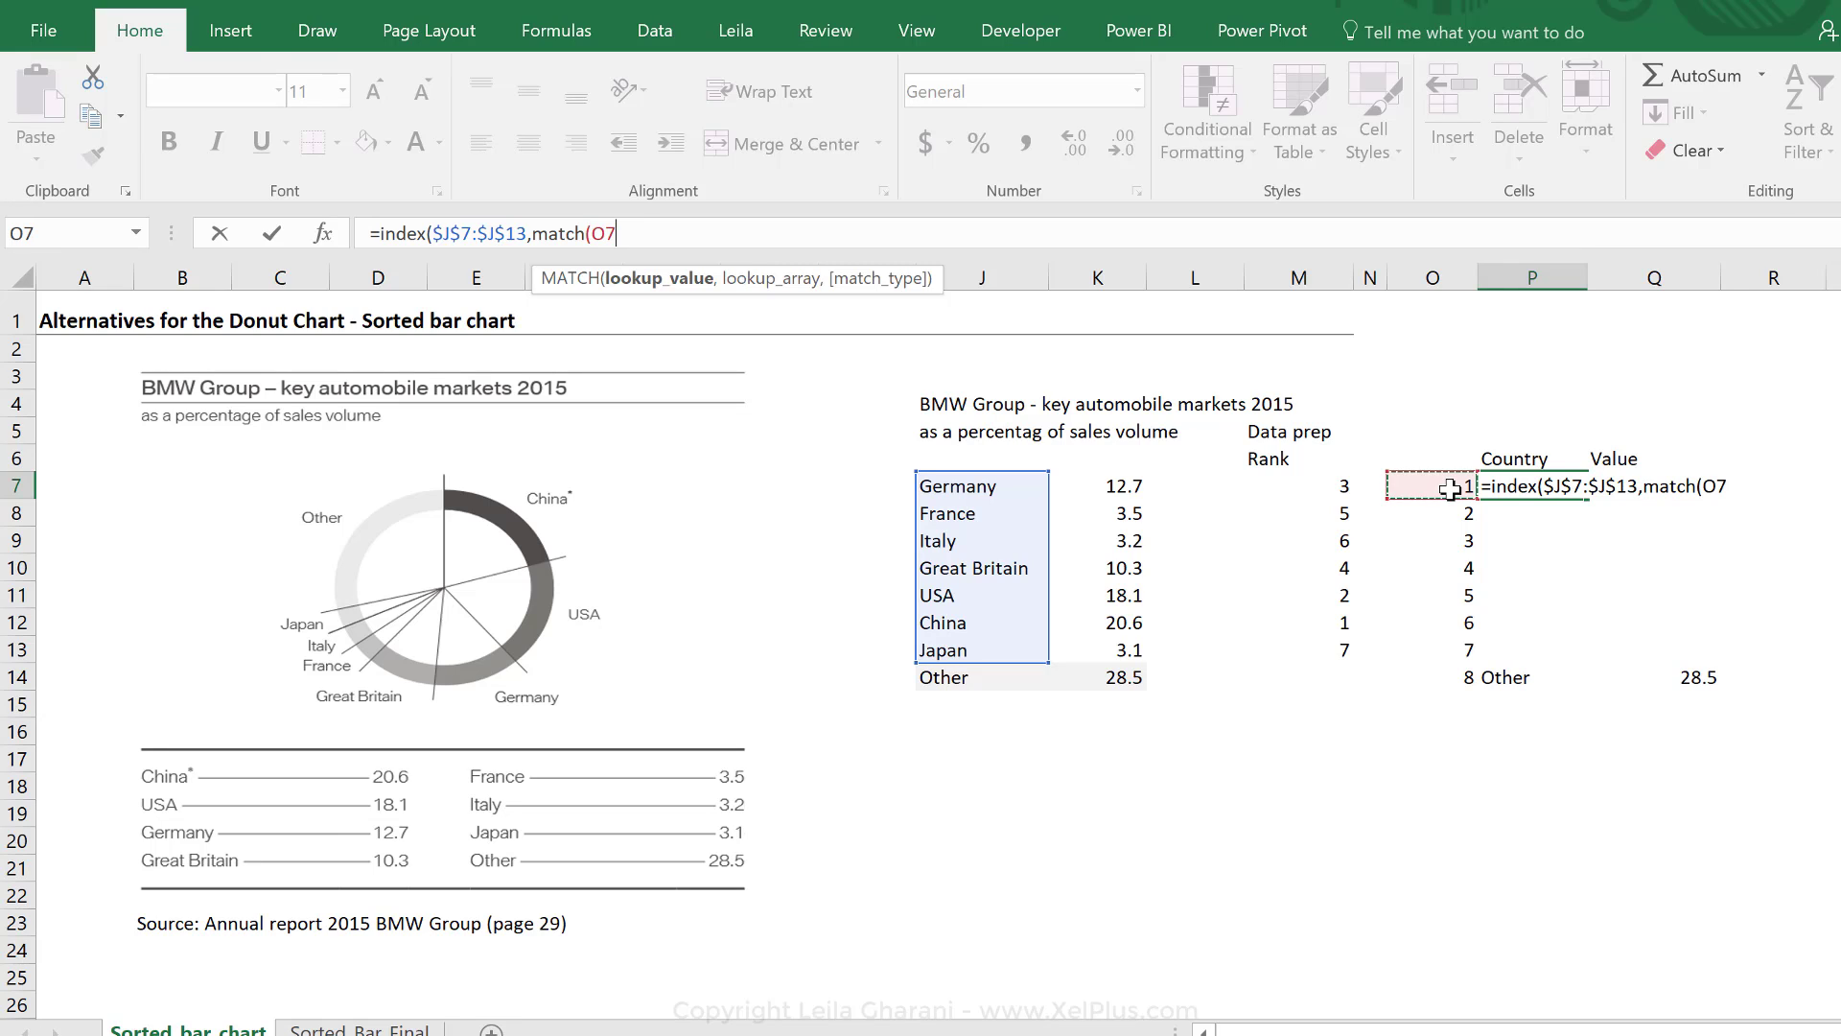
type(",")
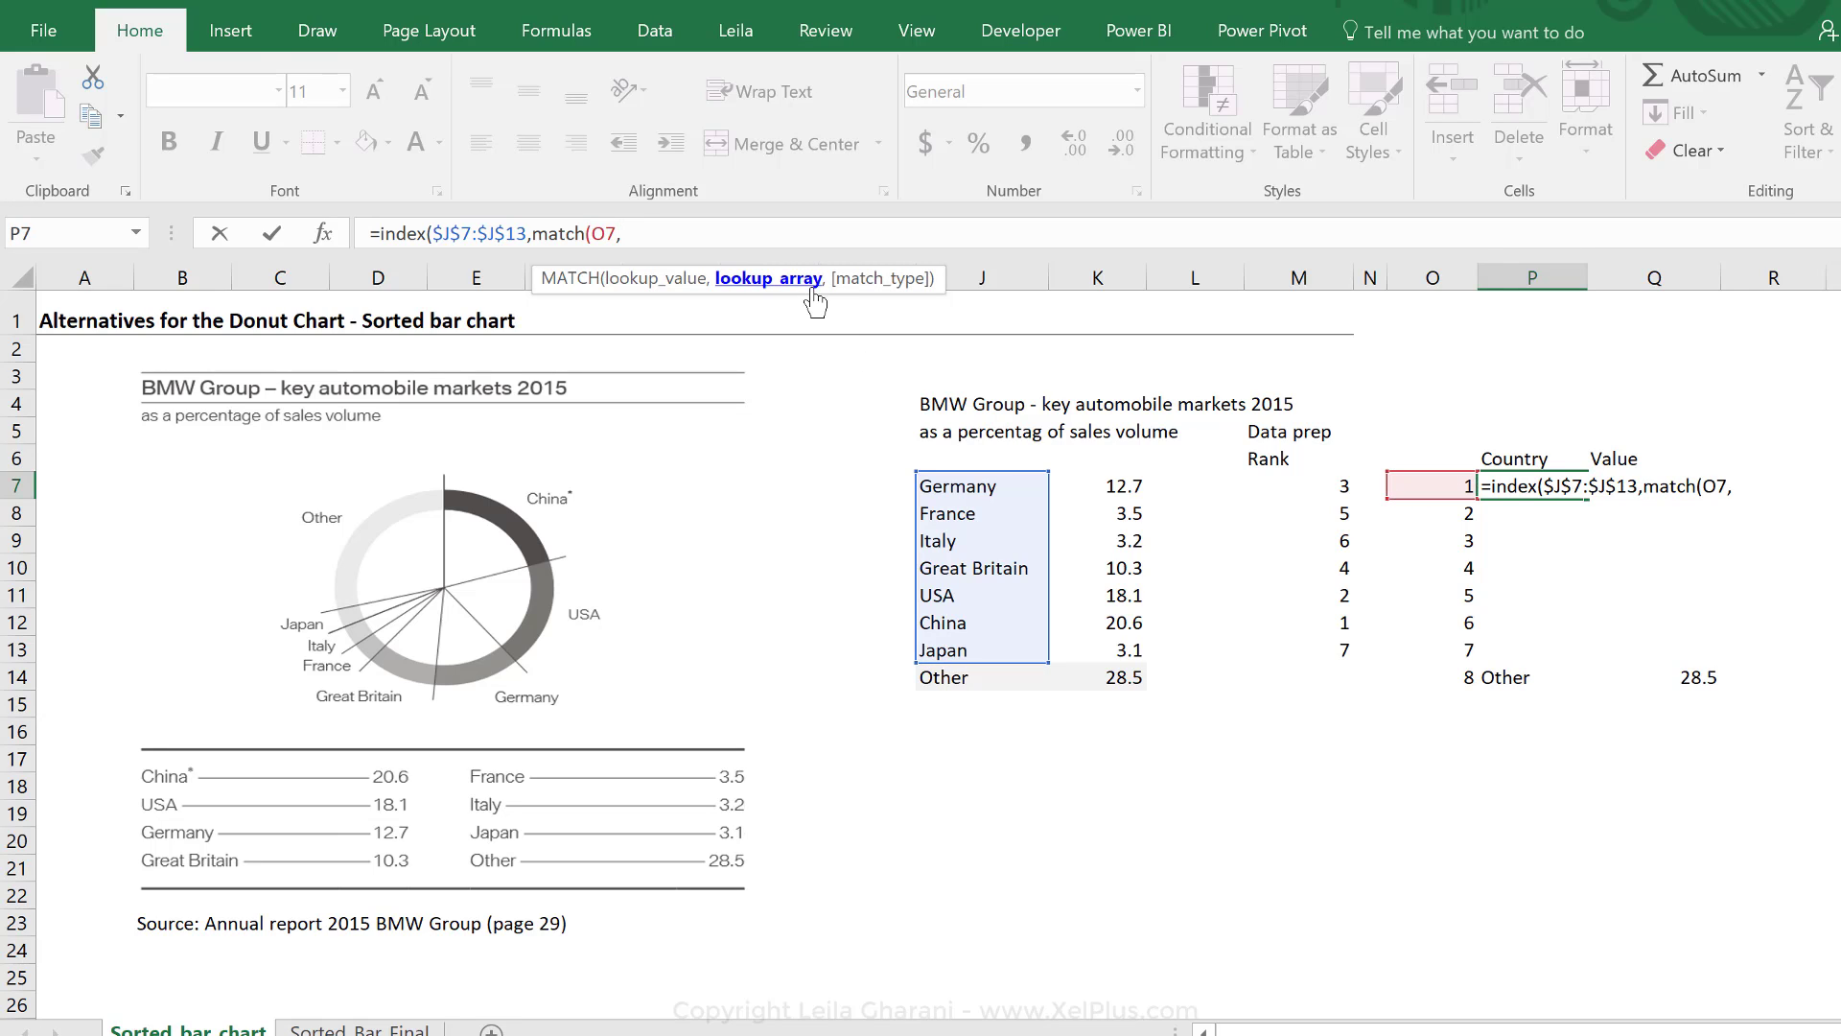
left_click_drag(1297, 486, 1299, 650)
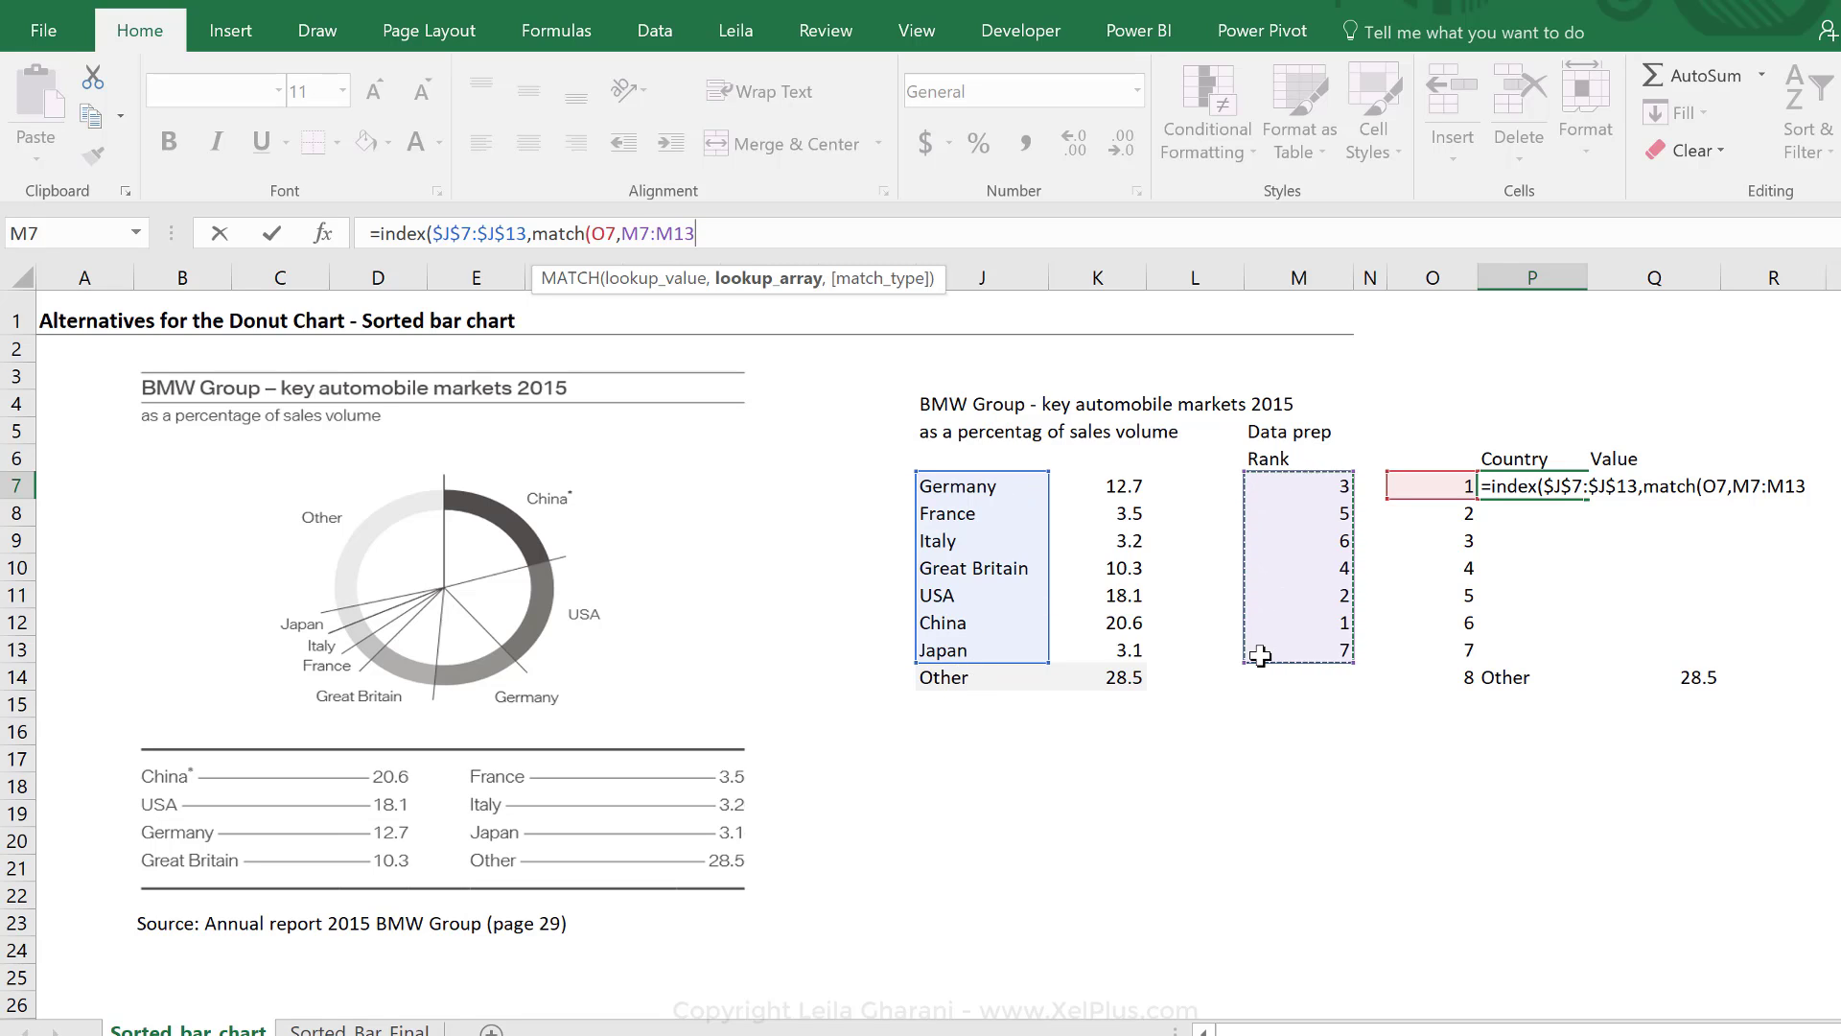
key("F4")
type(",")
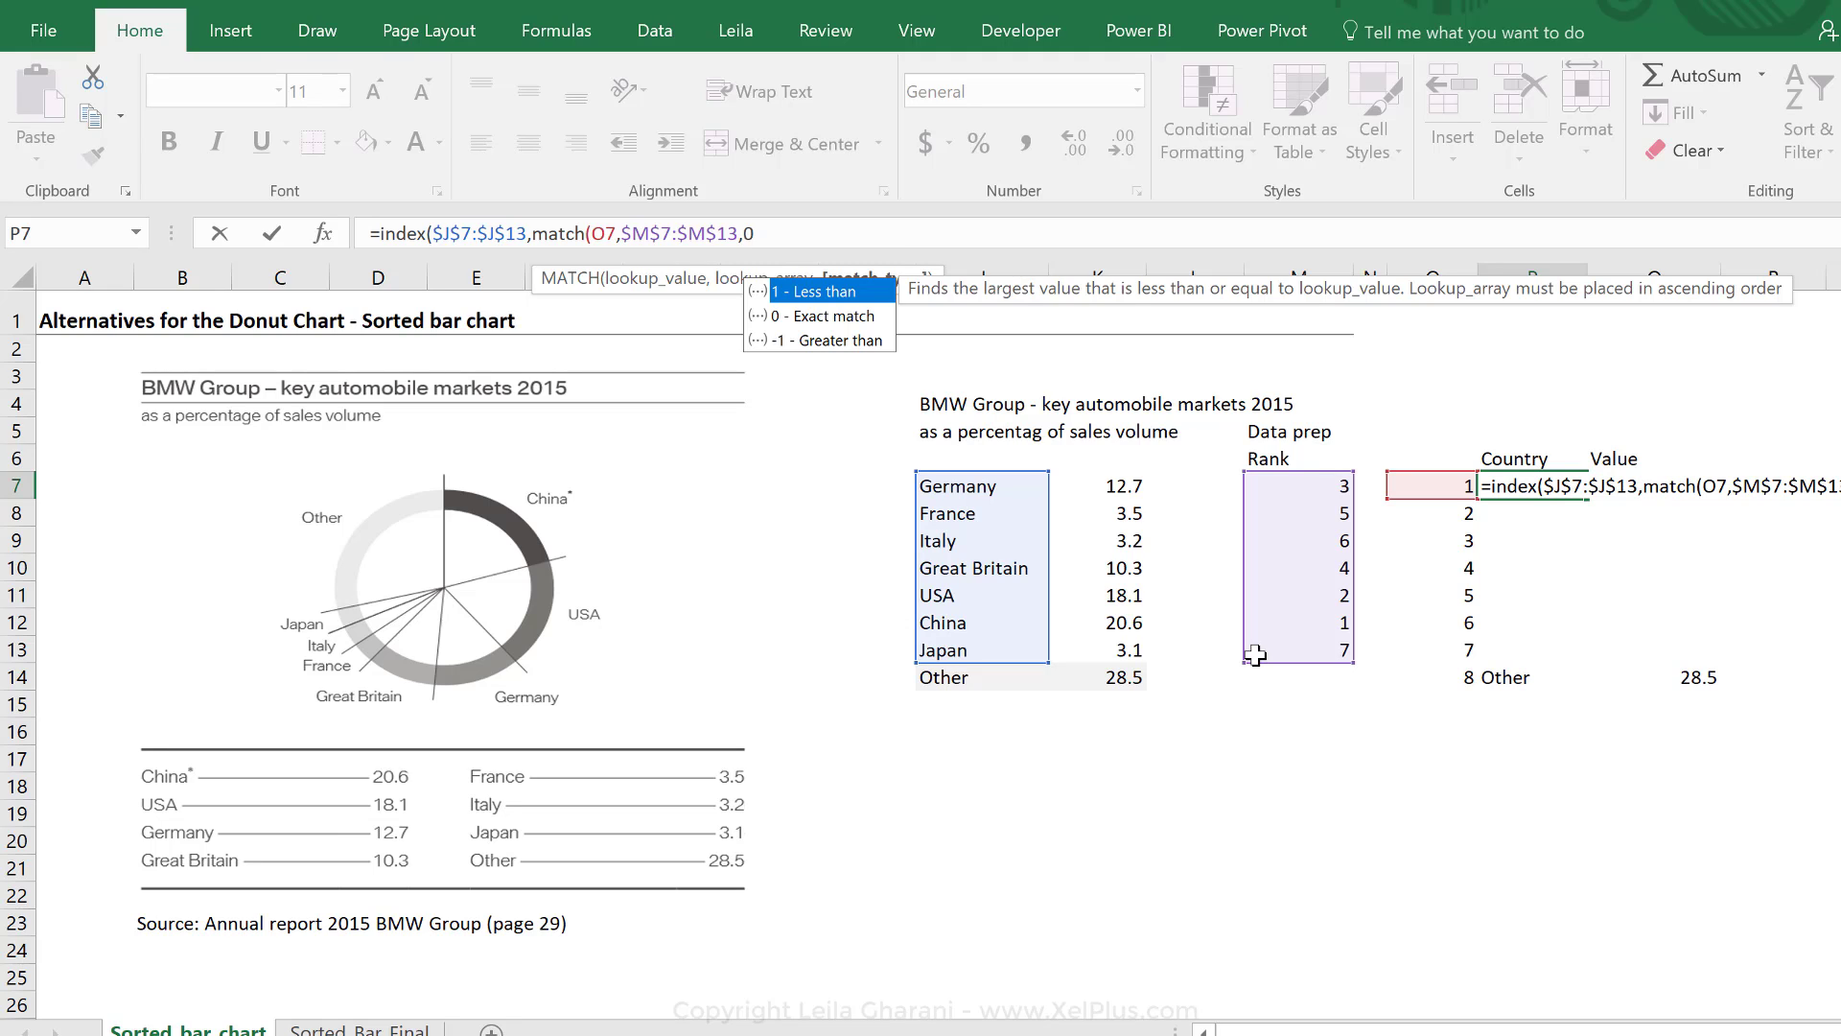
type("0)")
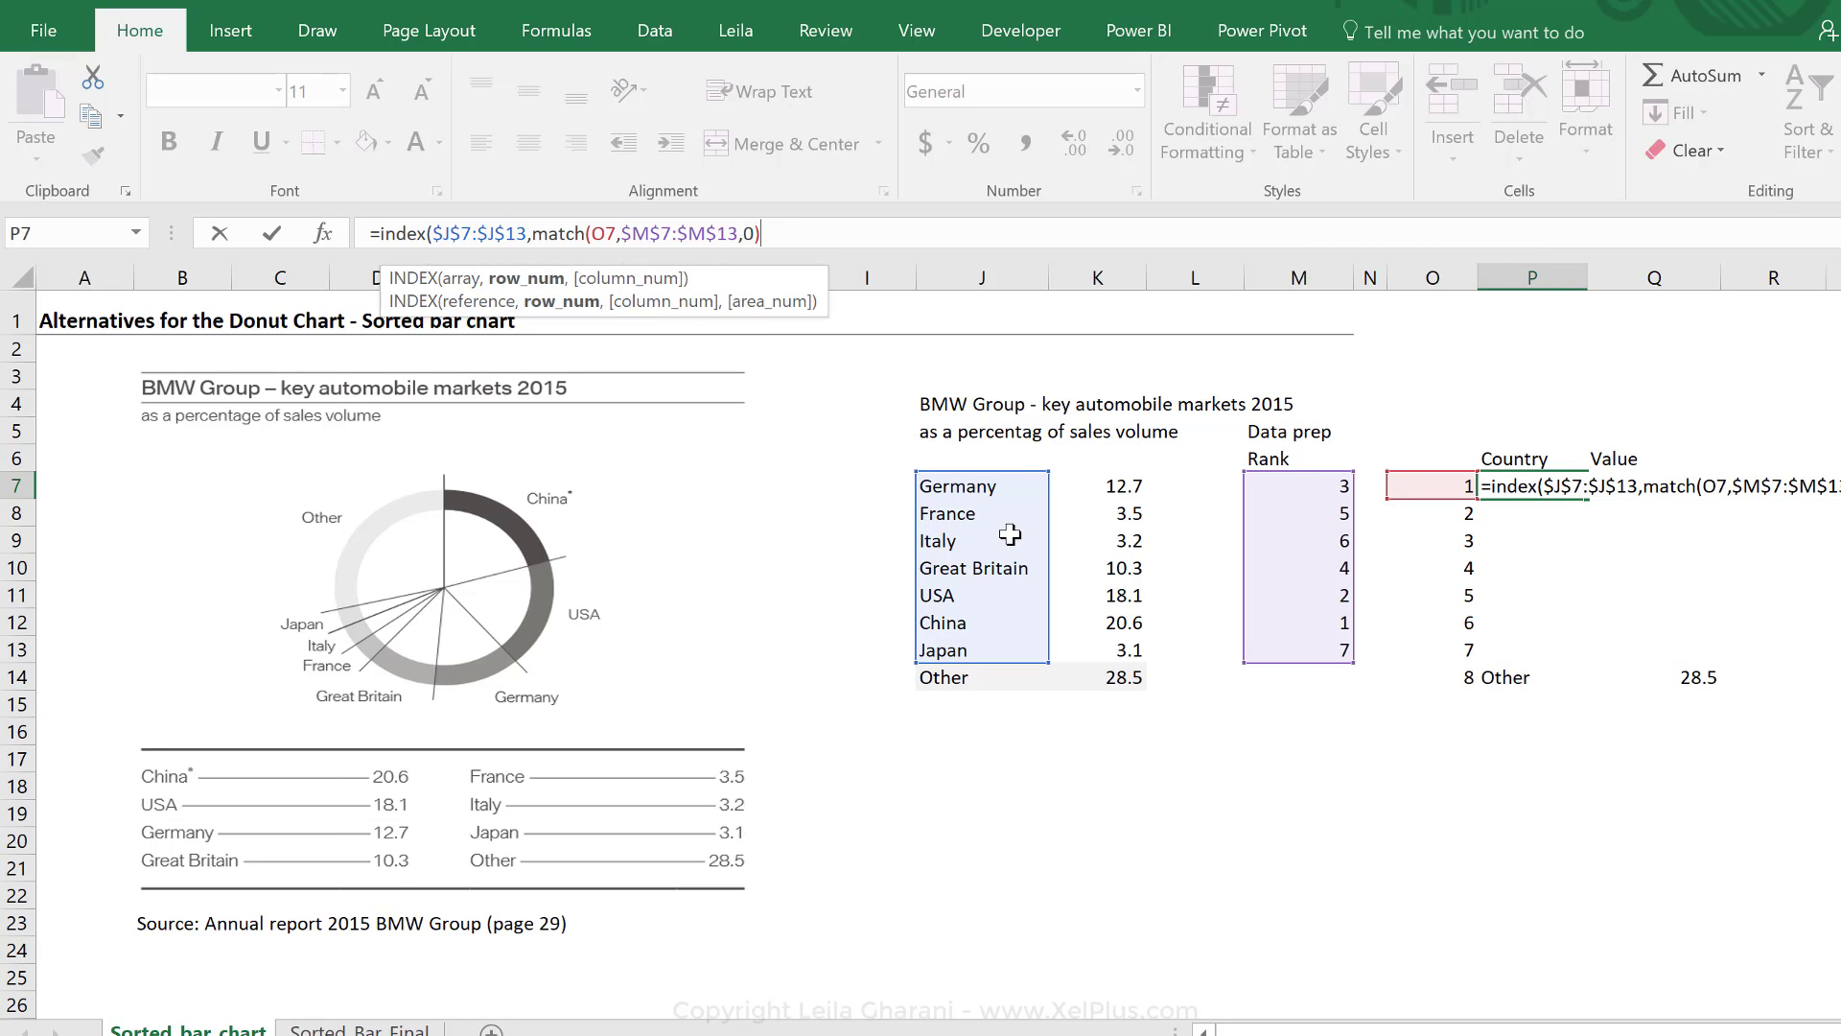
type(")")
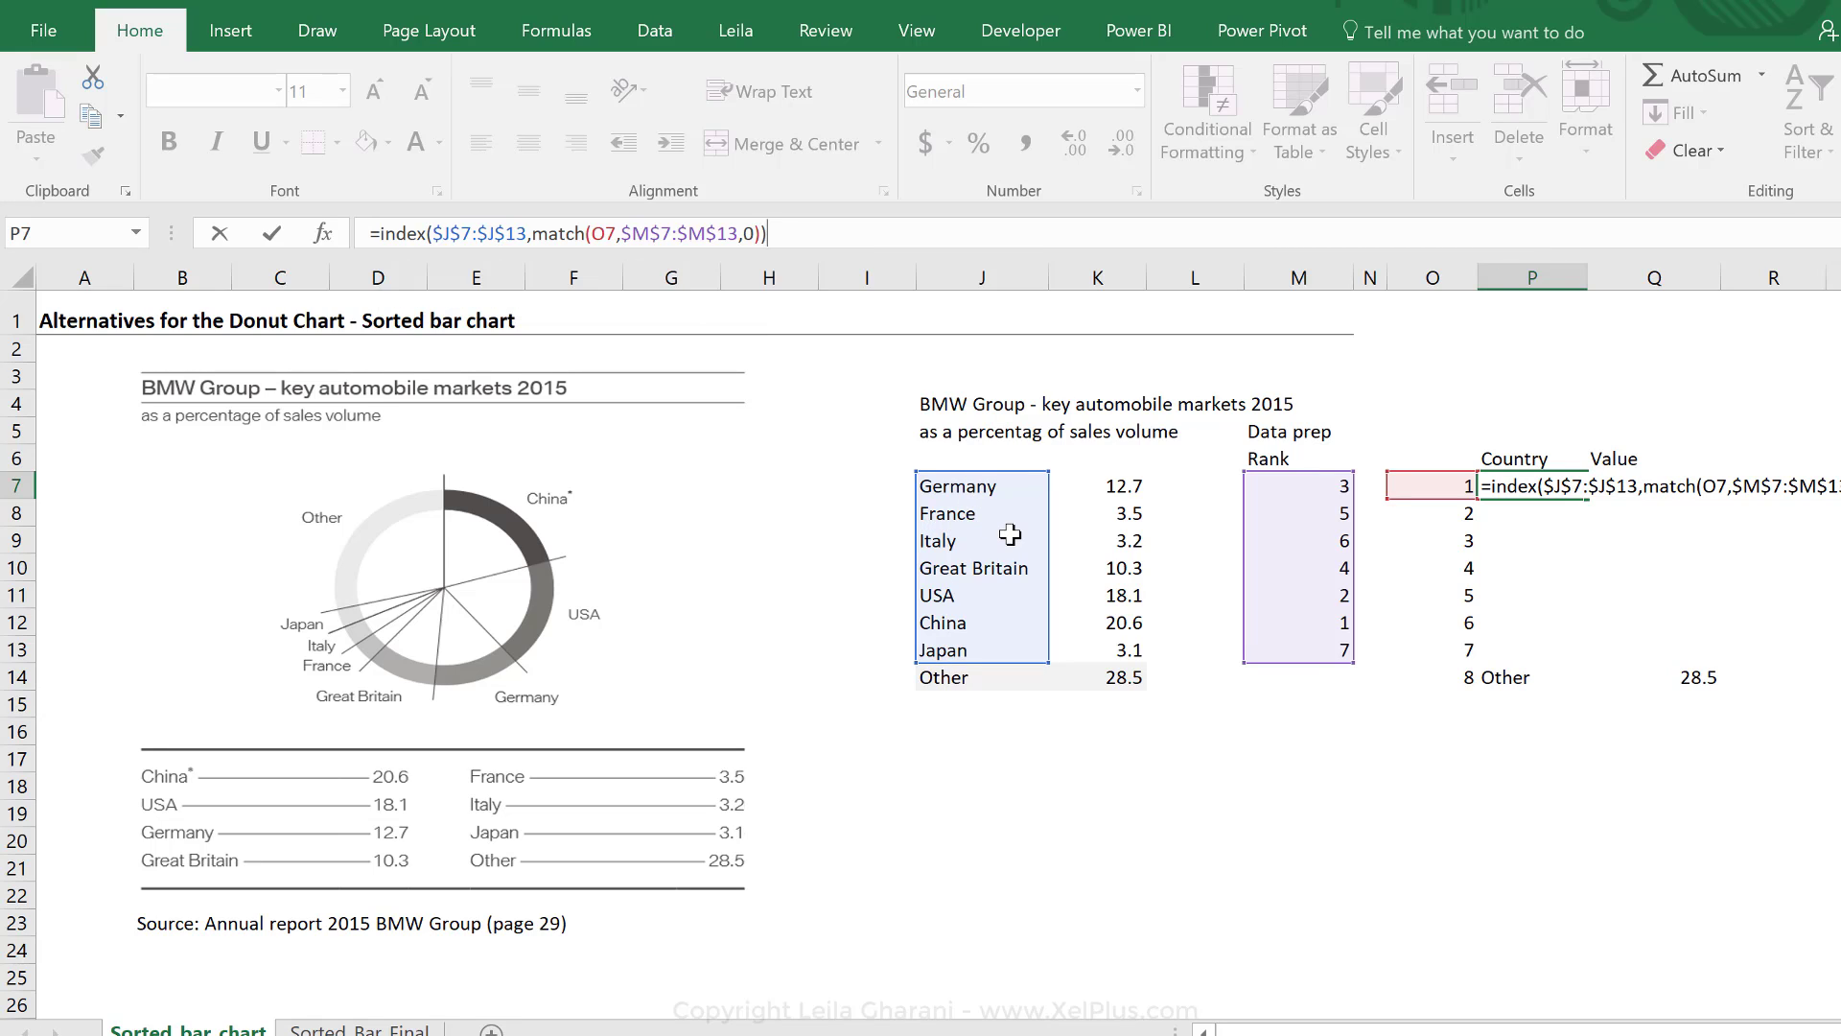
key("ctrl+Return")
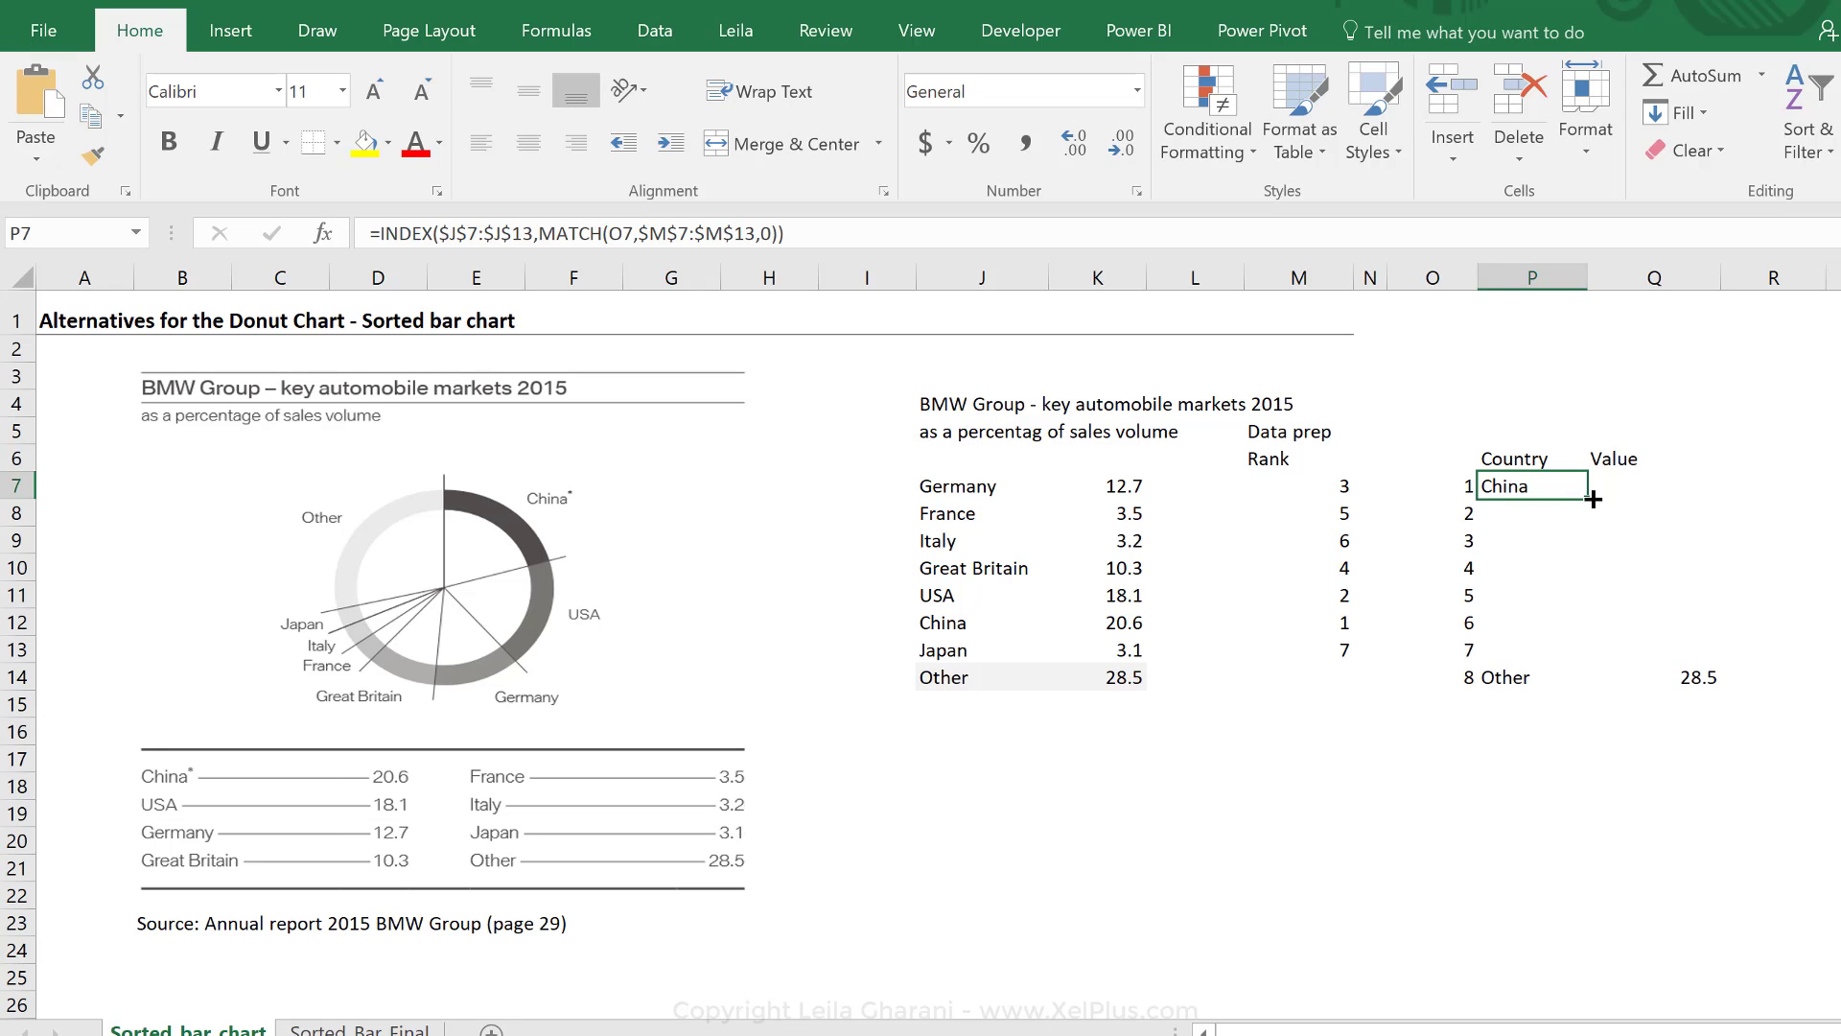
double_click(1589, 498)
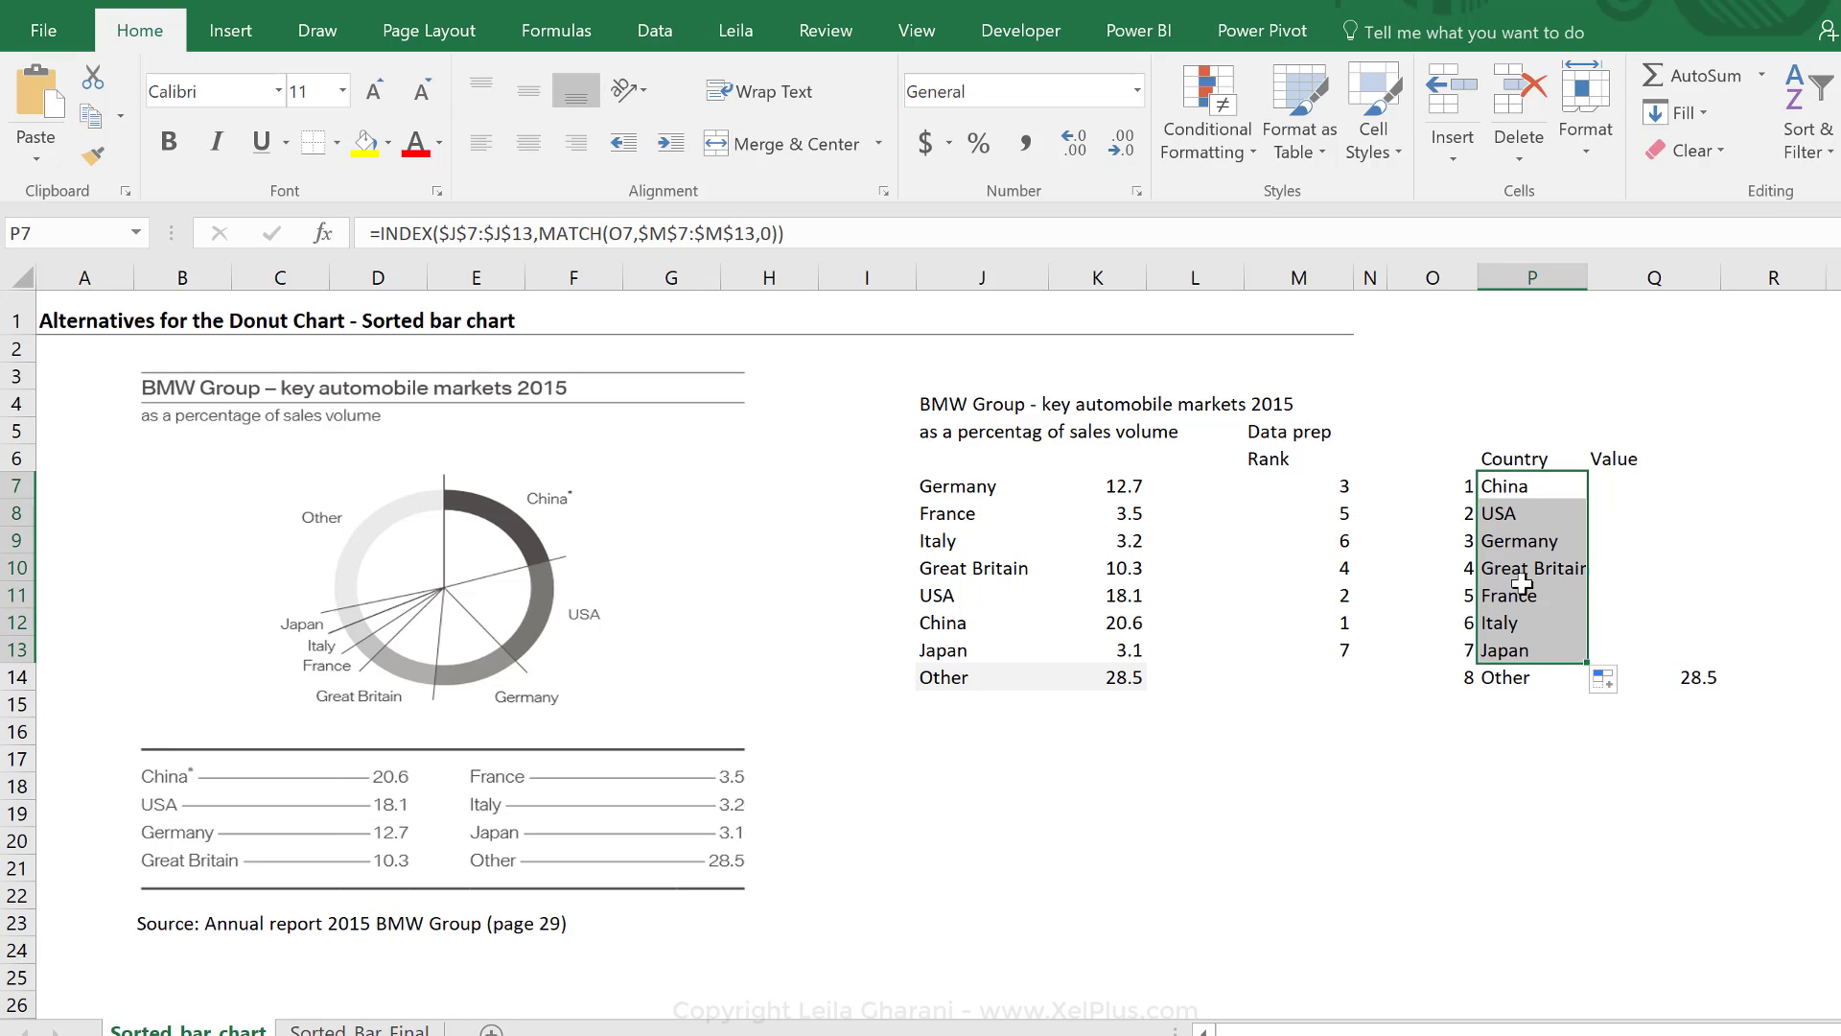
Step: Reuse the P7 formula in Q7 with its INDEX array moved to the values in column K, and fill it down to Q13
left_click(1533, 489)
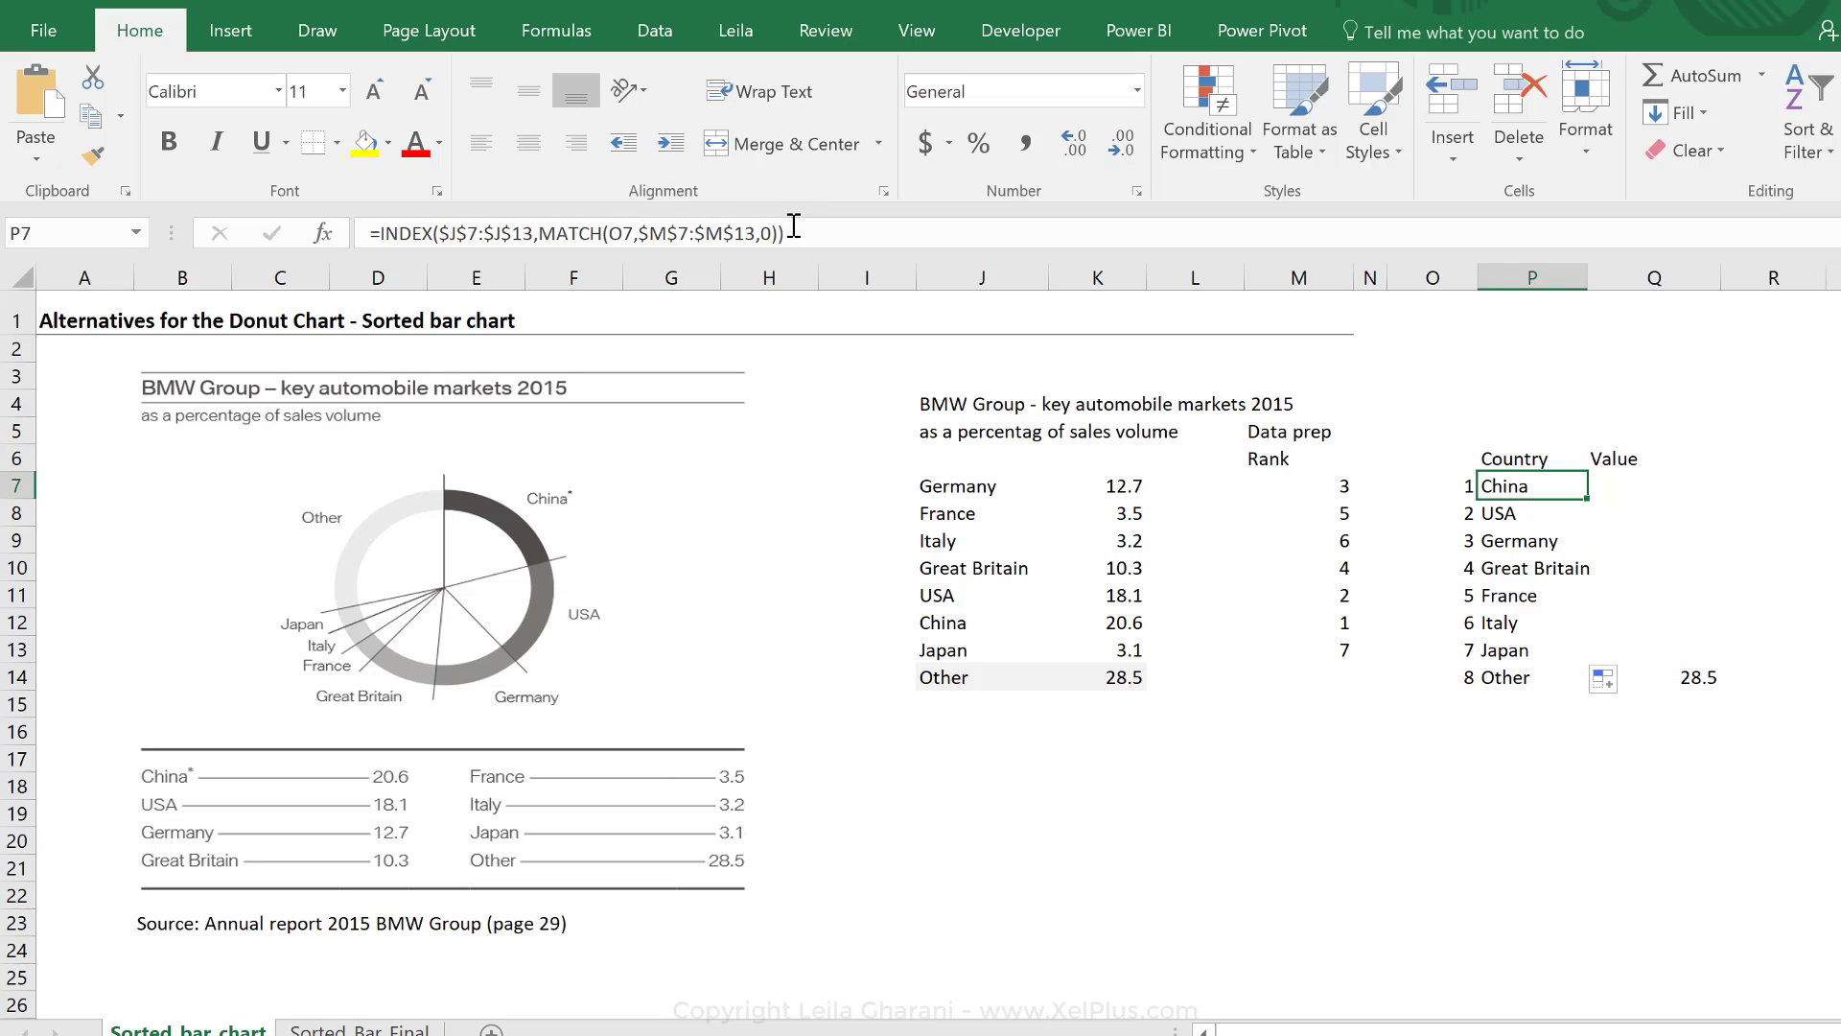
left_click_drag(794, 230, 372, 231)
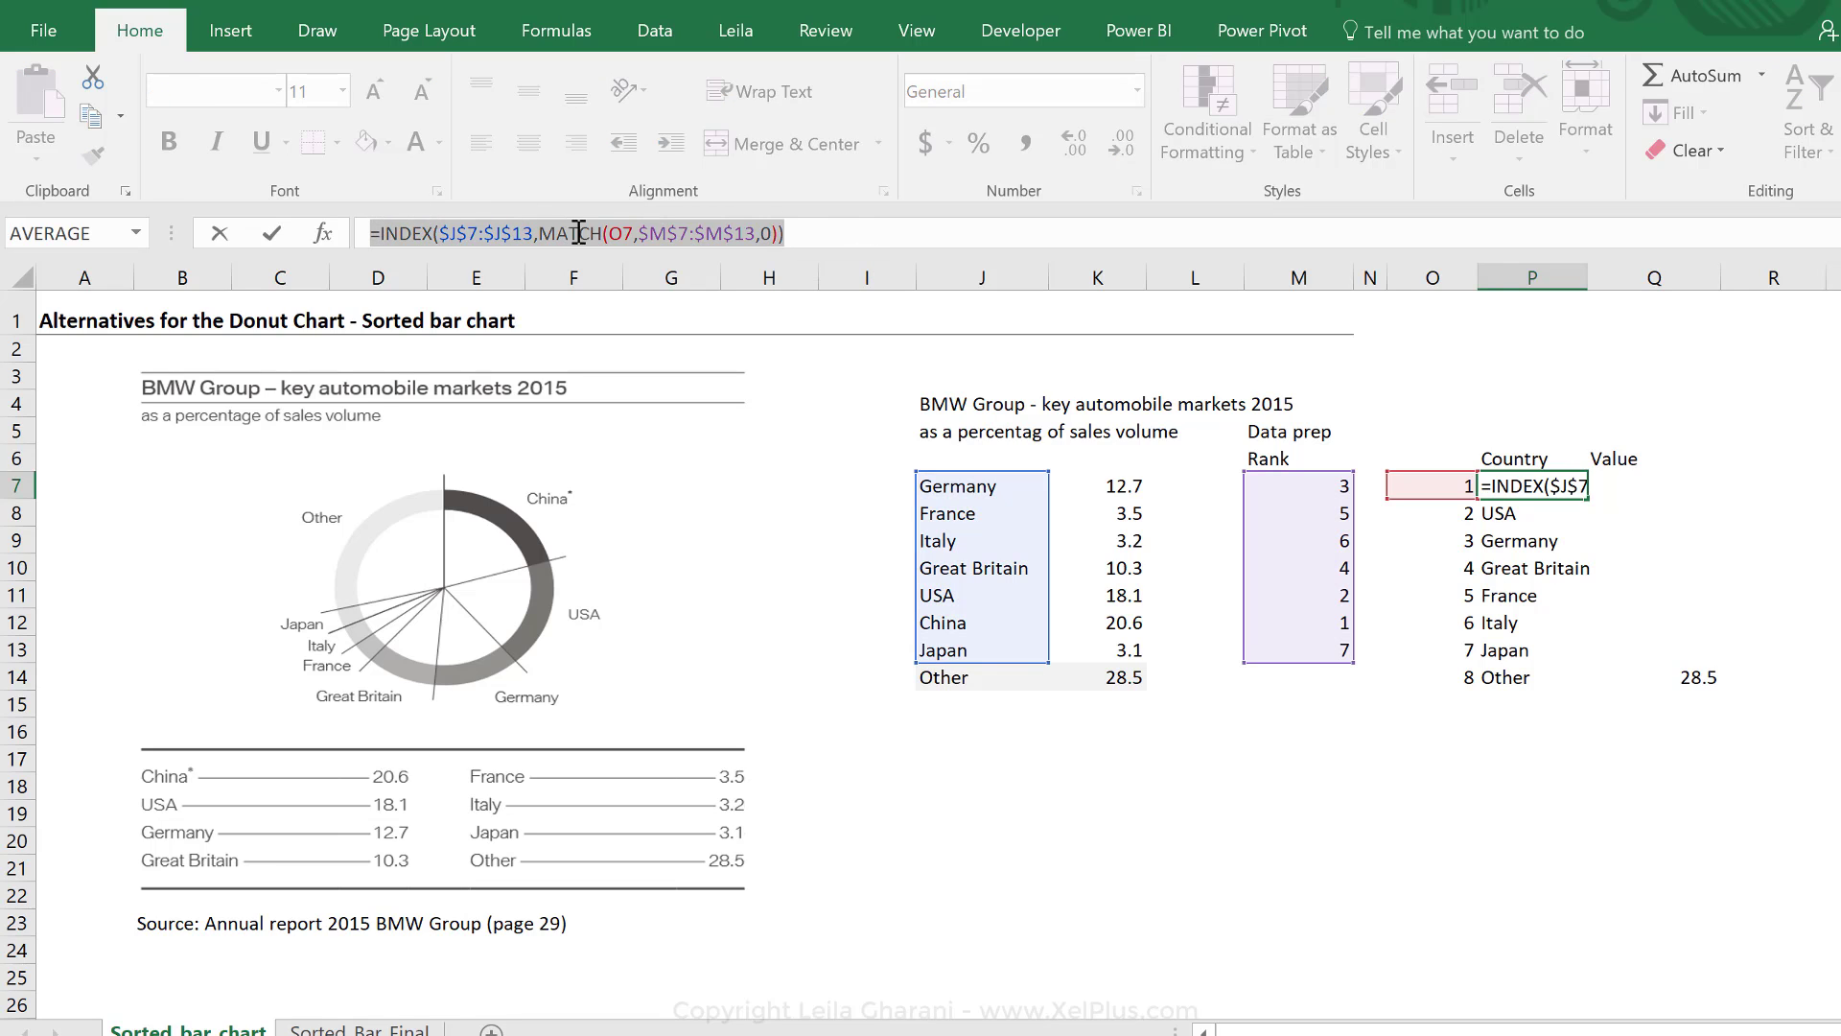
key("ctrl+c")
key("Escape")
left_click(1621, 483)
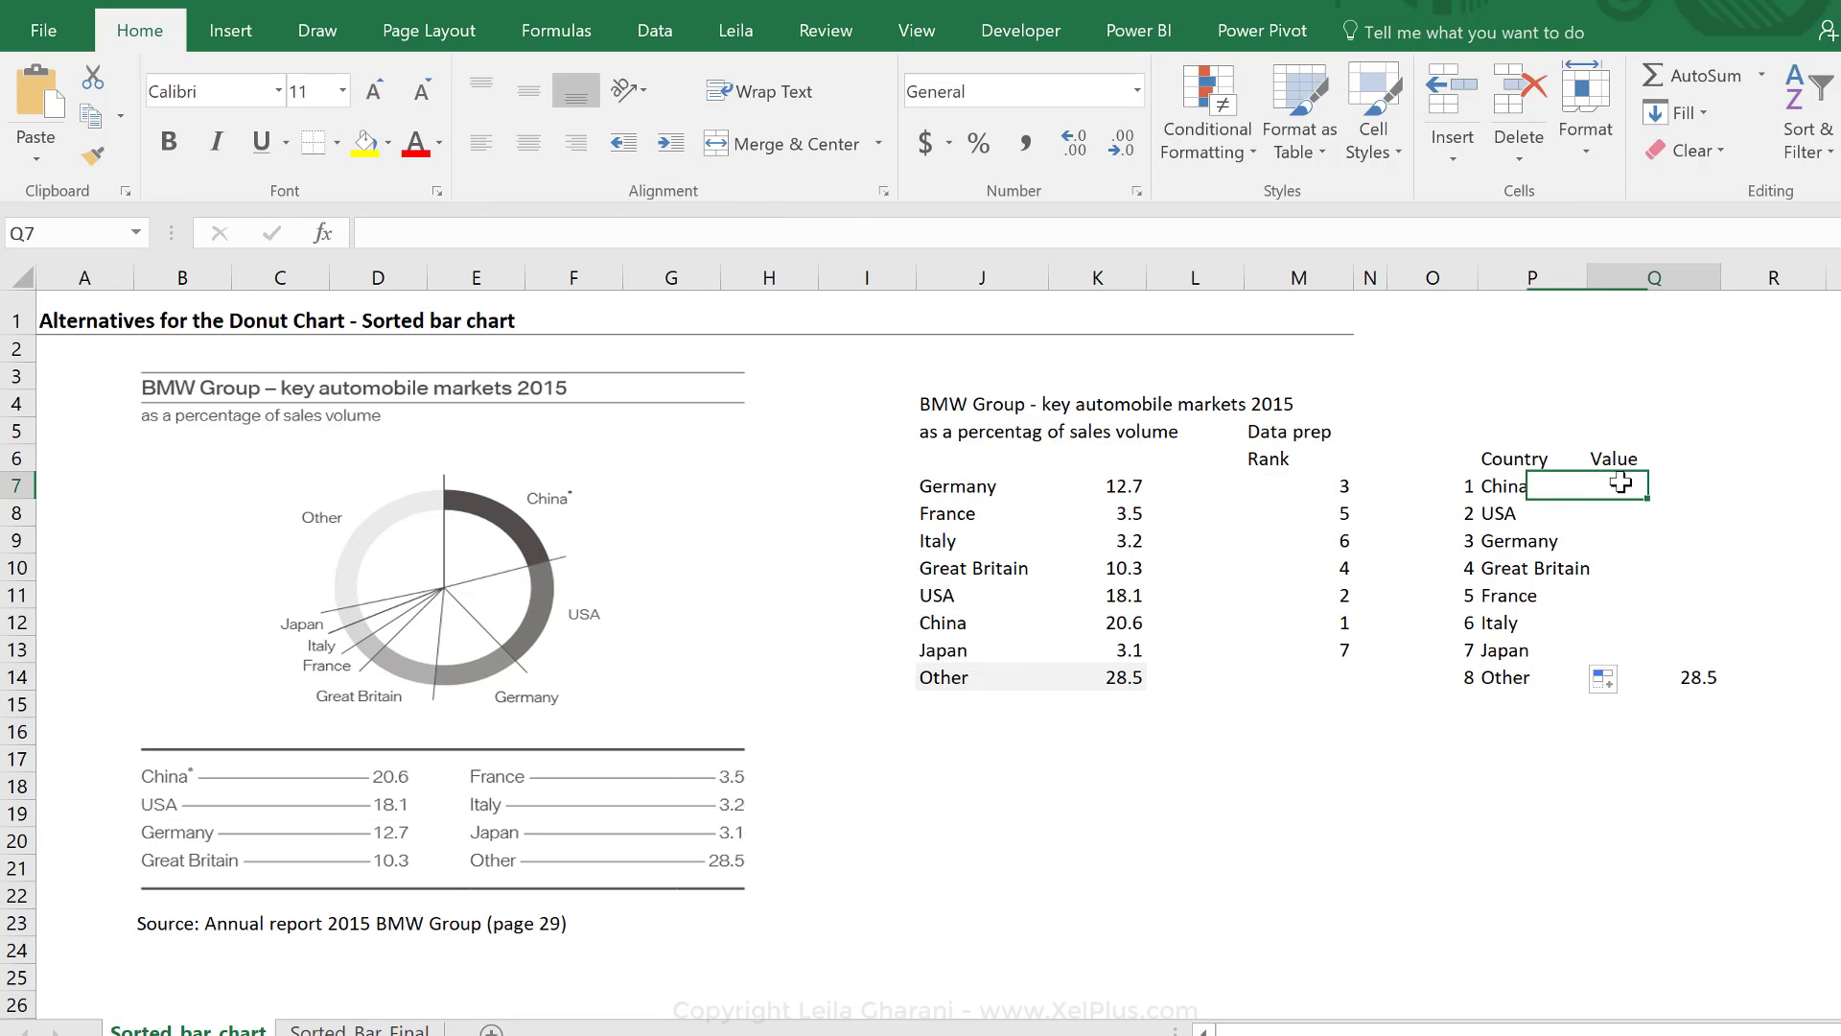
left_click(938, 231)
key("ctrl+v")
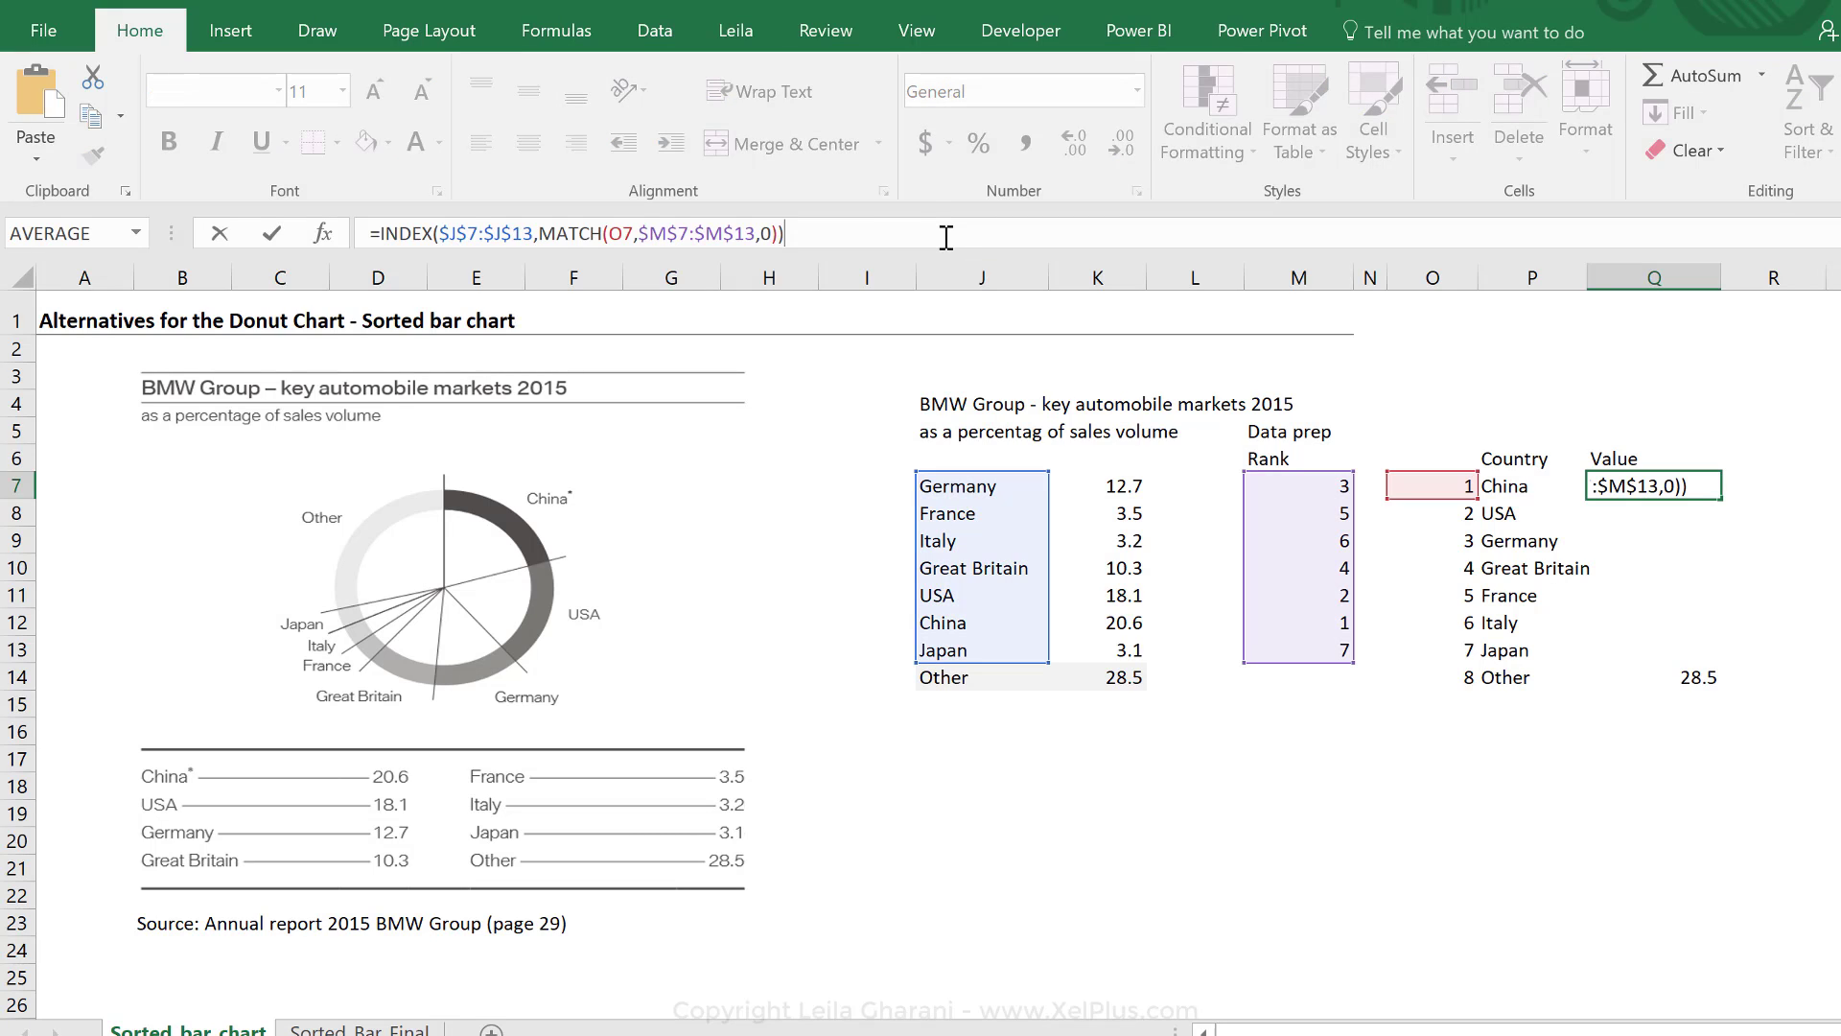
left_click_drag(993, 476, 1083, 484)
key("ctrl+Return")
left_click_drag(1722, 497, 1723, 683)
Step: Shade the data prep range M5:Q14 with a light gold fill color
left_click(1546, 869)
left_click_drag(1259, 424, 1693, 683)
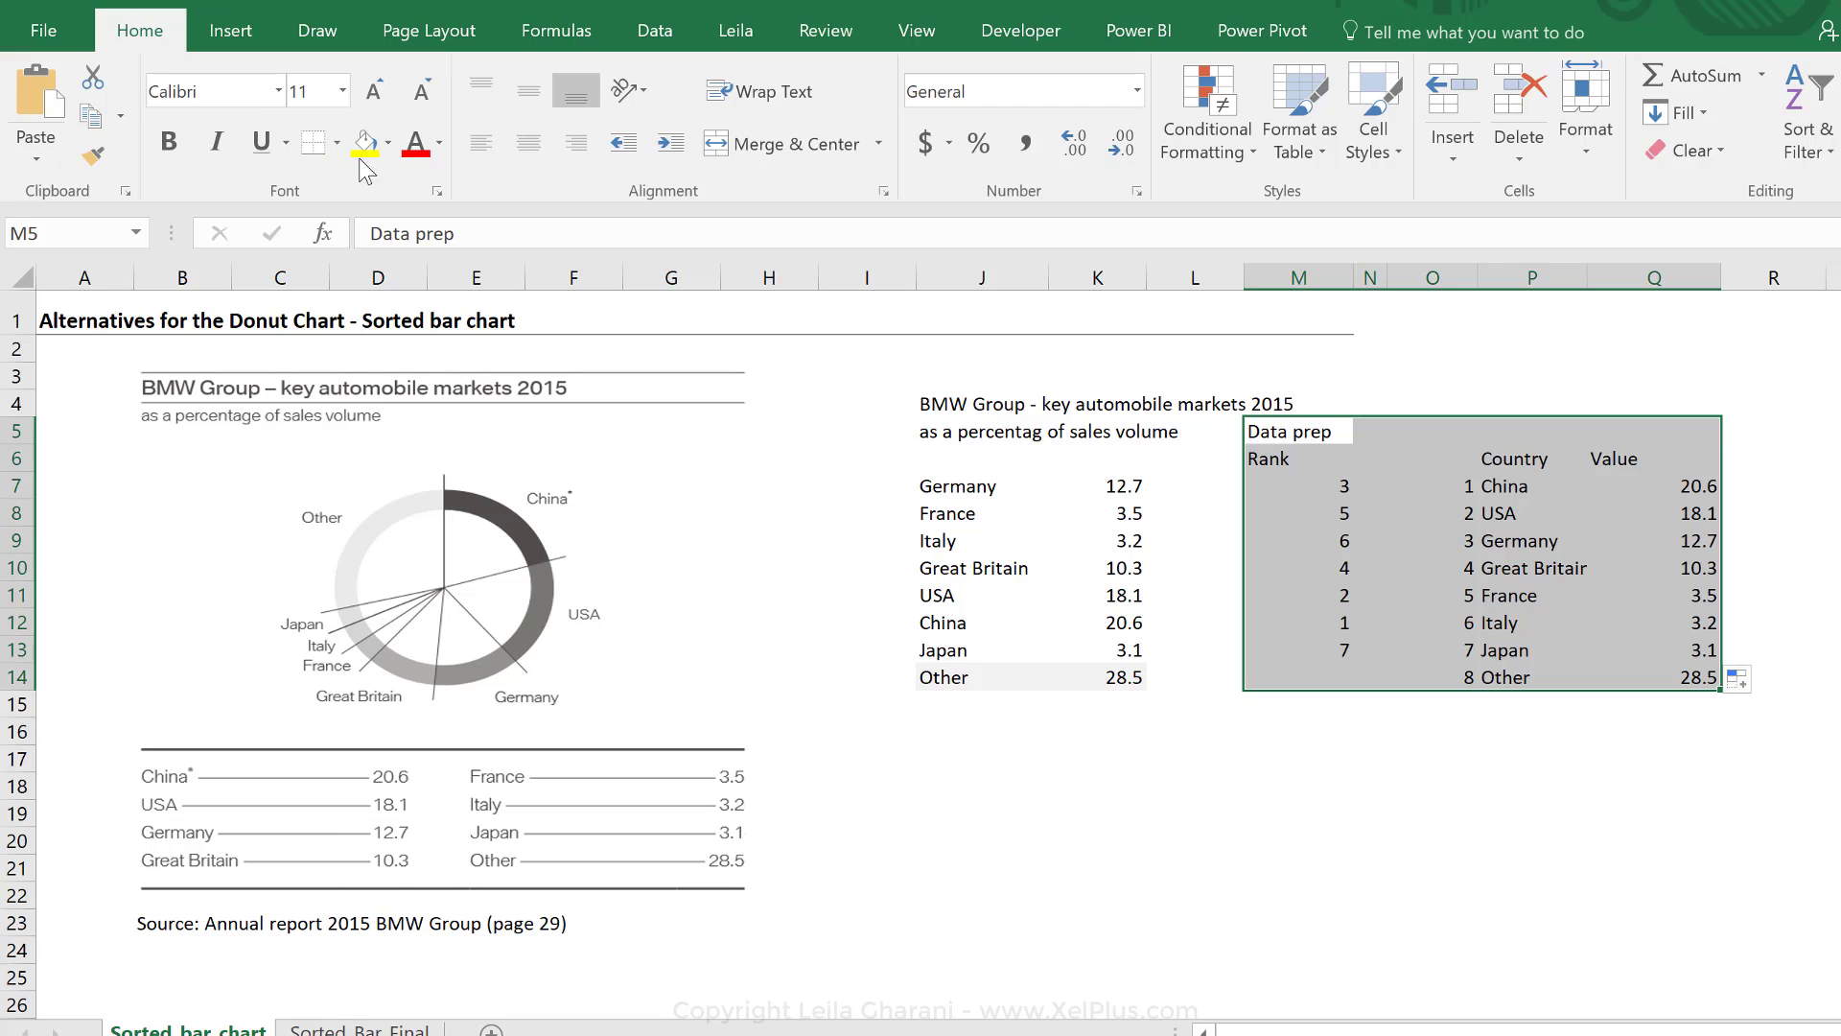
left_click(388, 142)
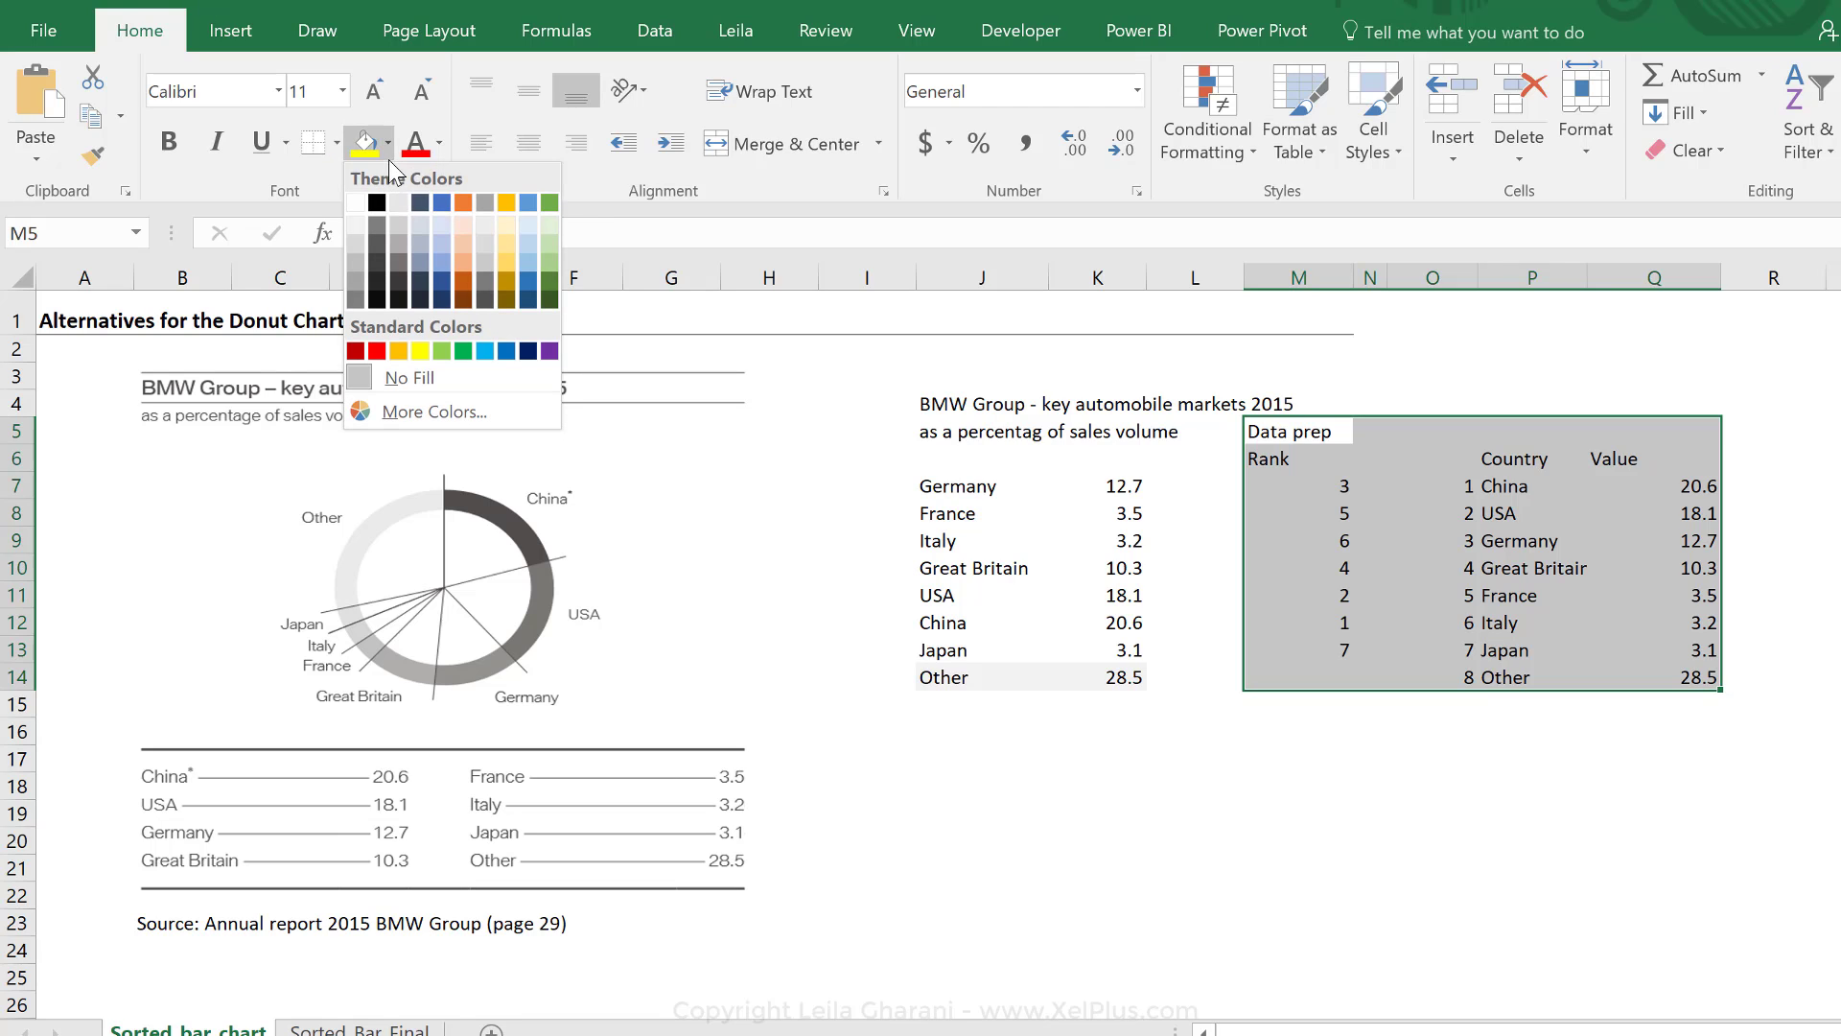
left_click(507, 231)
left_click(1394, 767)
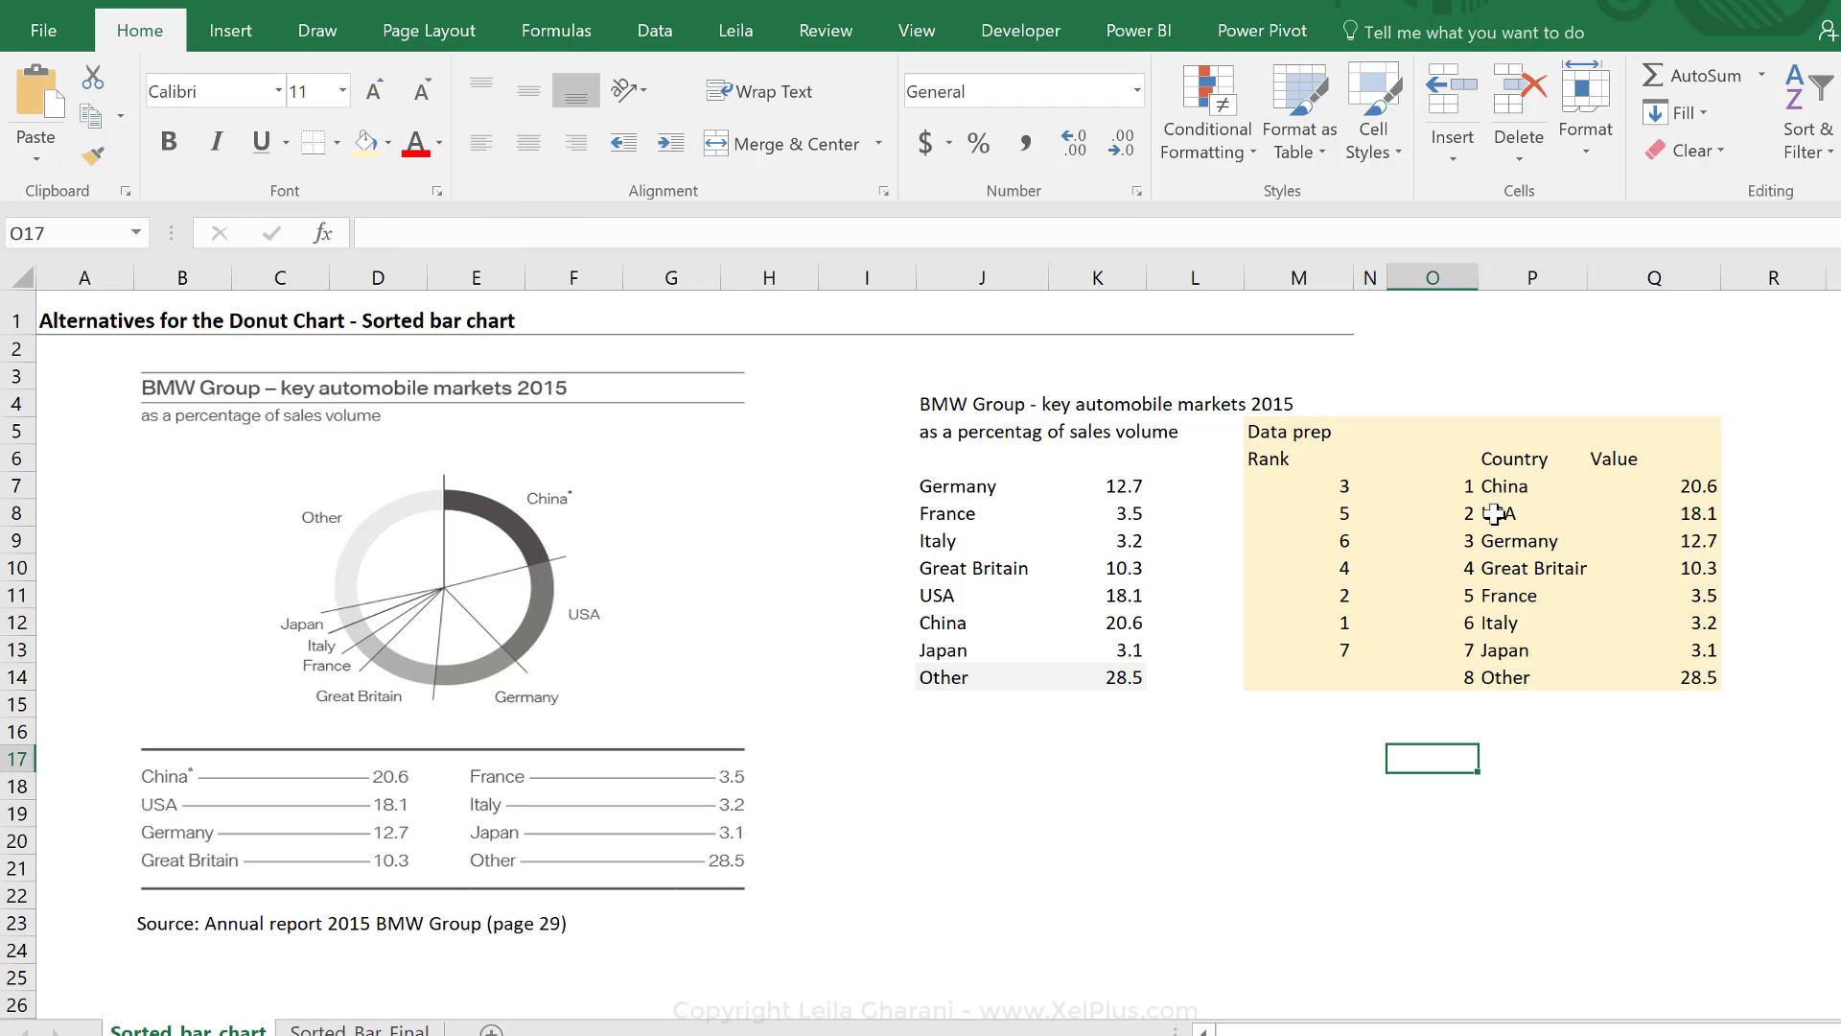
Step: Insert a clustered bar chart from the sorted Country and Value table in P6:Q14
left_click(1503, 447)
left_click_drag(1503, 446, 1693, 674)
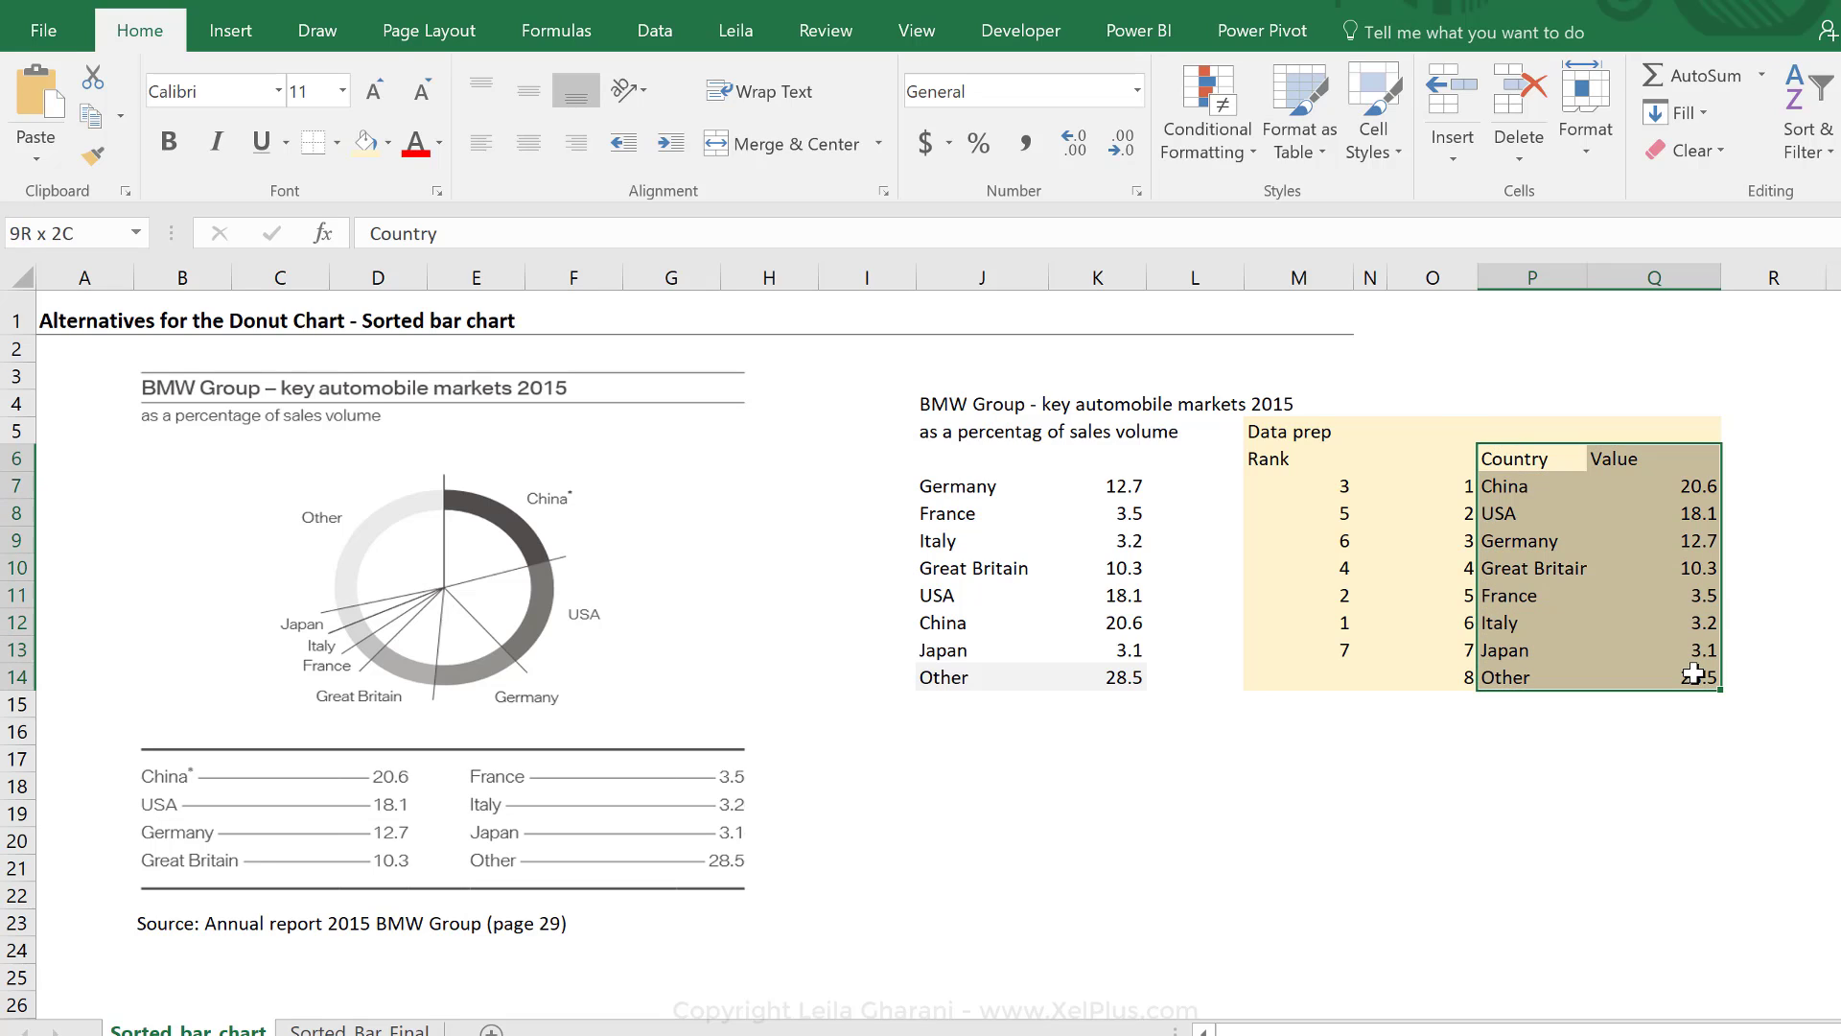
left_click(245, 34)
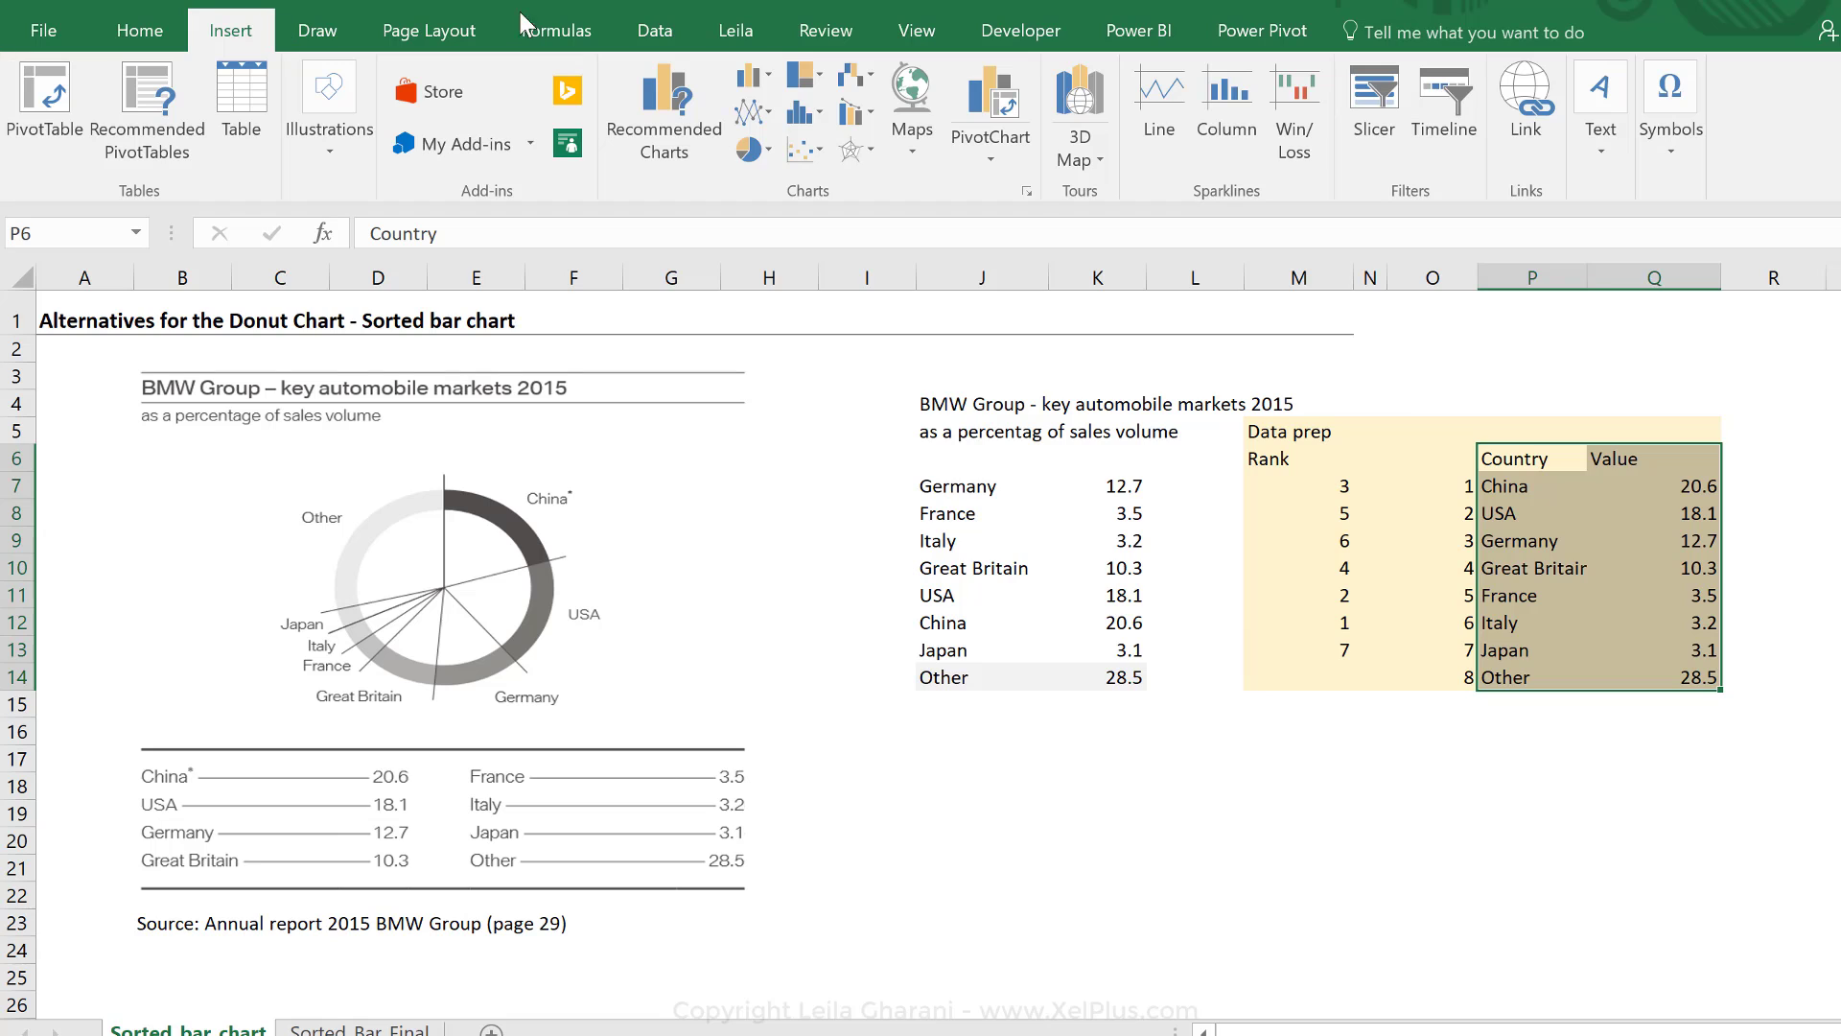
left_click(751, 75)
left_click(757, 371)
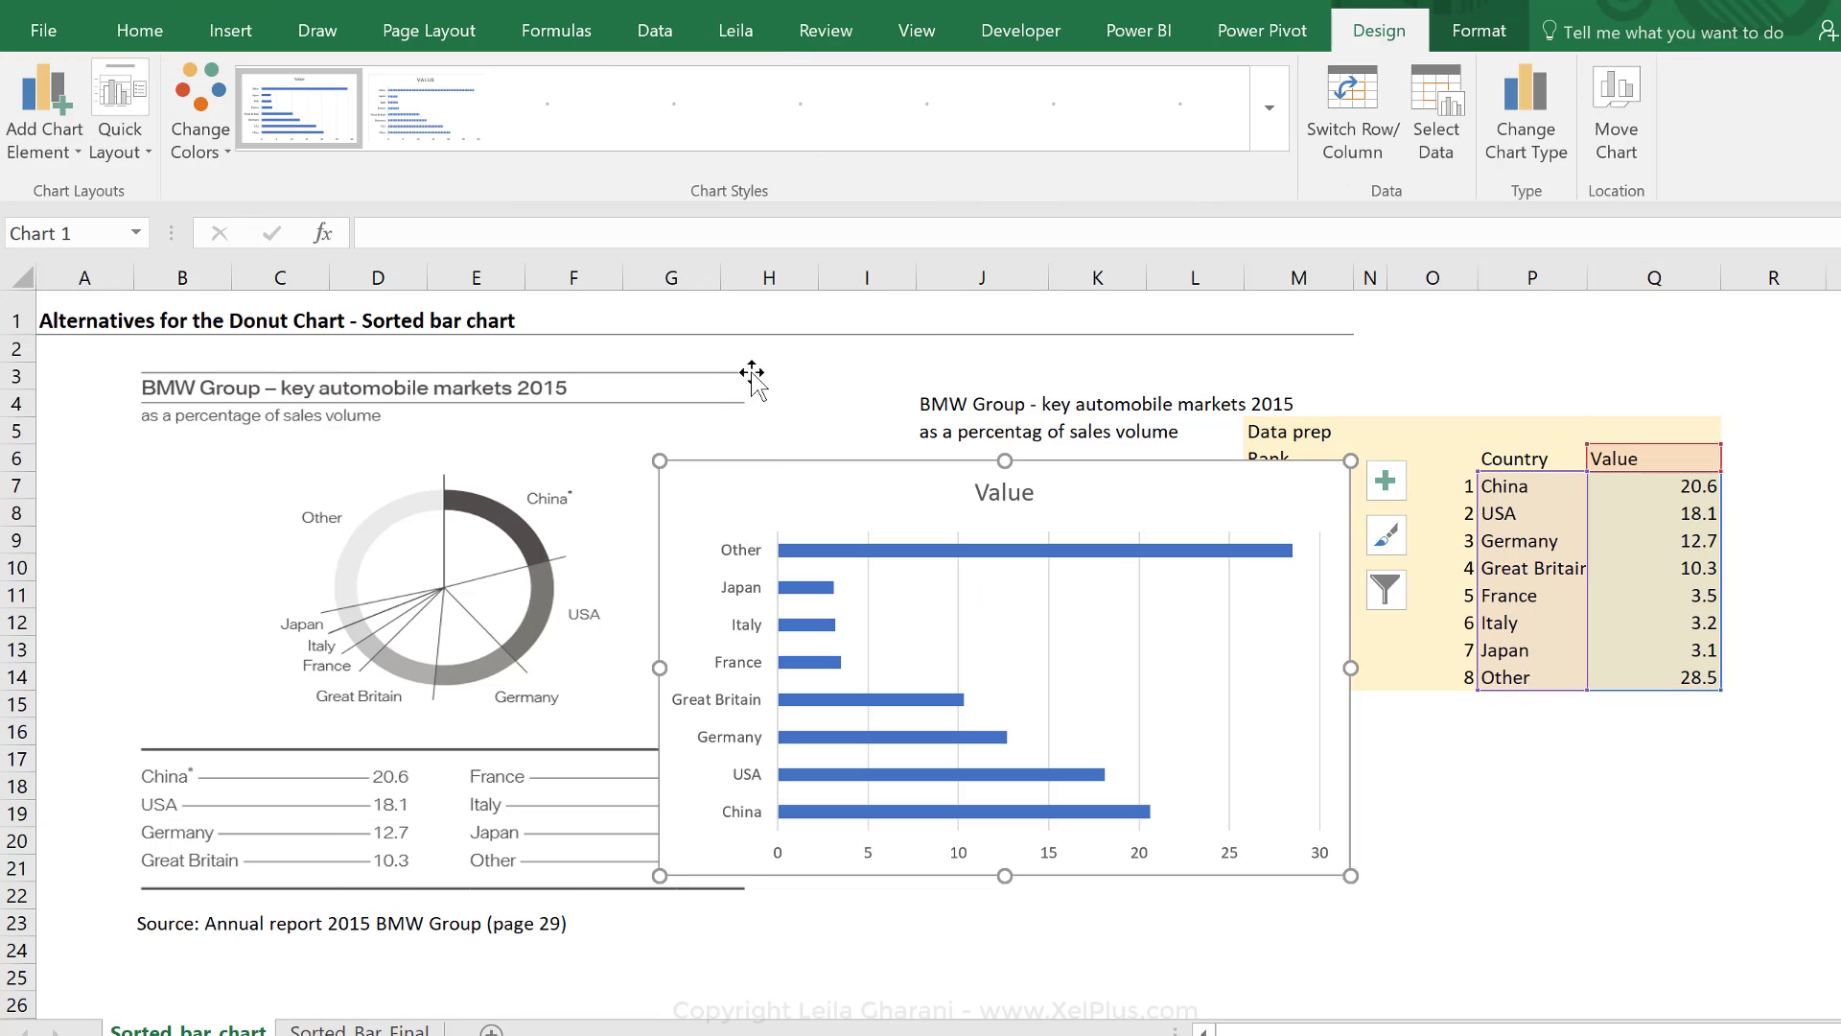
Step: Move the bar chart over the donut picture and list its country axis categories in reverse order
left_click_drag(876, 489, 399, 409)
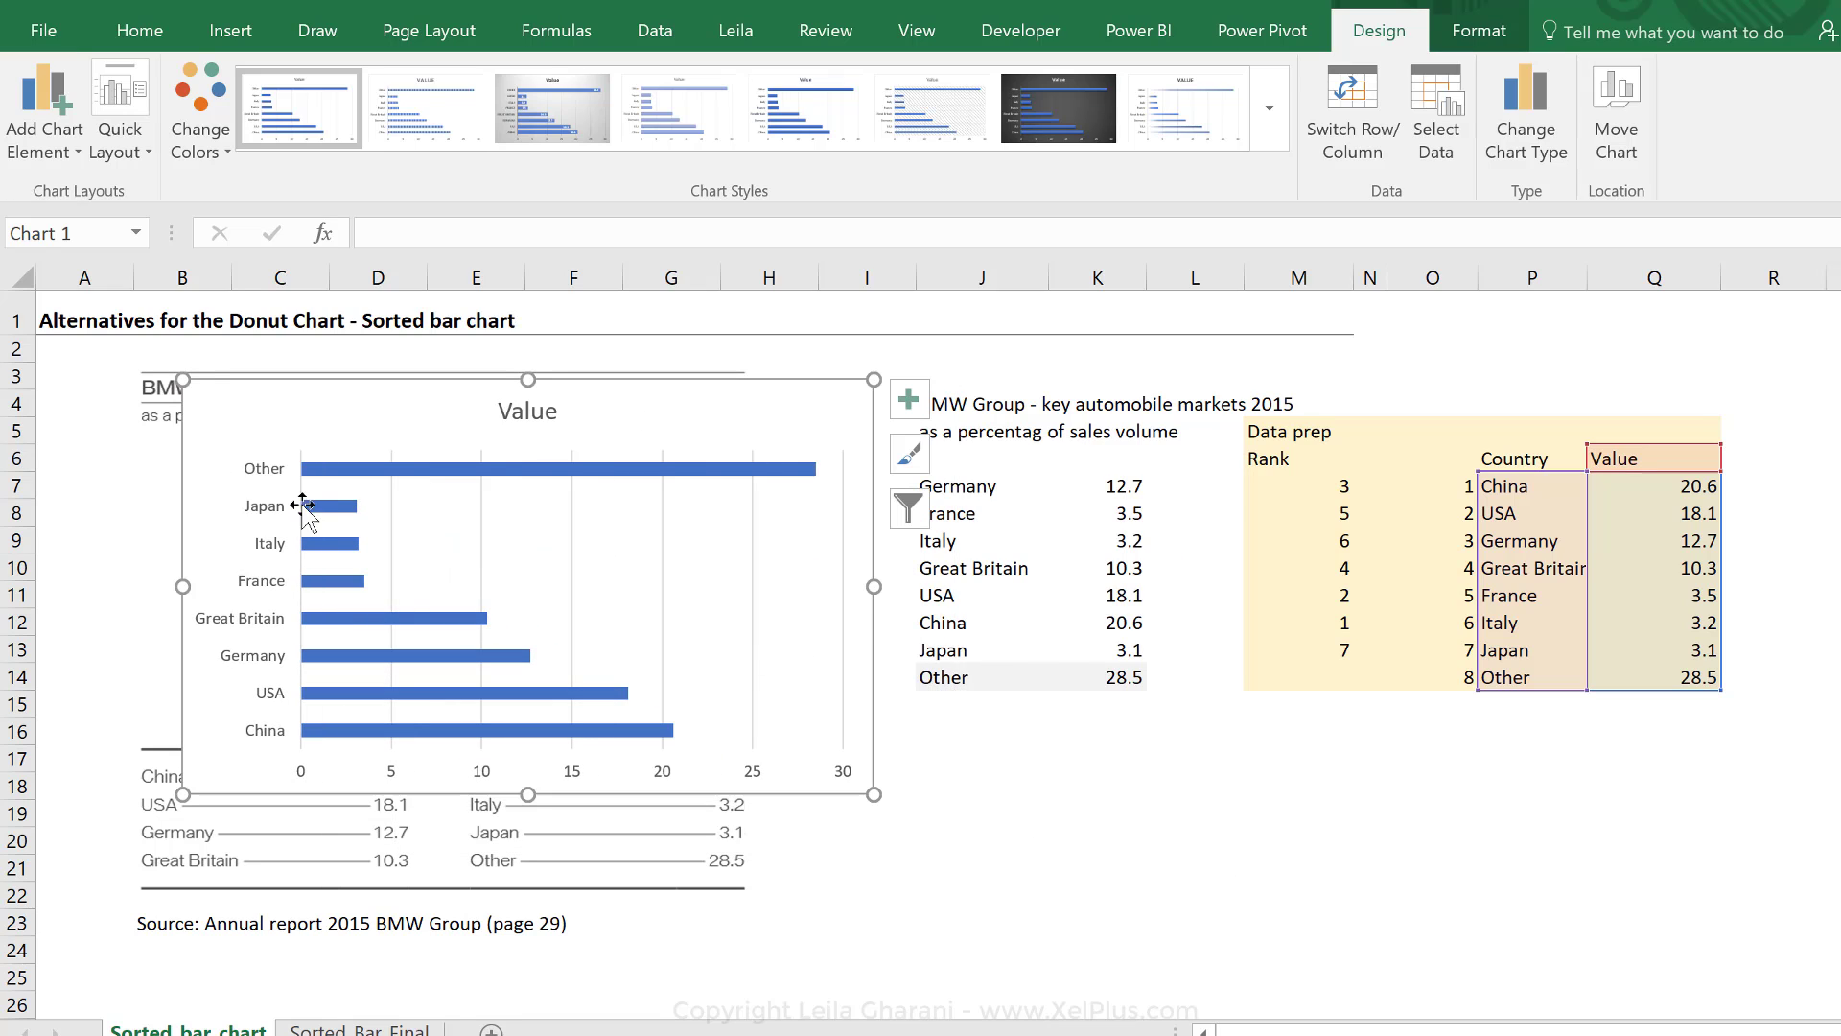
left_click(259, 508)
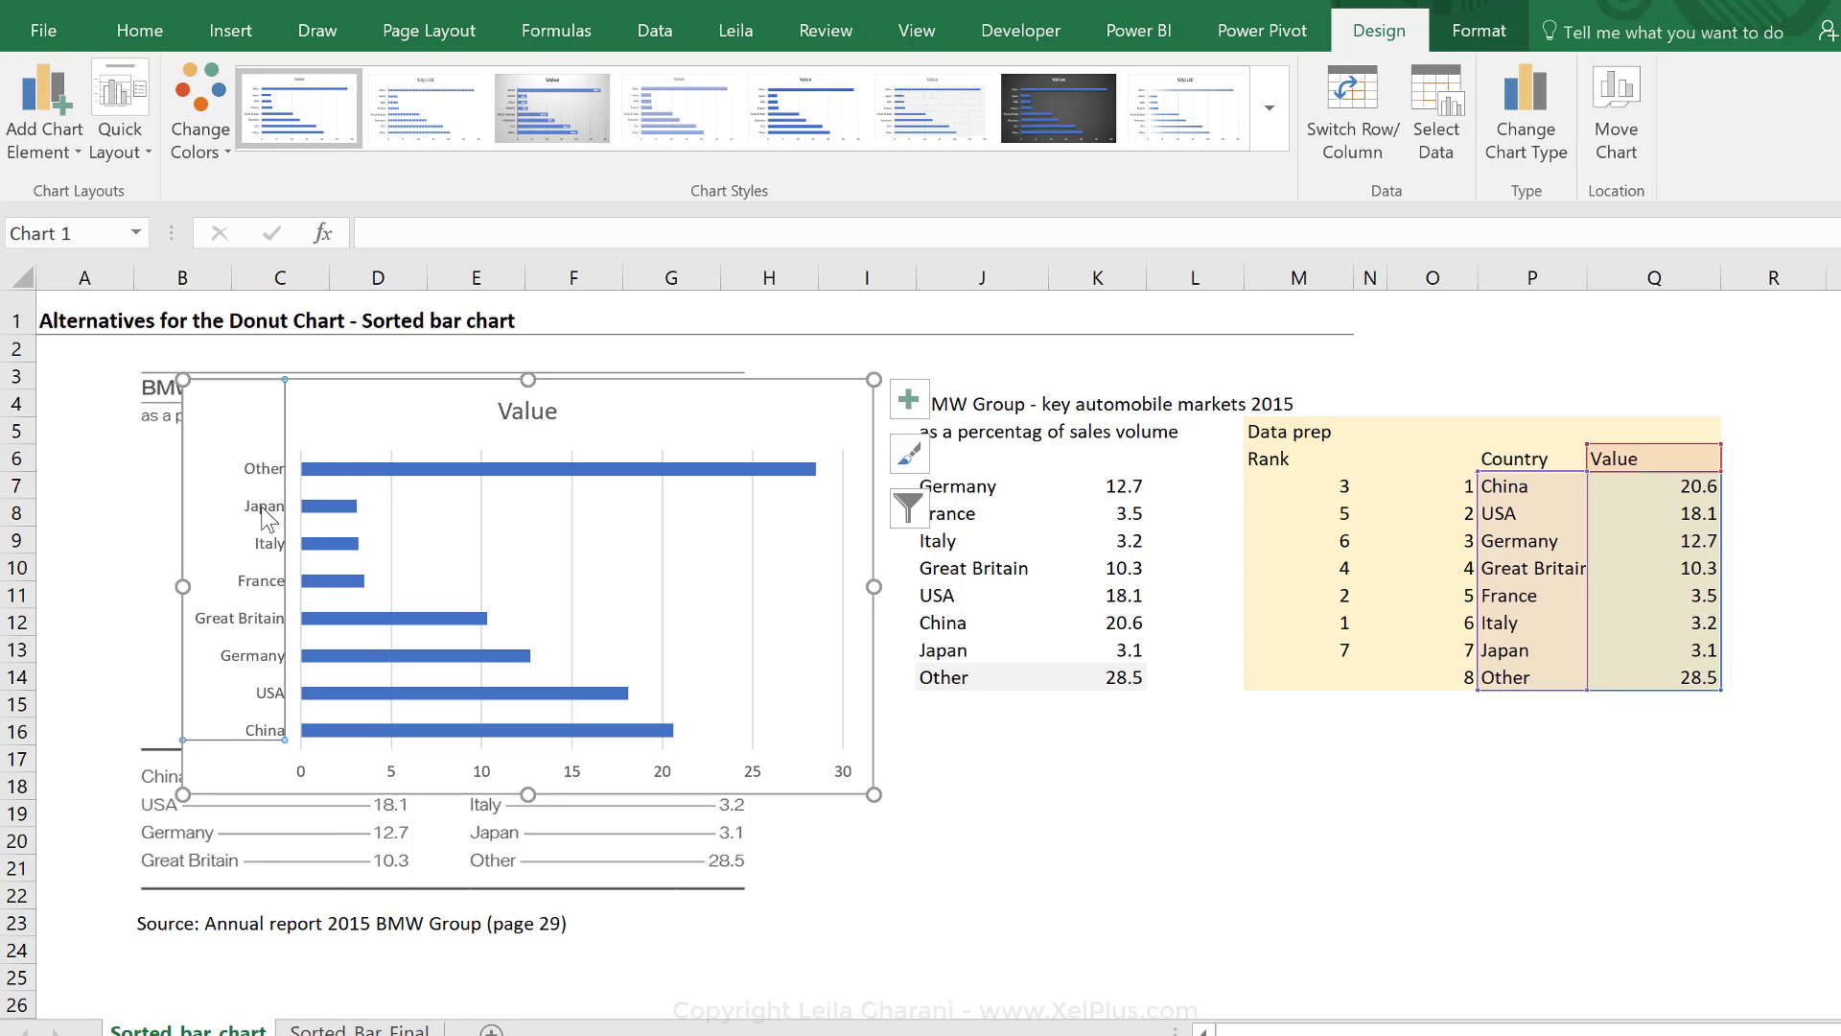
double_click(262, 510)
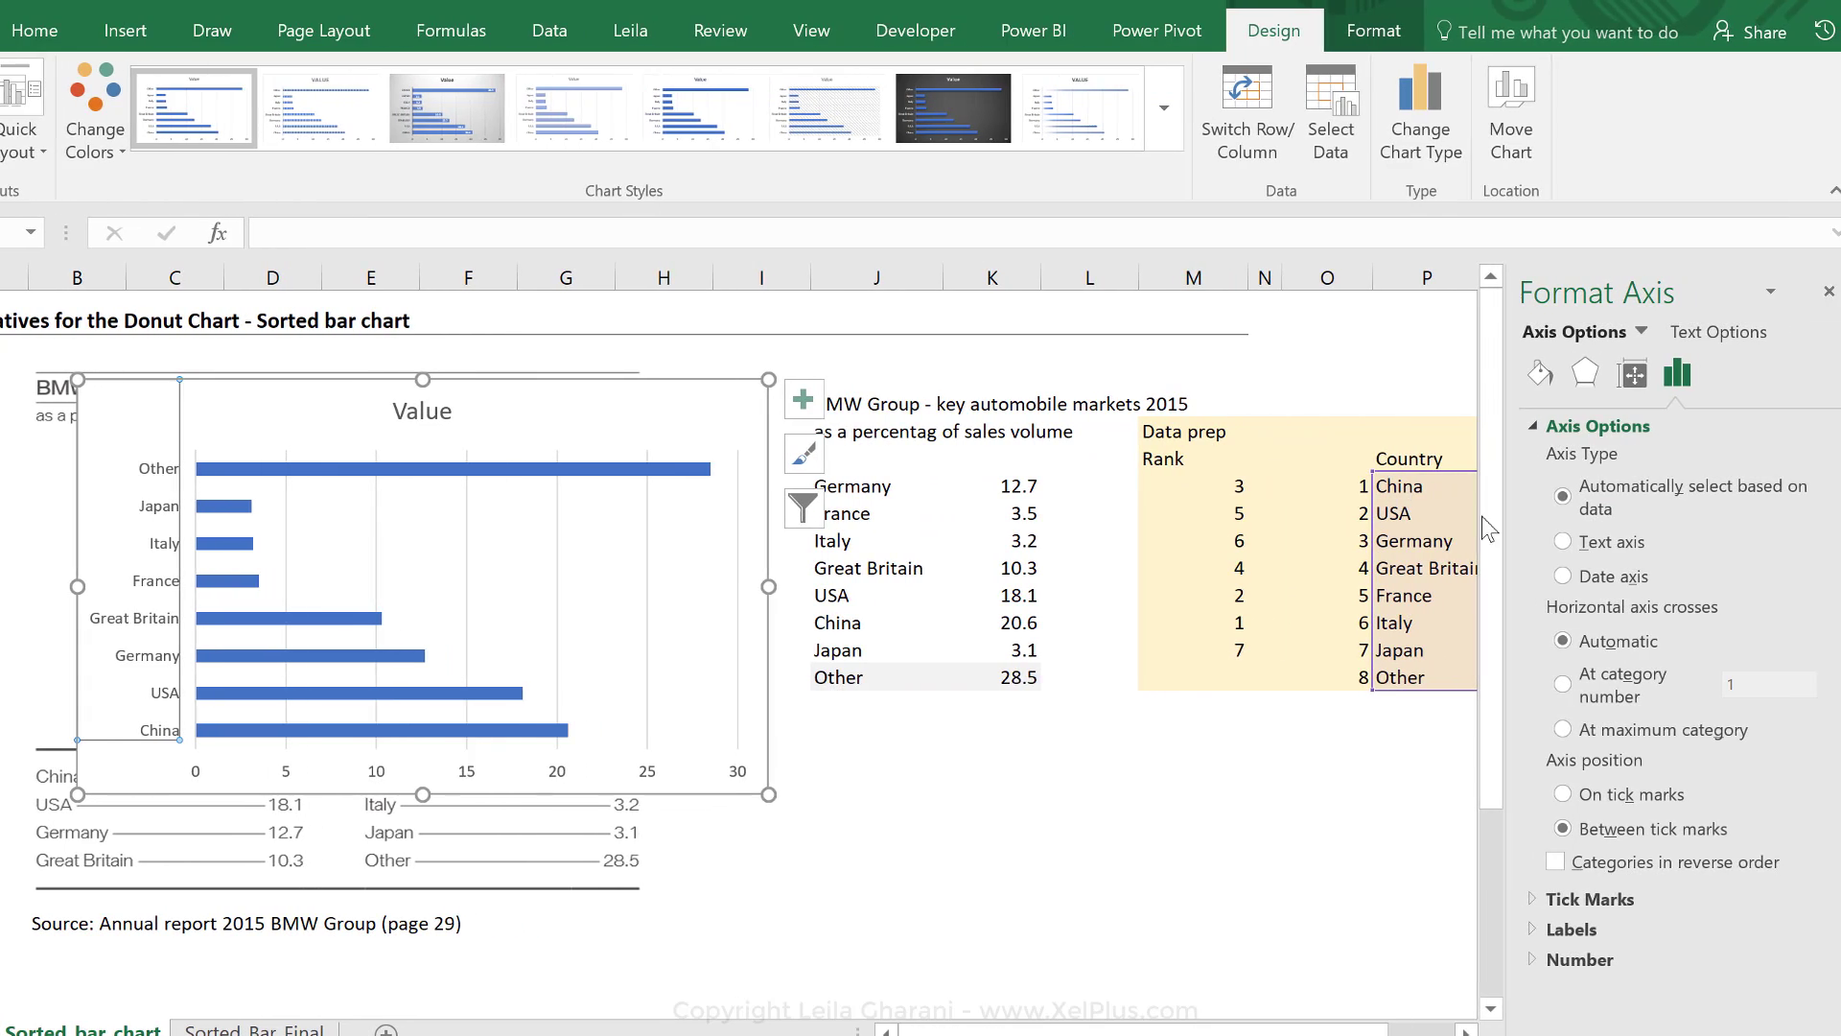
left_click(1662, 376)
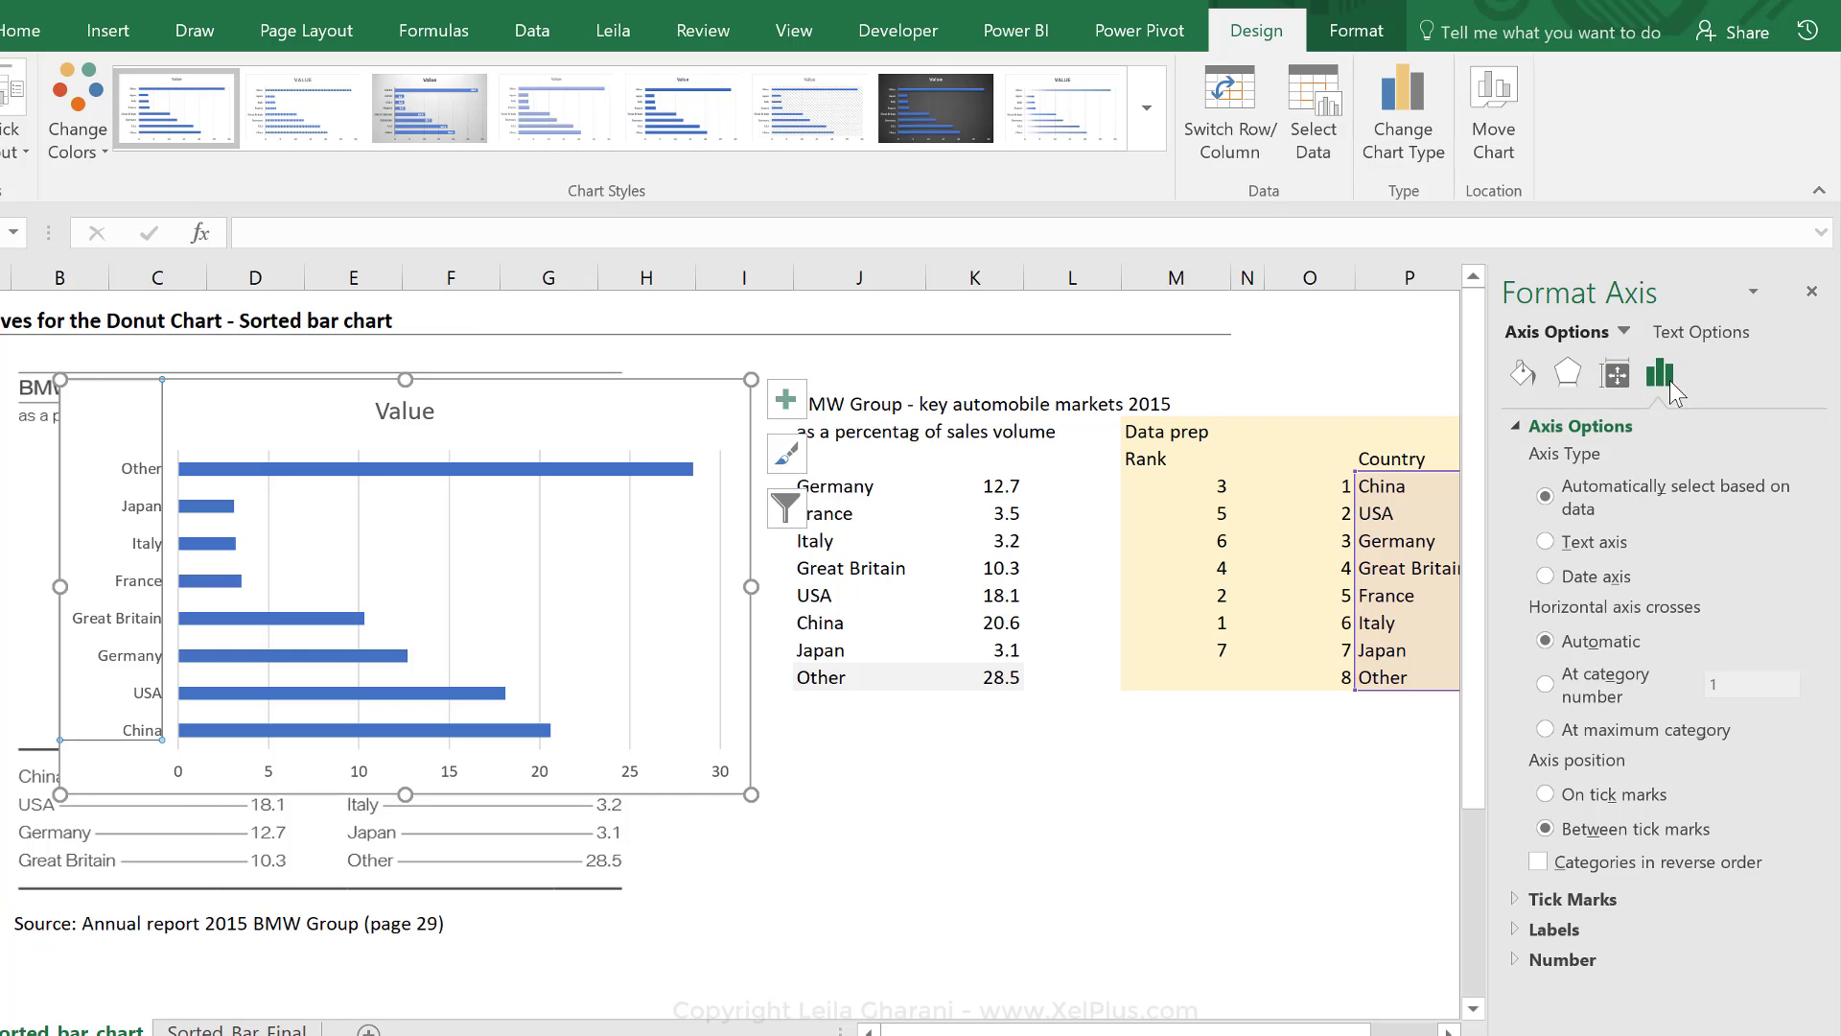
left_click(1539, 862)
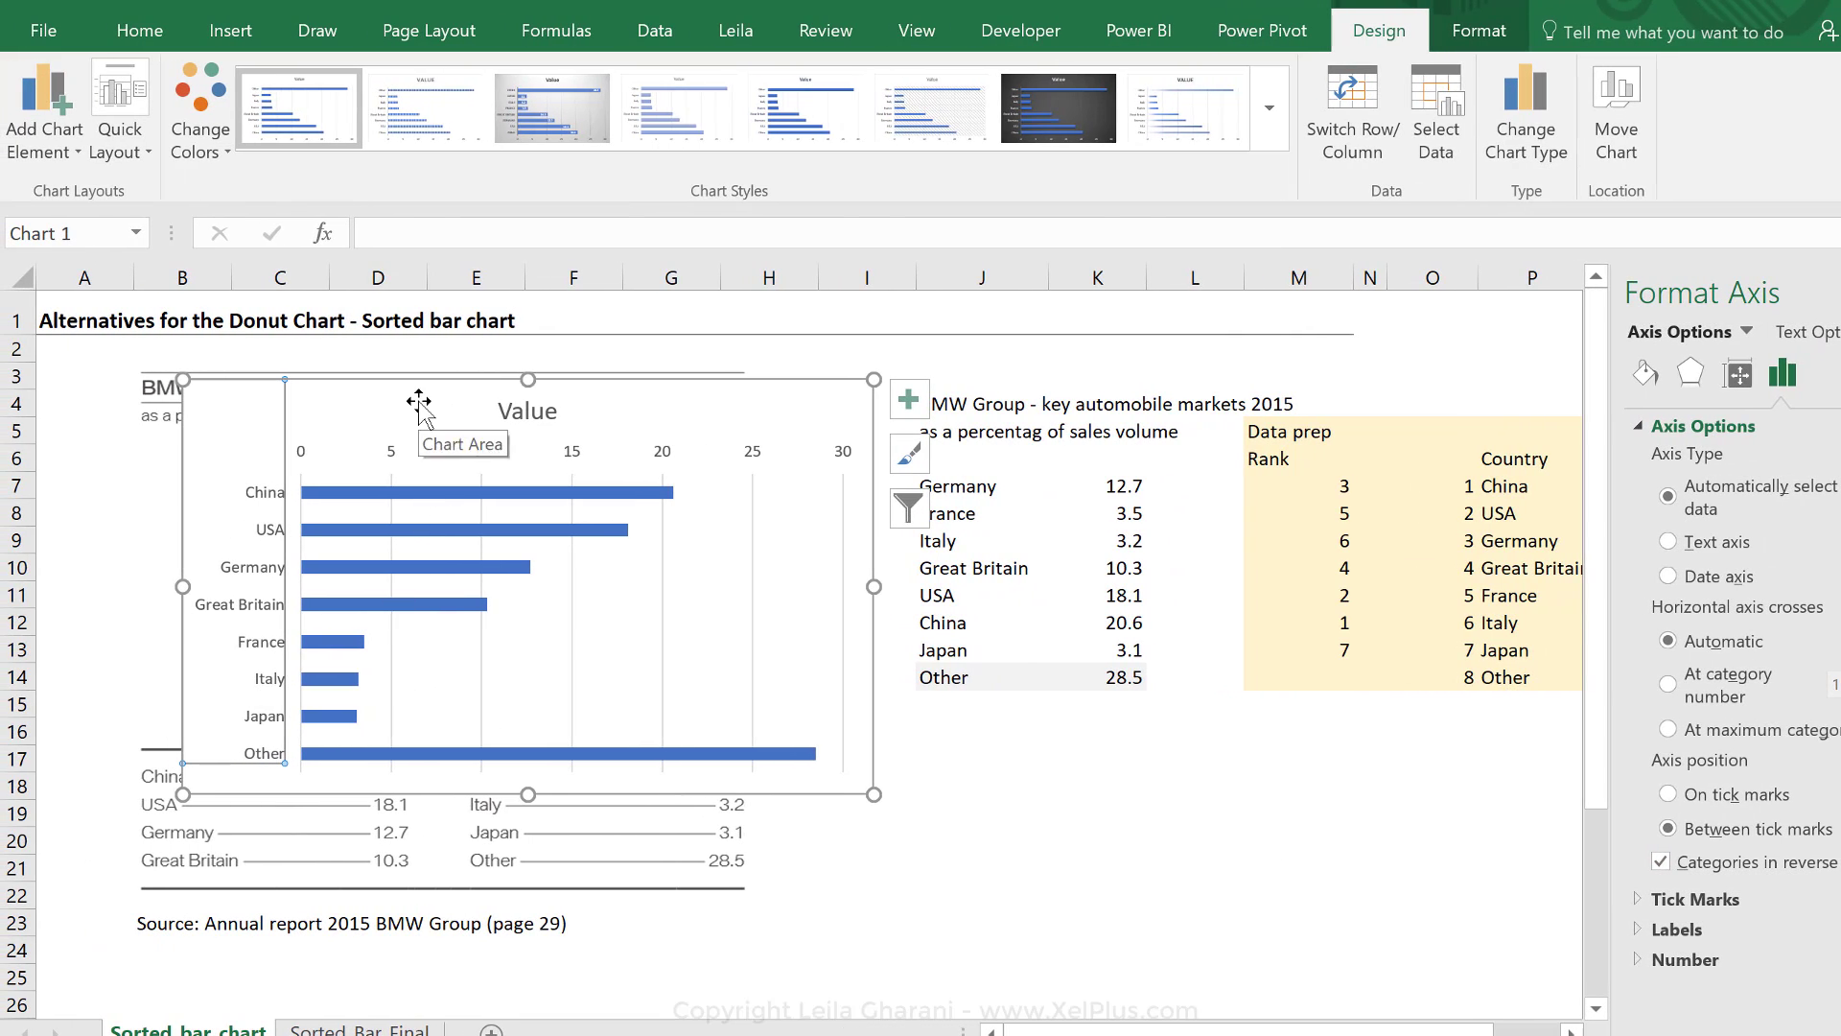
Step: Add data labels to the bars of the Value series
key("Down")
right_click(566, 493)
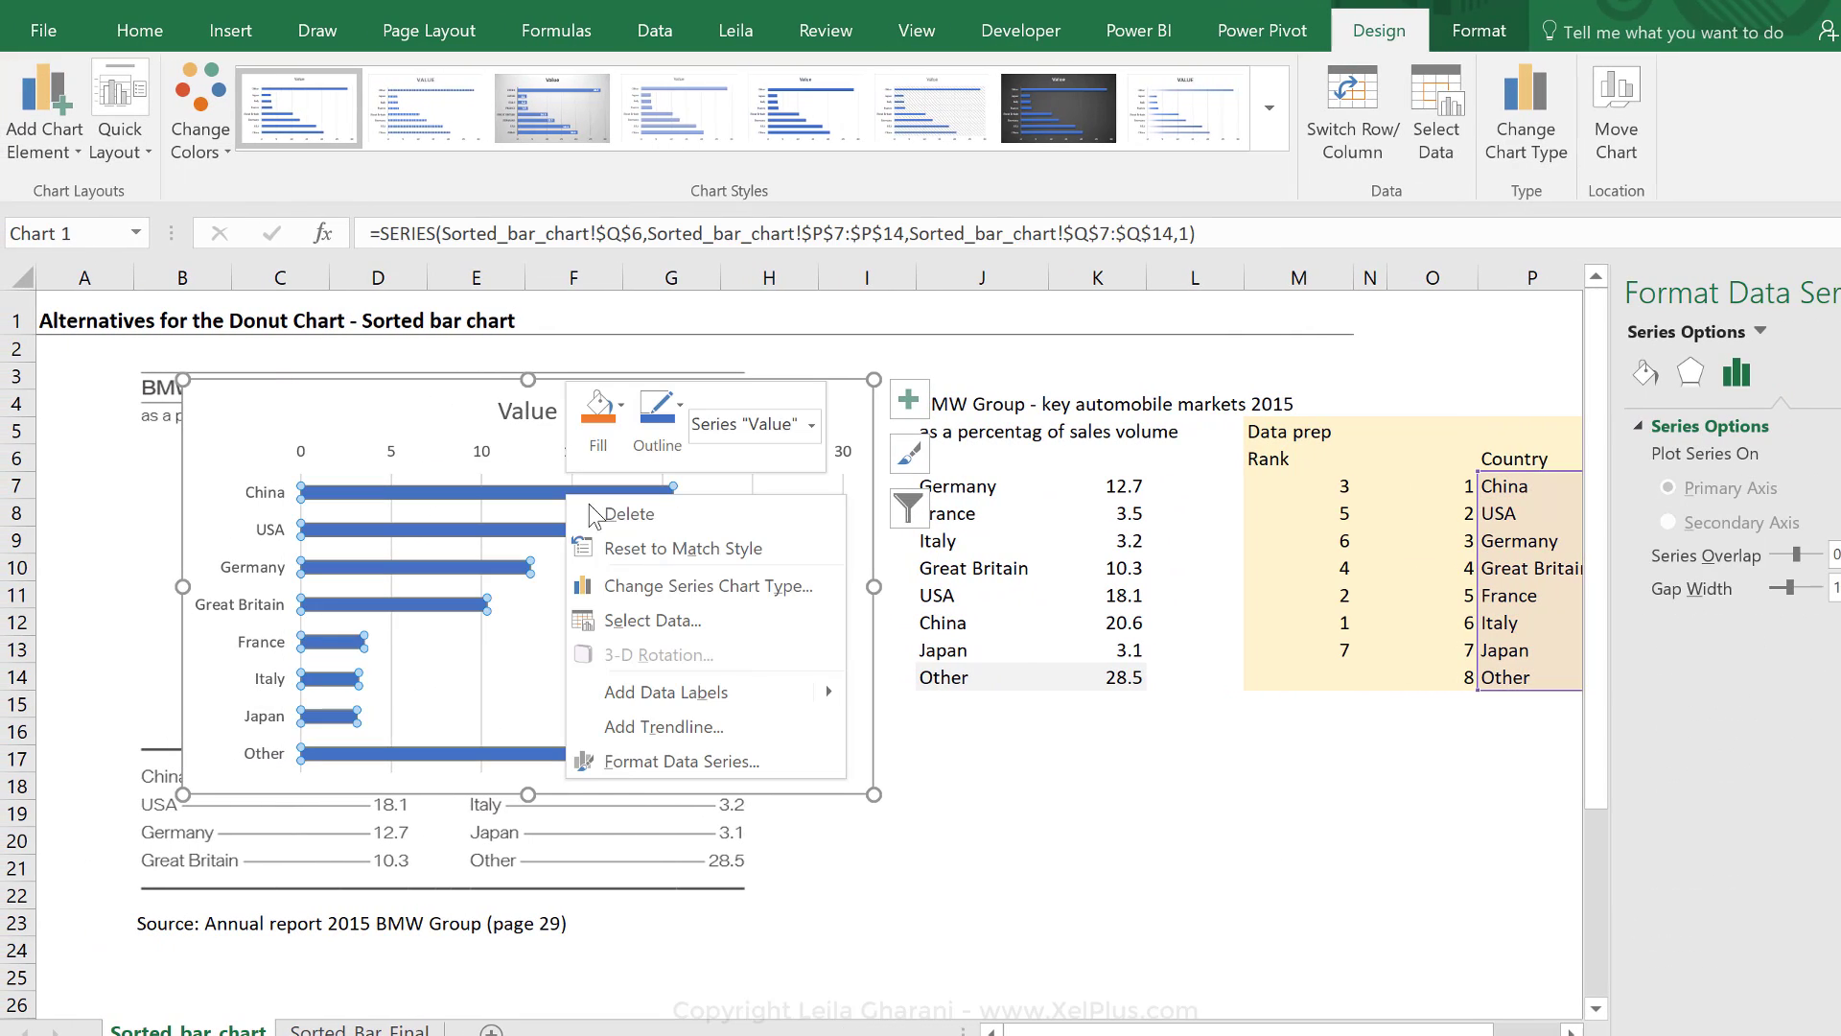
mouse_move(739, 691)
left_click(921, 699)
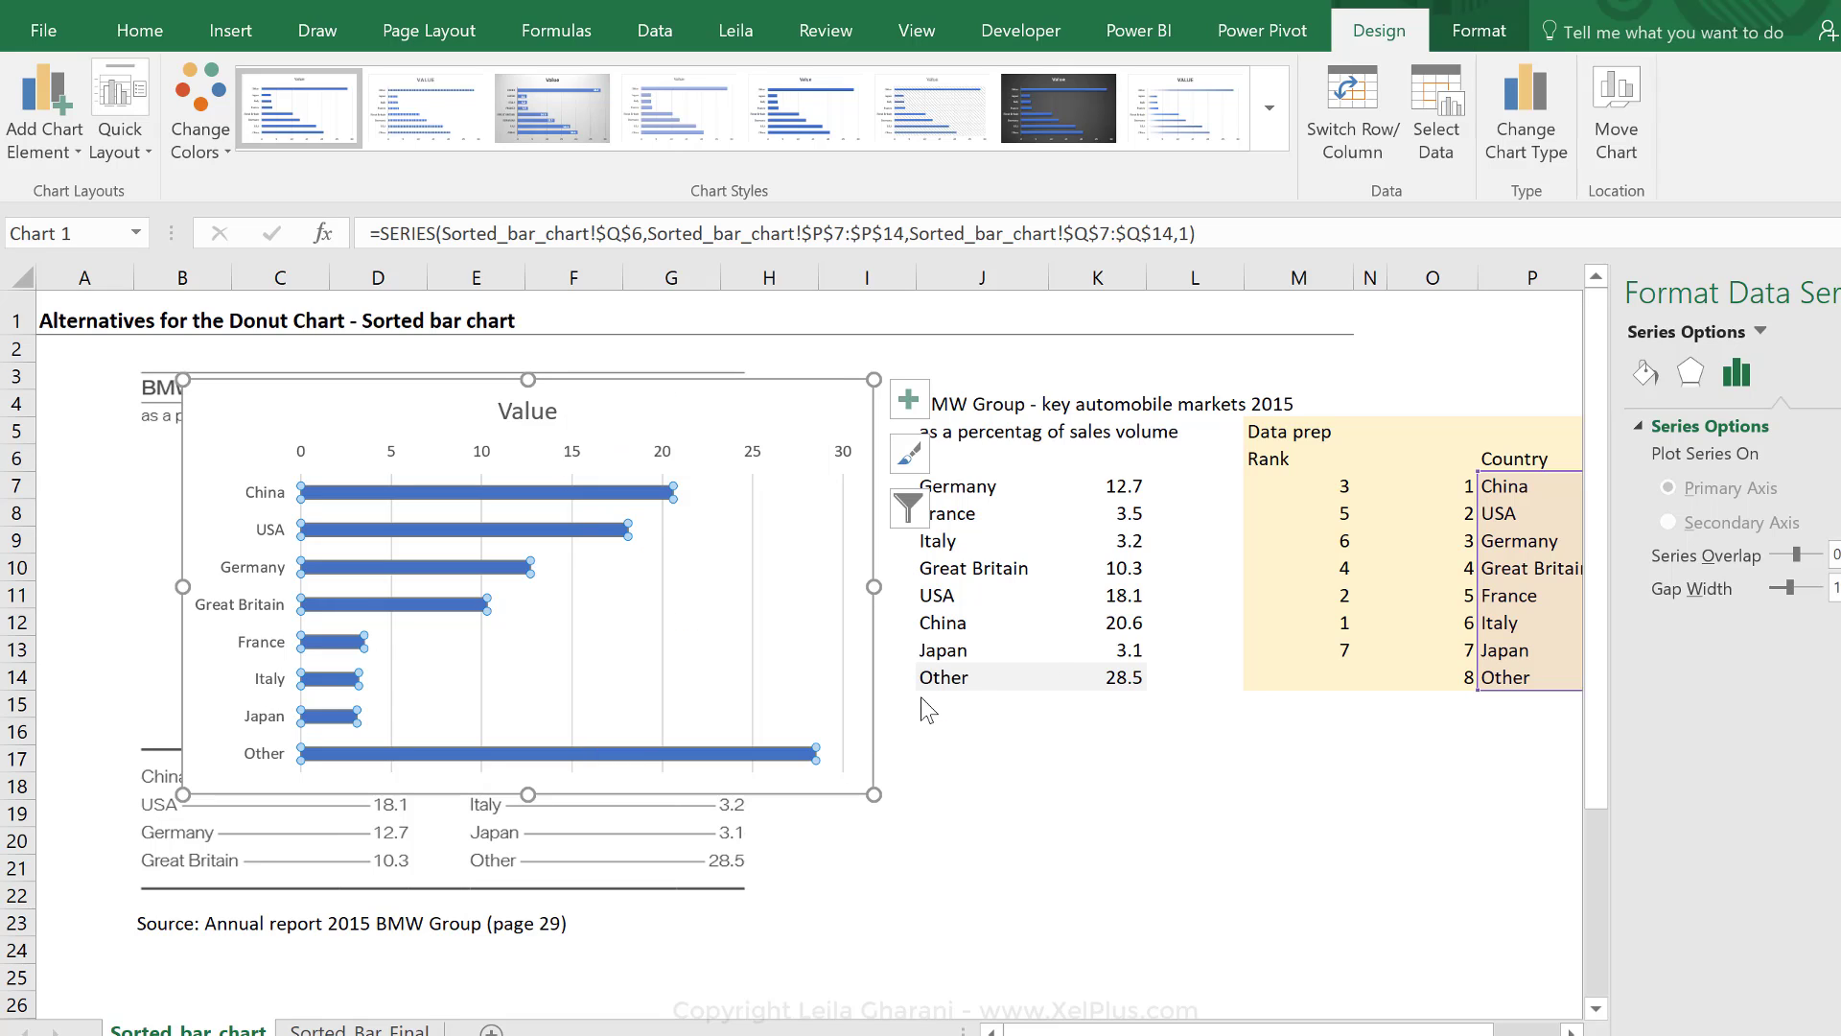
Step: Delete the chart's value axis and its vertical gridlines
left_click(700, 461)
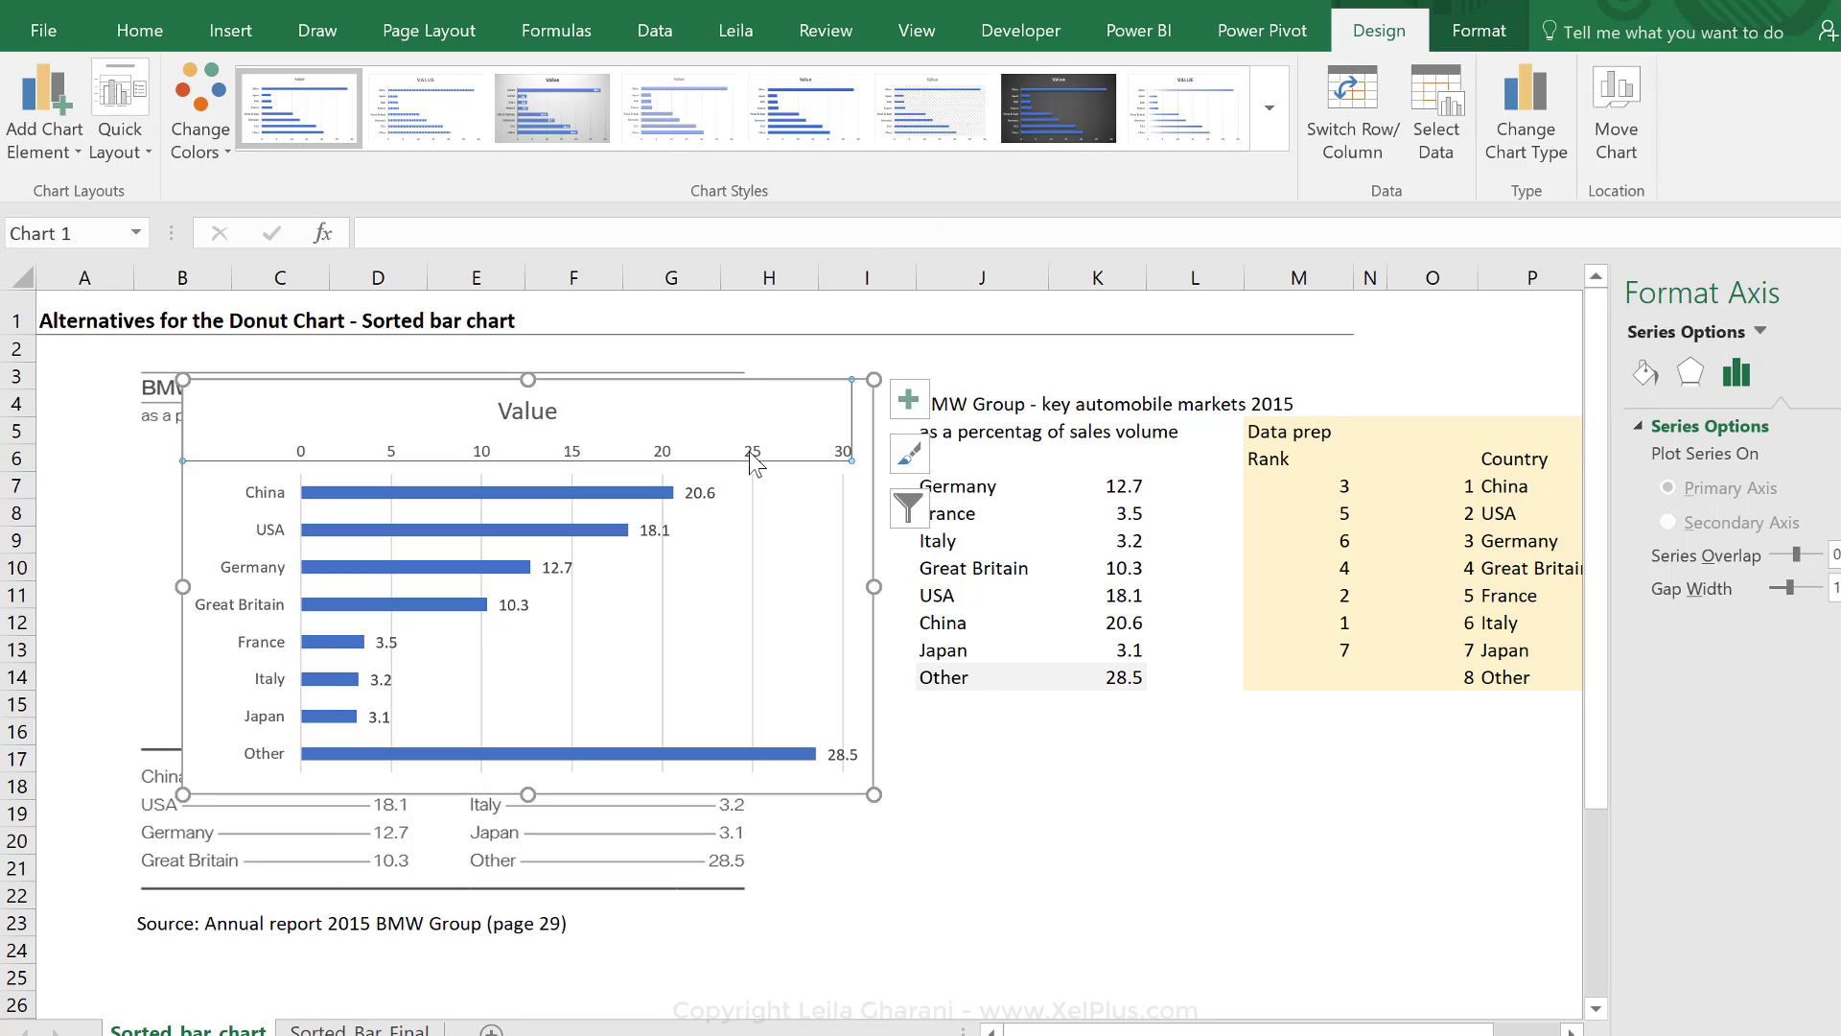
key("Delete")
left_click(762, 551)
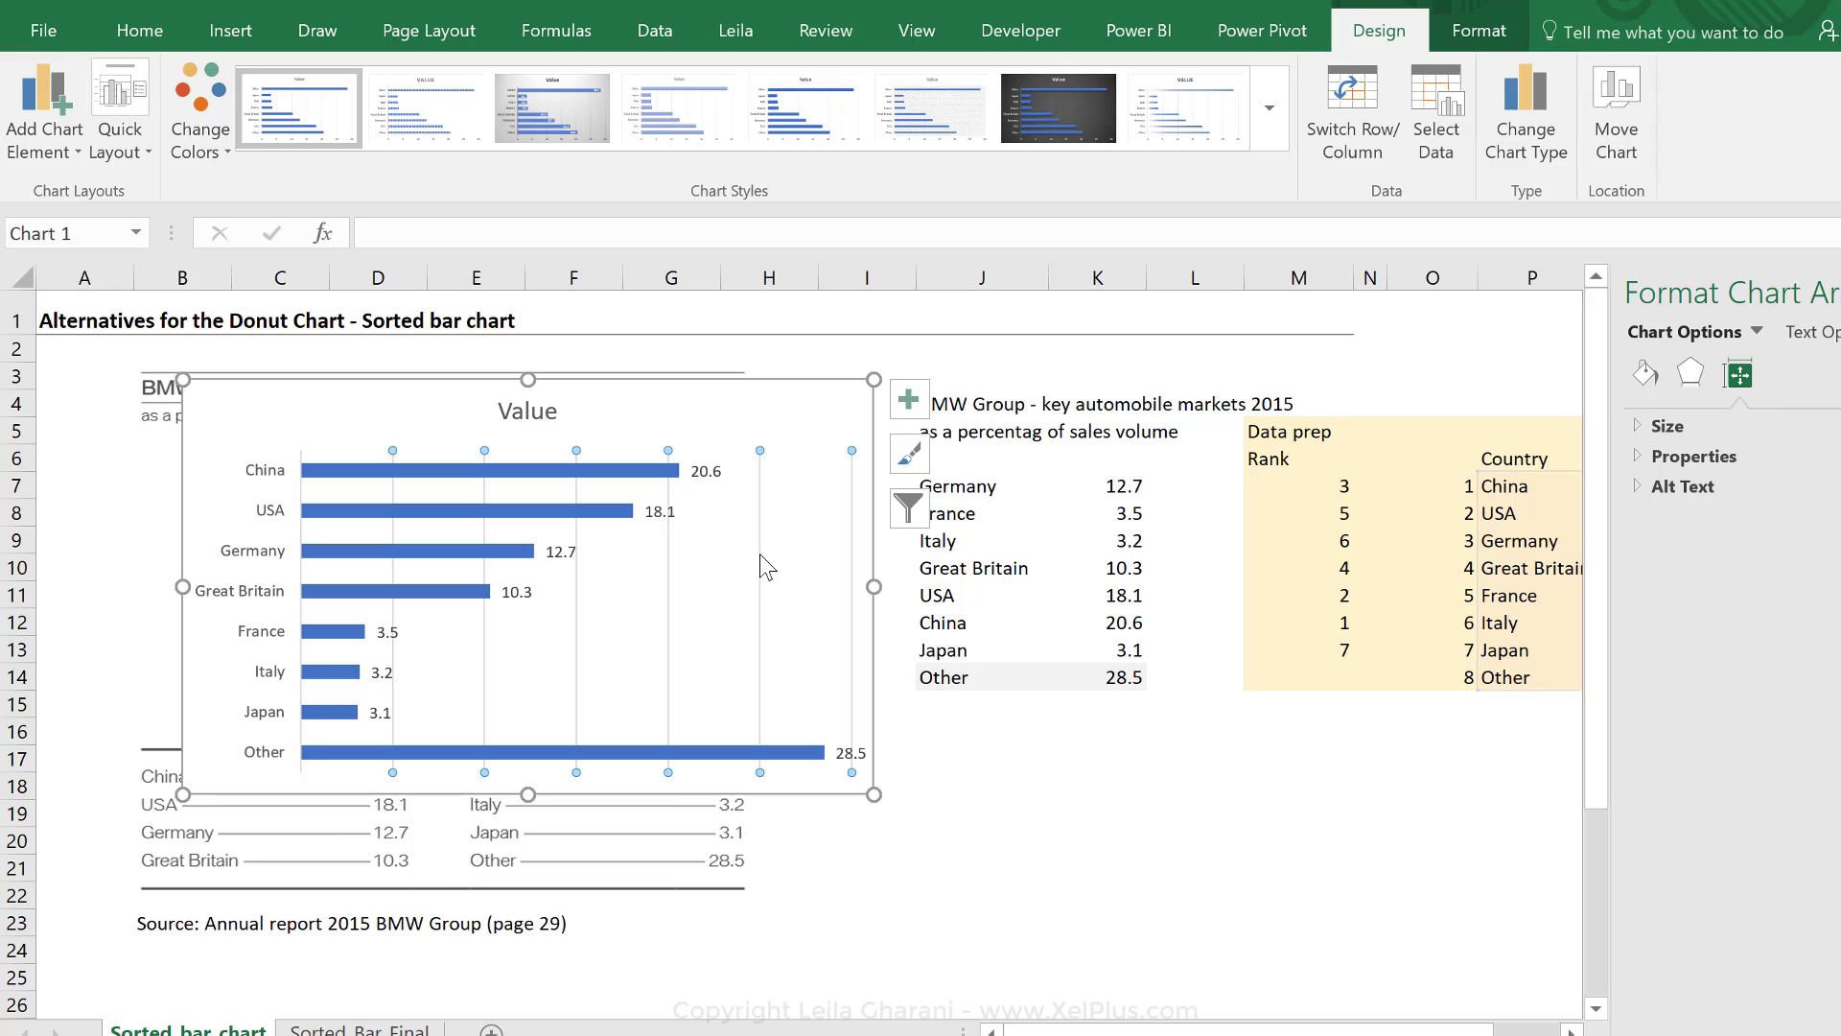
key("Delete")
Step: Set the gap width of the bars to 70% and move the chart beside the donut picture
left_click(500, 518)
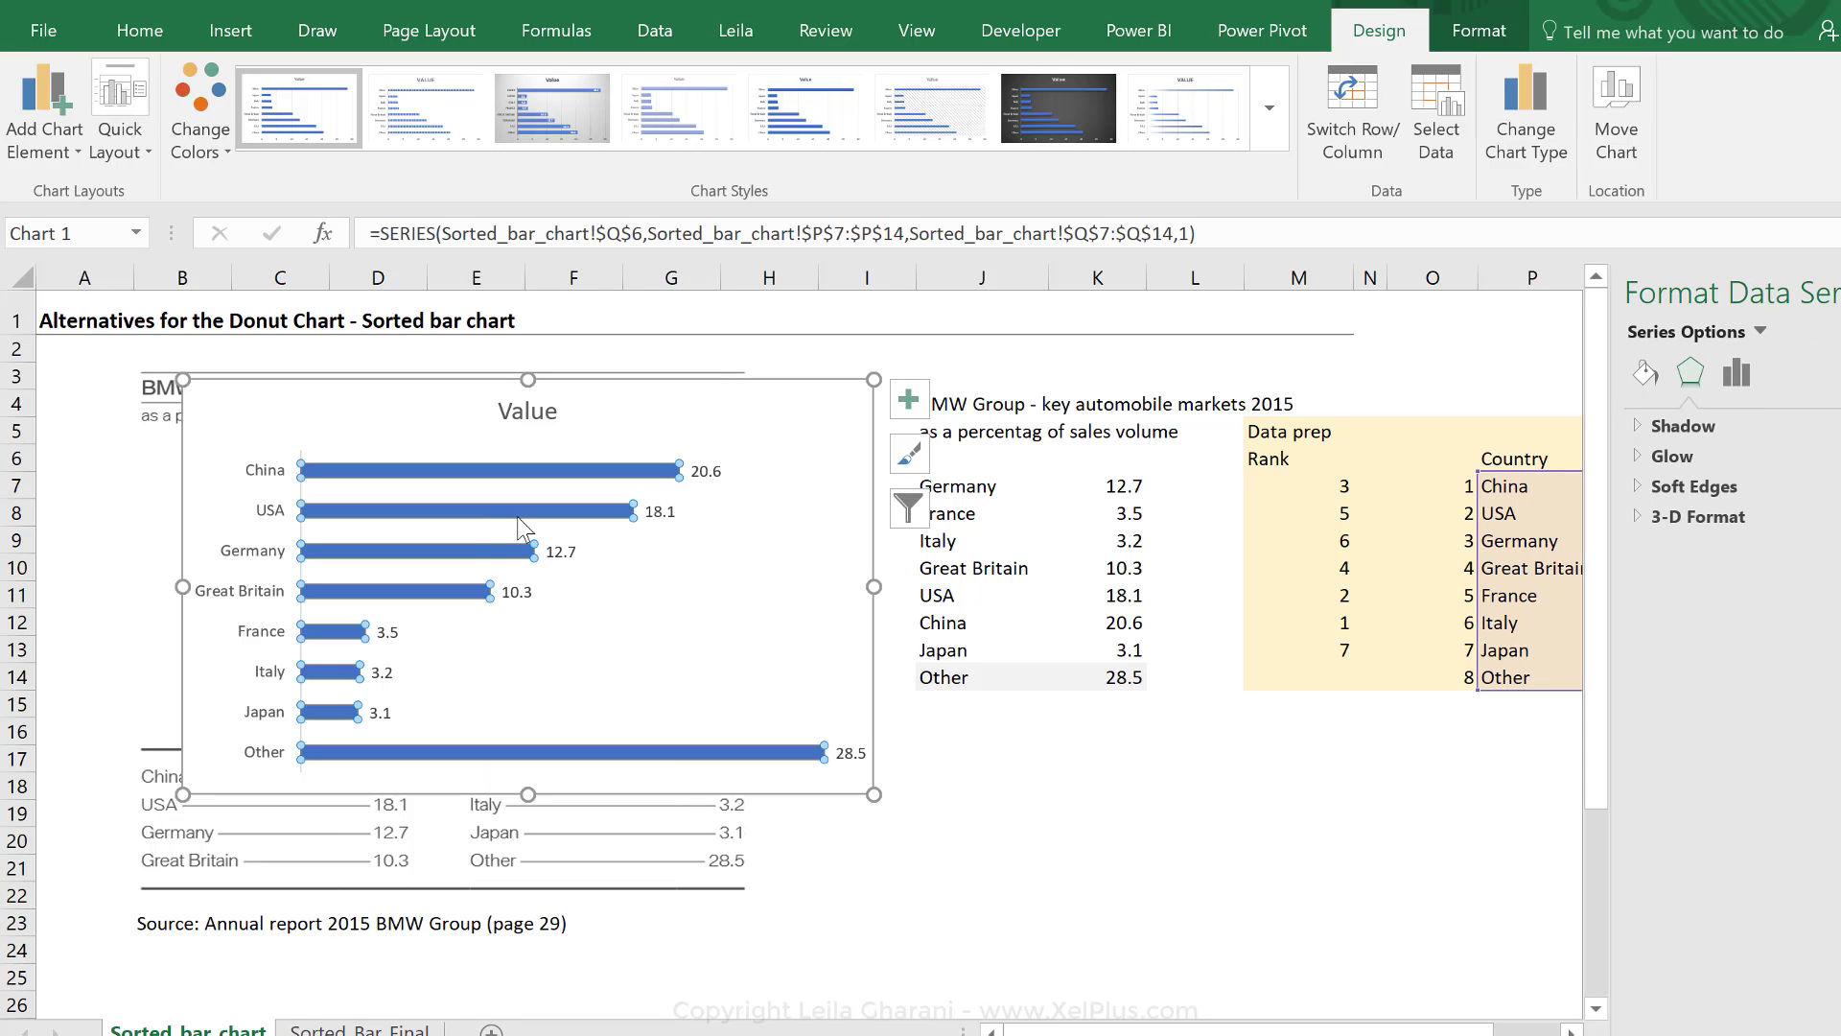
left_click(1736, 374)
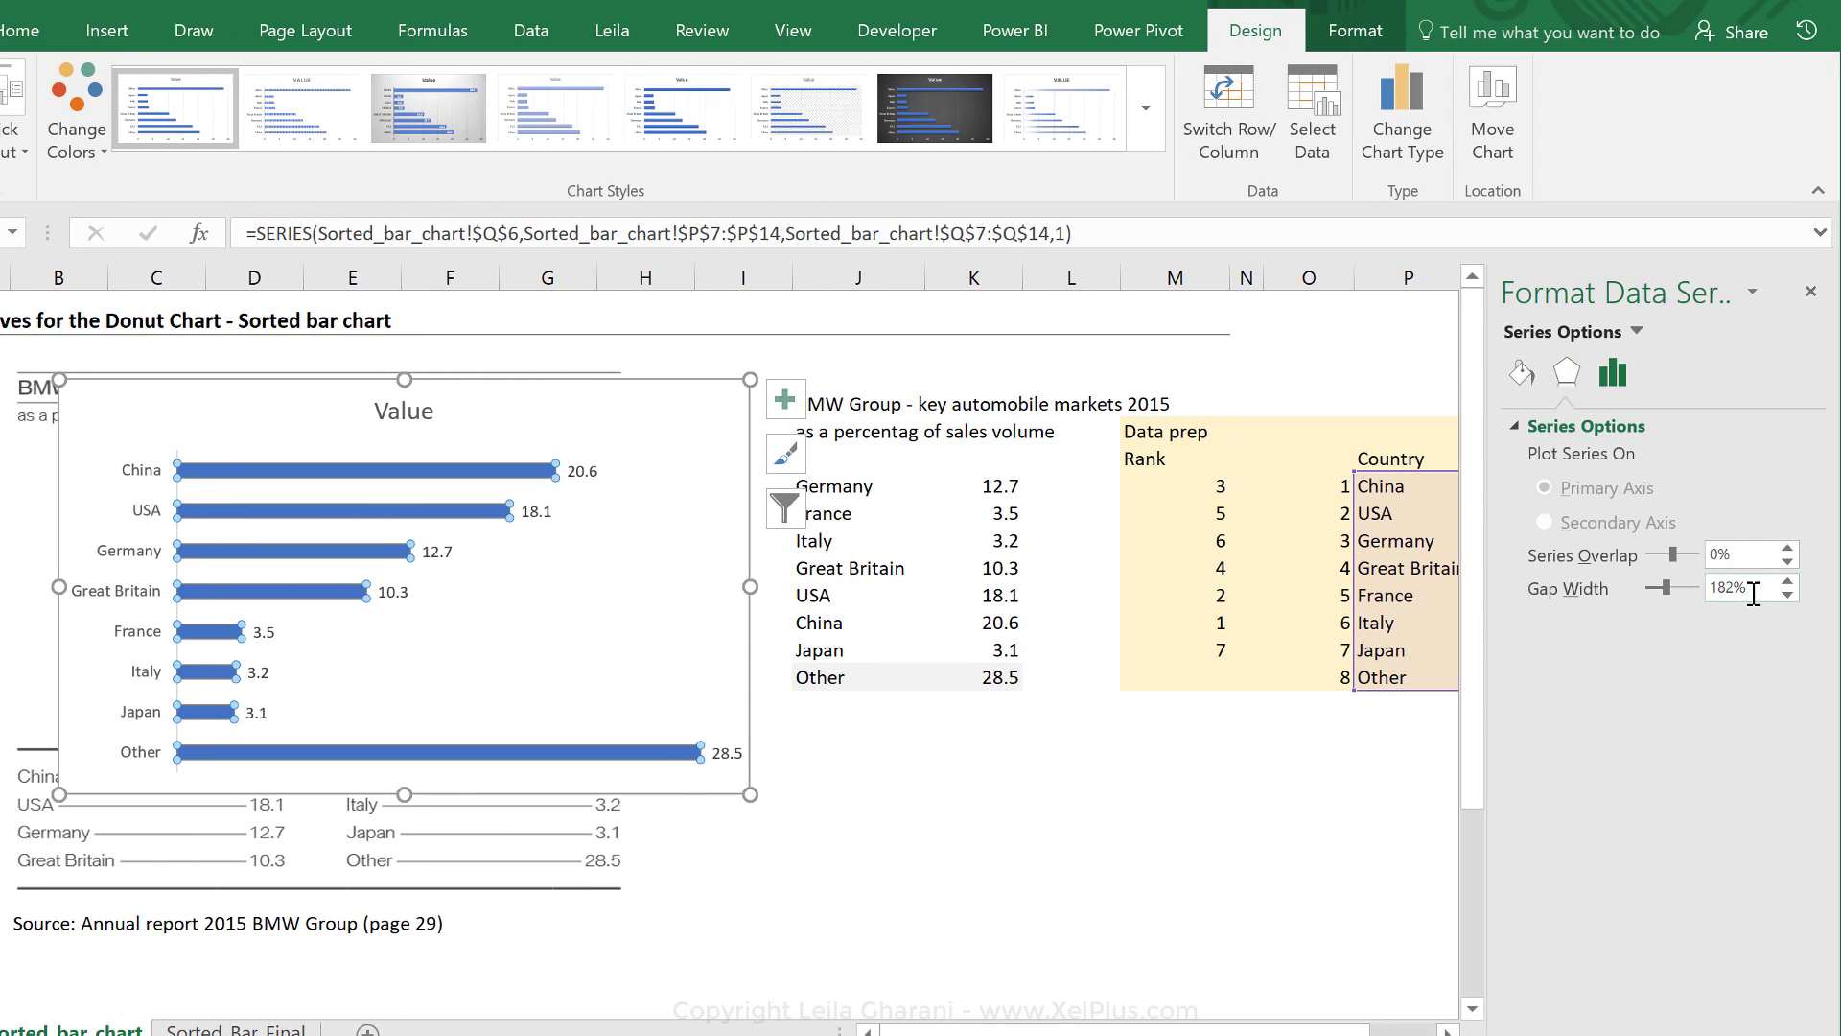
left_click_drag(1753, 594, 1700, 595)
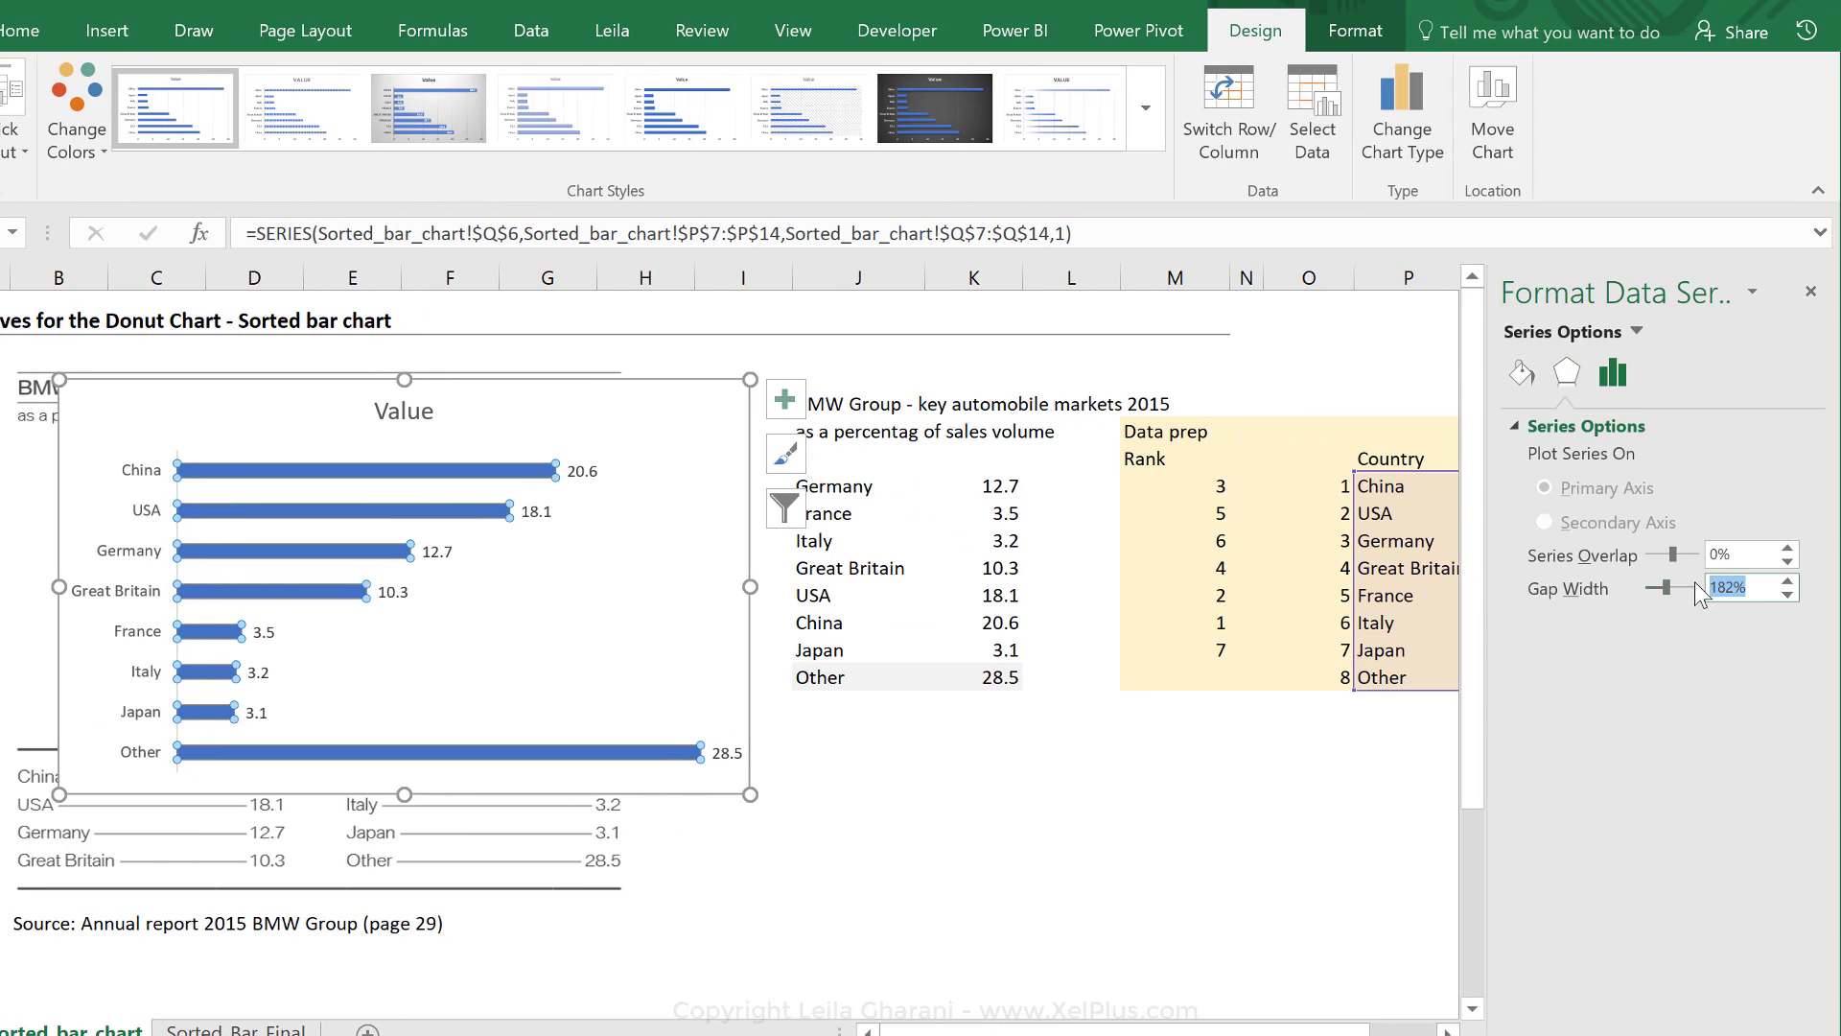
type("70")
left_click(318, 406)
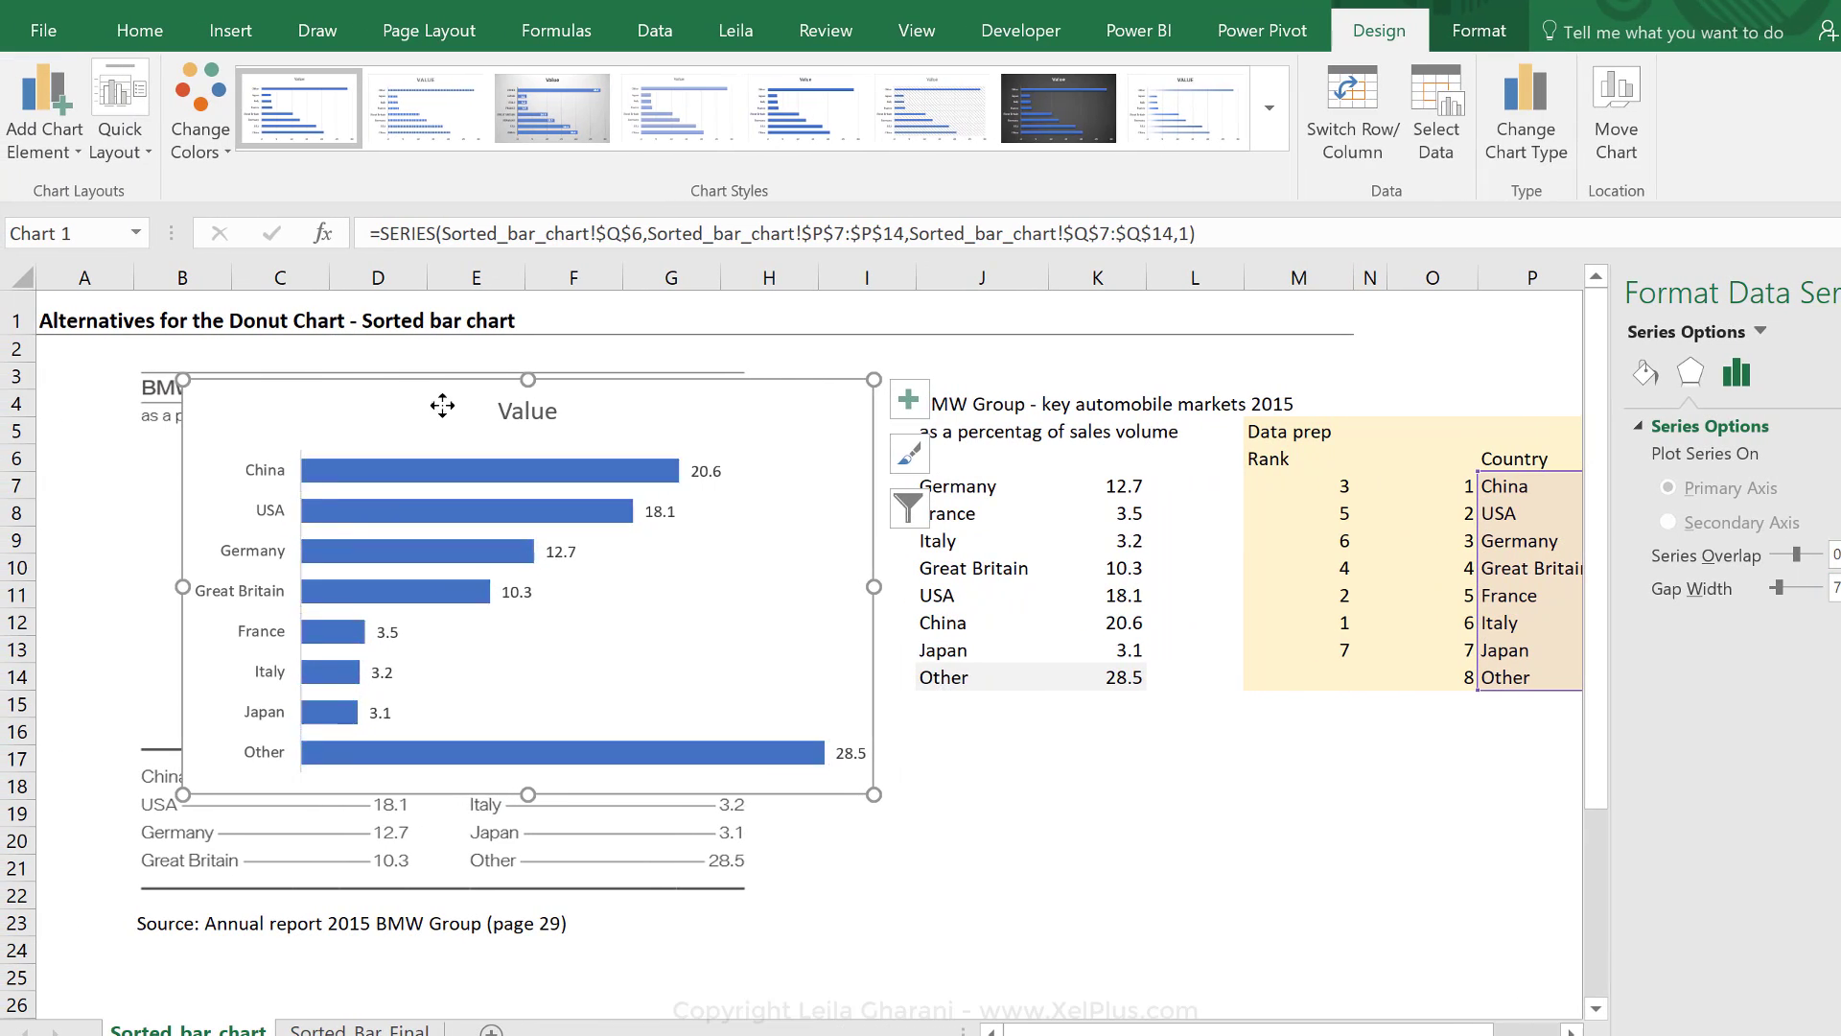
left_click_drag(443, 406, 855, 456)
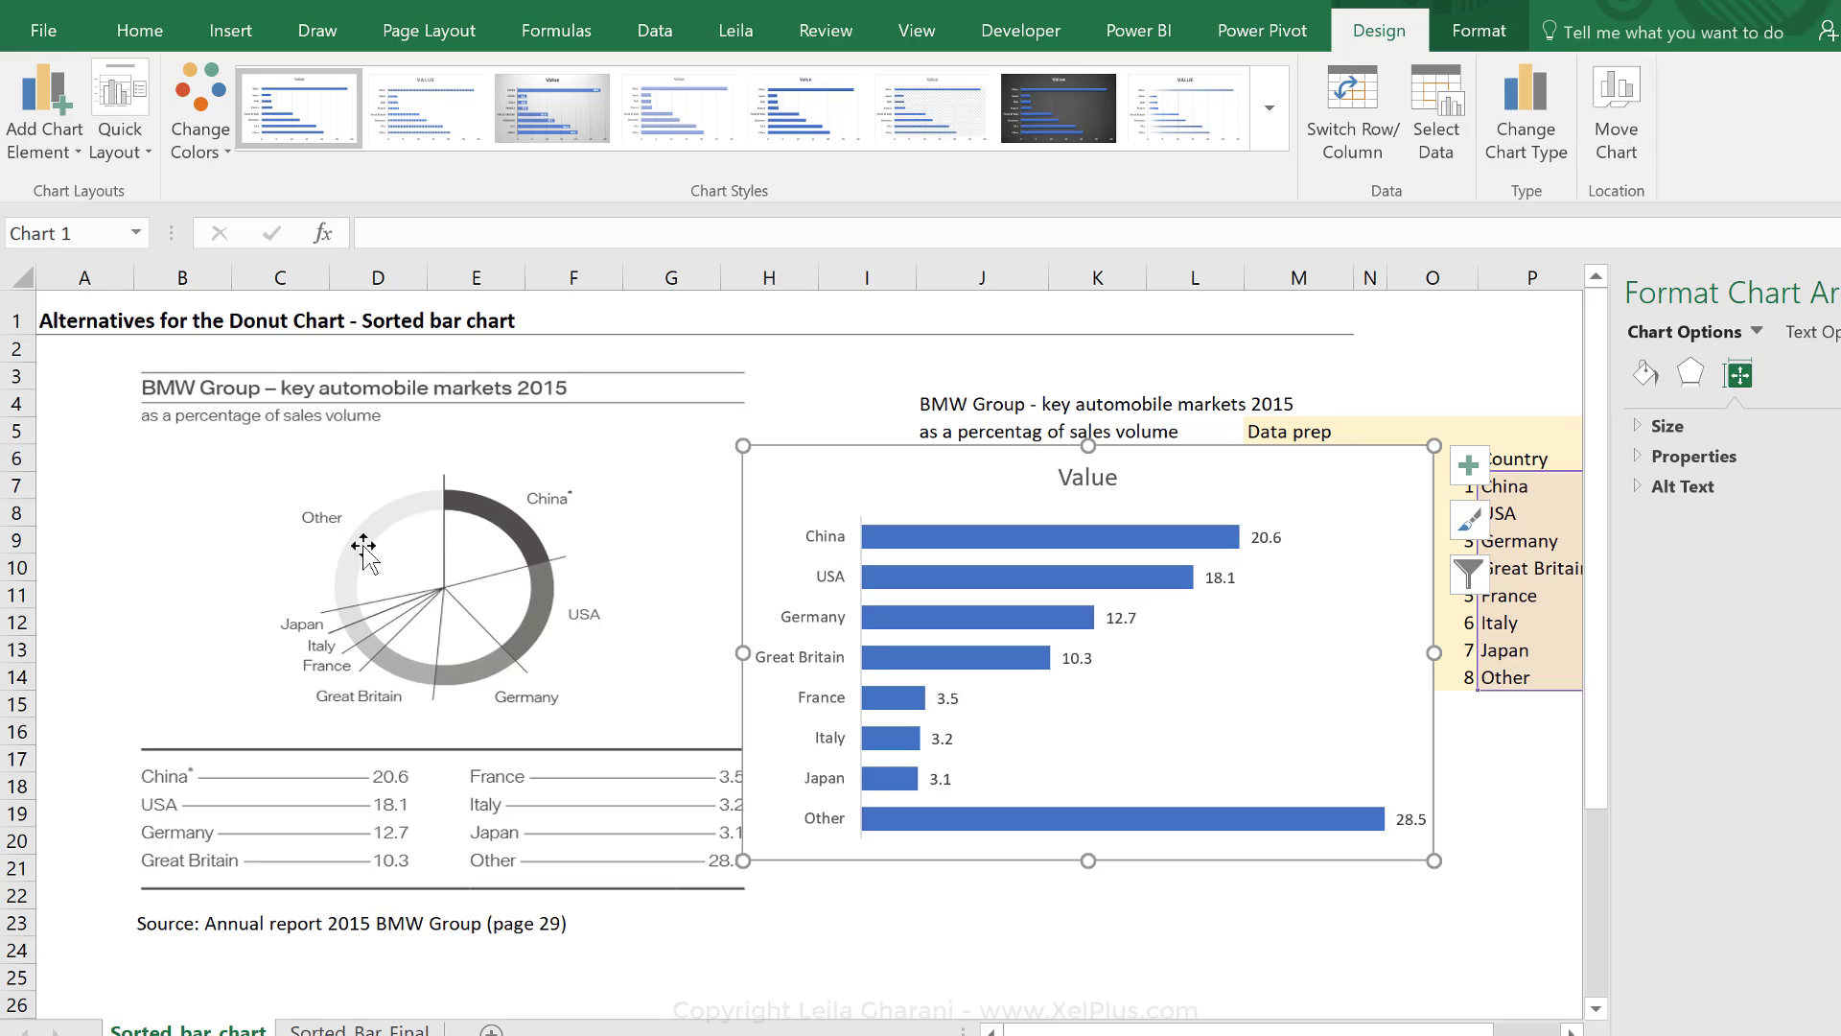
Step: Turn on Vary colors by point for the fill of the Value series
left_click(1038, 550)
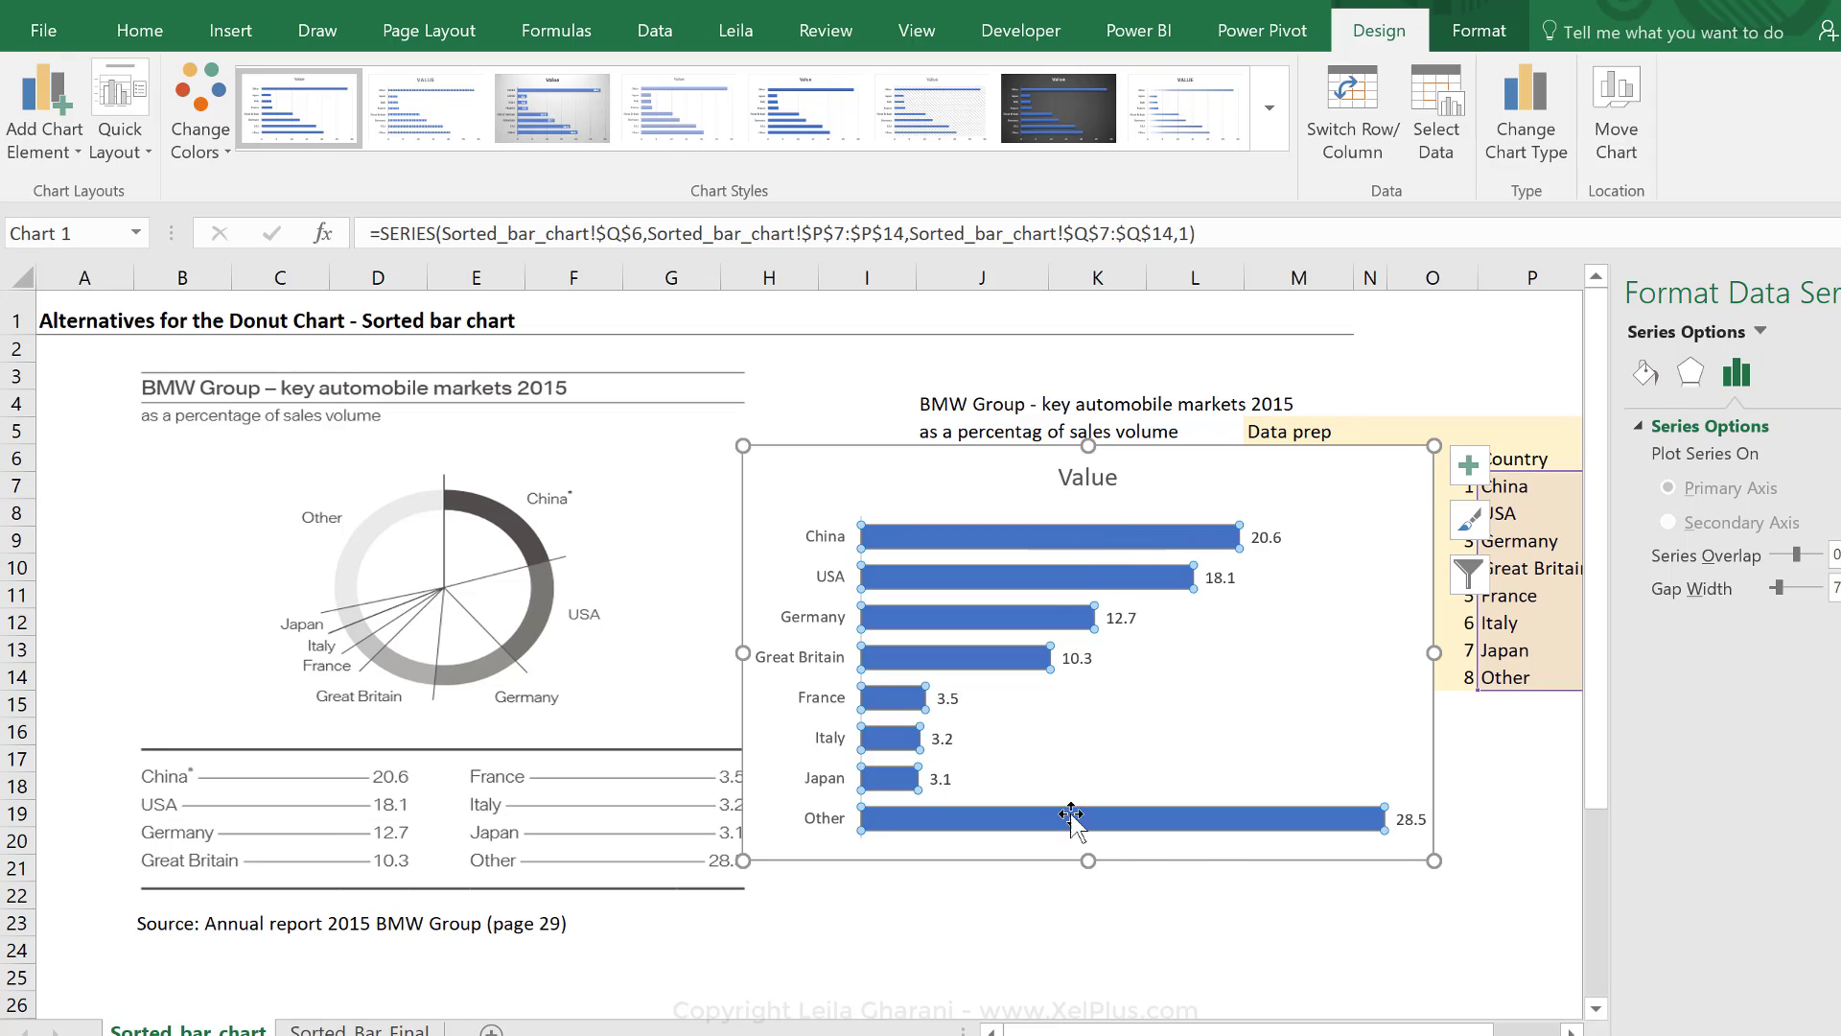
left_click(1646, 373)
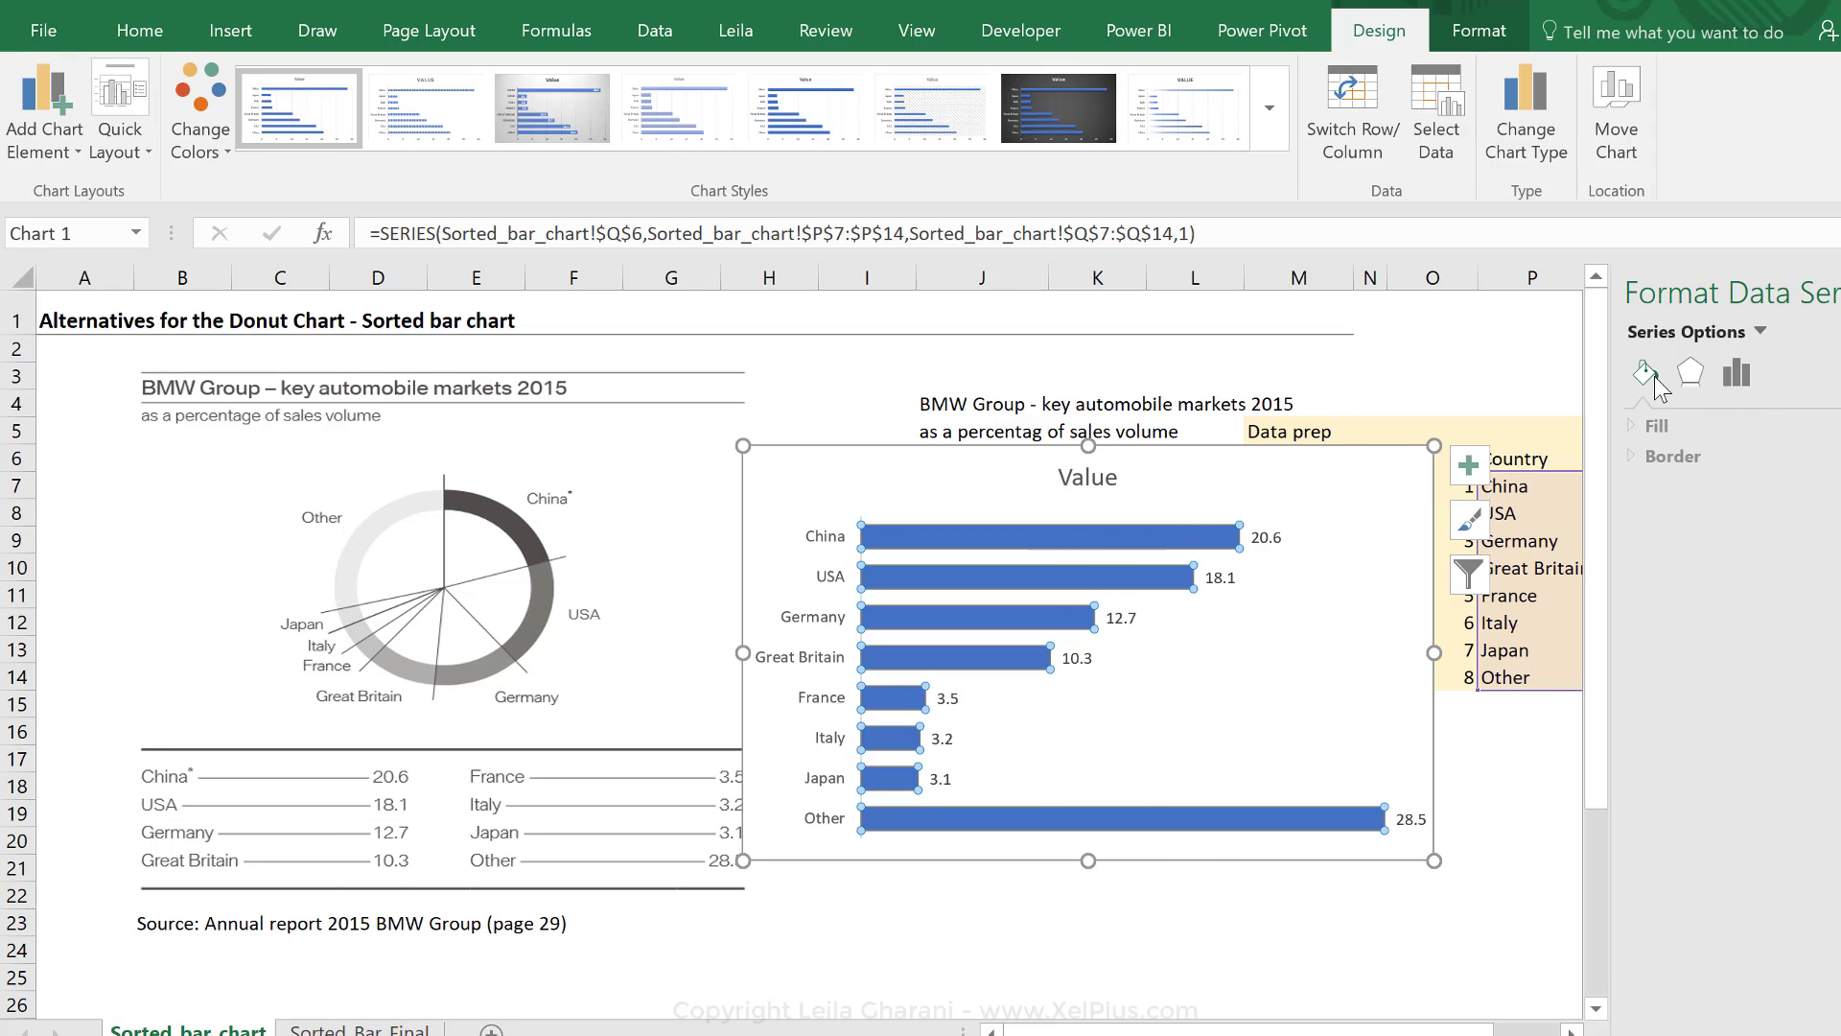
left_click(1642, 427)
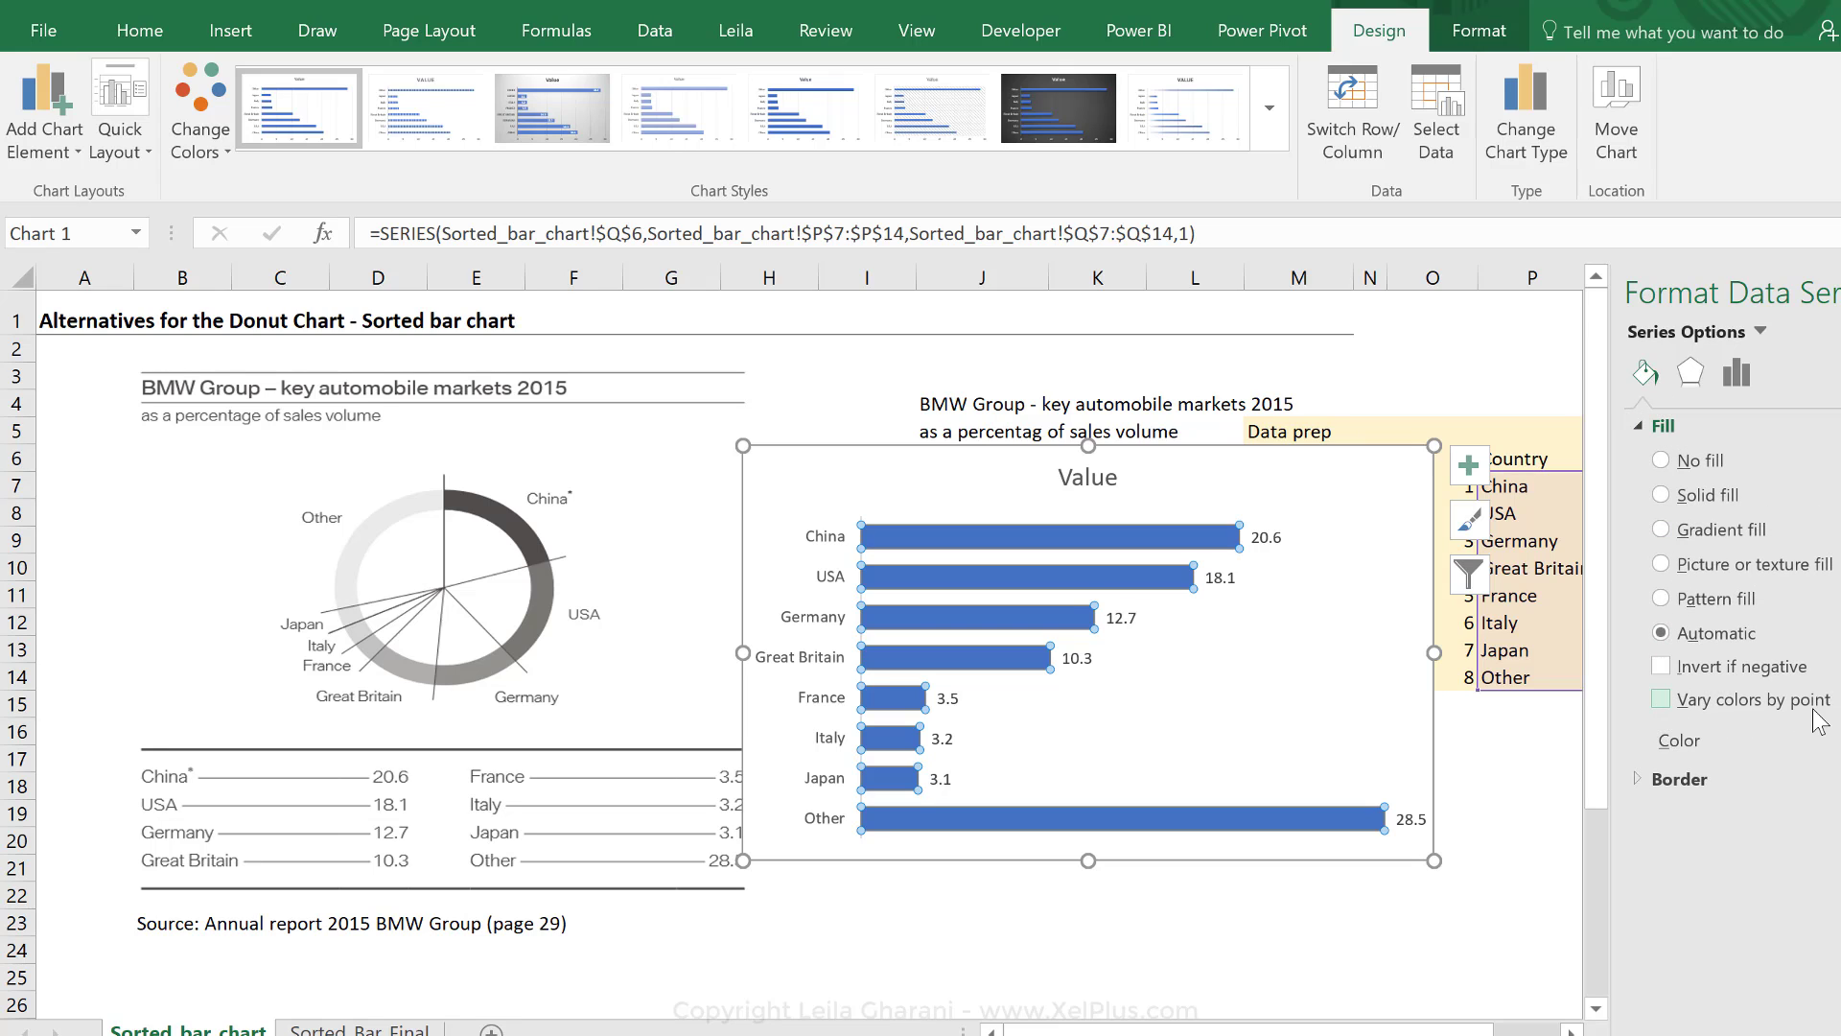
left_click(1661, 700)
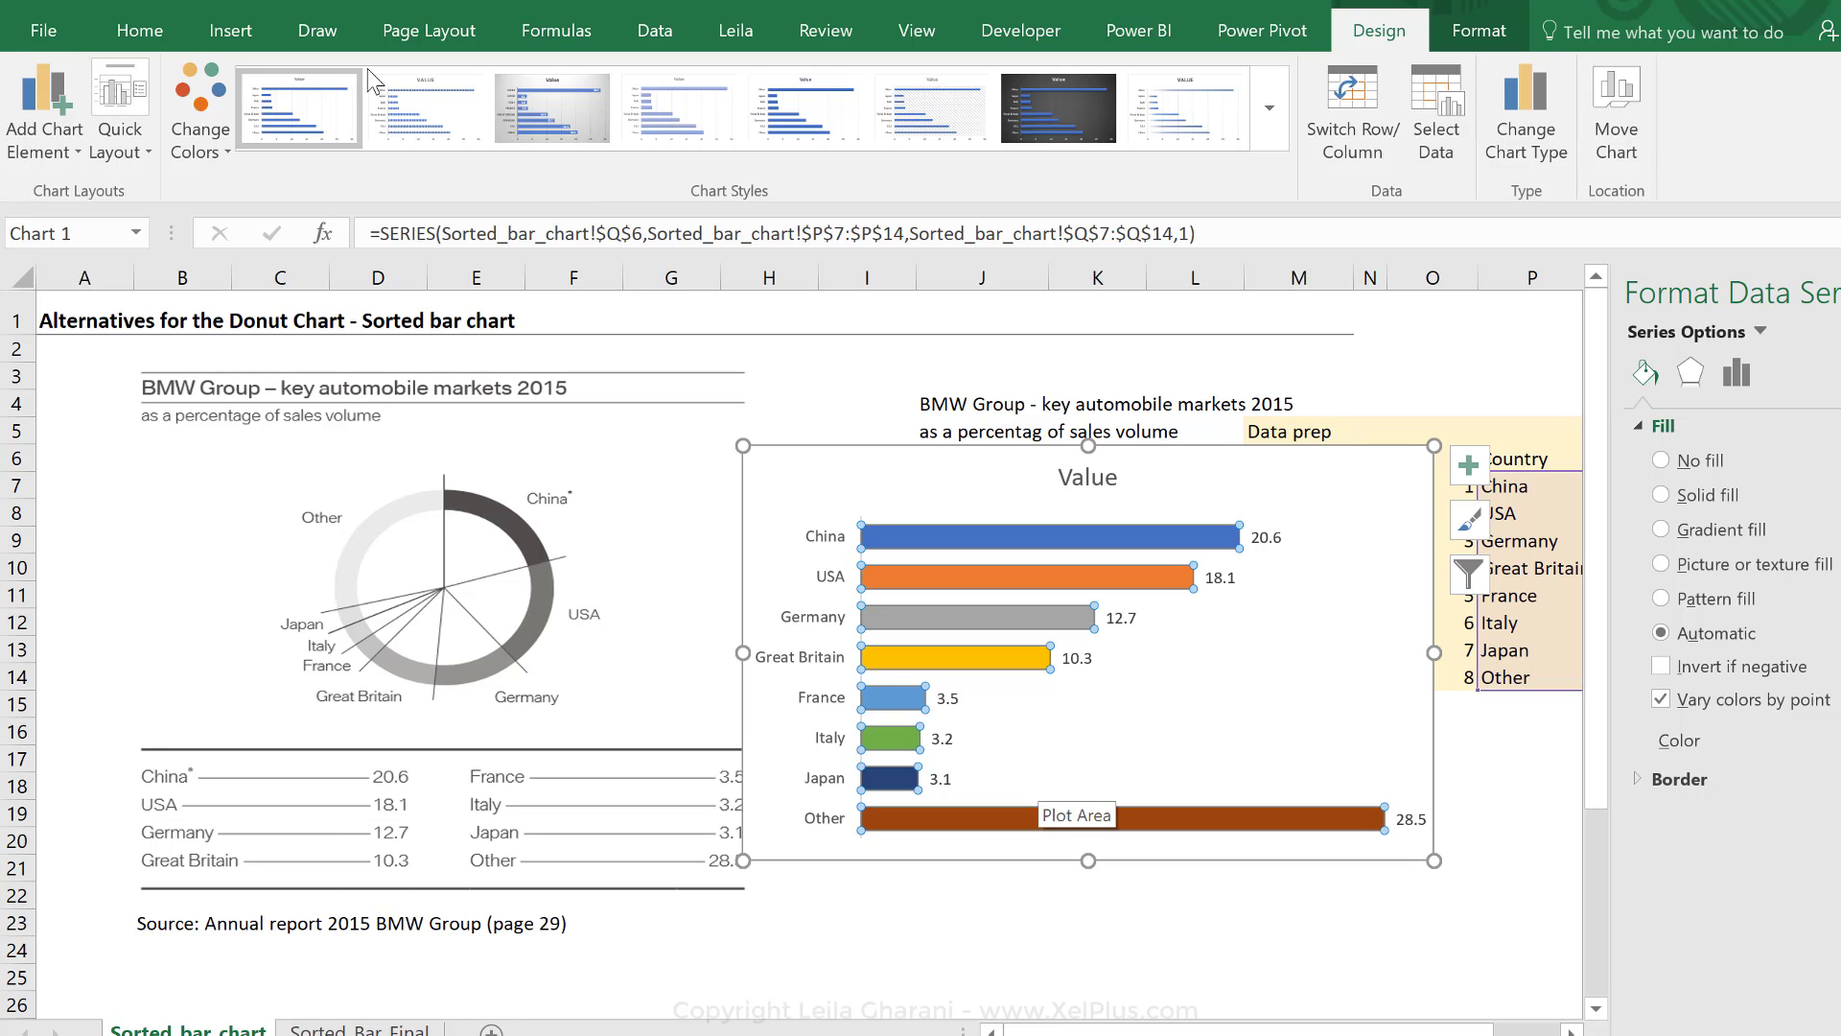
Step: Look at the options for creating new custom theme colors and close them without saving
left_click(487, 31)
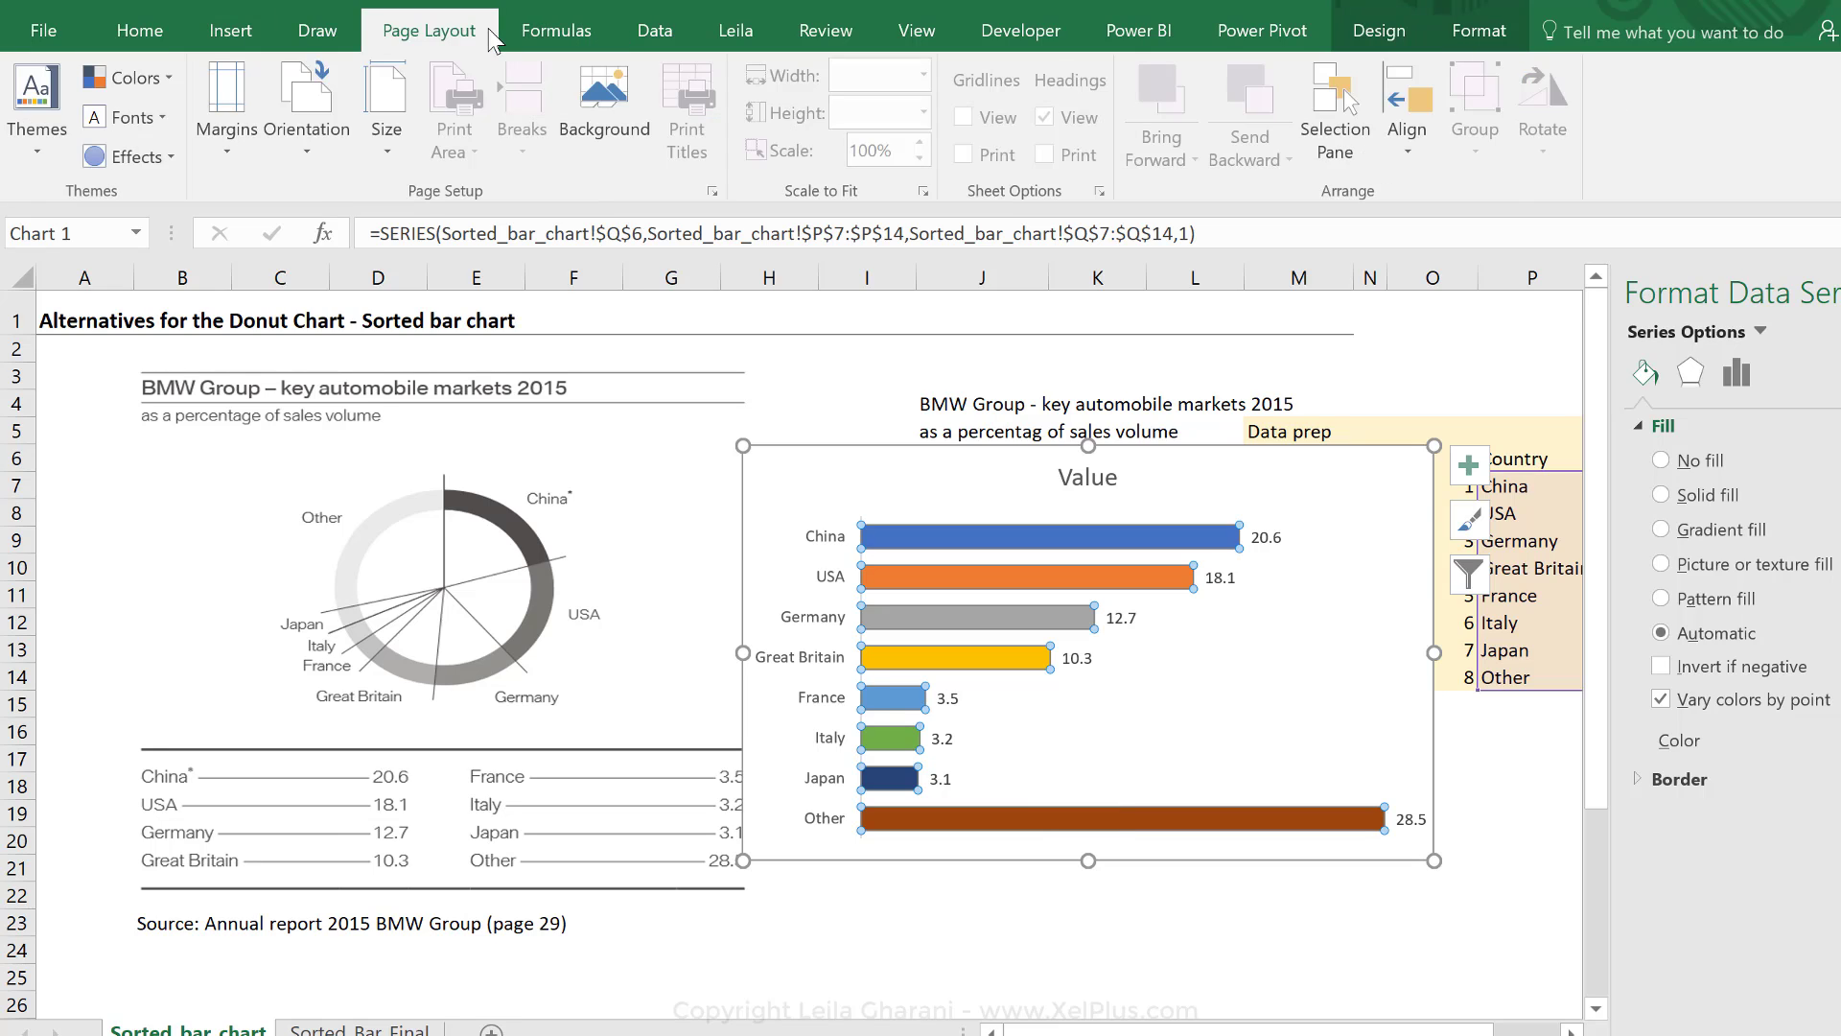
left_click(173, 80)
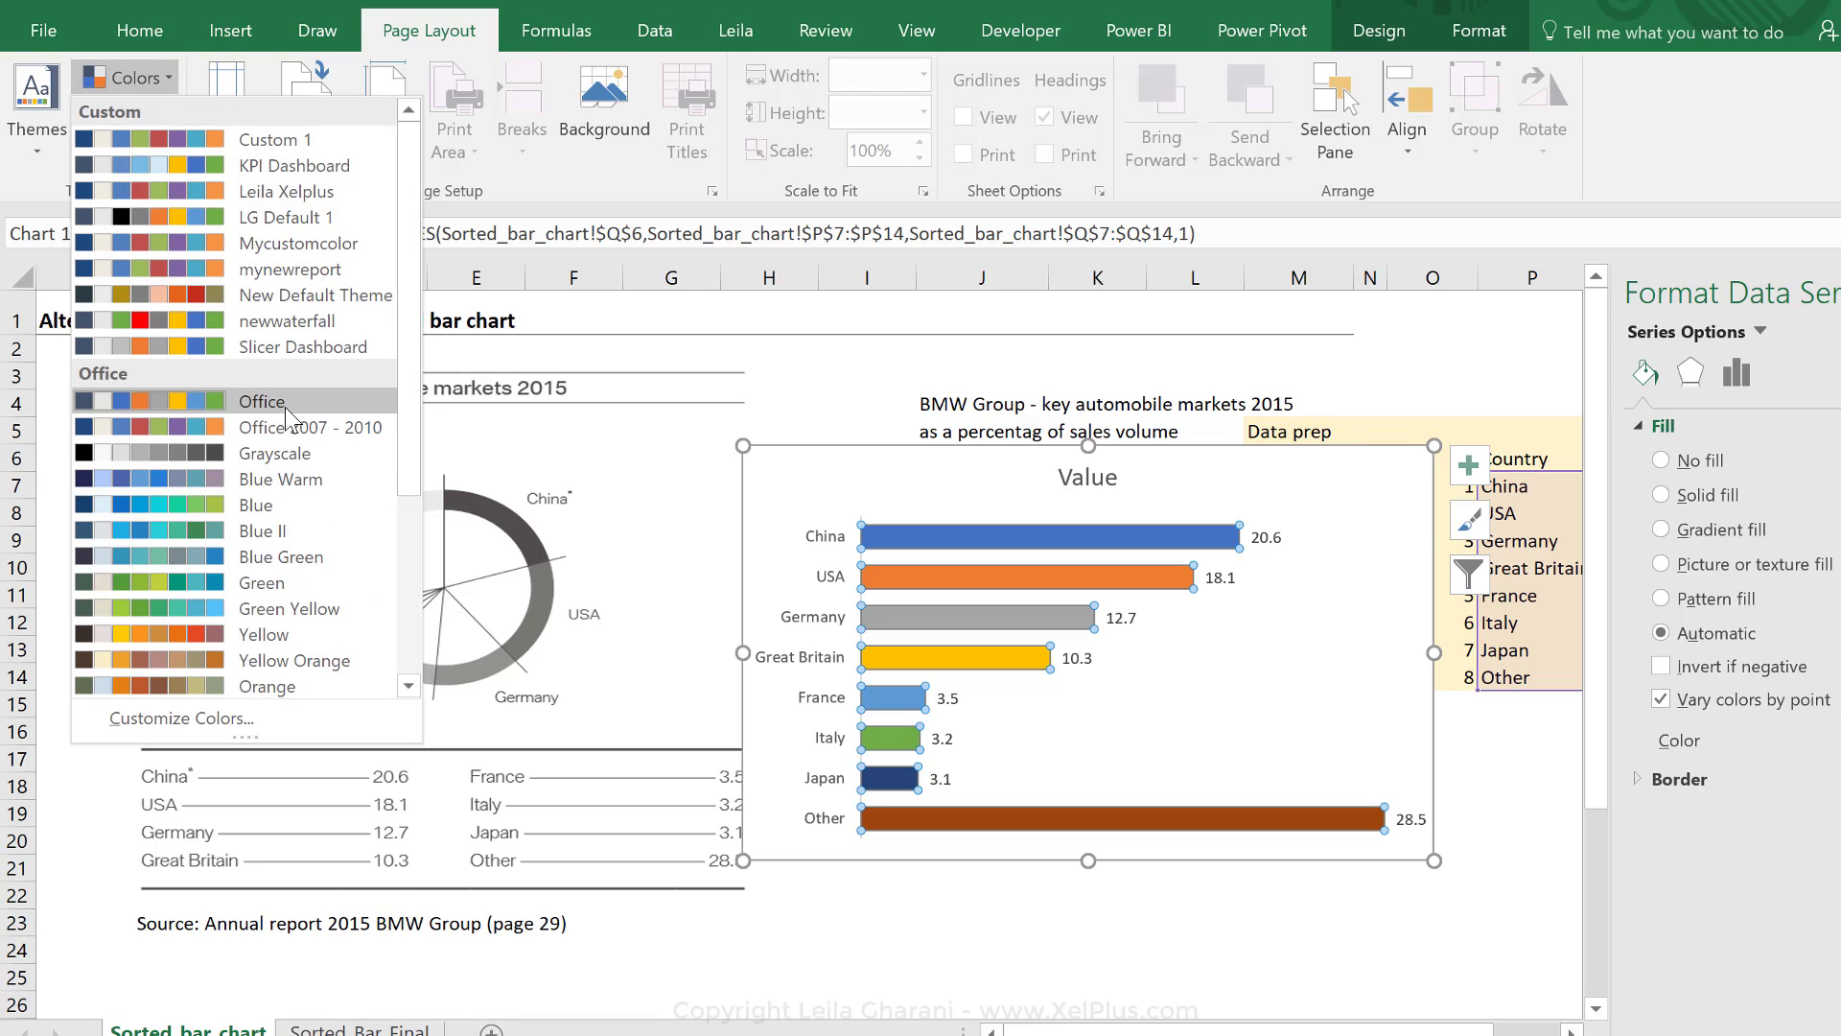
left_click(213, 730)
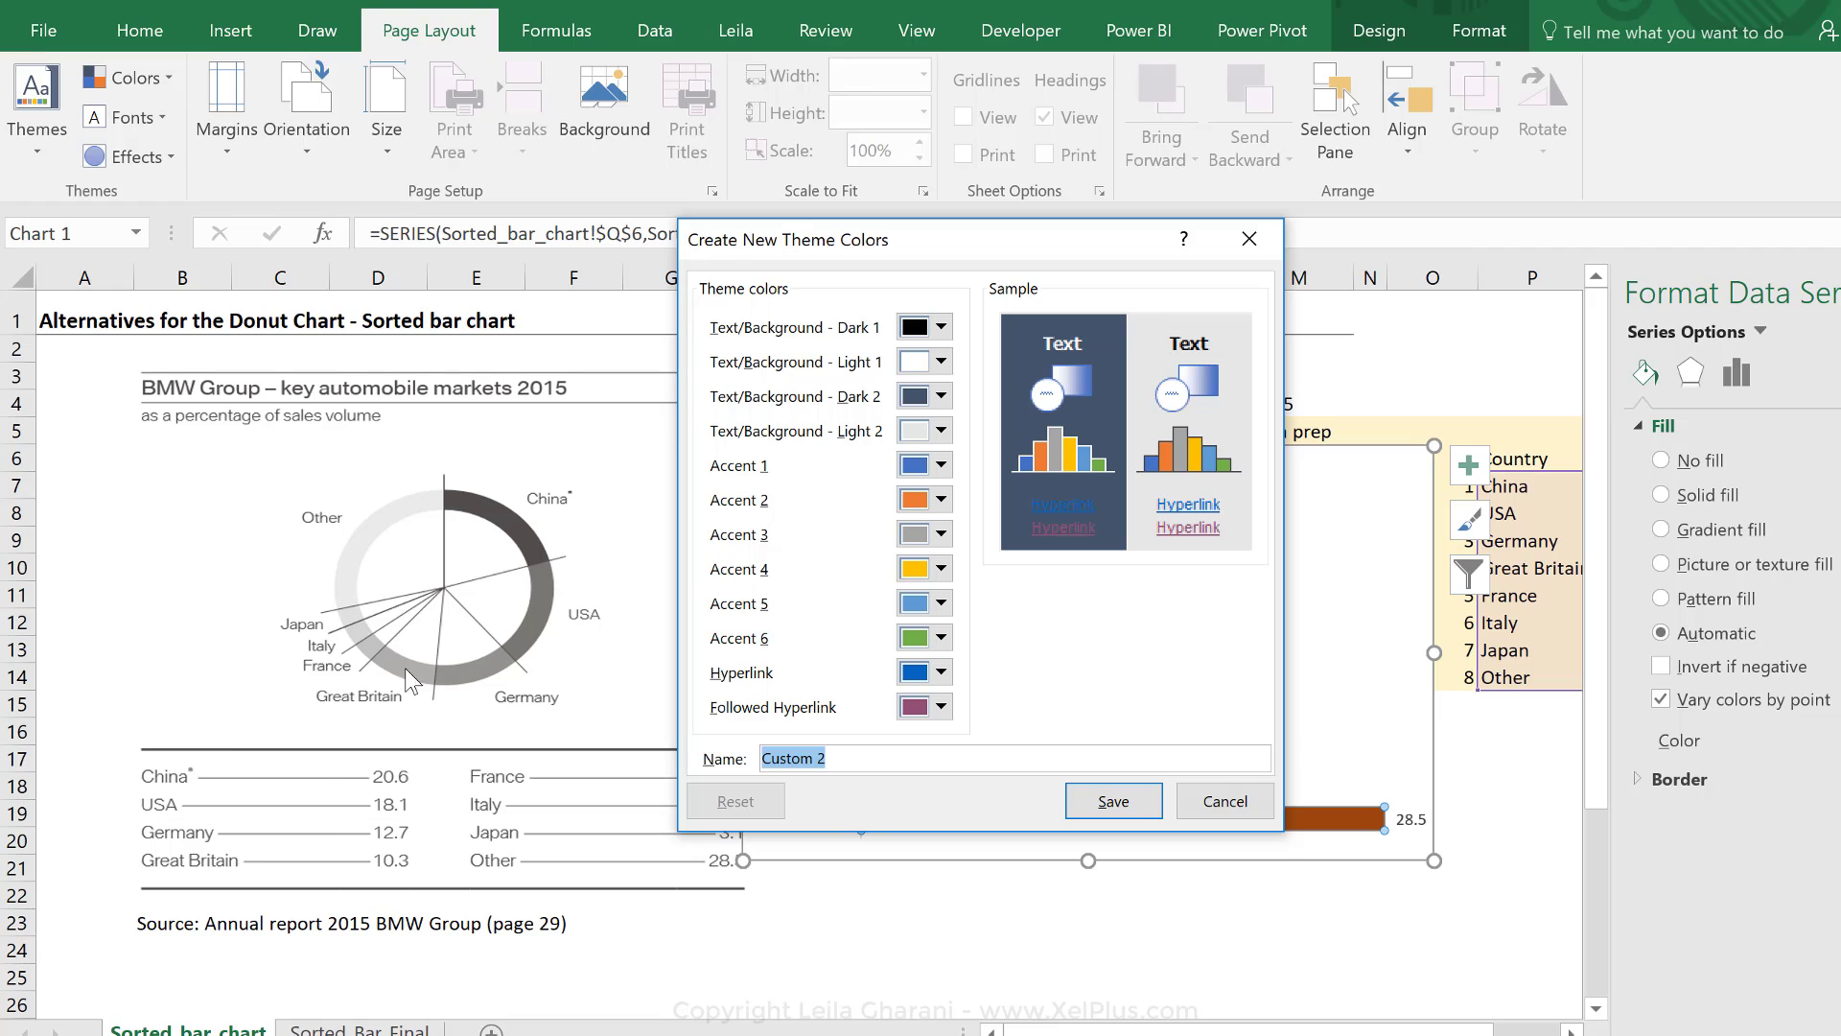
left_click_drag(994, 254, 617, 260)
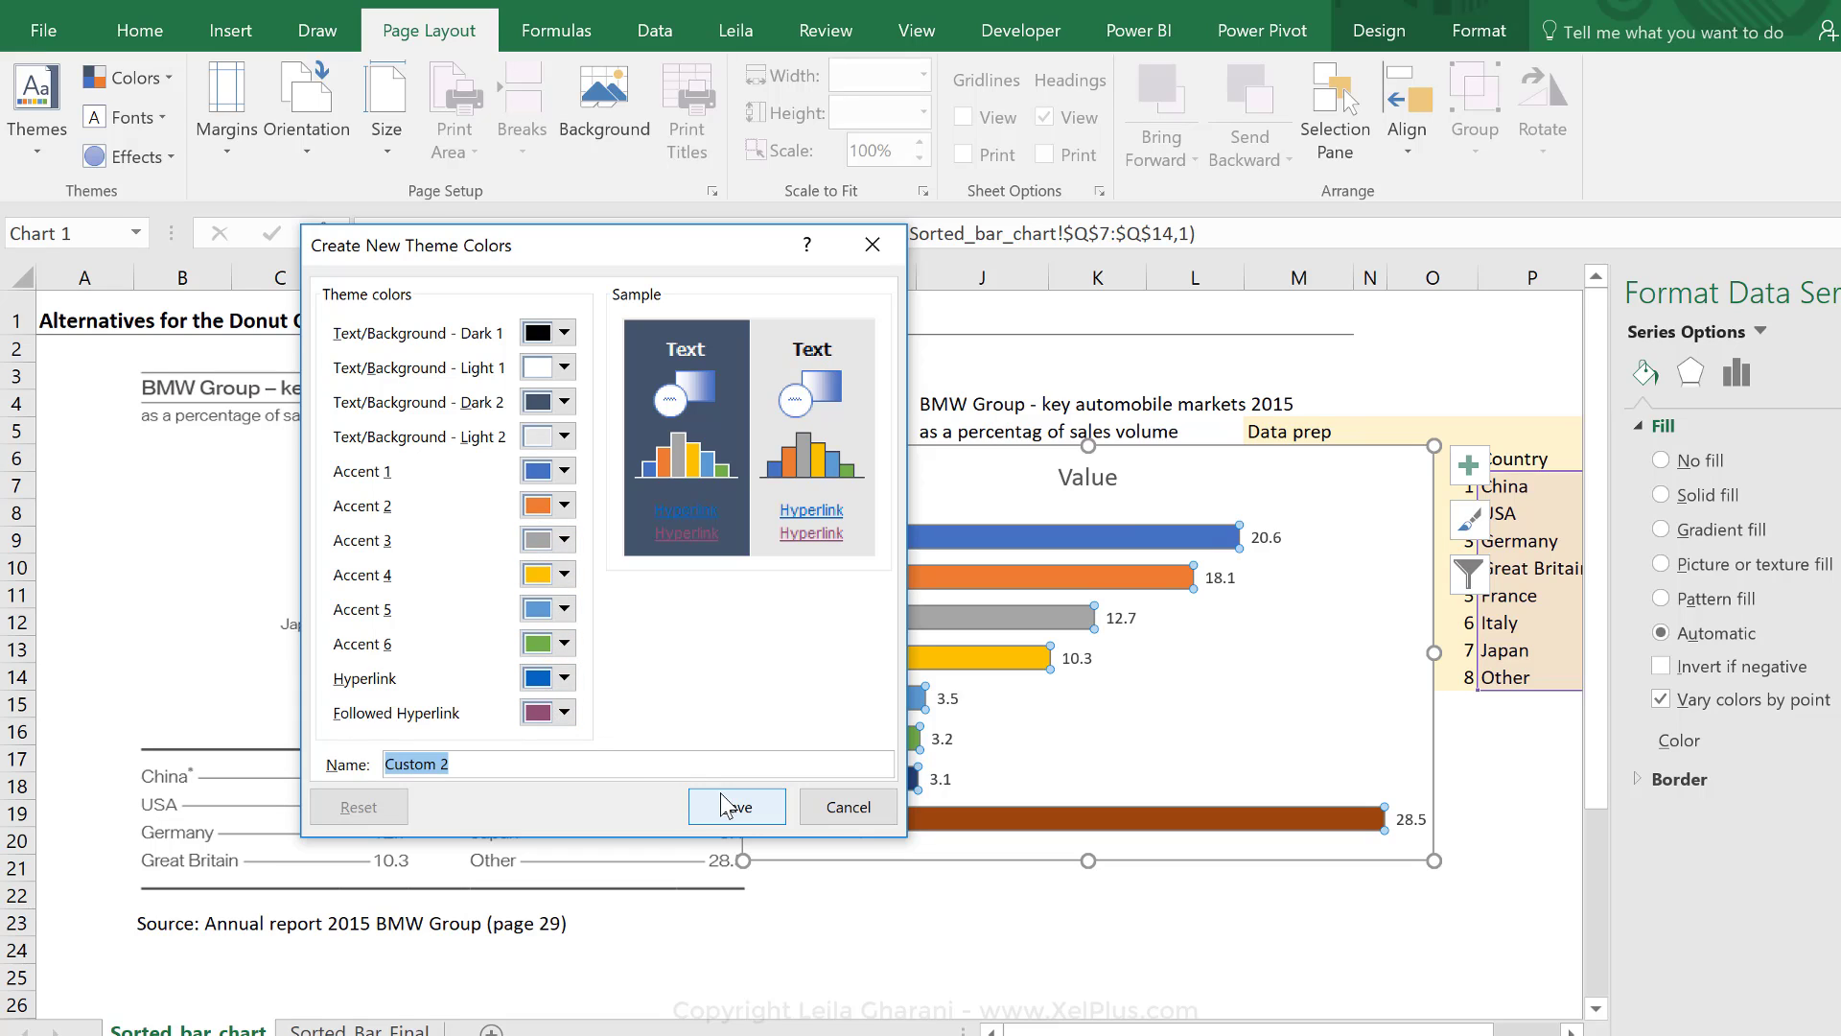
left_click(829, 811)
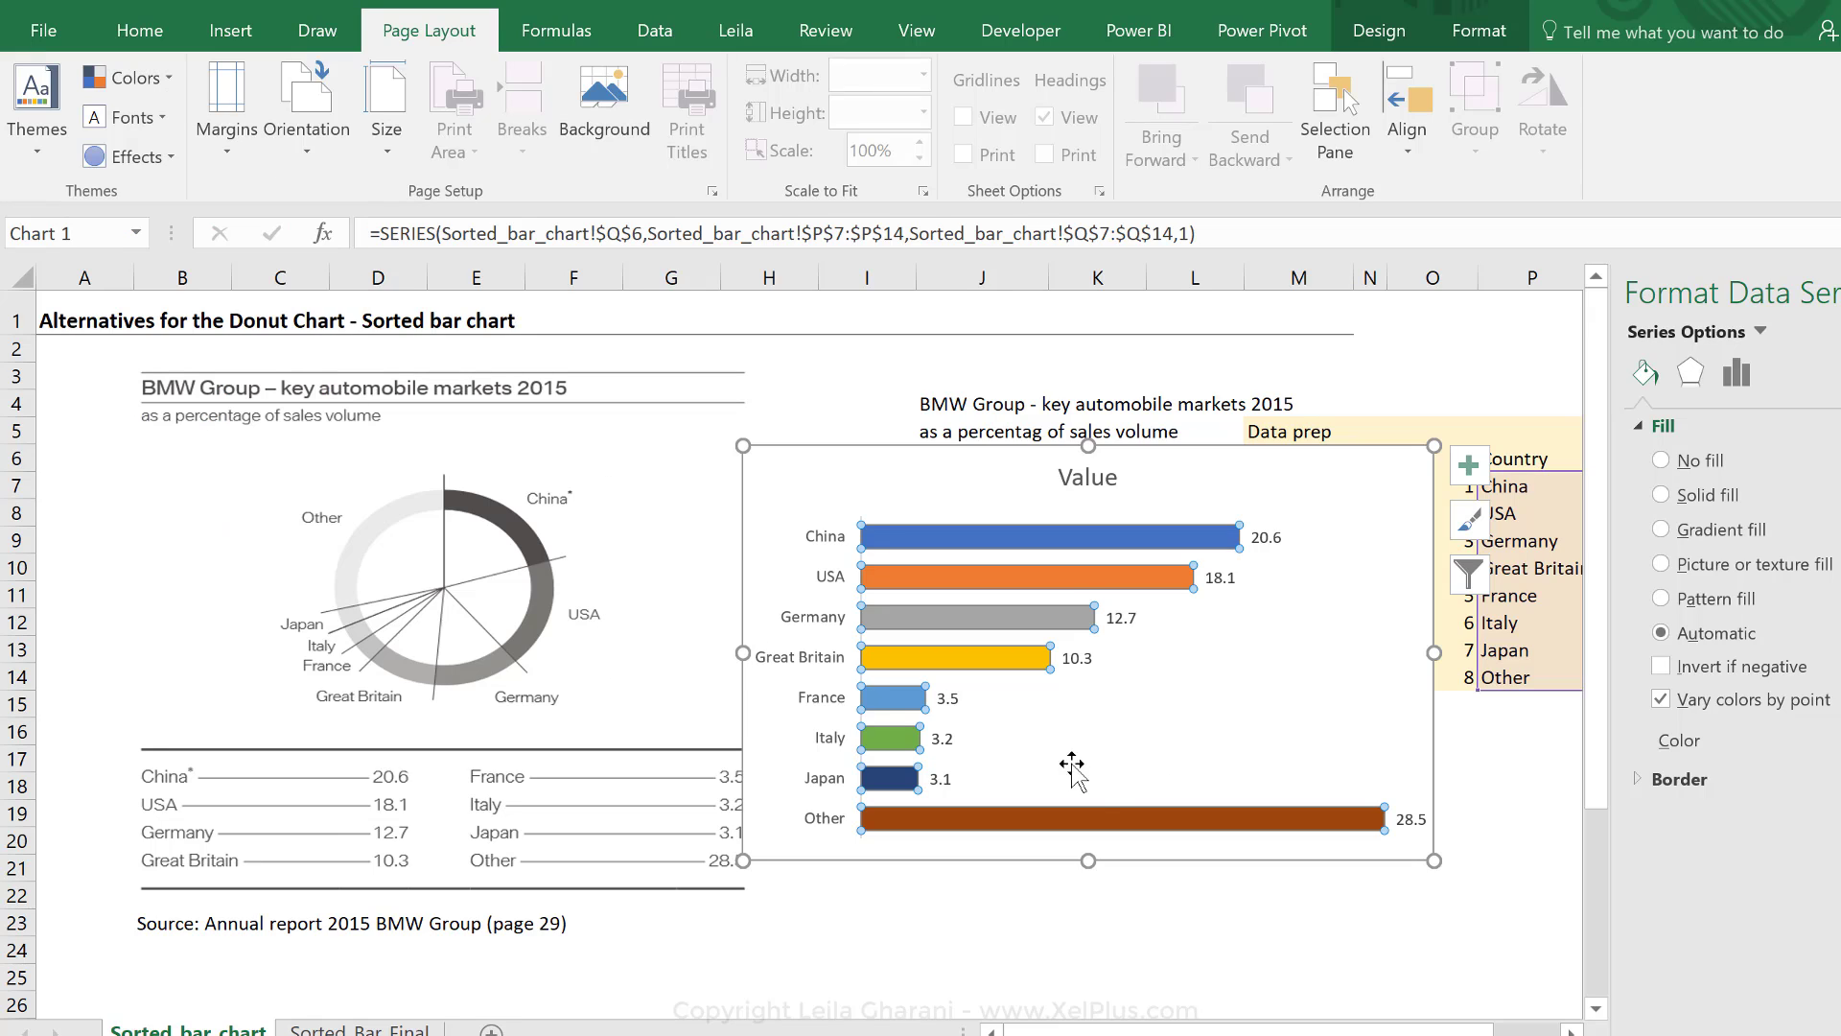
Step: Fill only the China bar with a dark gray theme color to match the donut picture
left_click(1061, 535)
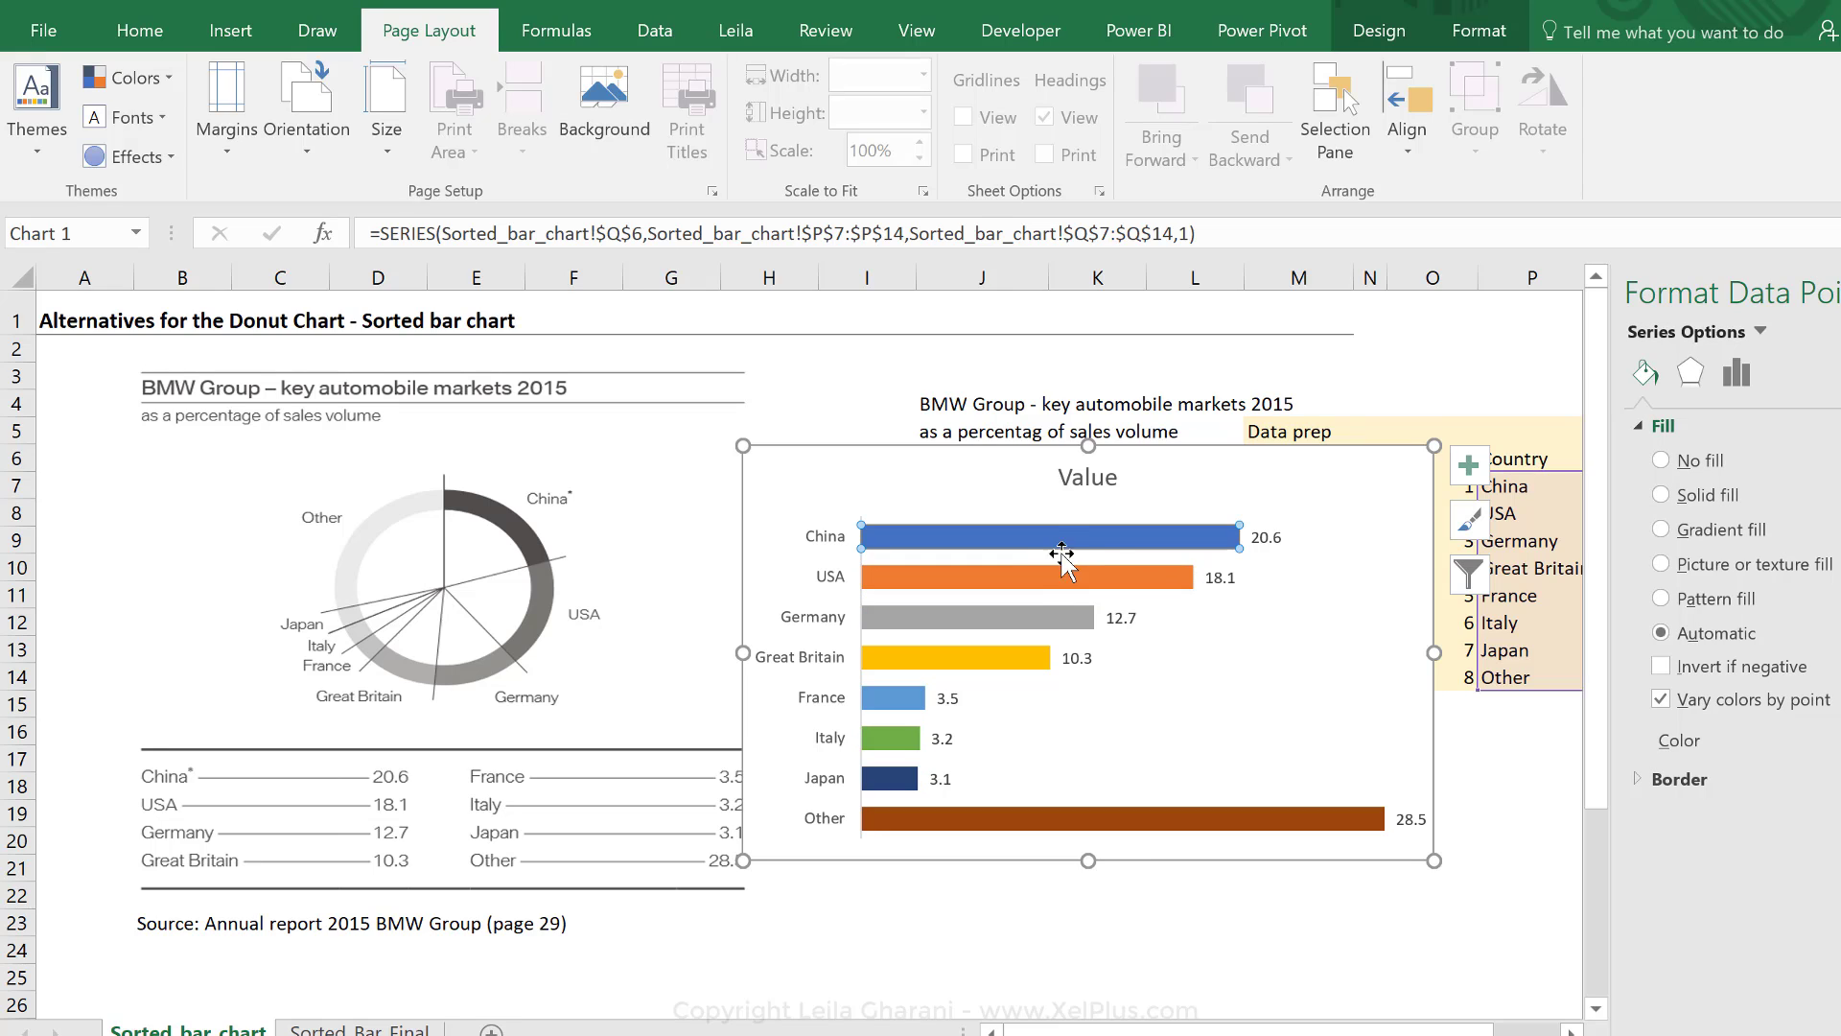
left_click(1035, 579)
left_click(1023, 534)
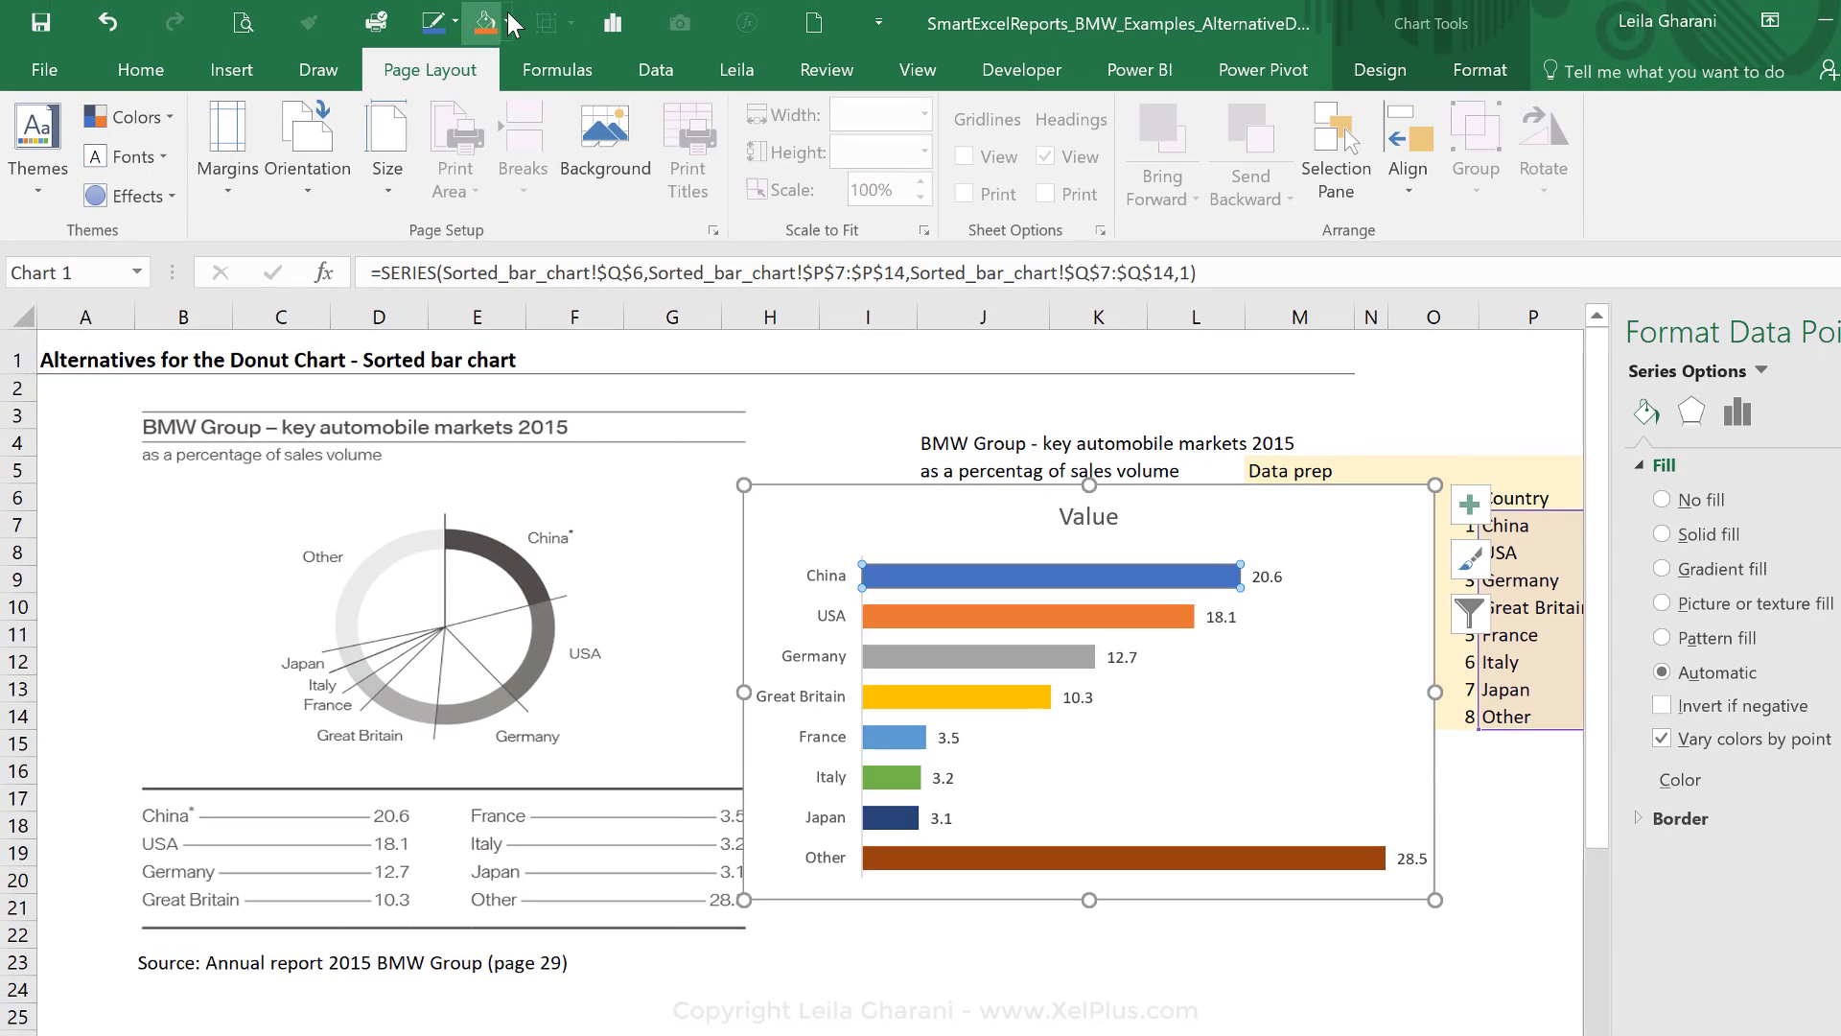
left_click(509, 21)
left_click(509, 21)
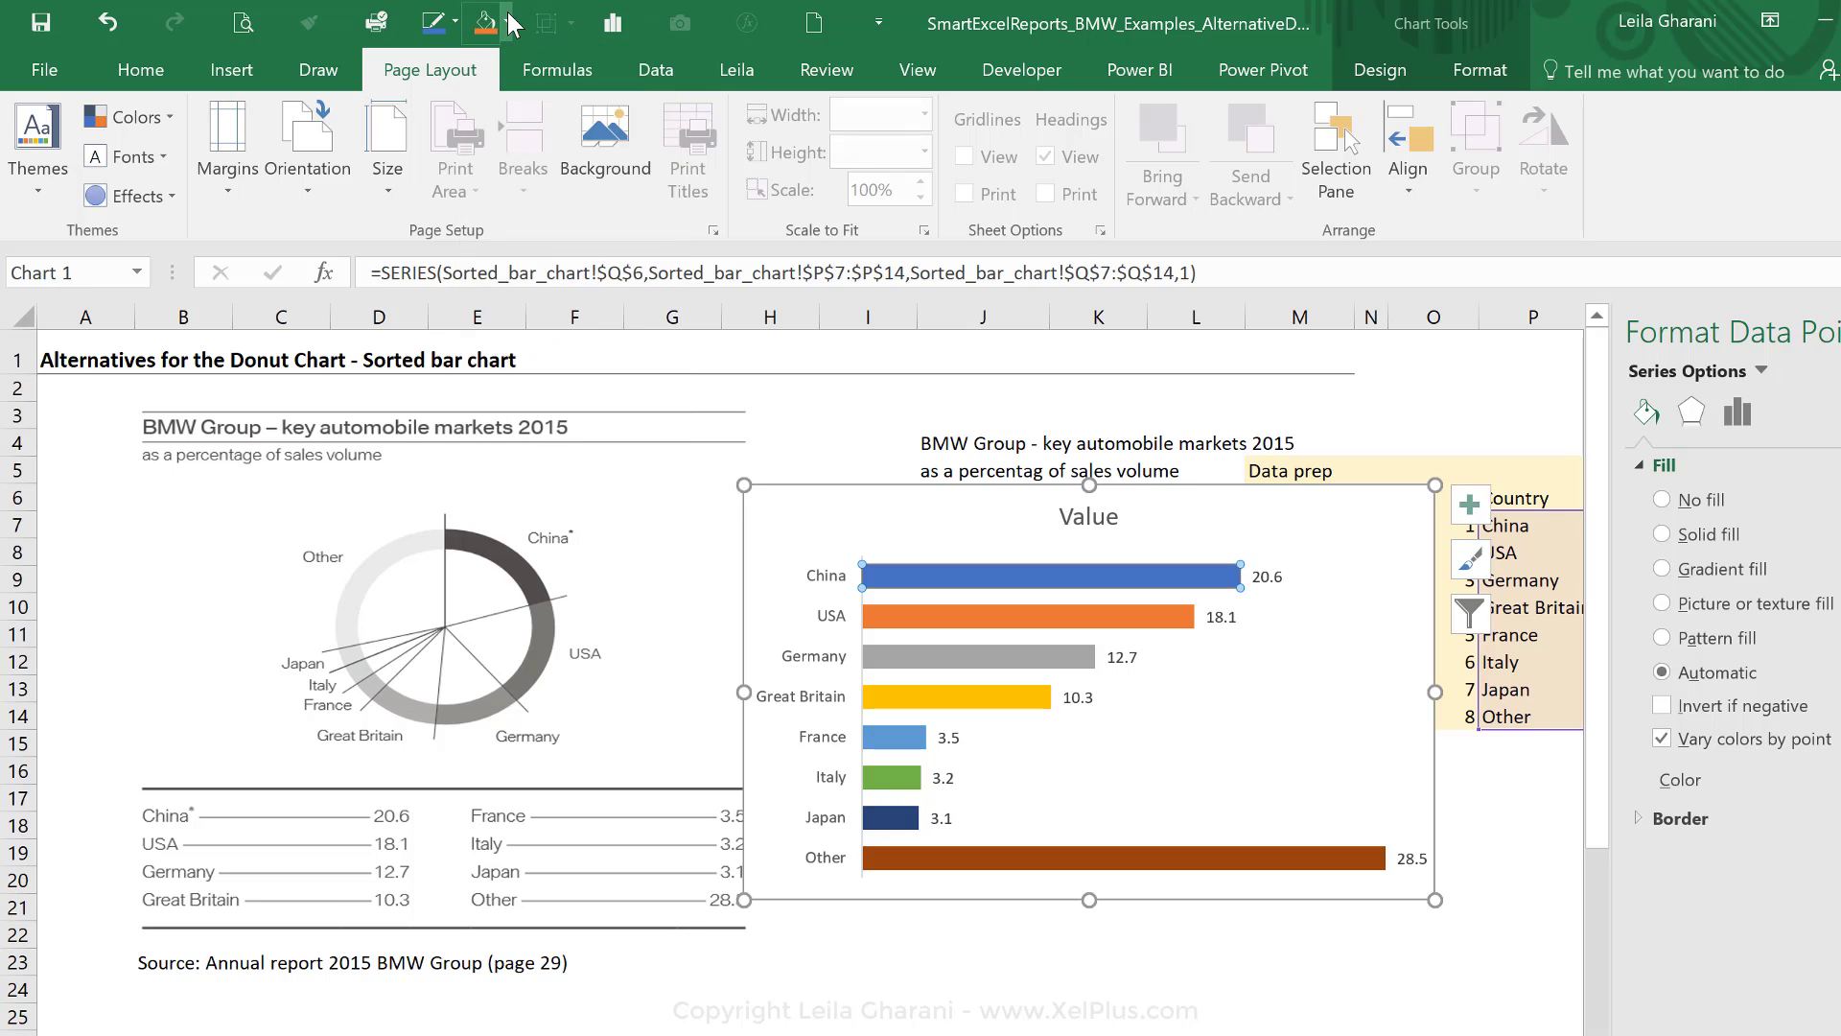
left_click(1454, 37)
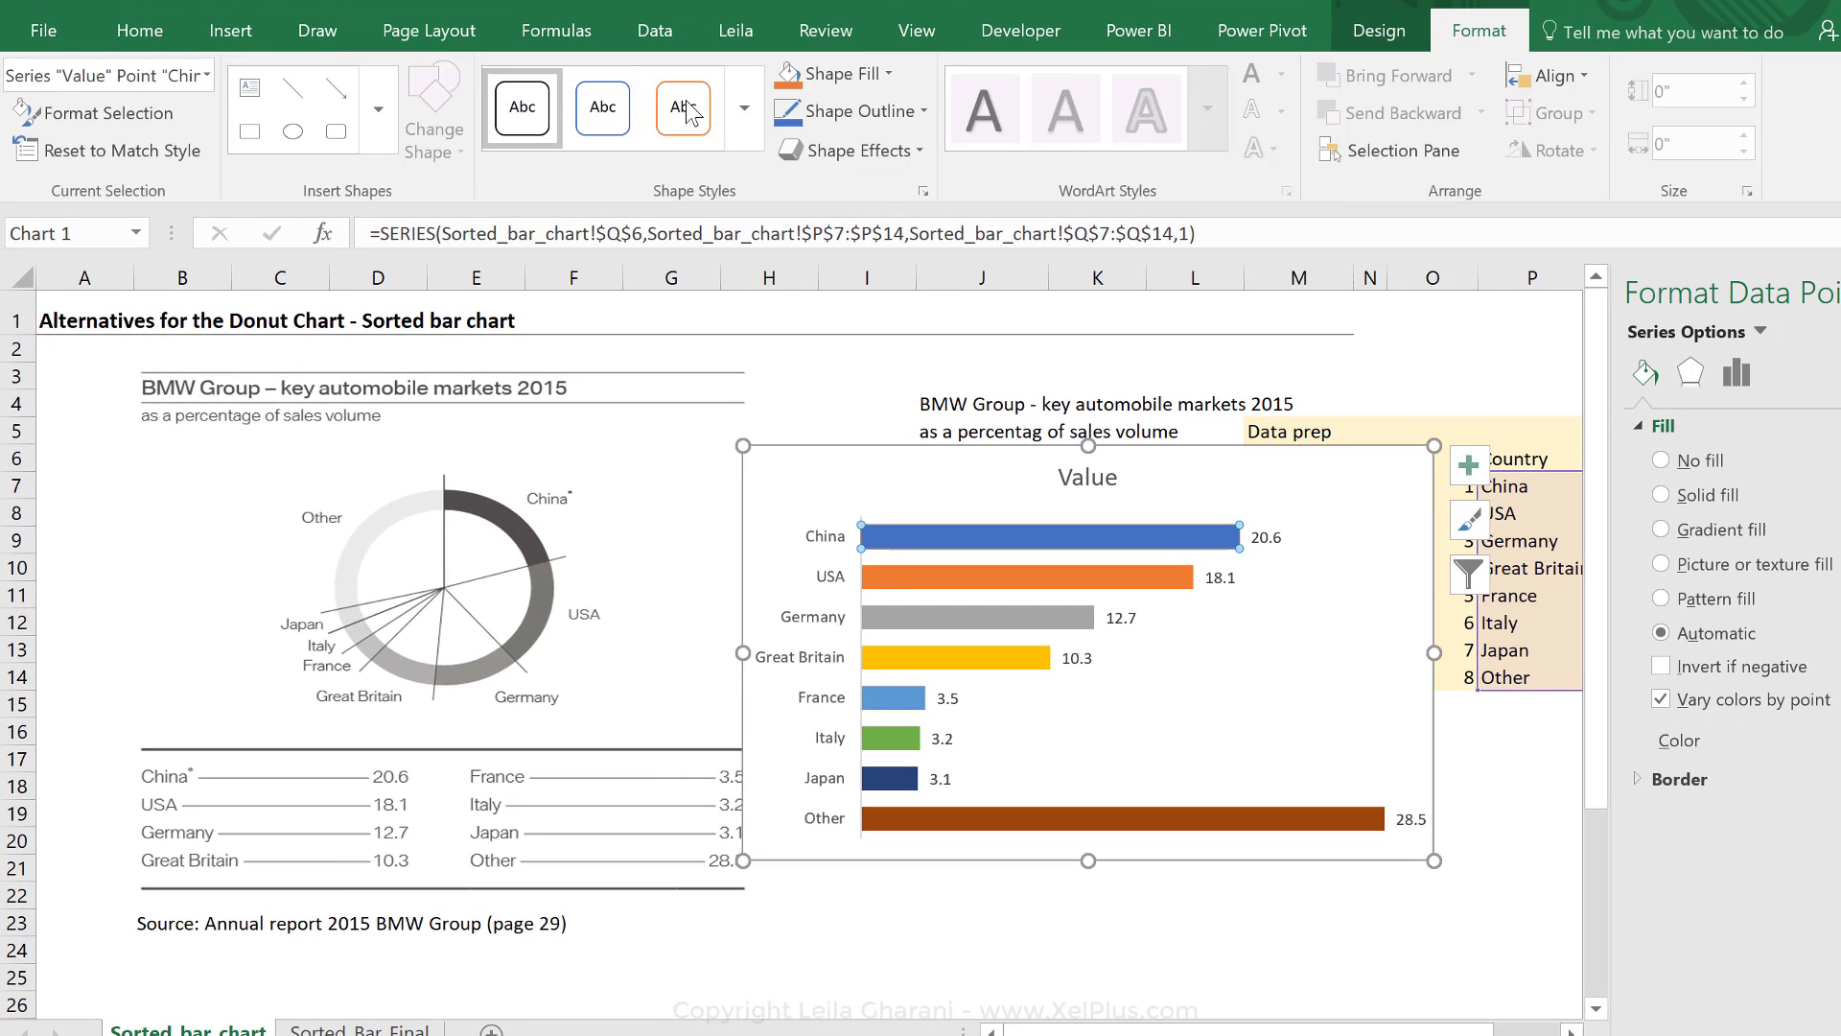
left_click(880, 75)
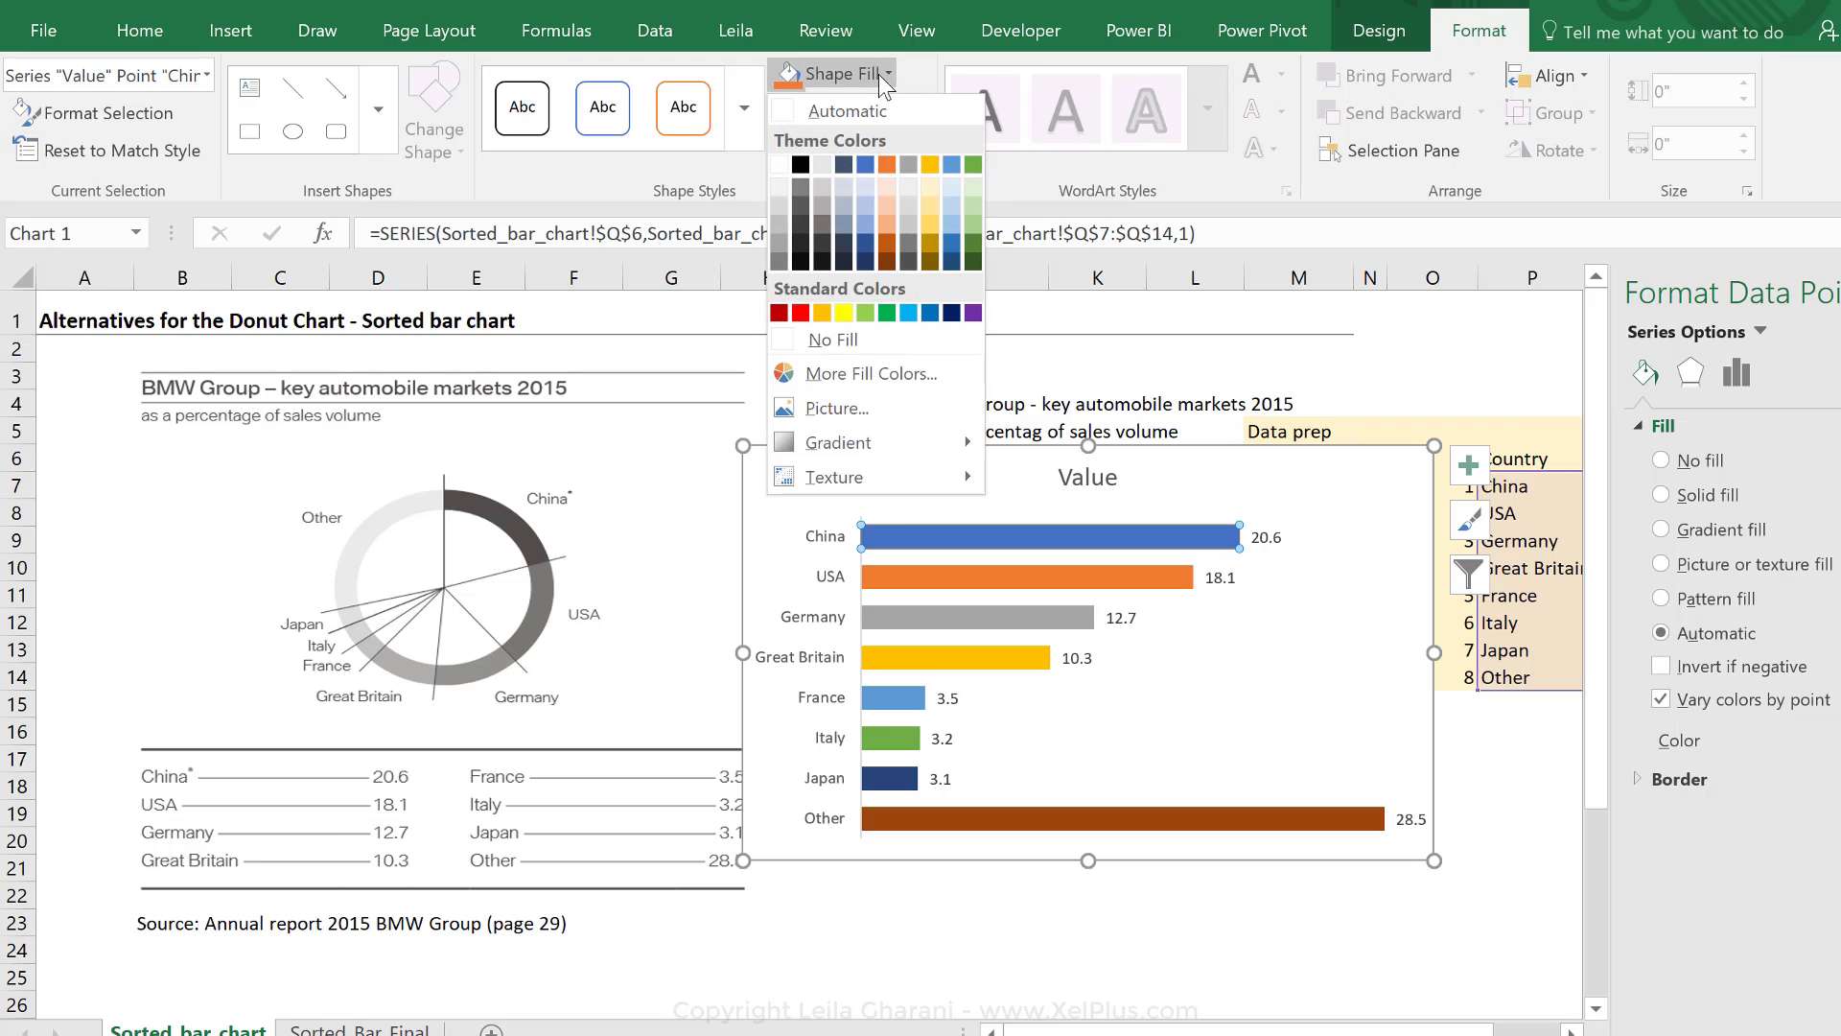
left_click(797, 211)
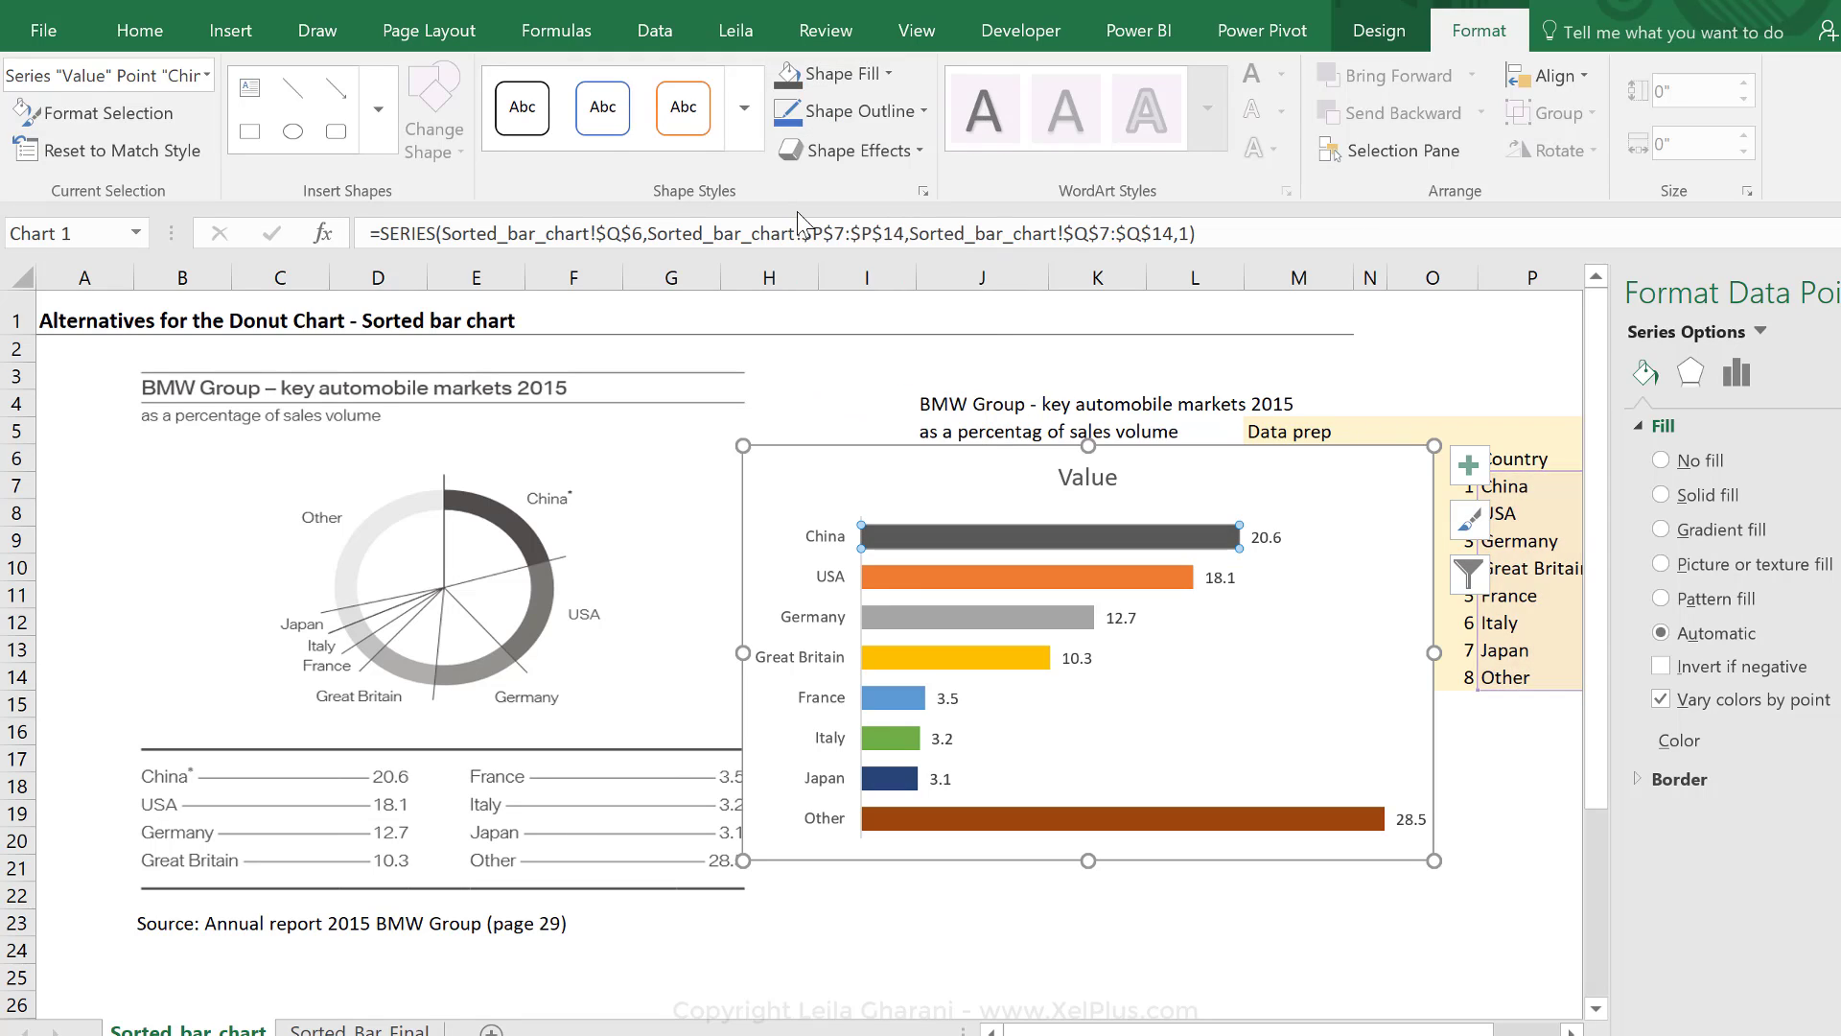
Step: Fill the USA bar with a gray one shade lighter than the China bar
left_click(1011, 583)
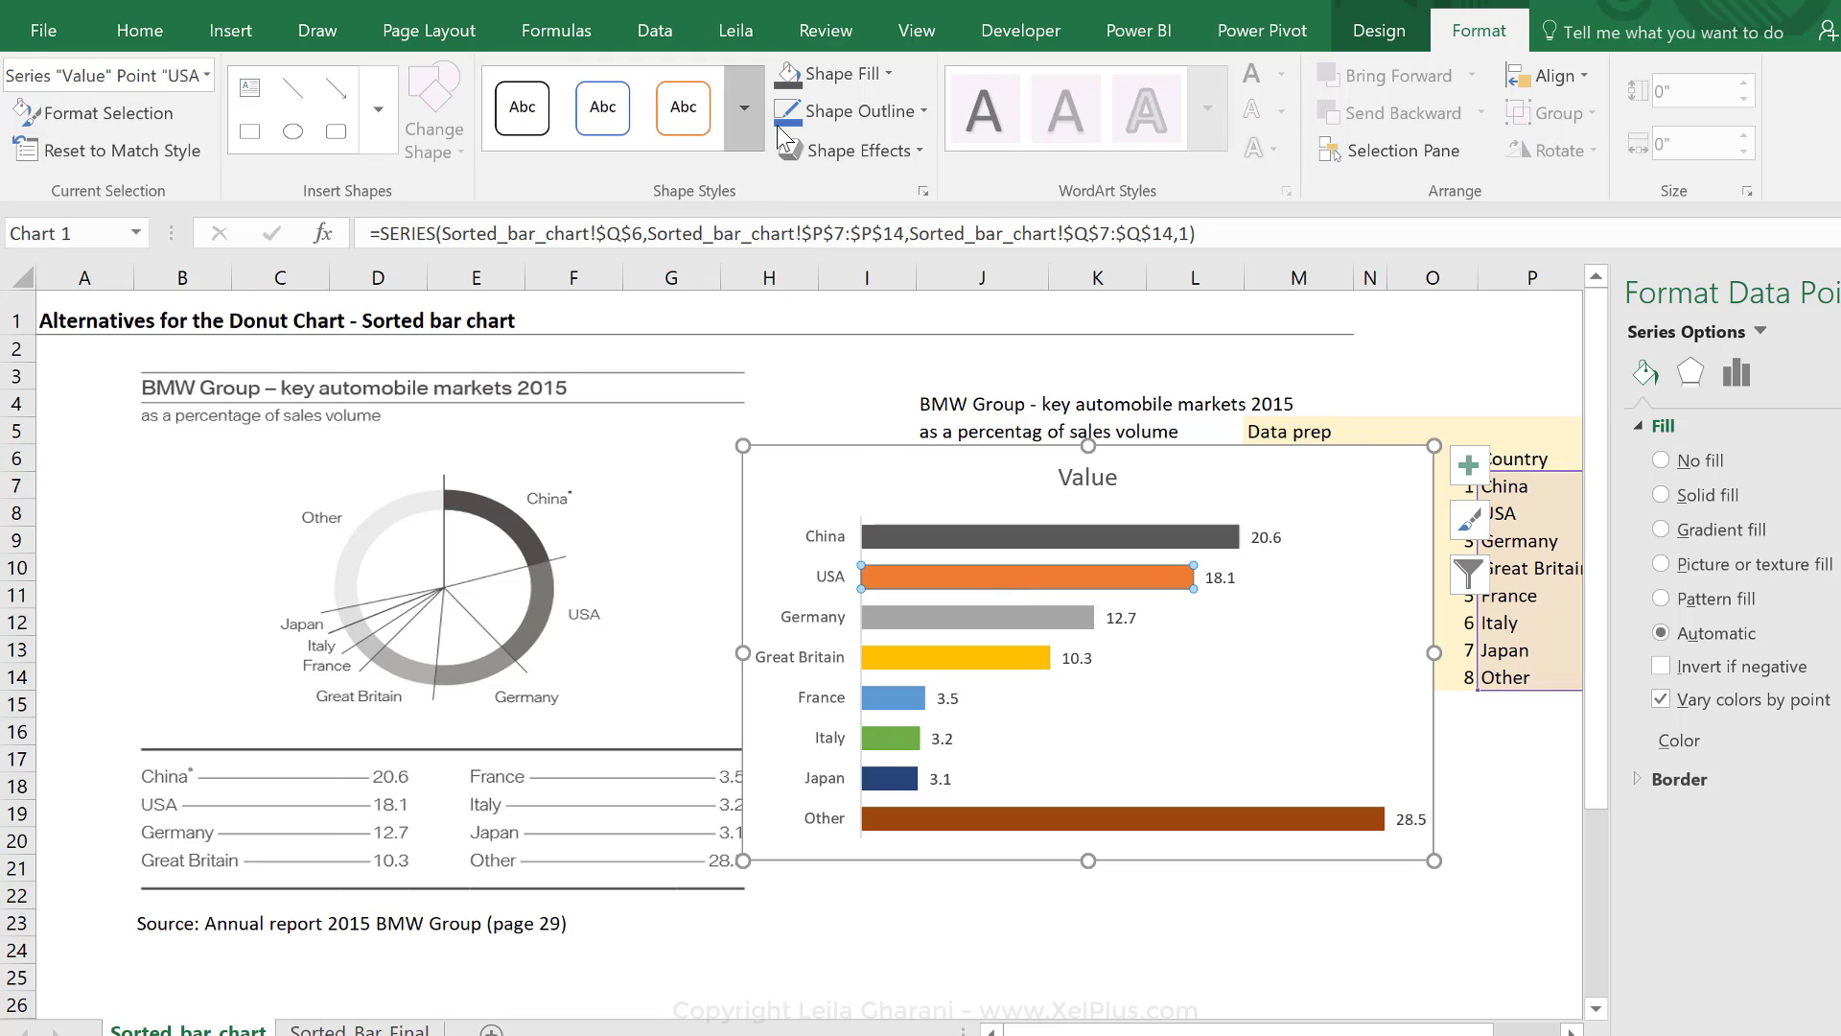
left_click(830, 74)
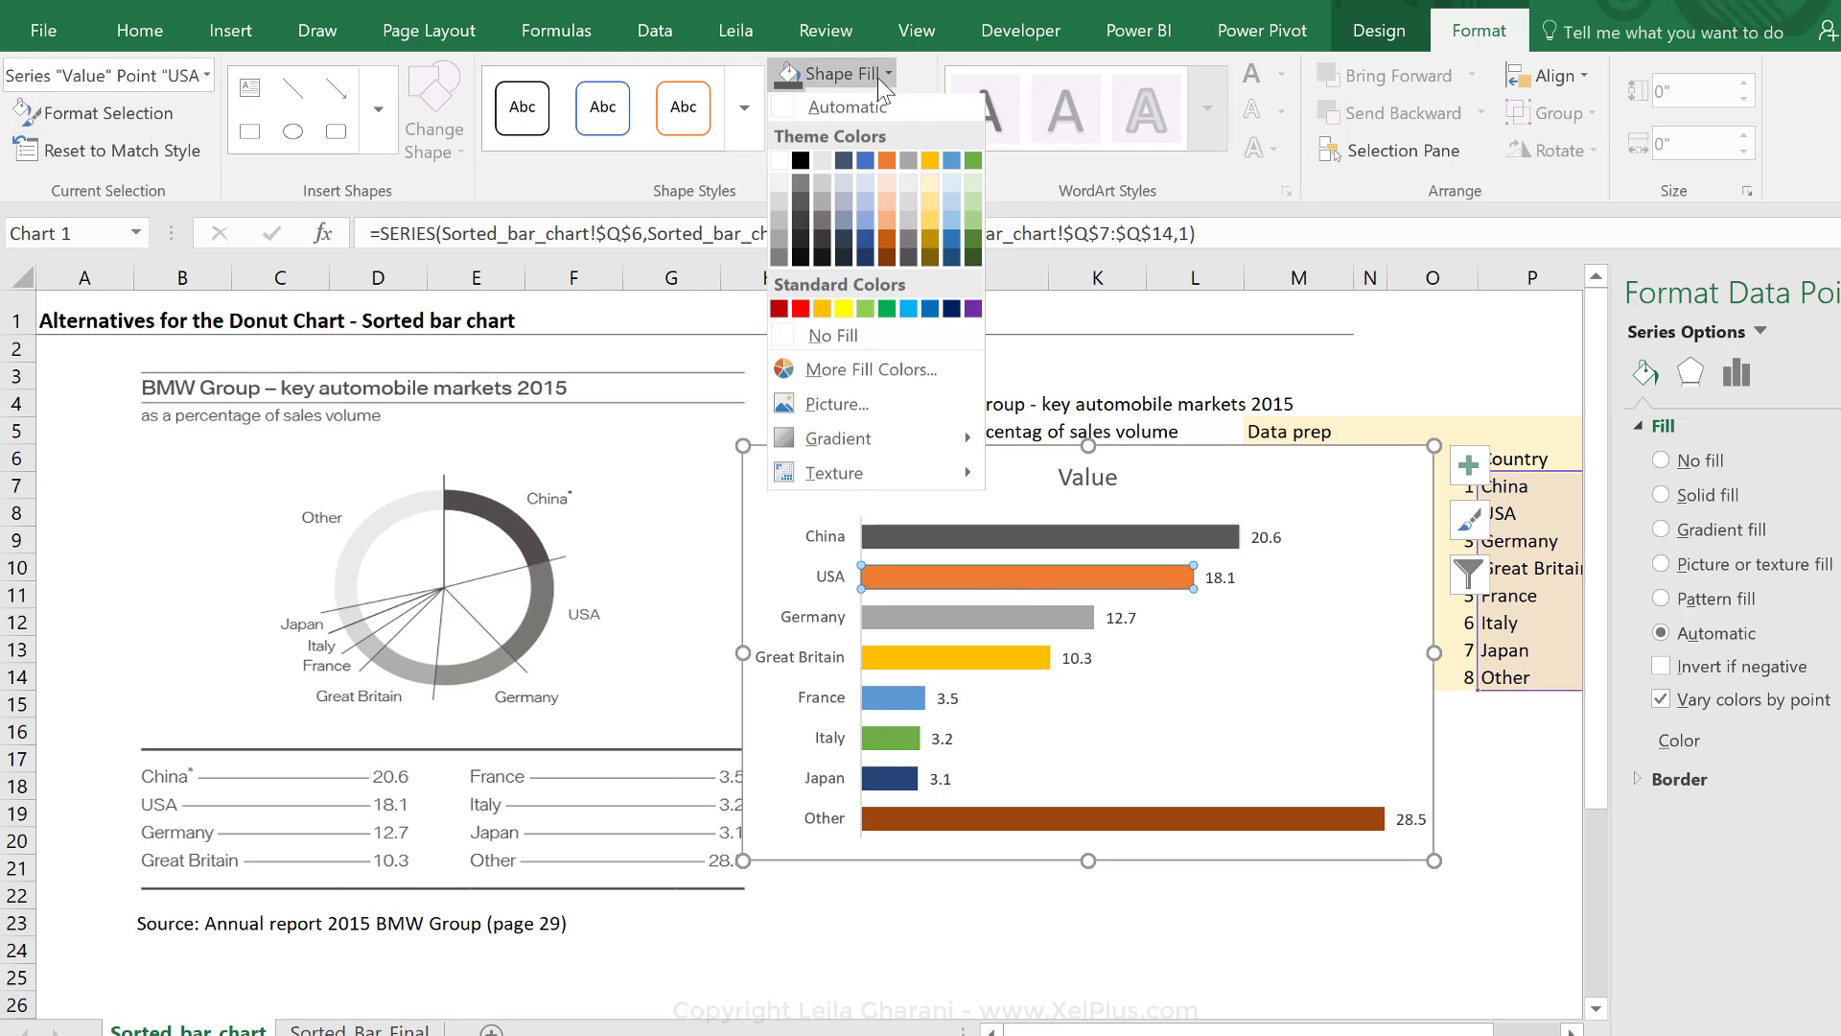
left_click(802, 188)
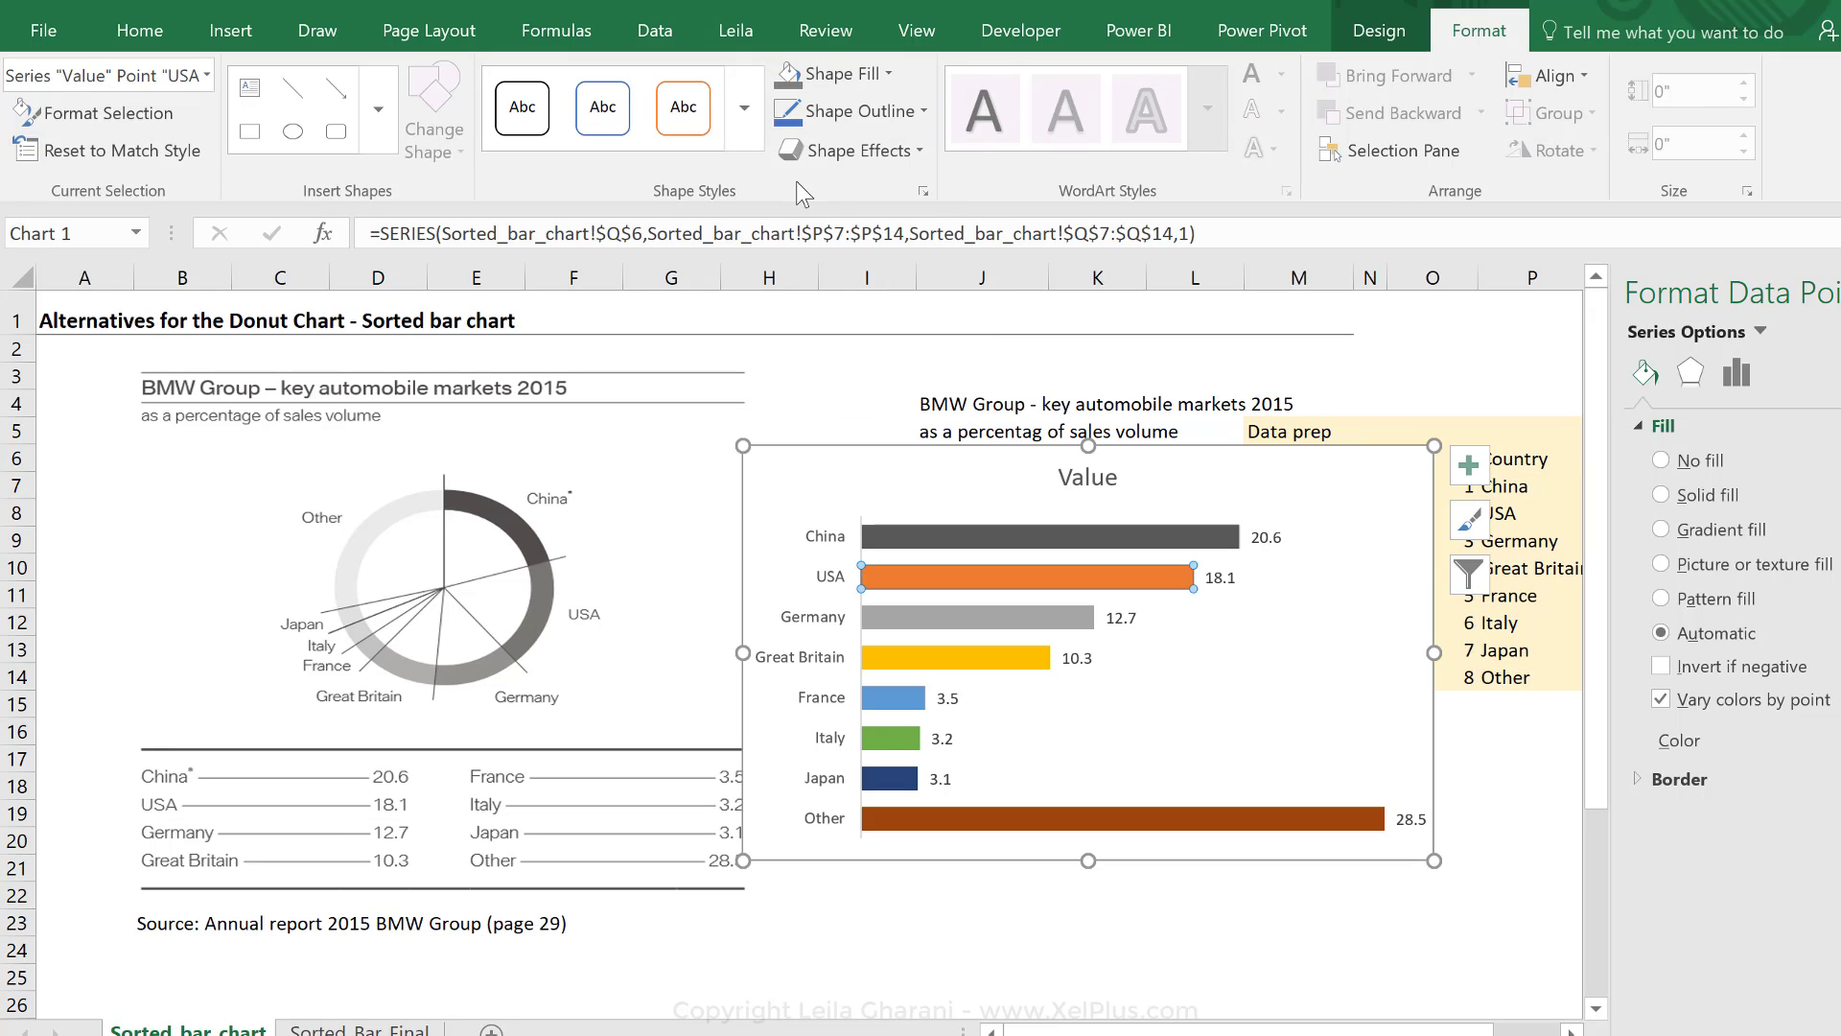
Step: Recolor all bars of the chart with the monochromatic gray palette that runs from dark to light
left_click(926, 489)
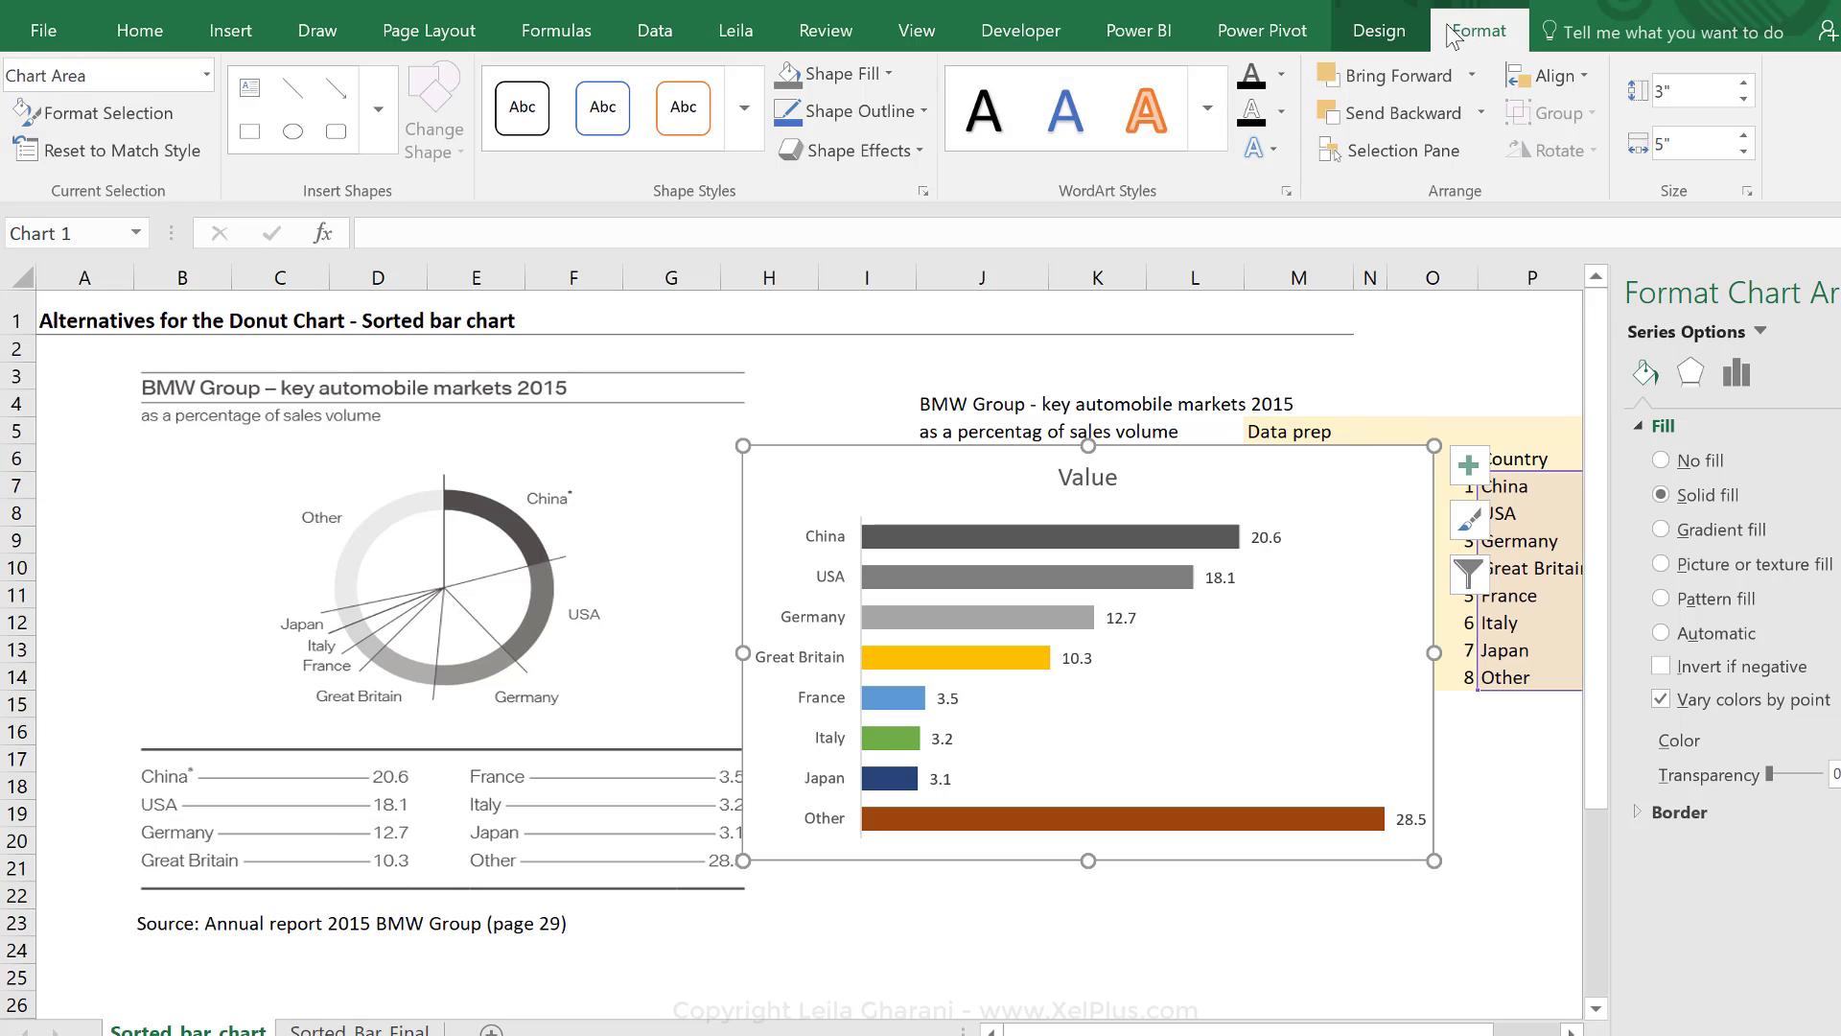
left_click(1379, 30)
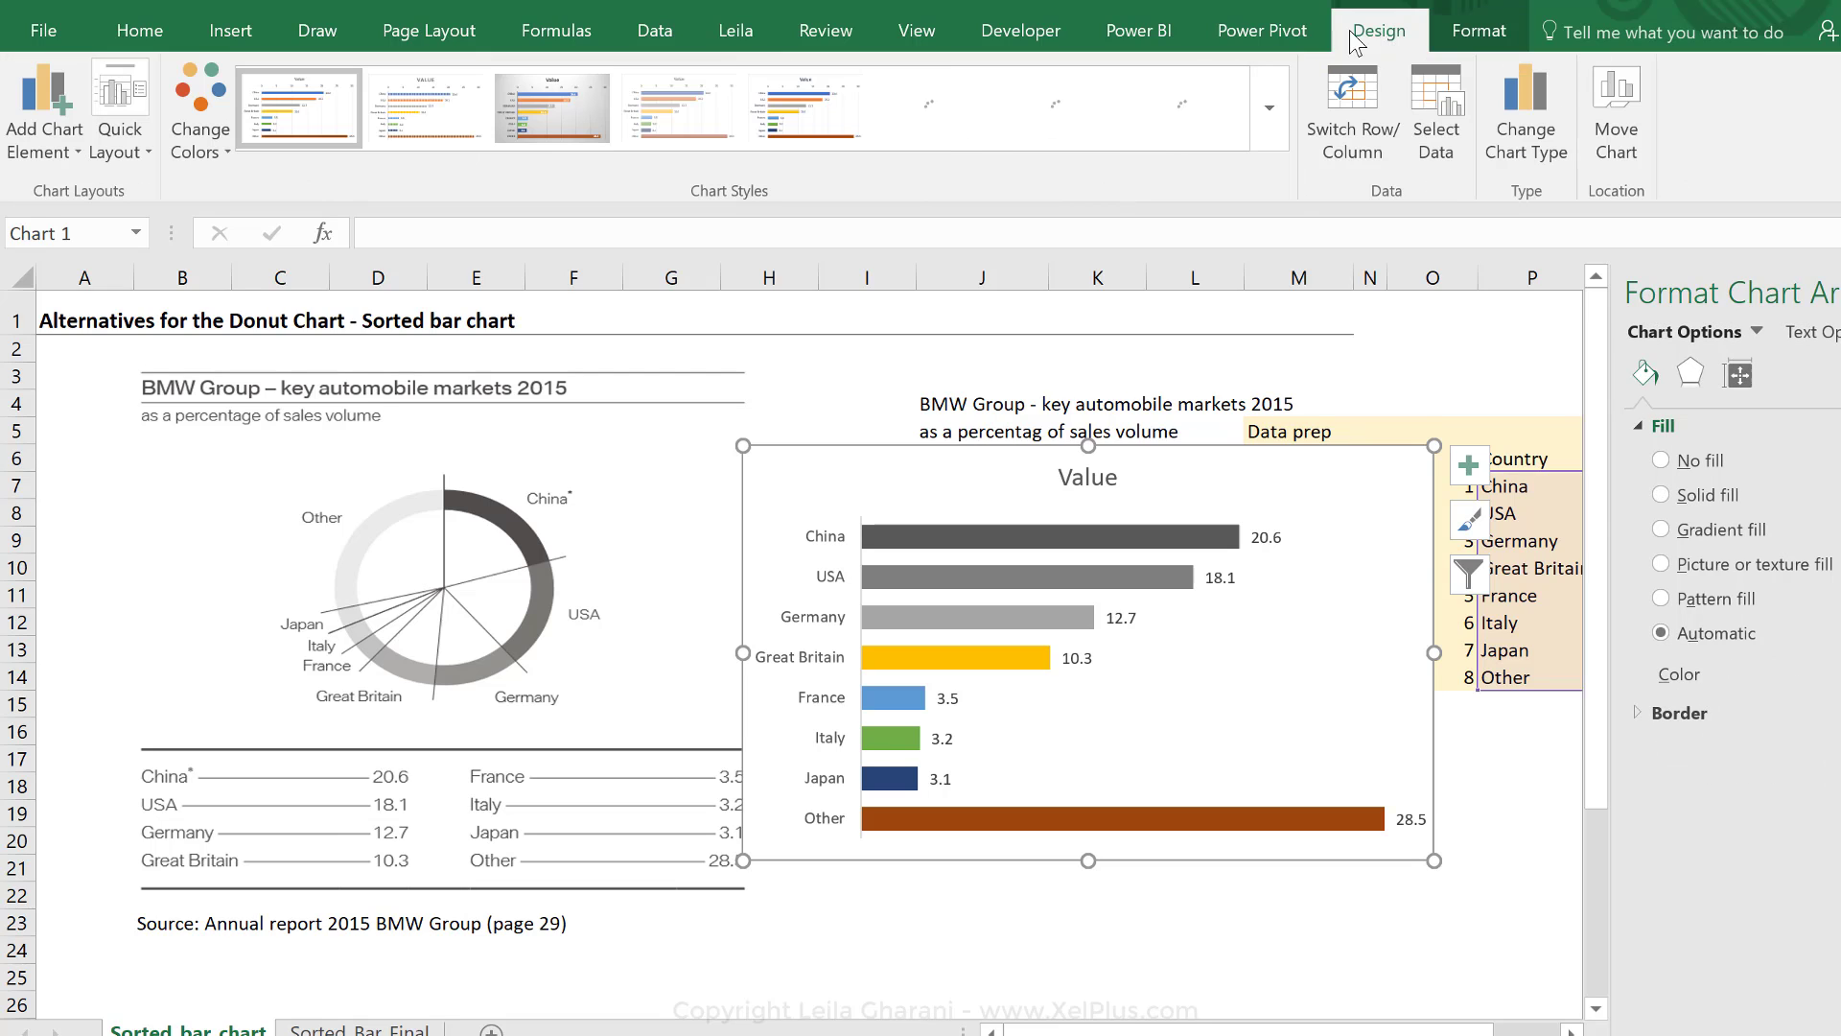
left_click(222, 144)
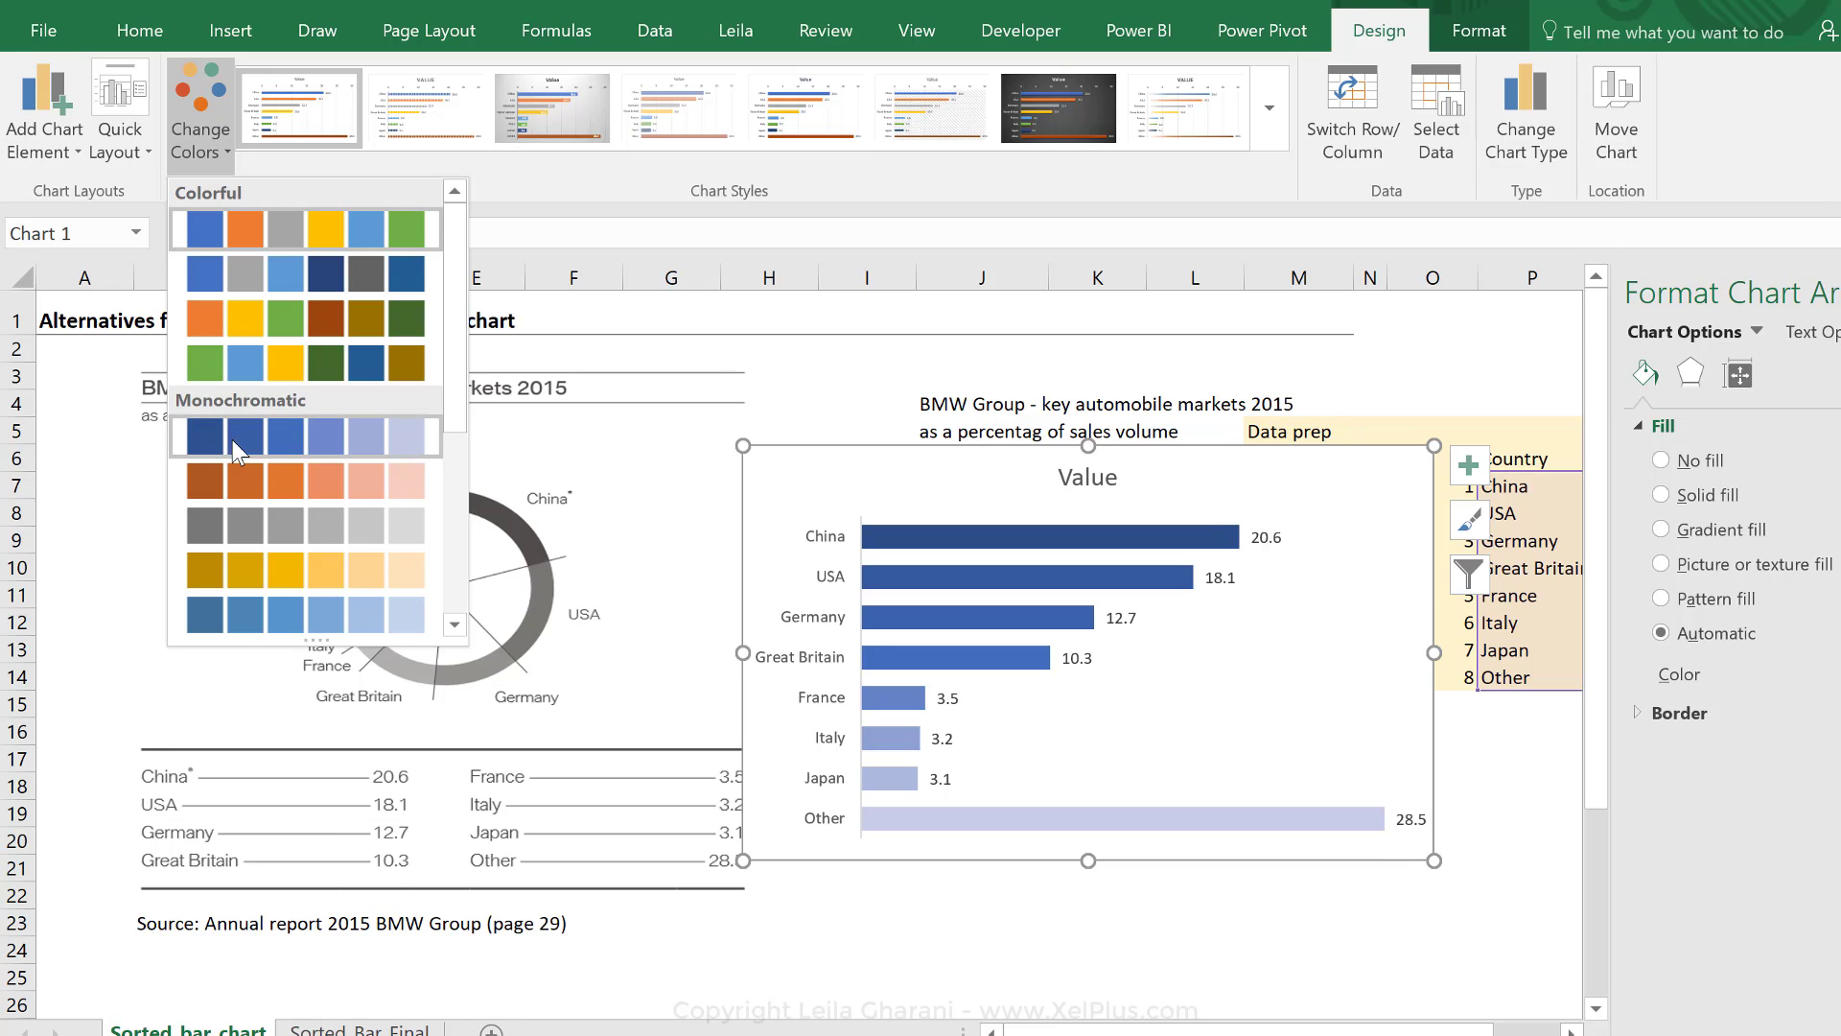
left_click(257, 528)
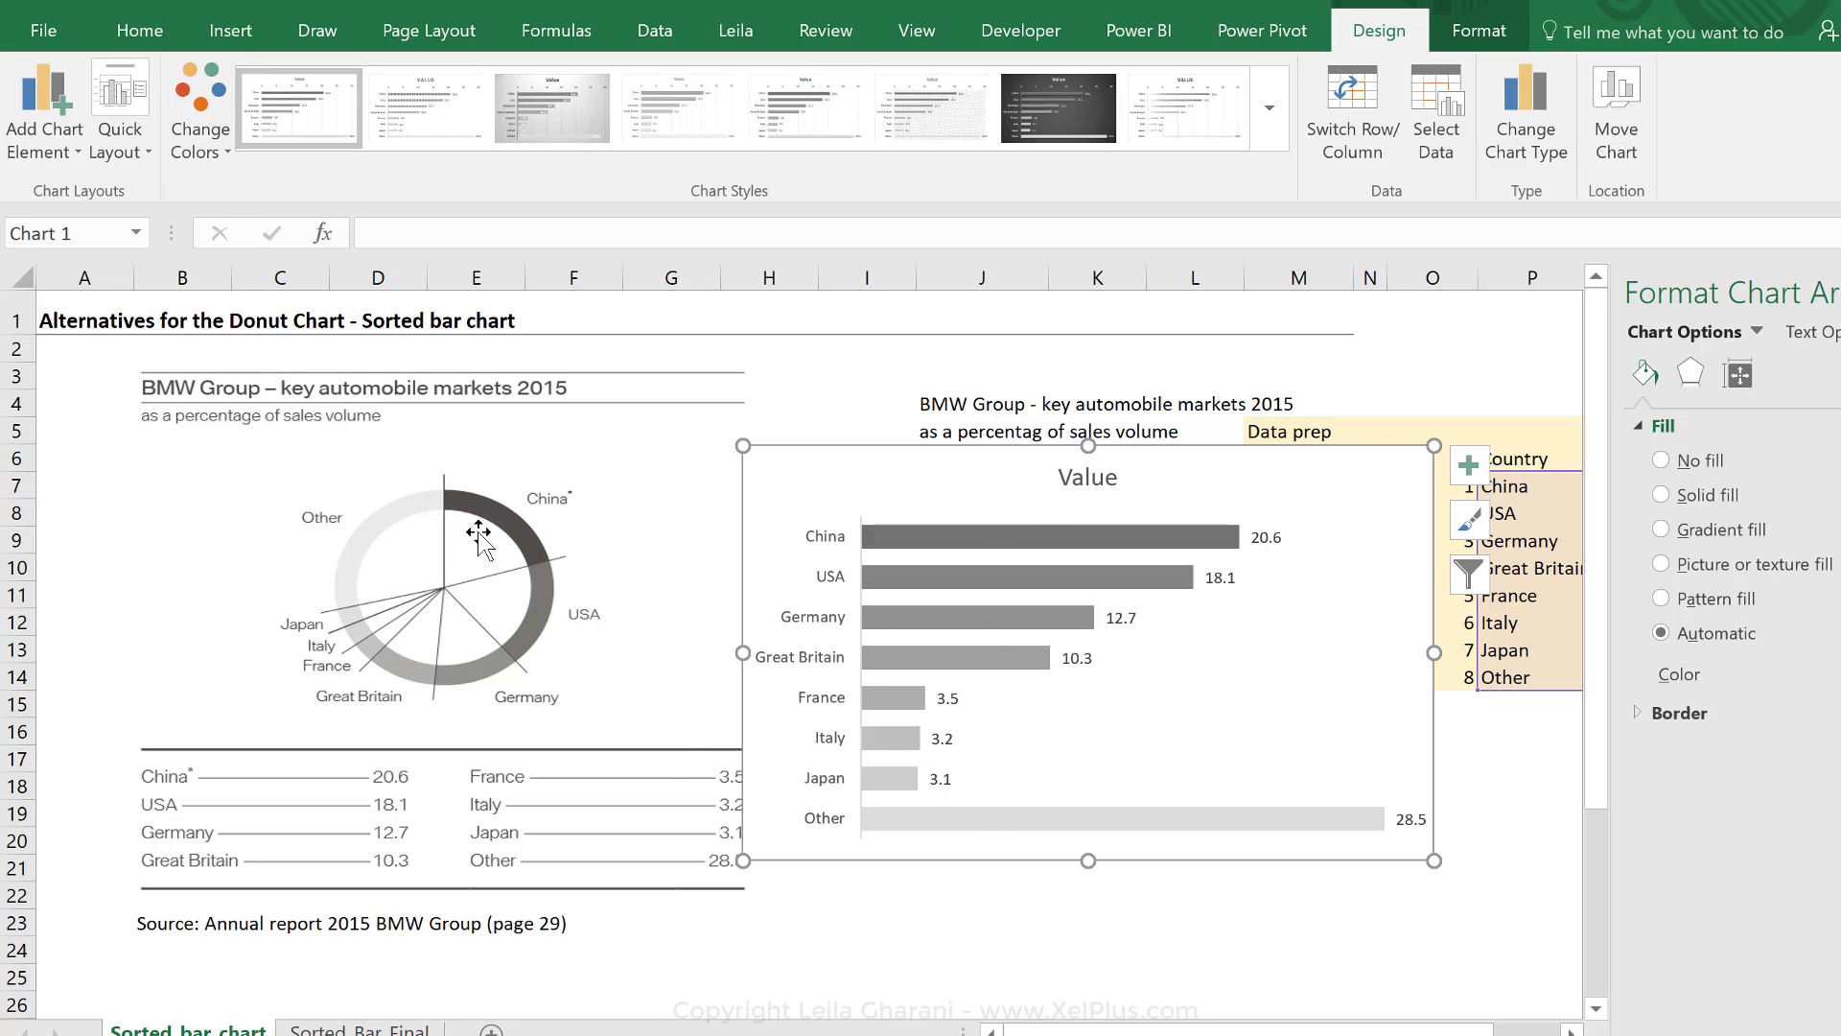
Step: Move the chart below the source note of the donut picture, starting around row 27, and remove its outline
left_click_drag(806, 507, 216, 1018)
scroll(658, 732, "down", 6)
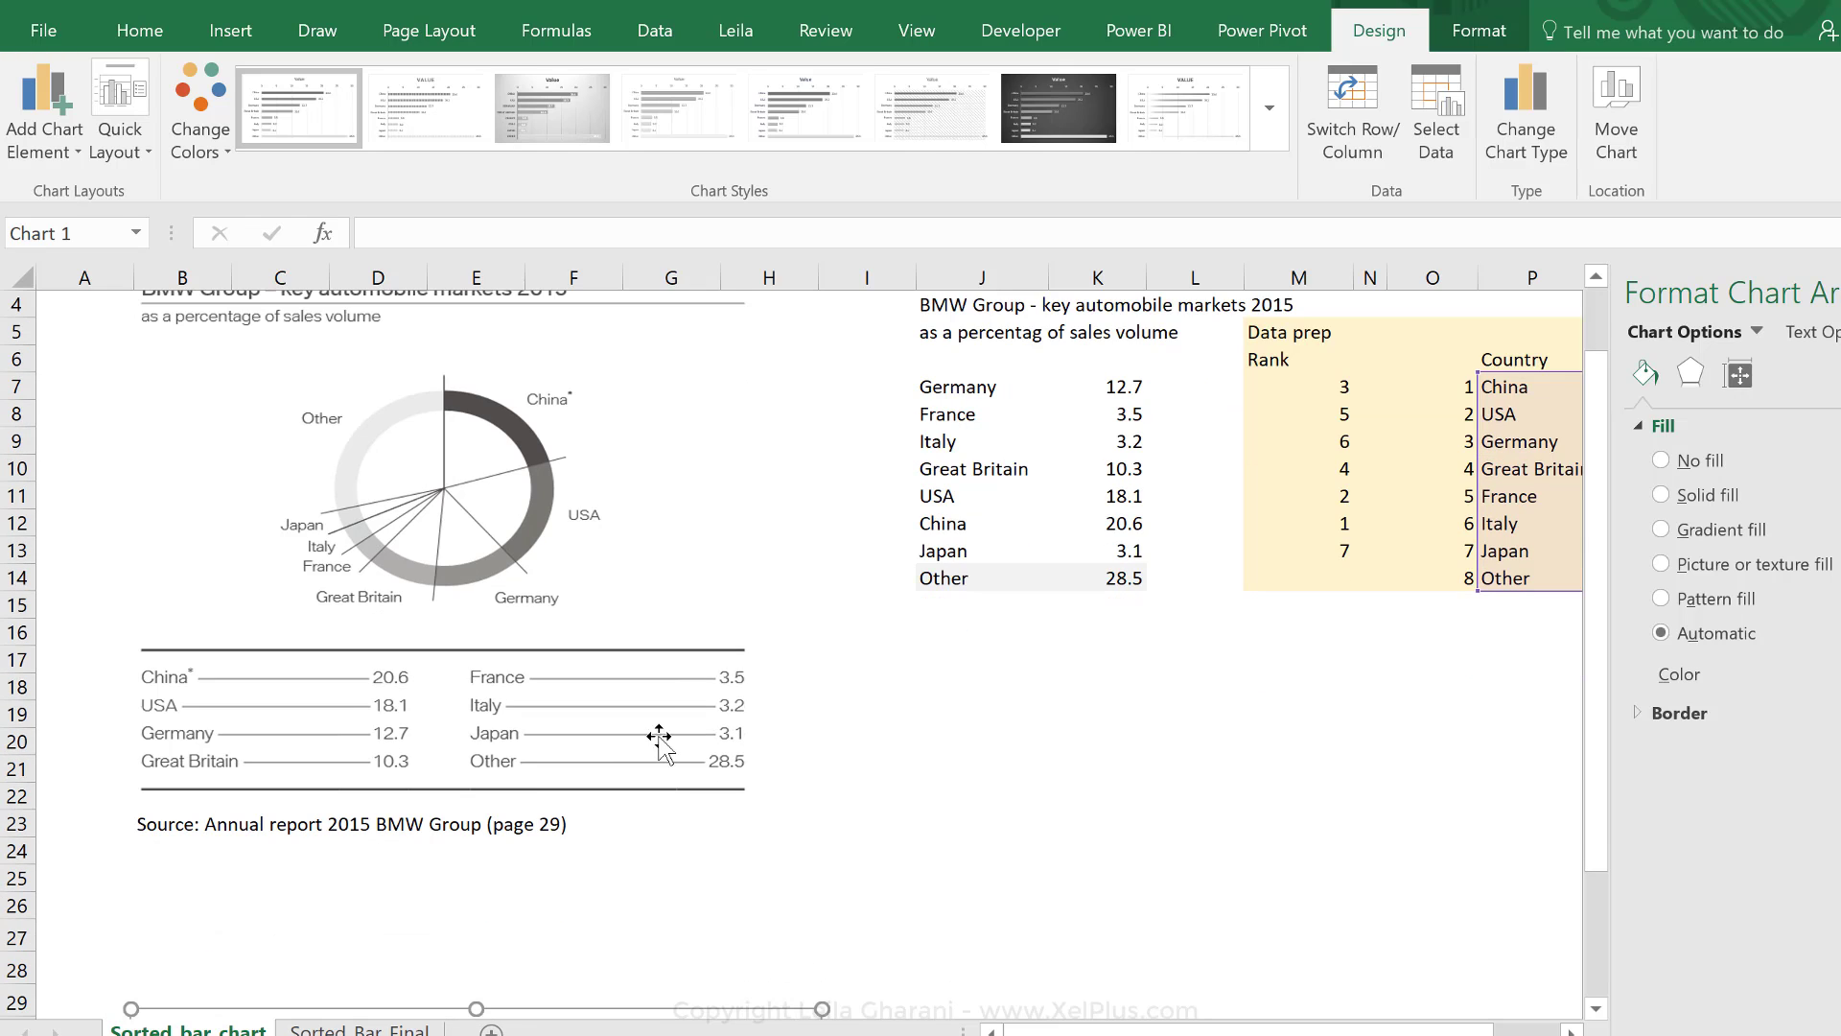
scroll(676, 705, "down", 1)
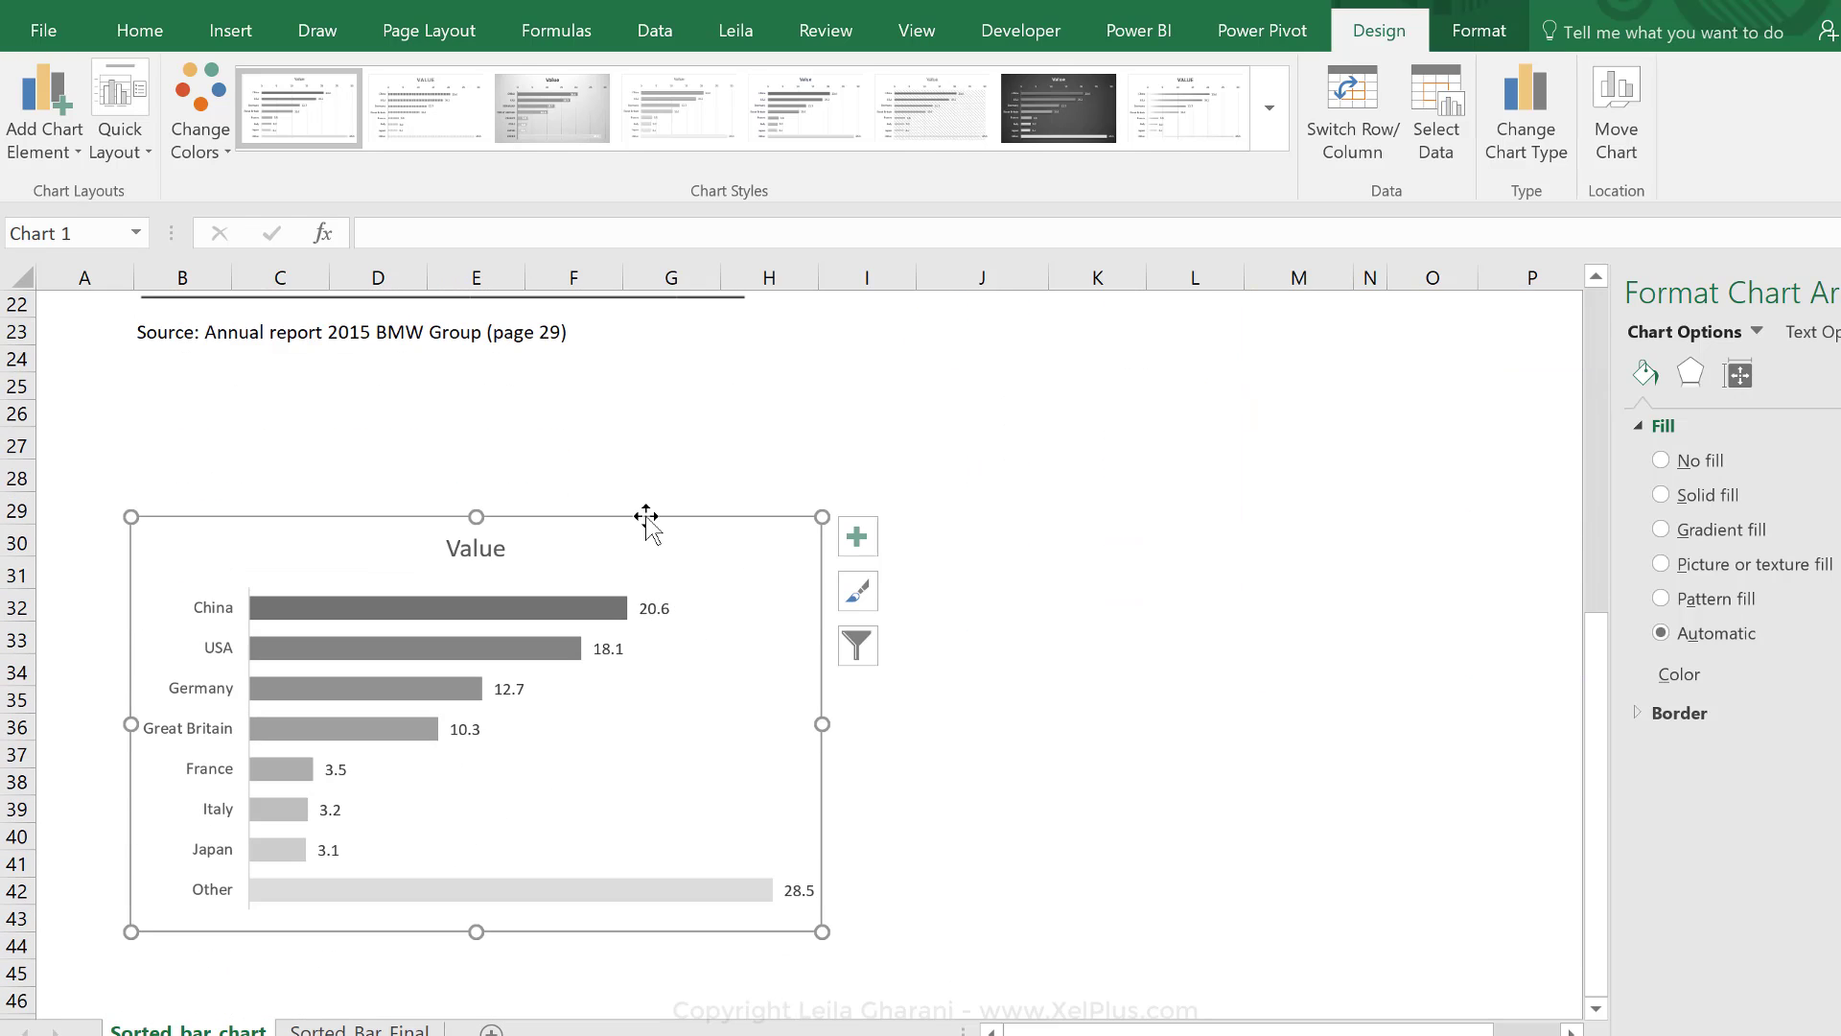
left_click(1448, 31)
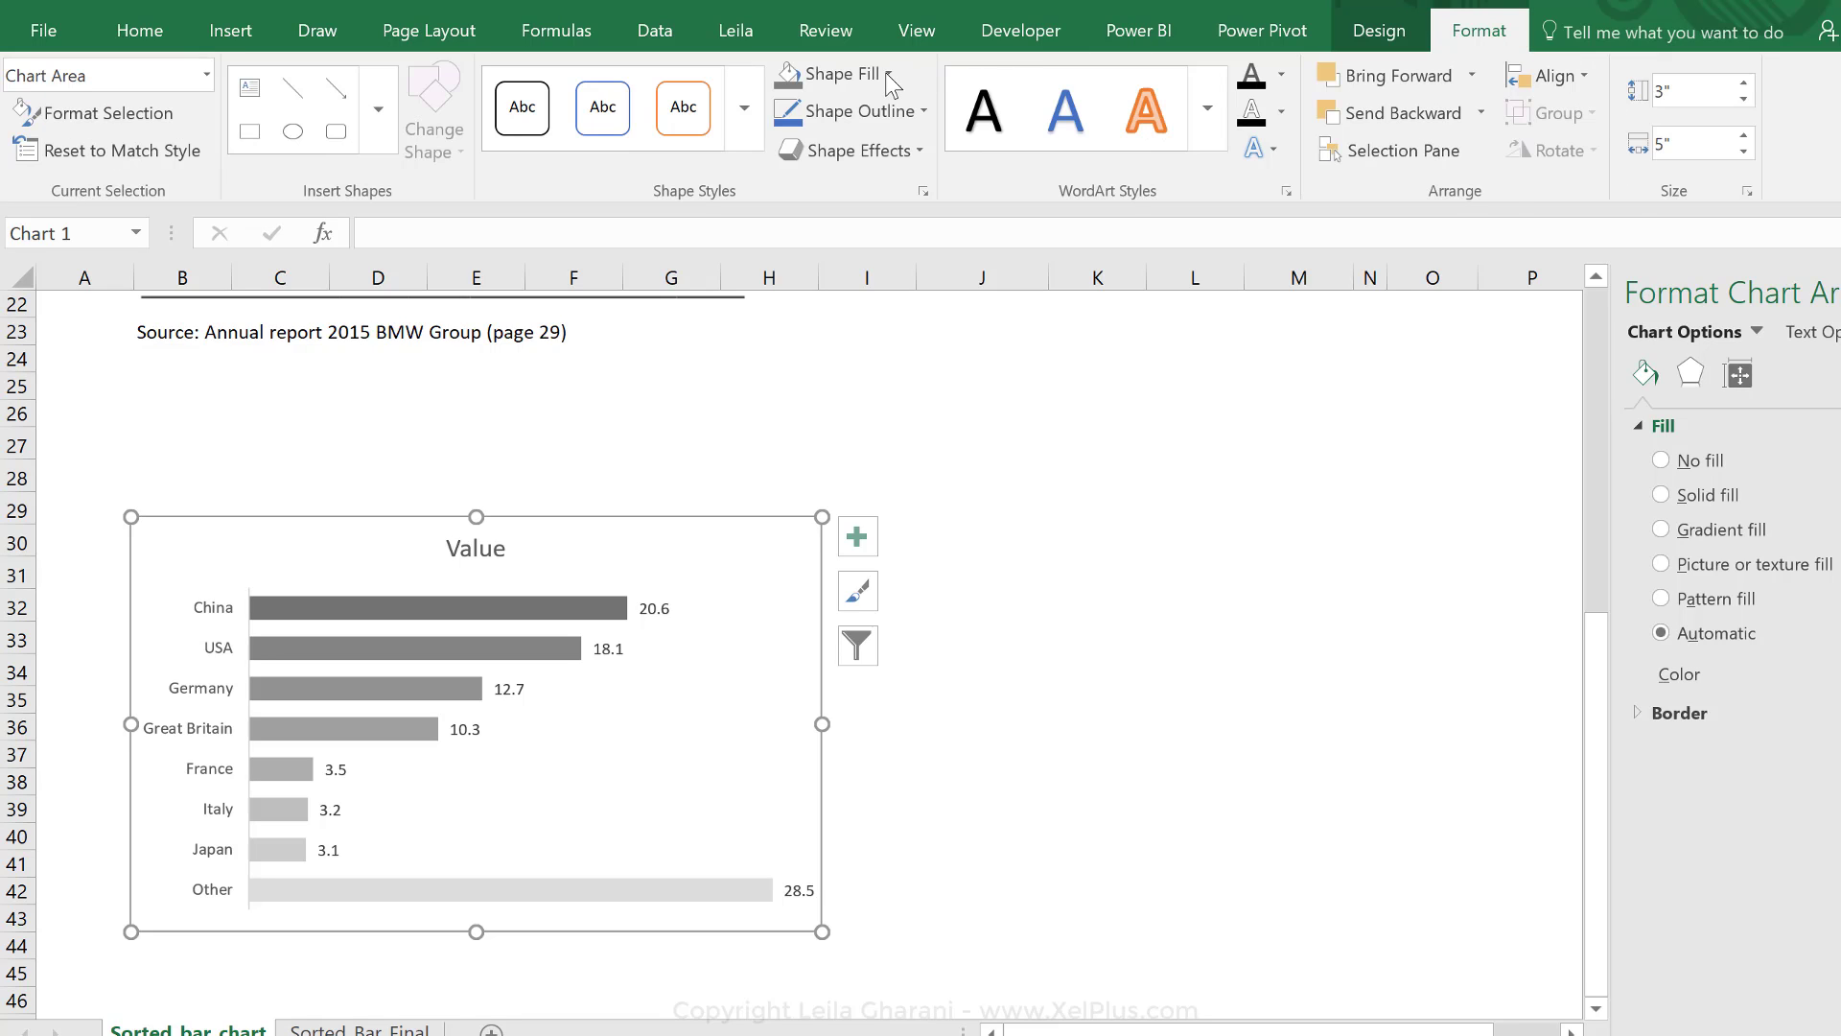
left_click(900, 113)
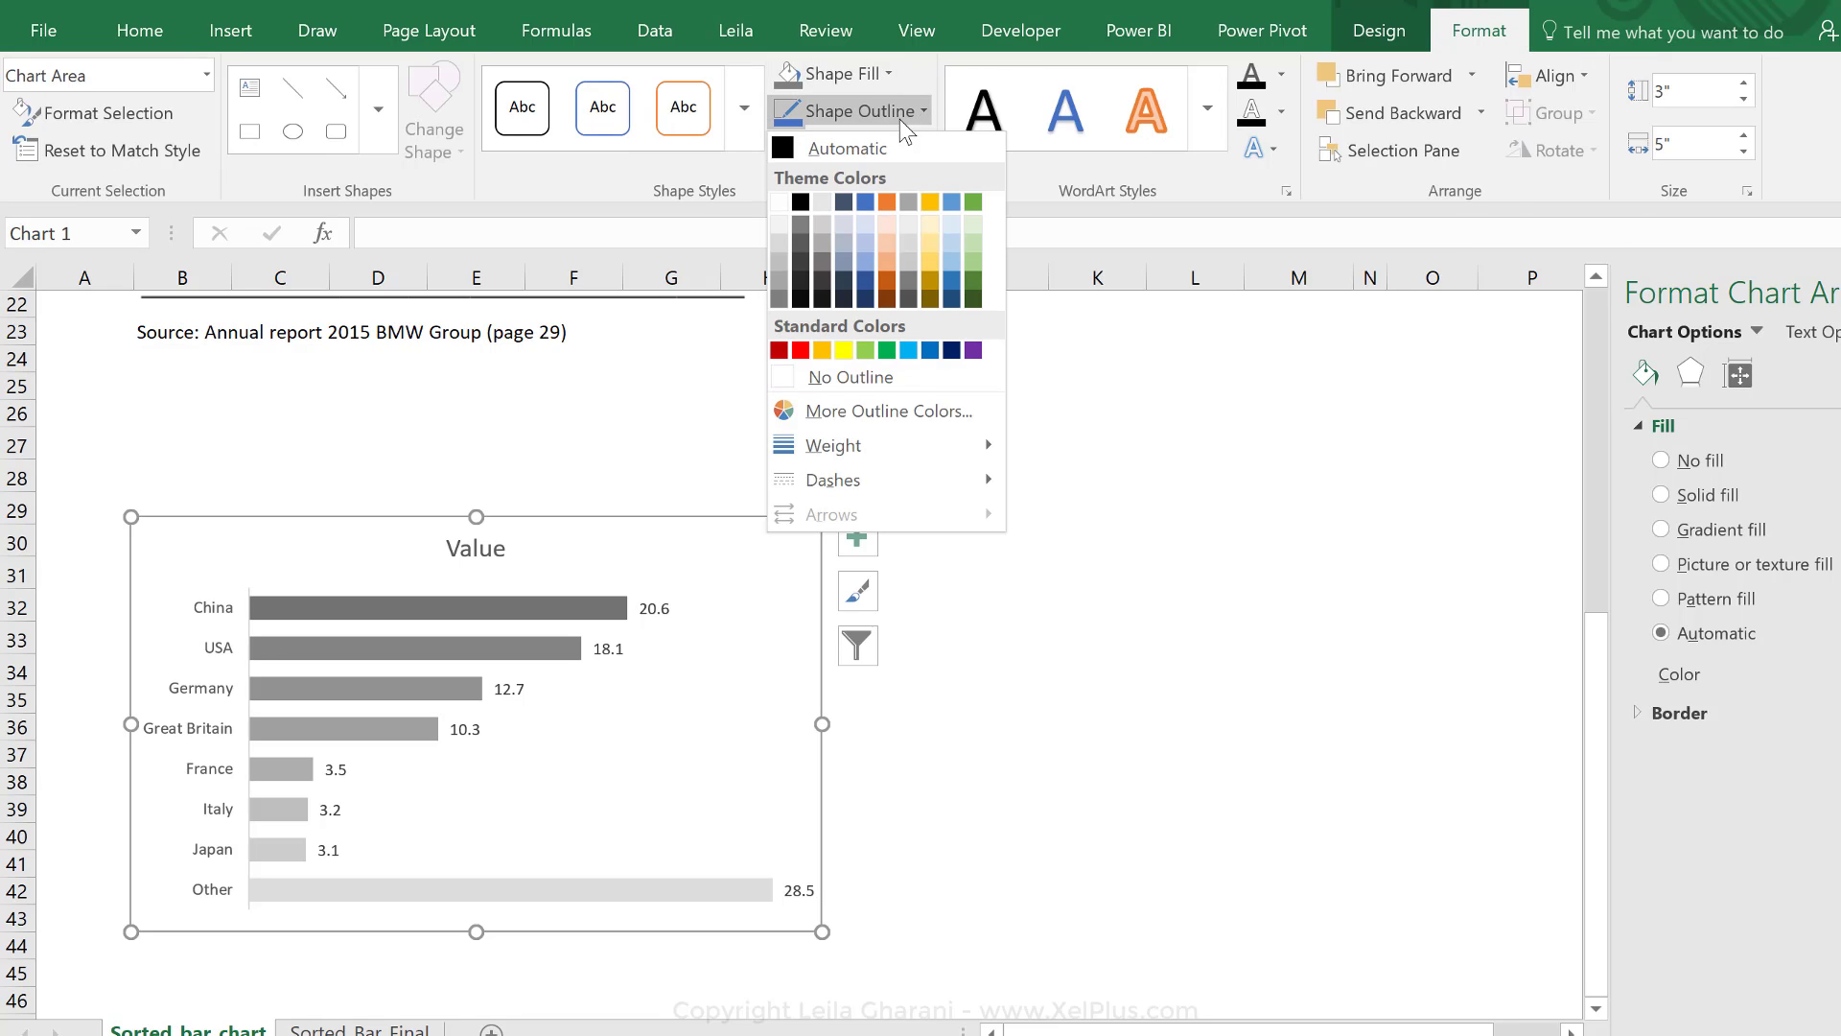
left_click(846, 378)
left_click_drag(629, 524, 622, 466)
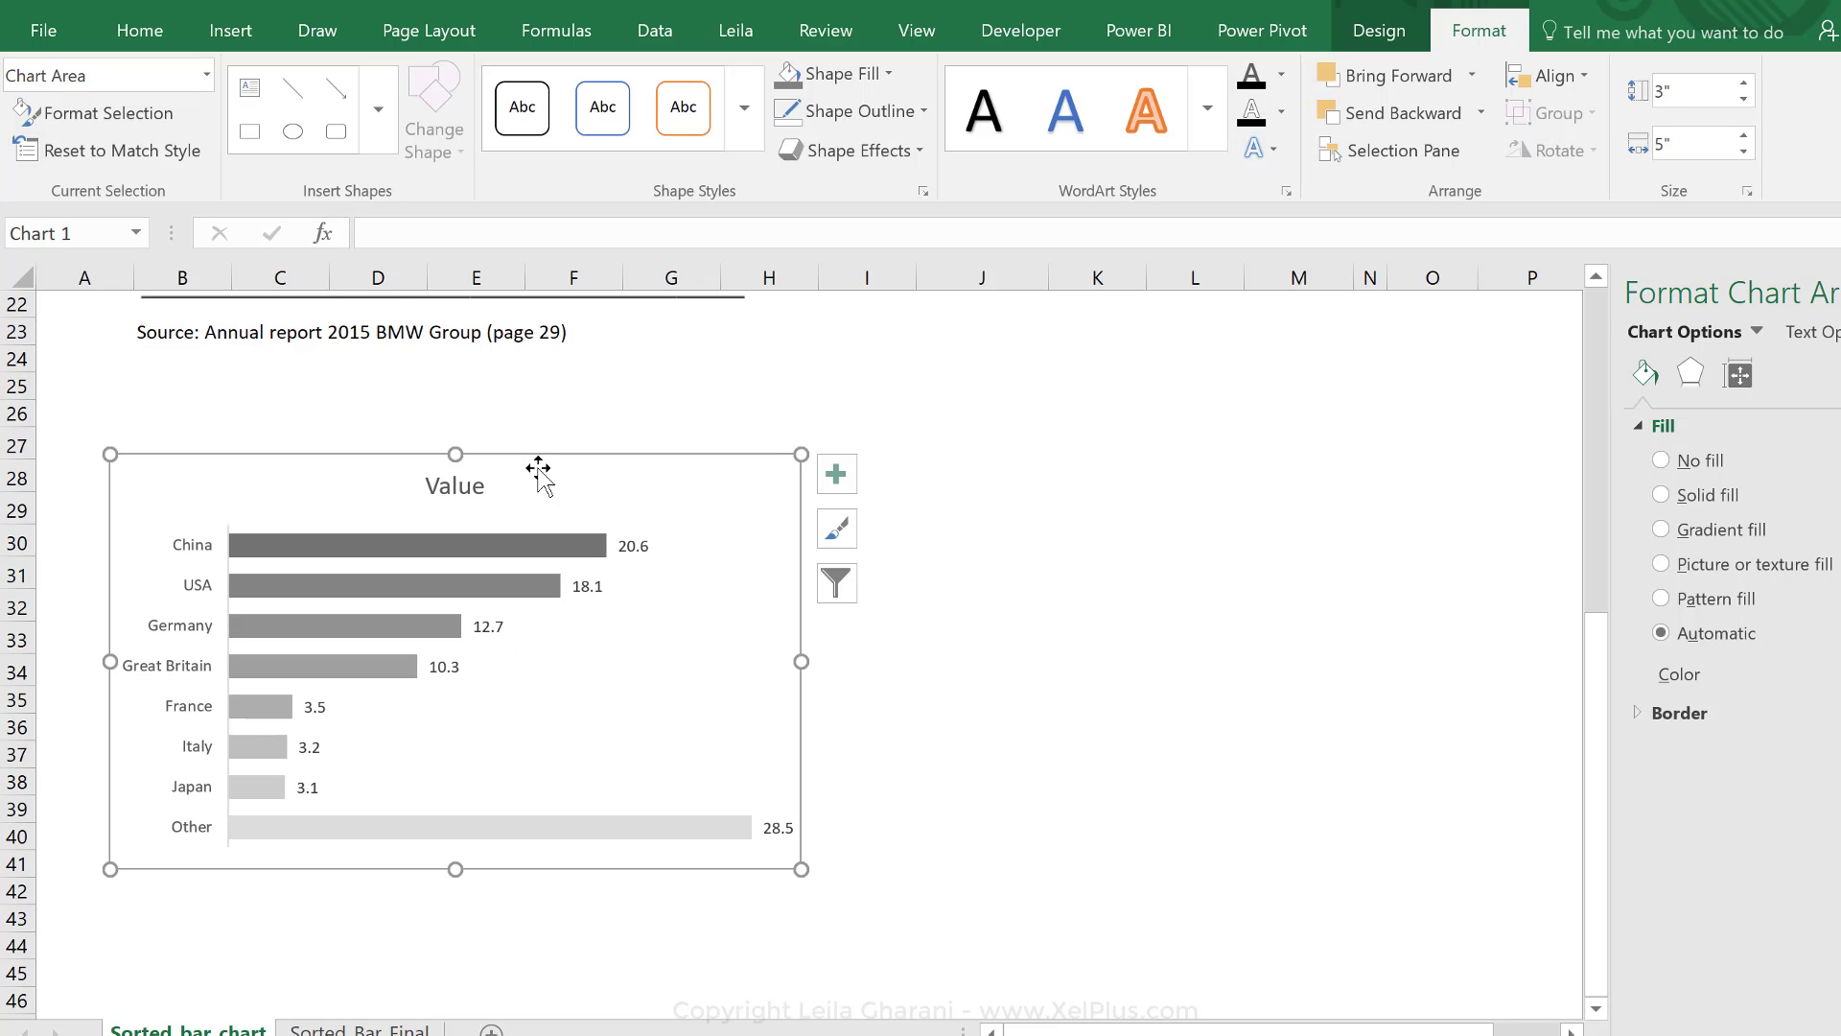
Step: Delete the "Value" title from the chart and deselect the chart
left_click(477, 486)
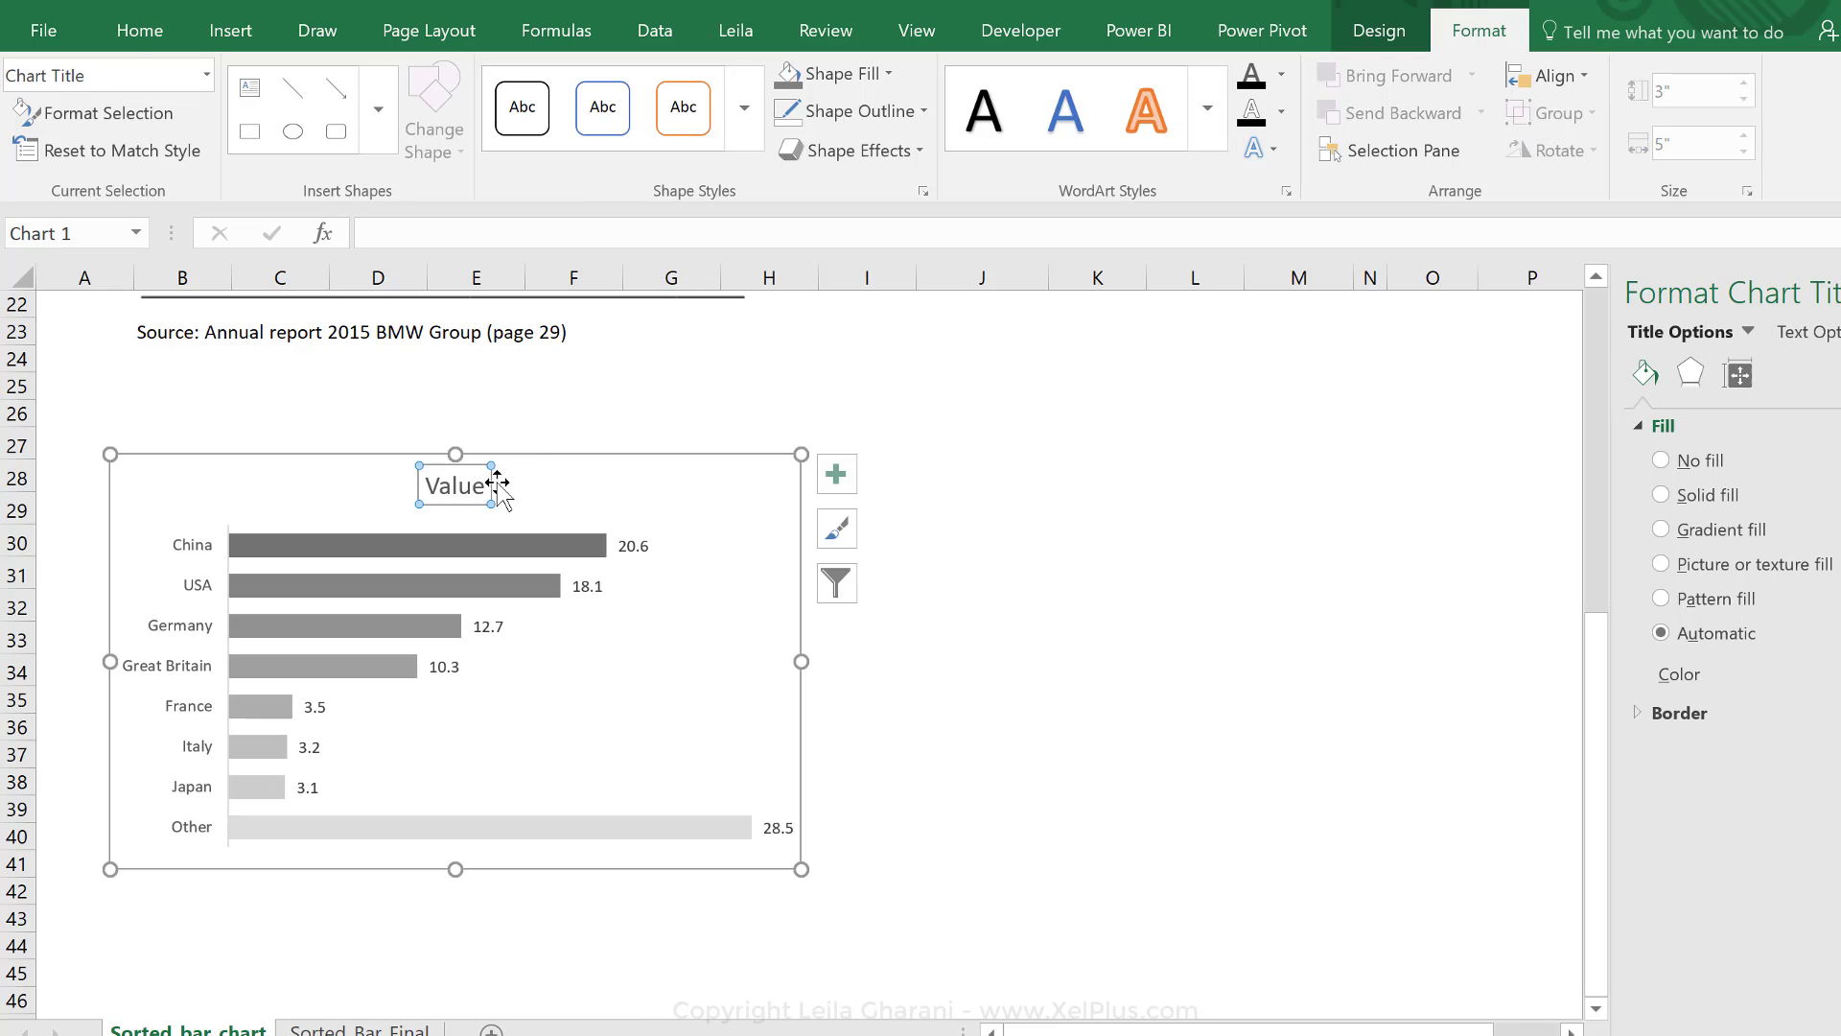
key("Escape")
key("Escape")
Step: Copy the heading and subtitle from J4:J5 into the cells above the chart, starting at B26
scroll(917, 467, "up", 7)
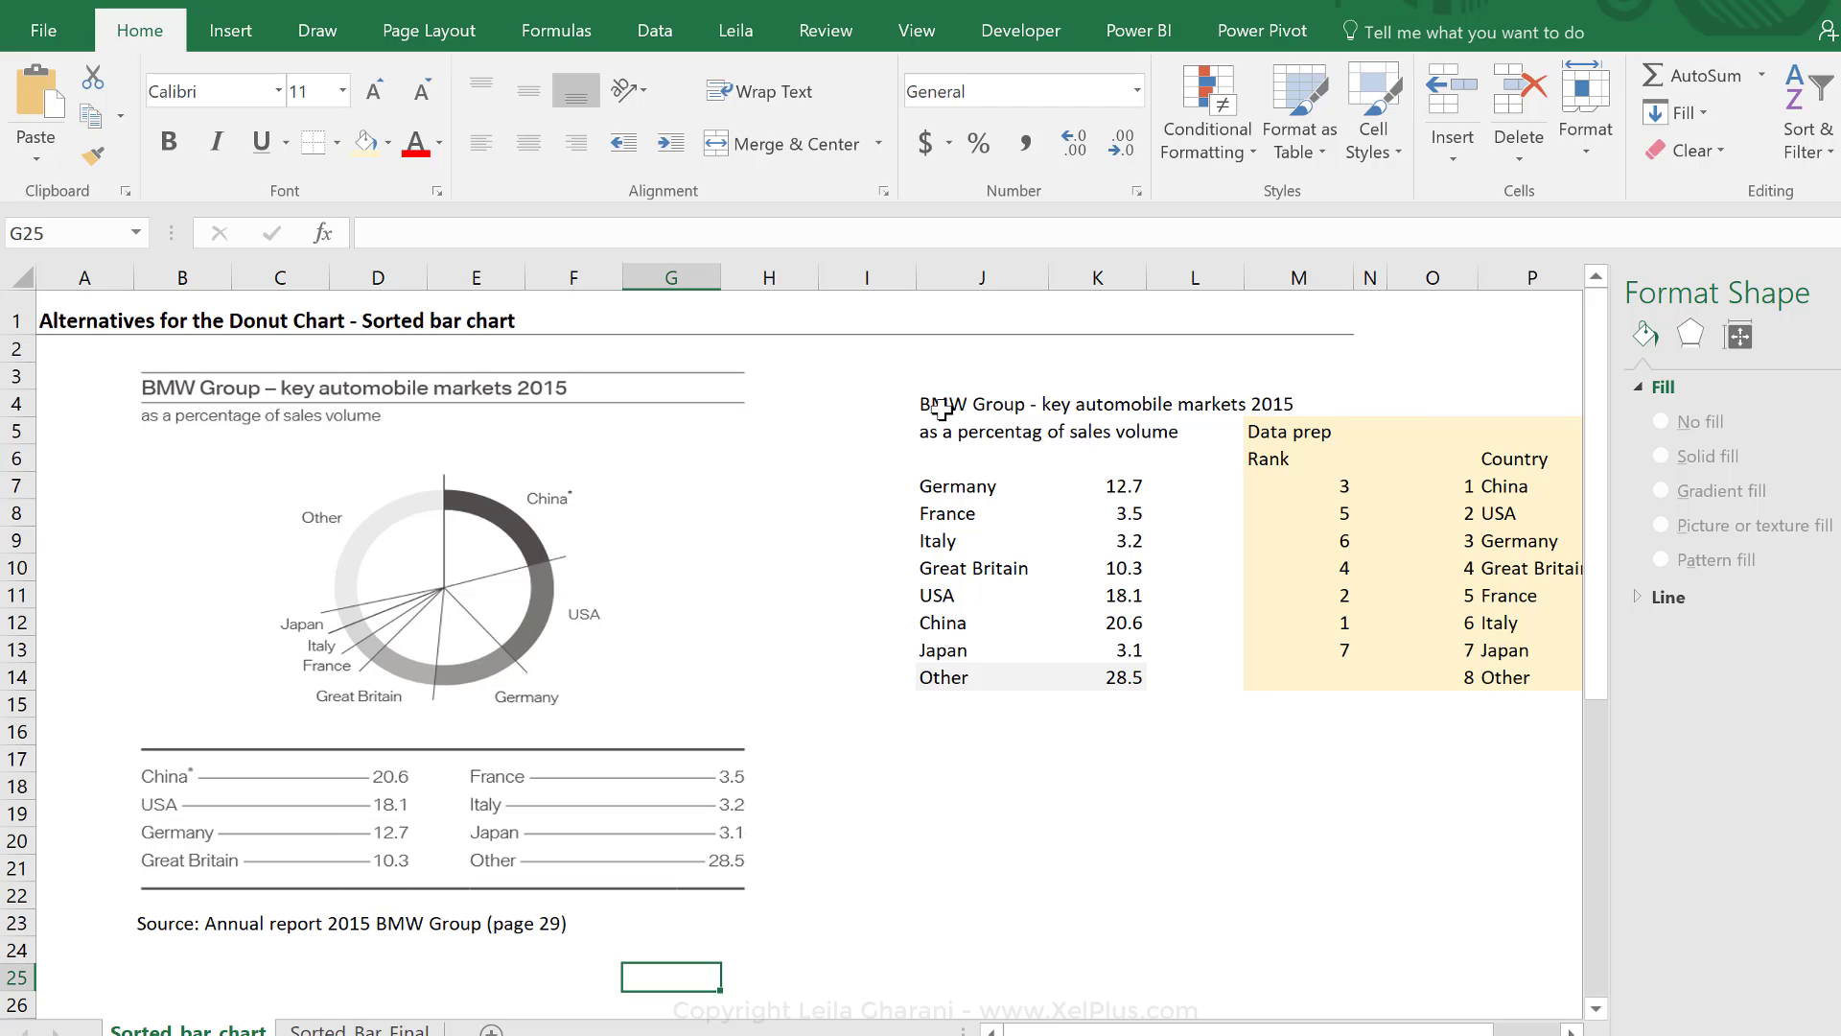
left_click_drag(947, 399, 947, 429)
key("ctrl+c")
scroll(516, 529, "down", 5)
left_click(151, 576)
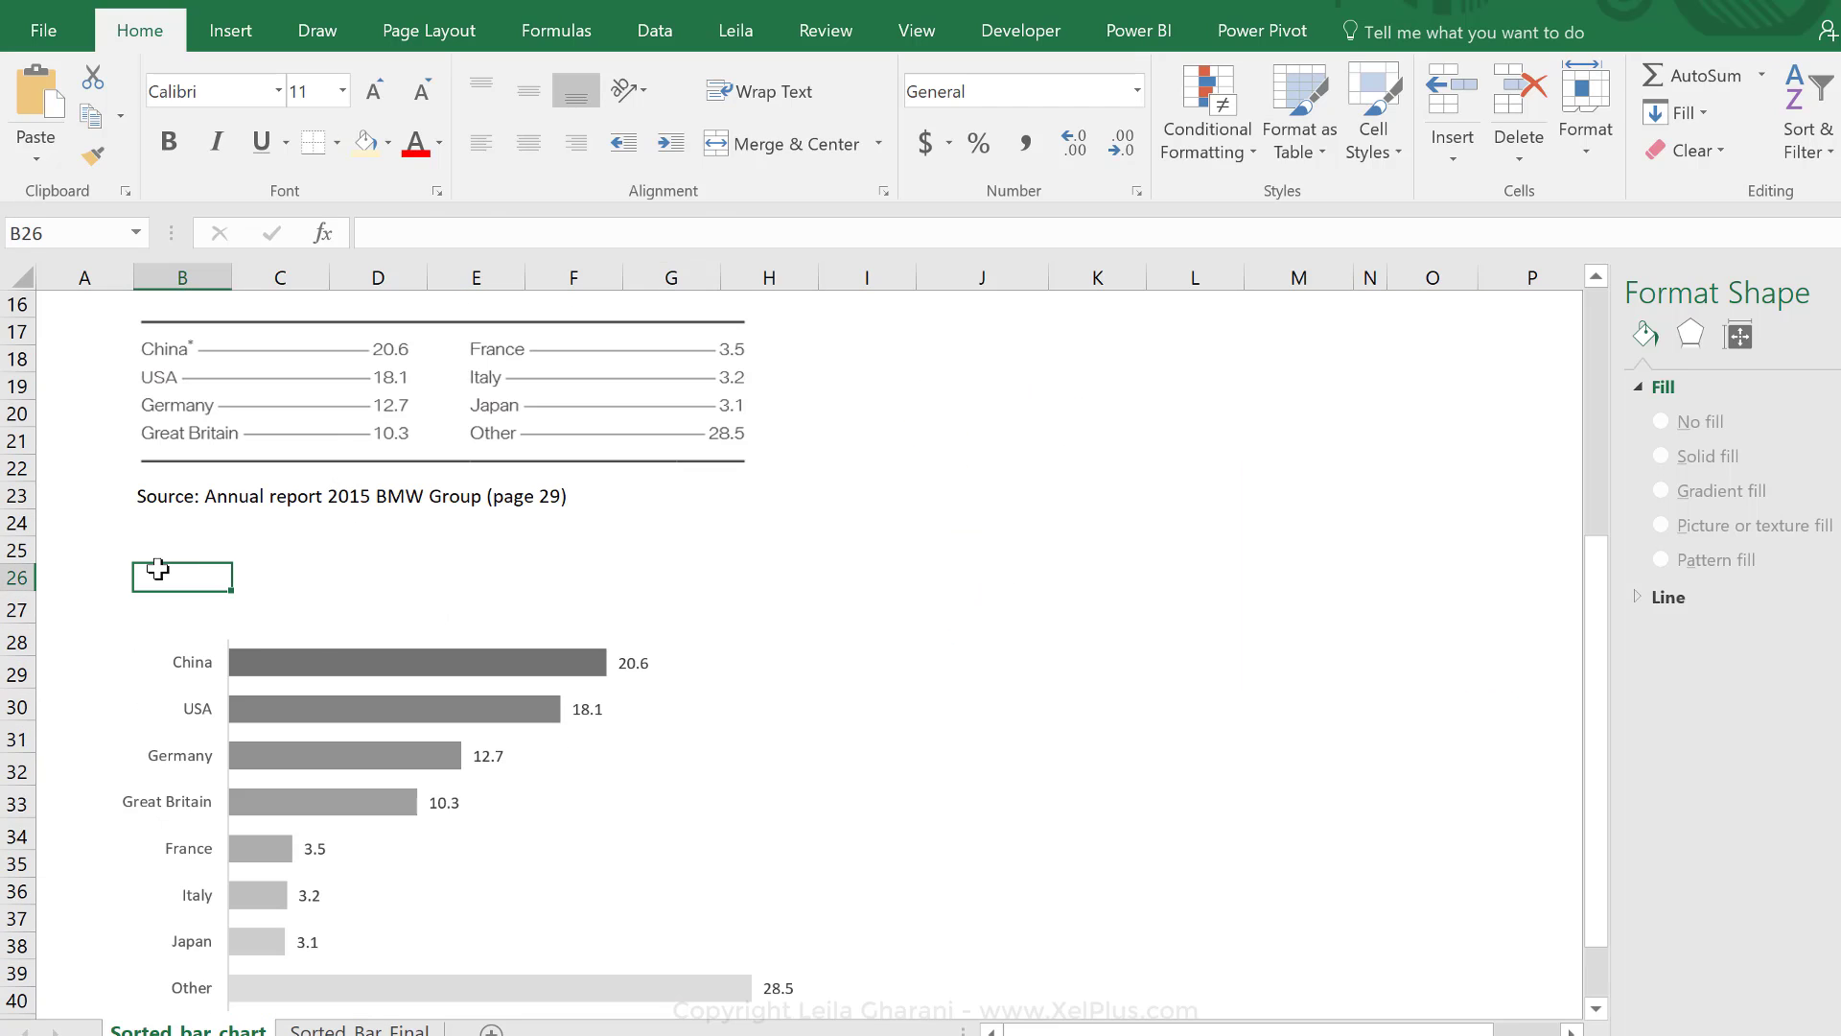
key("ctrl+v")
Step: Add thin gray top and bottom borders to the heading row B26:G26
left_click_drag(152, 577, 678, 573)
key("ctrl+1")
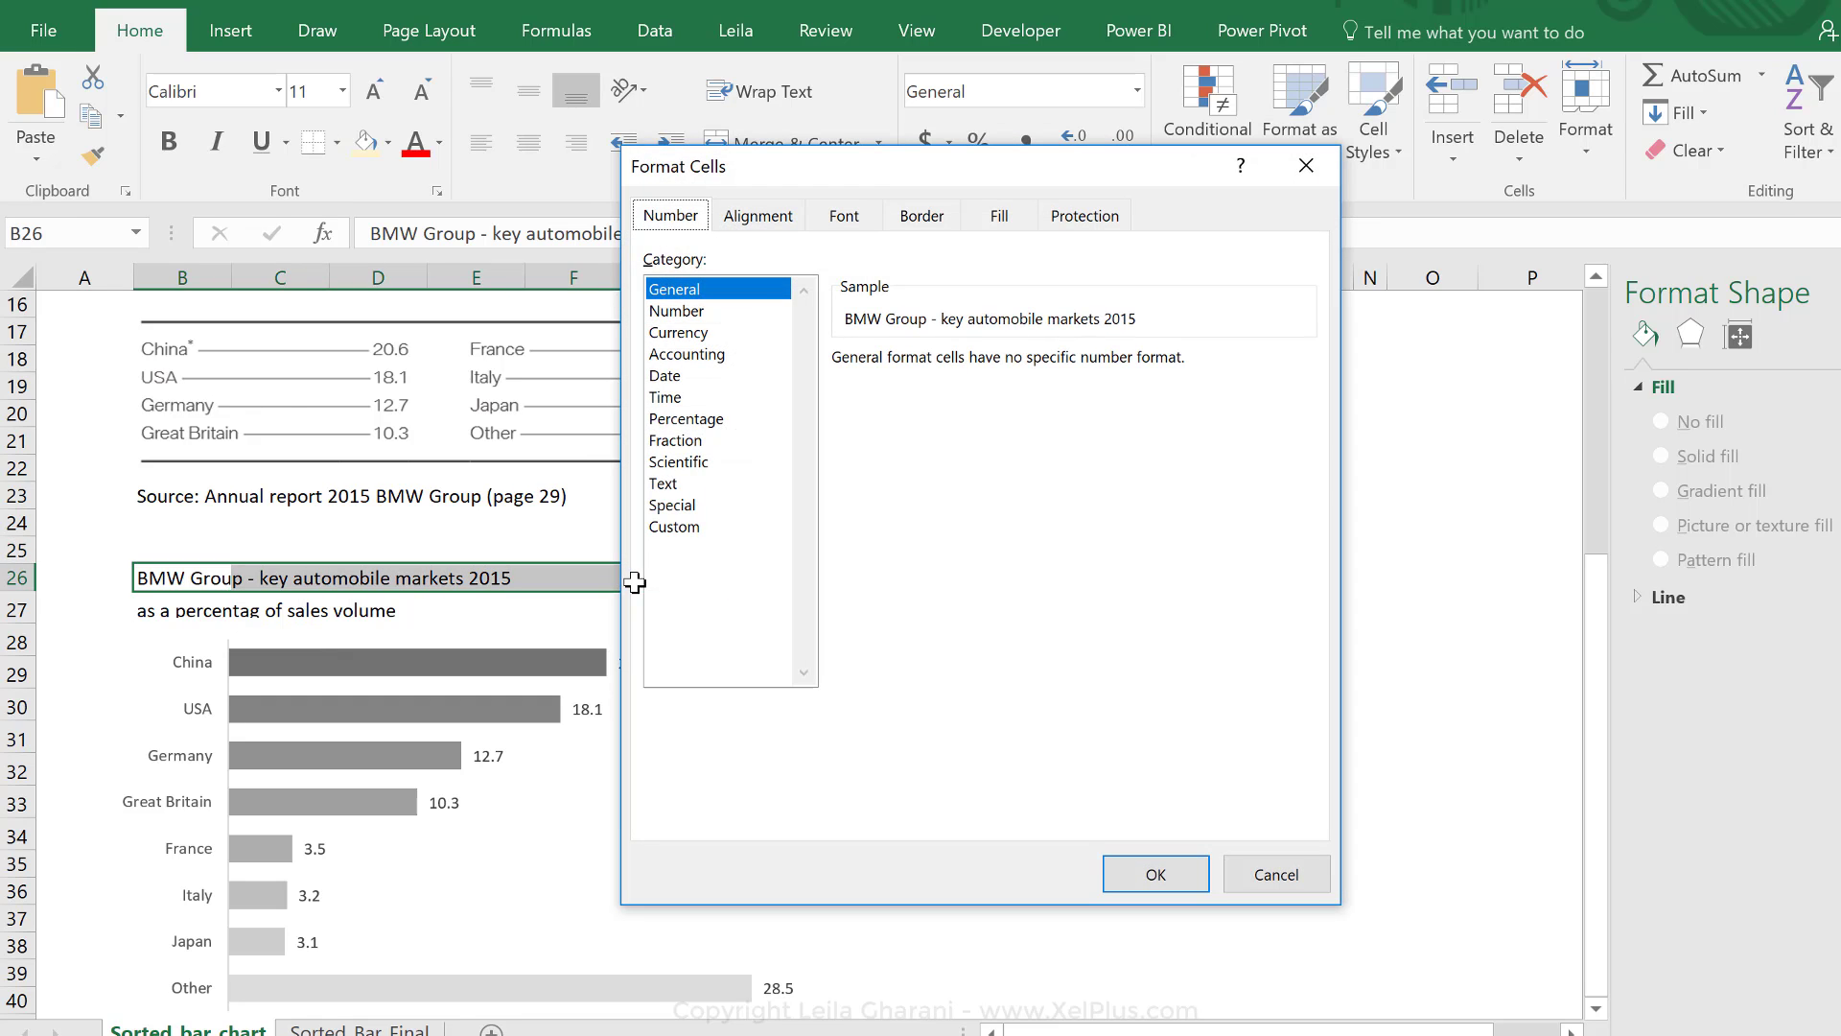
left_click(922, 216)
left_click(811, 564)
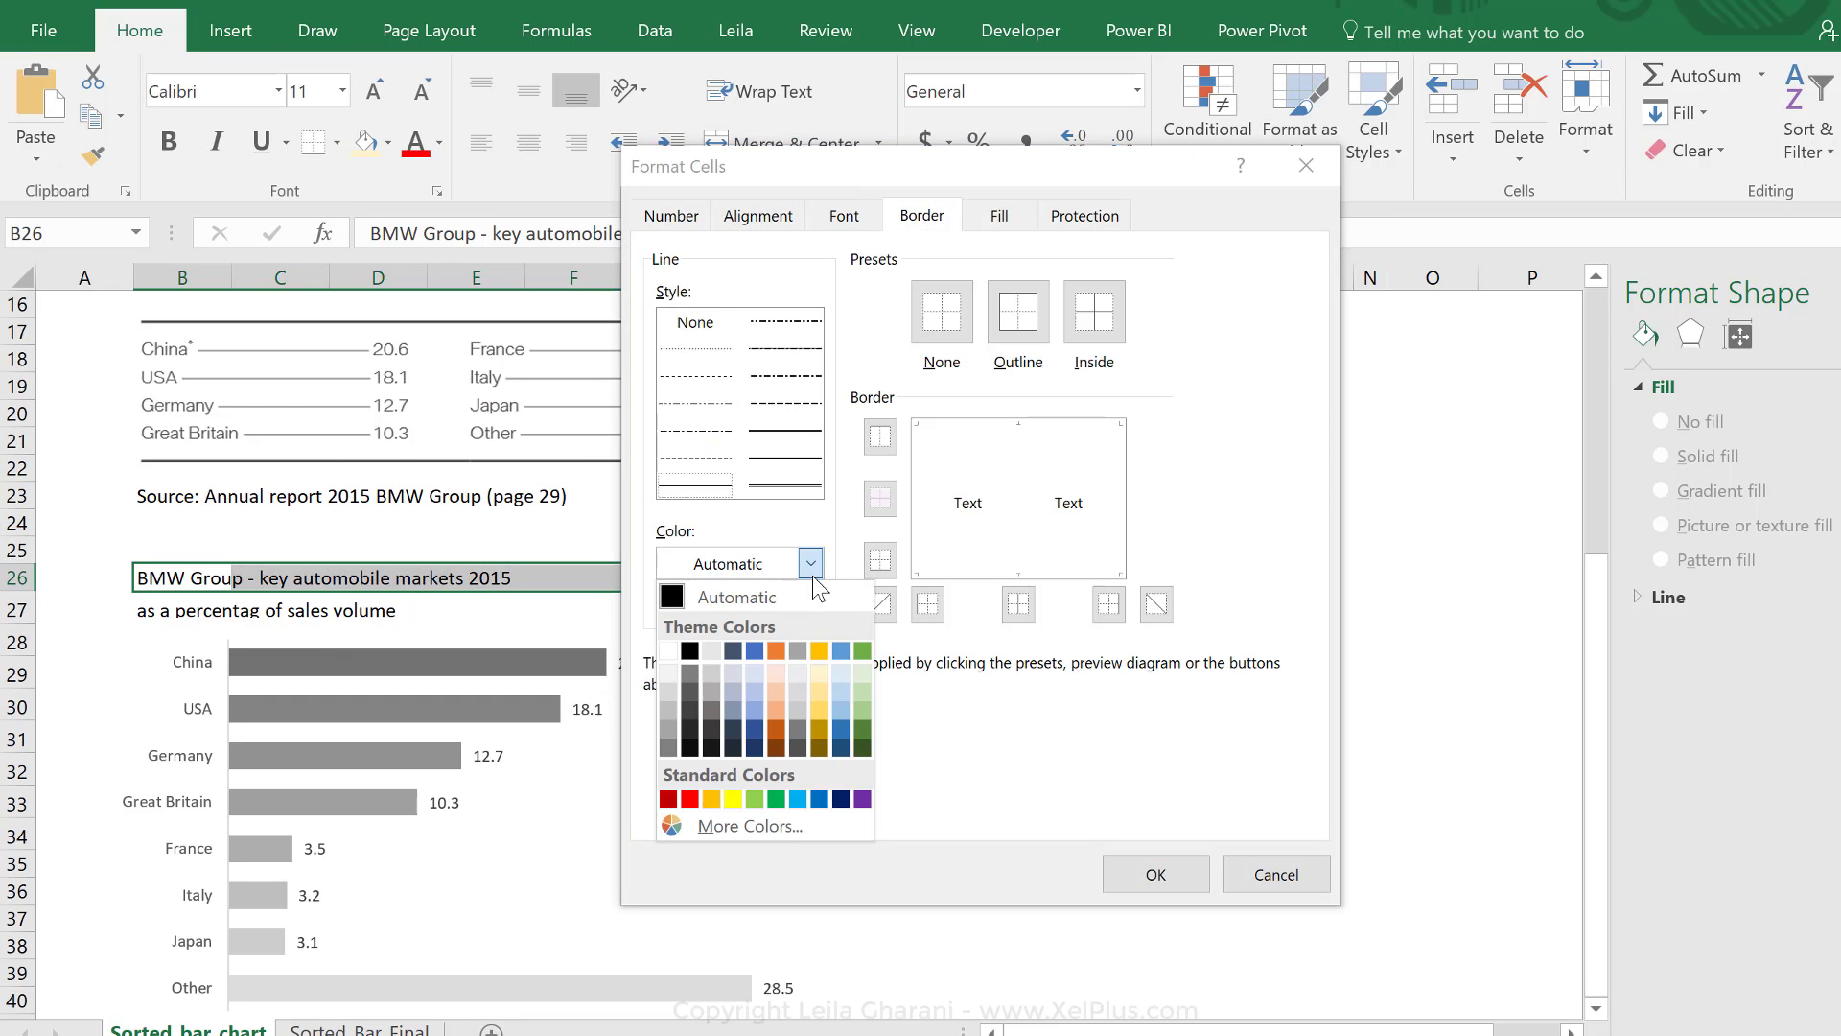
left_click(669, 748)
left_click(983, 575)
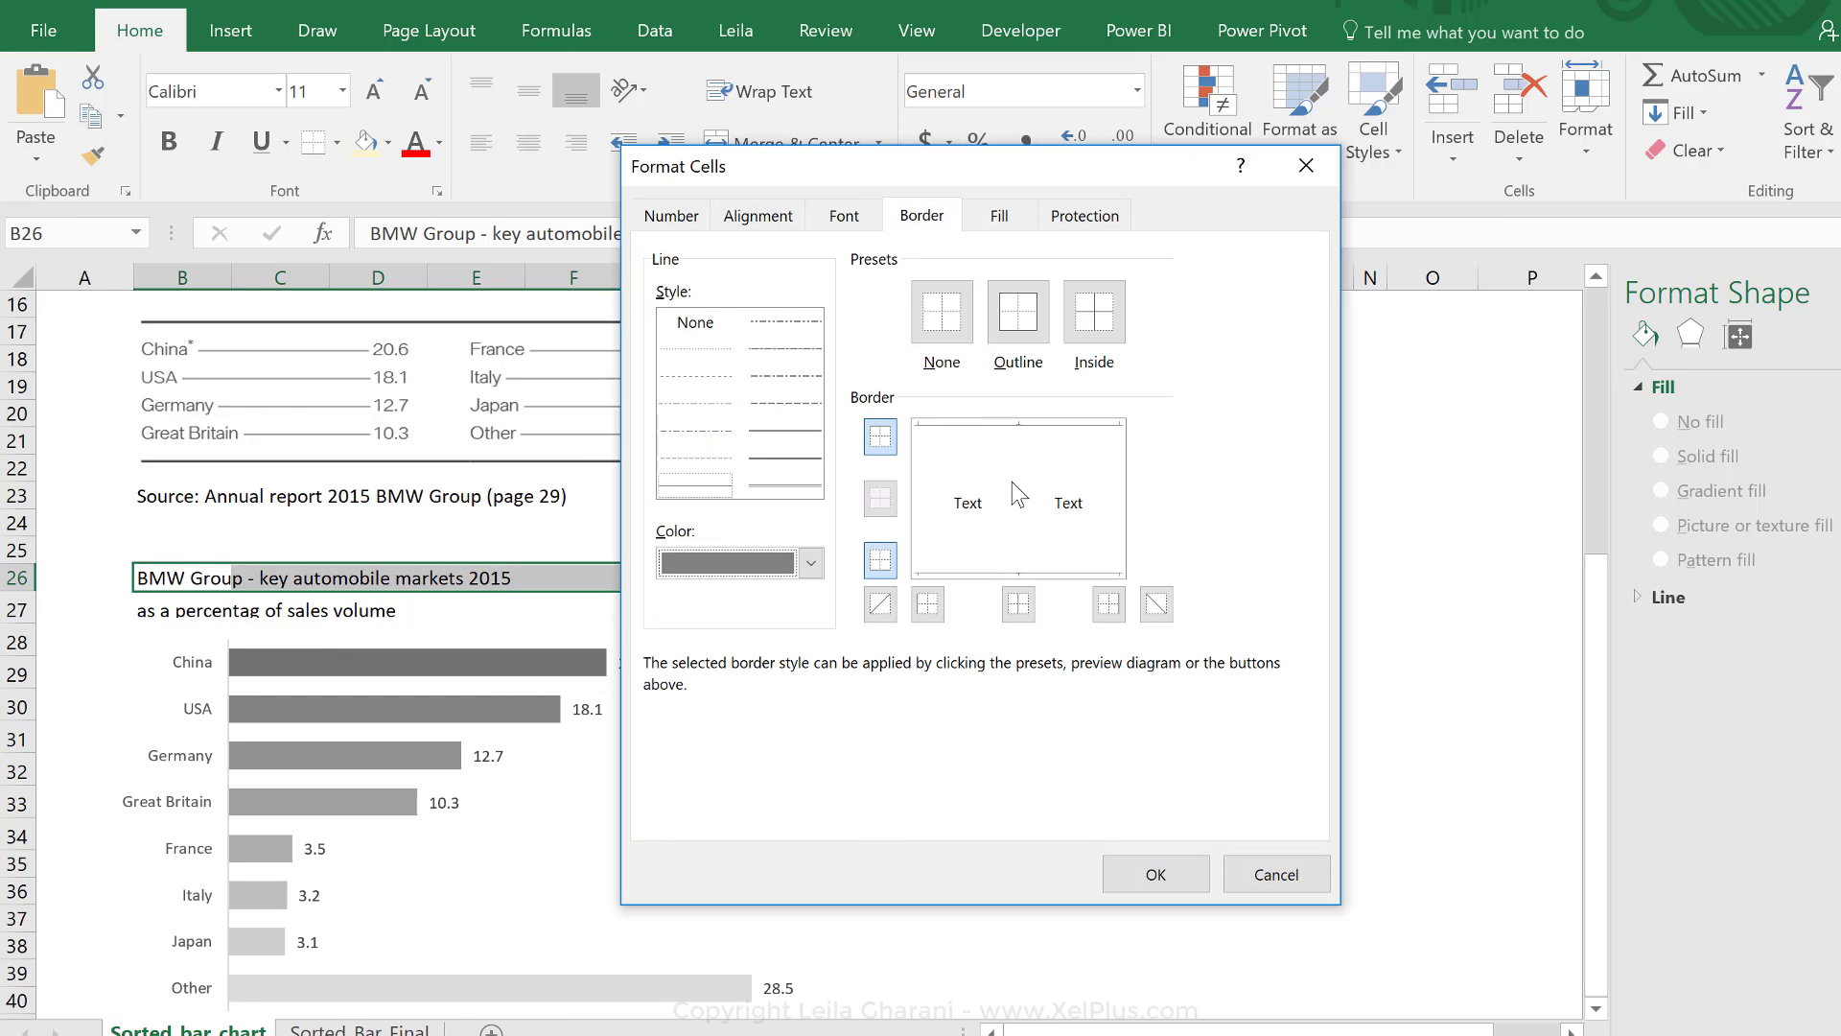
left_click(1156, 873)
Step: Color the pasted heading and subtitle text dark gray and enlarge the heading in B26 to size 12
left_click(438, 143)
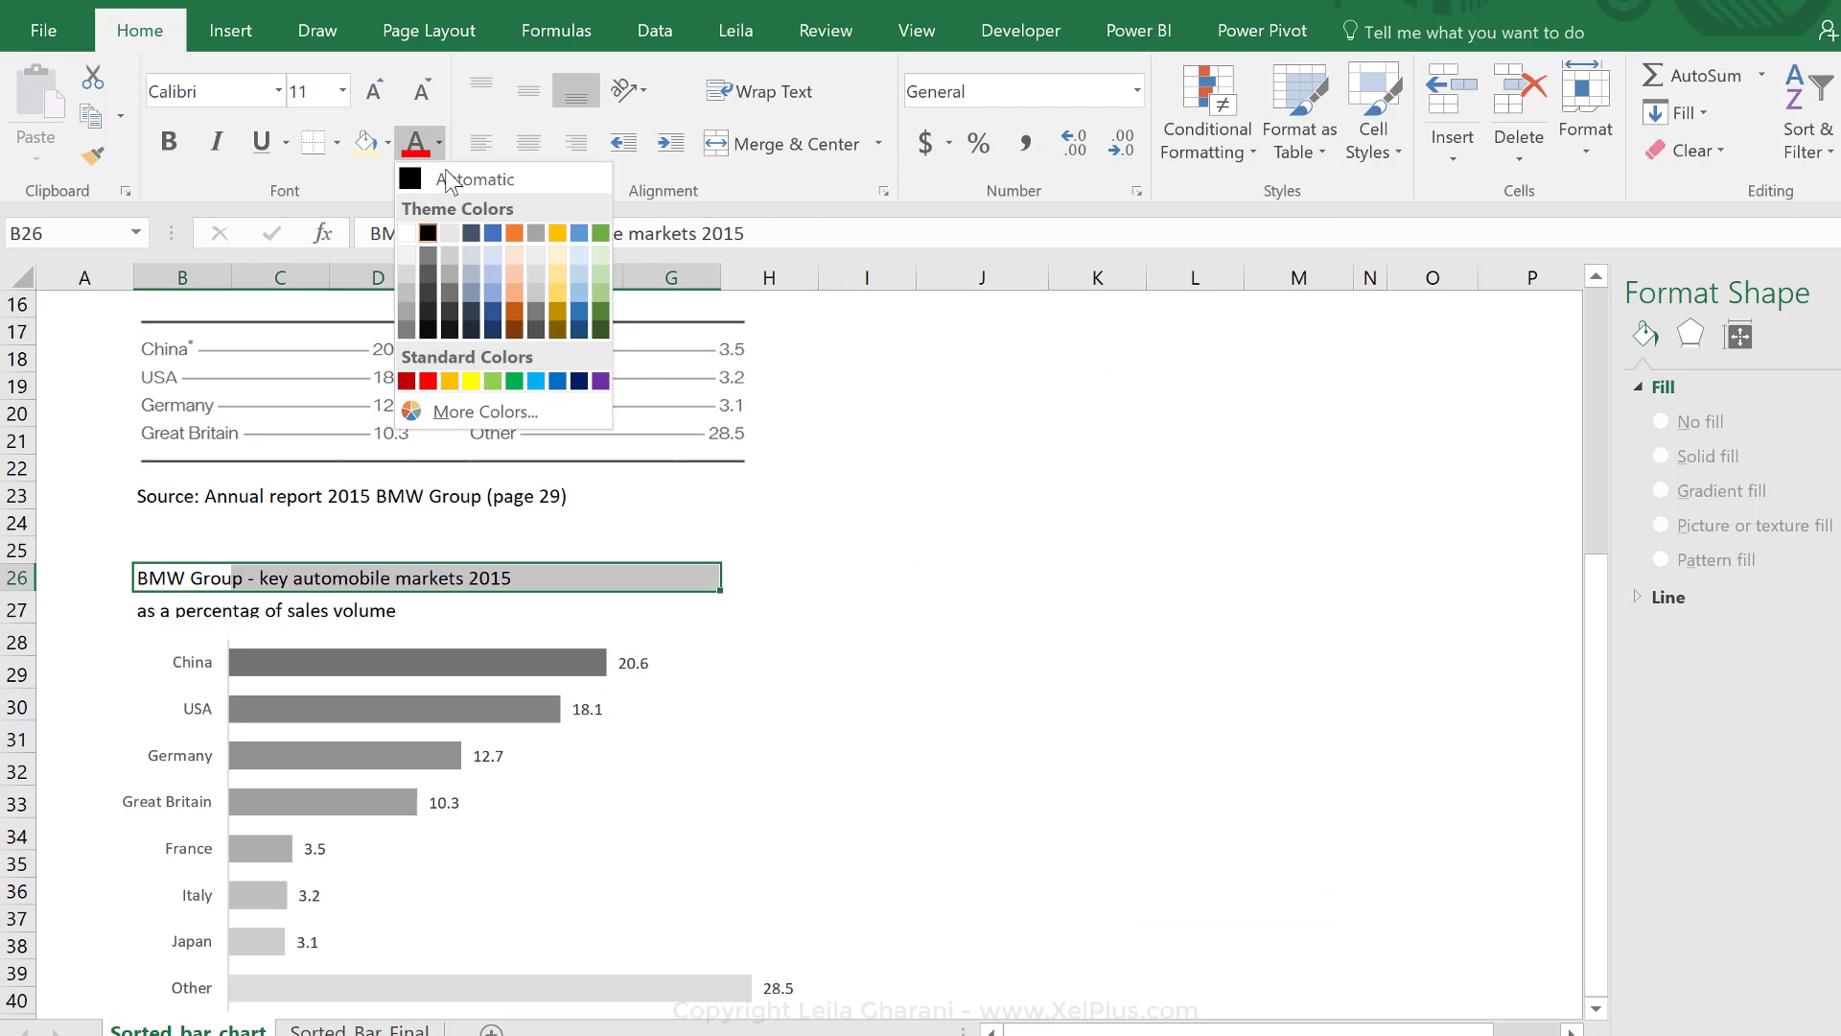
left_click(431, 276)
left_click(374, 91)
left_click(161, 617)
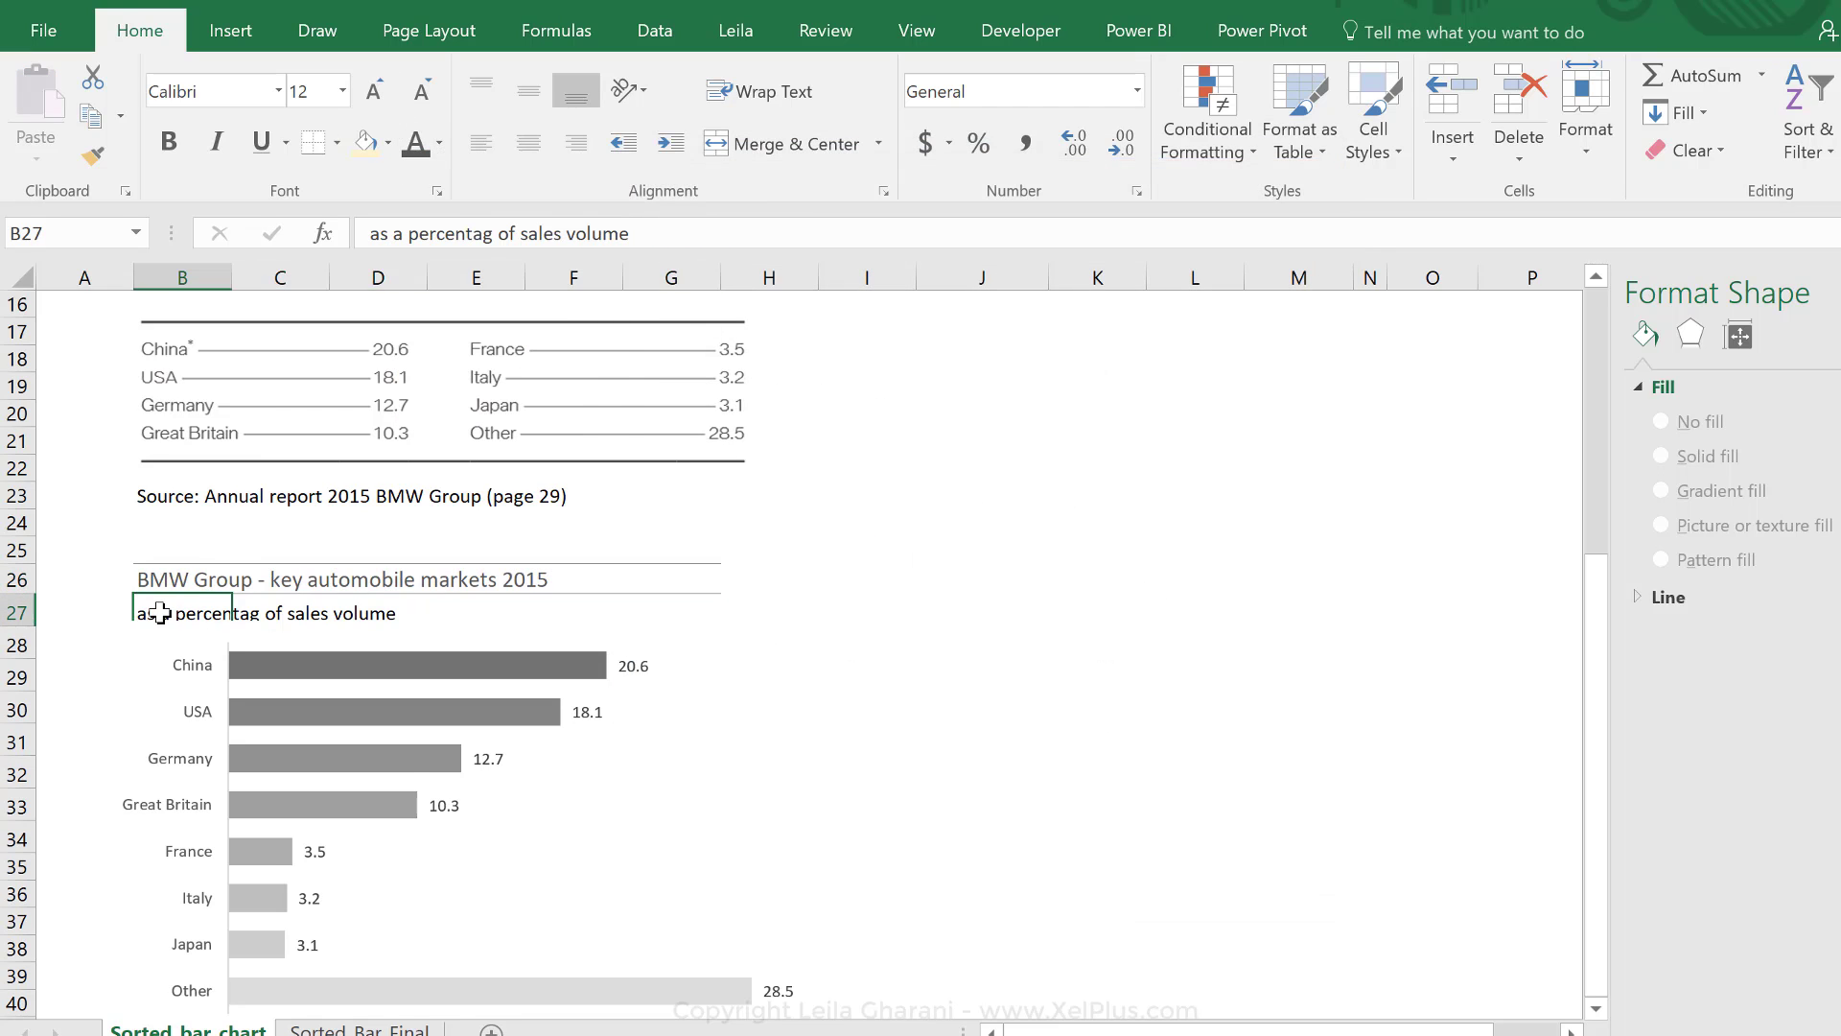
Step: Shift the chart slightly down and to the left so it sits clear of the subtitle in B27
left_click(292, 638)
left_click_drag(293, 637, 261, 671)
scroll(768, 635, "down", 2)
left_click(958, 589)
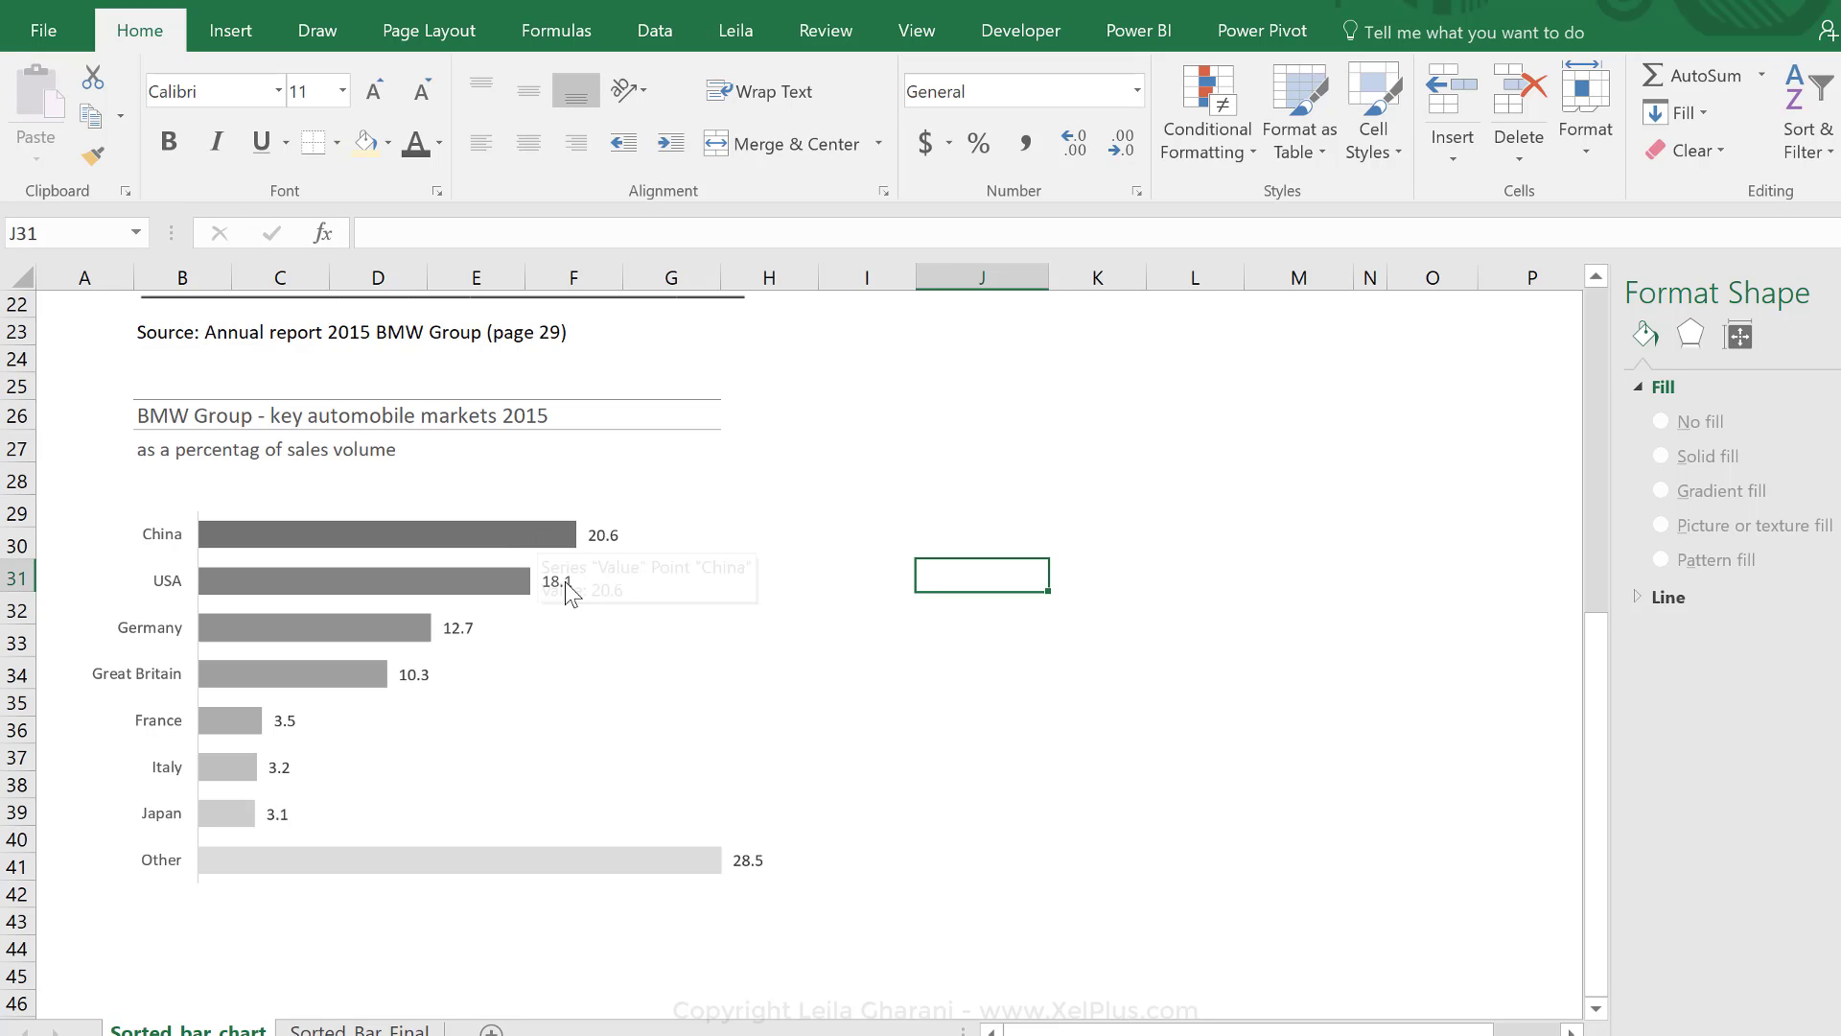
Step: Set Italy's value in K9 to 3.5 so that it ties with France
scroll(671, 701, "up", 3)
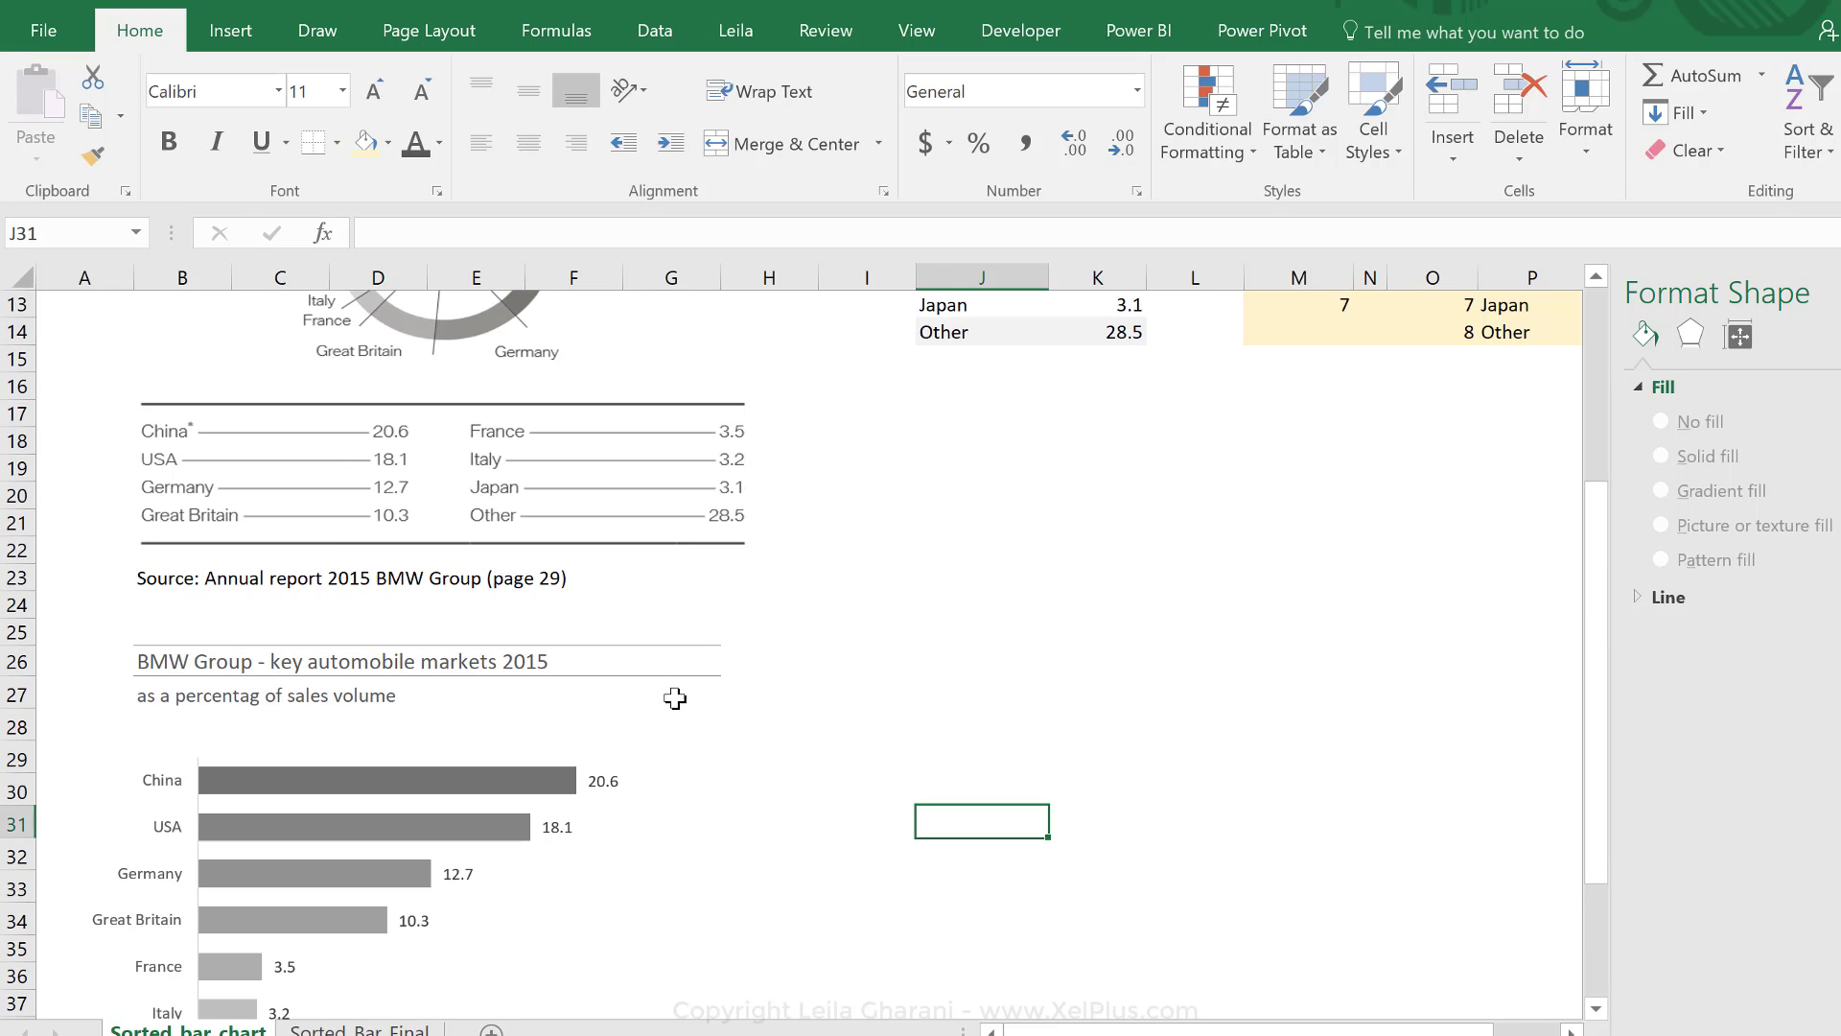
scroll(675, 698, "up", 3)
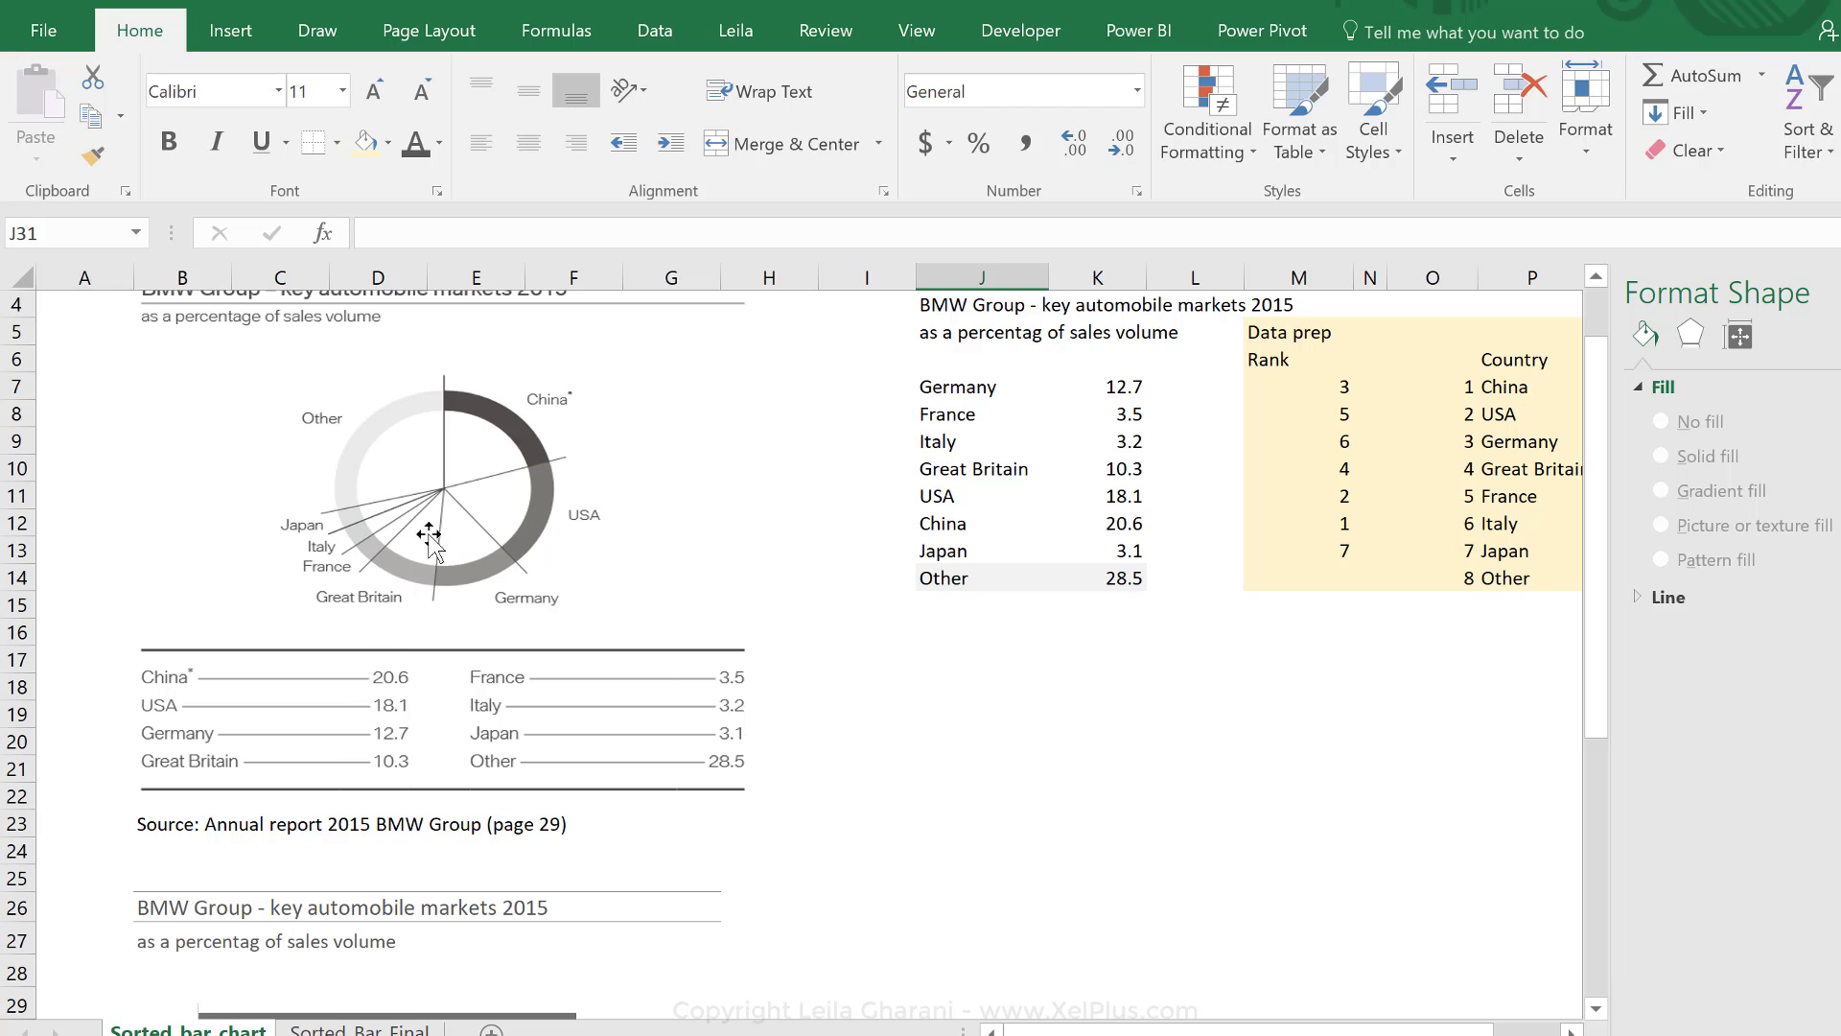
scroll(892, 604, "down", 5)
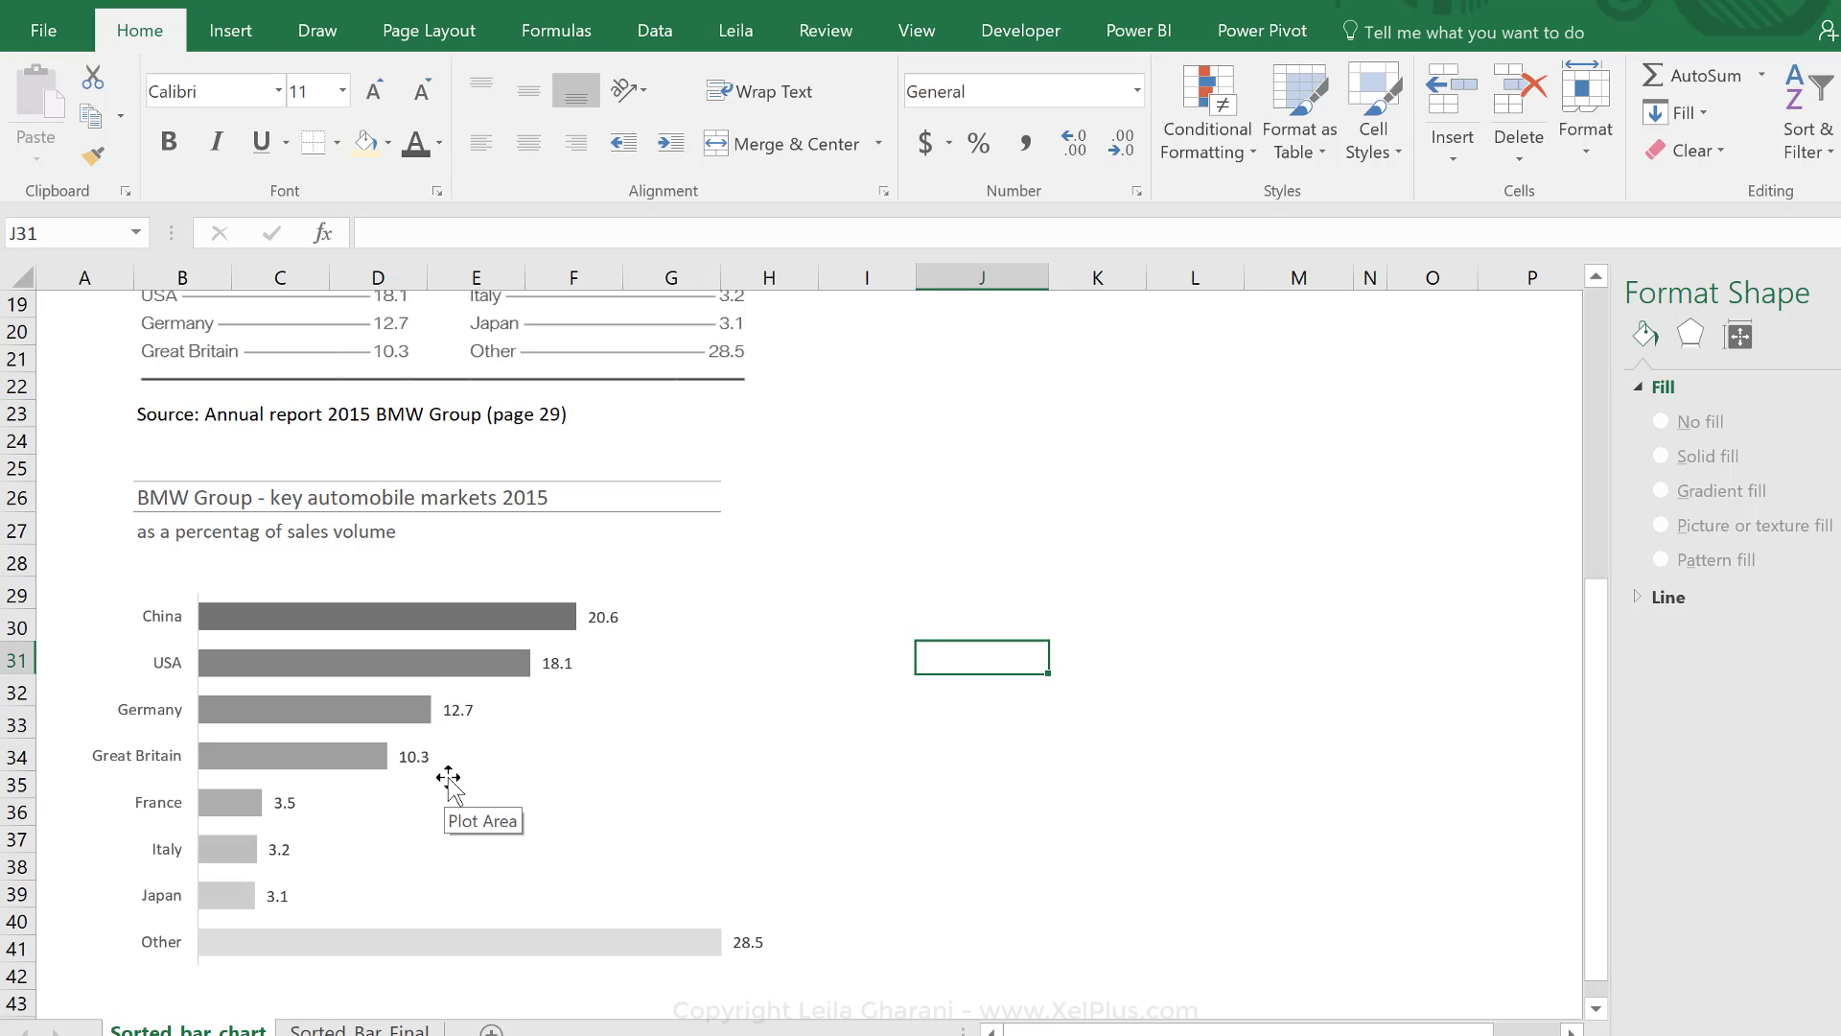
scroll(1089, 650, "up", 6)
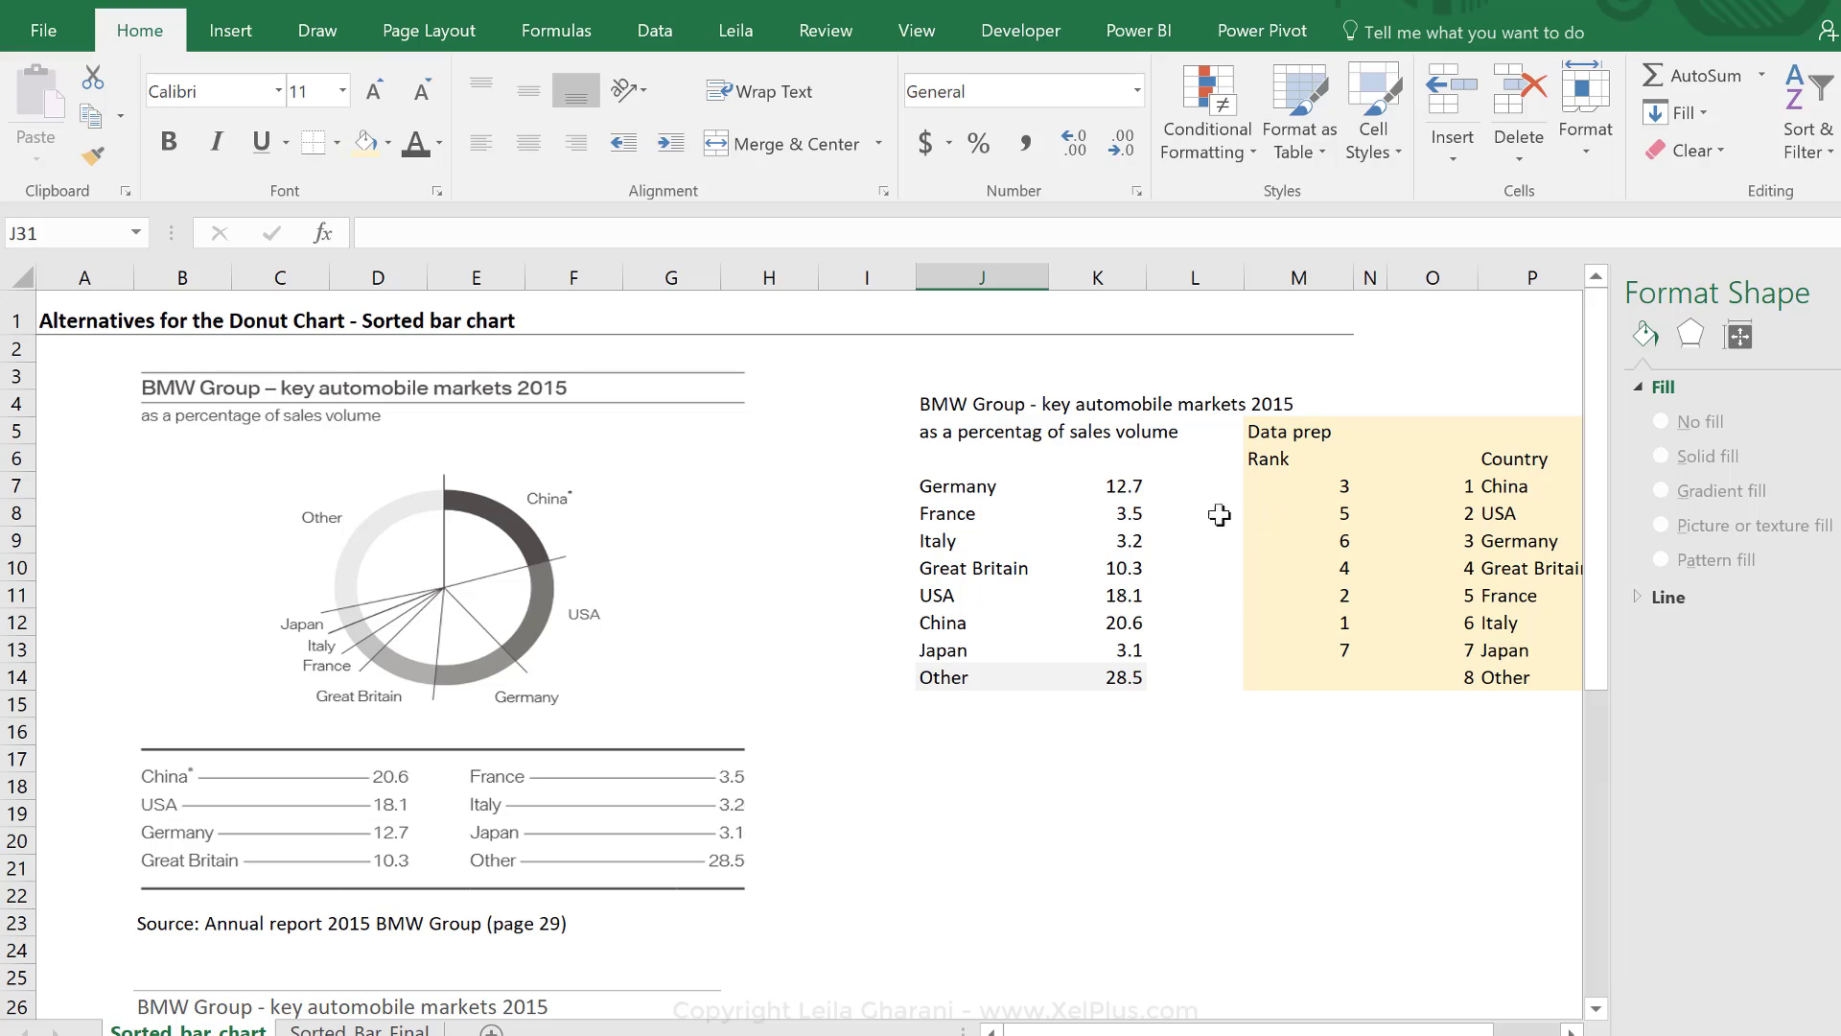
left_click(1133, 516)
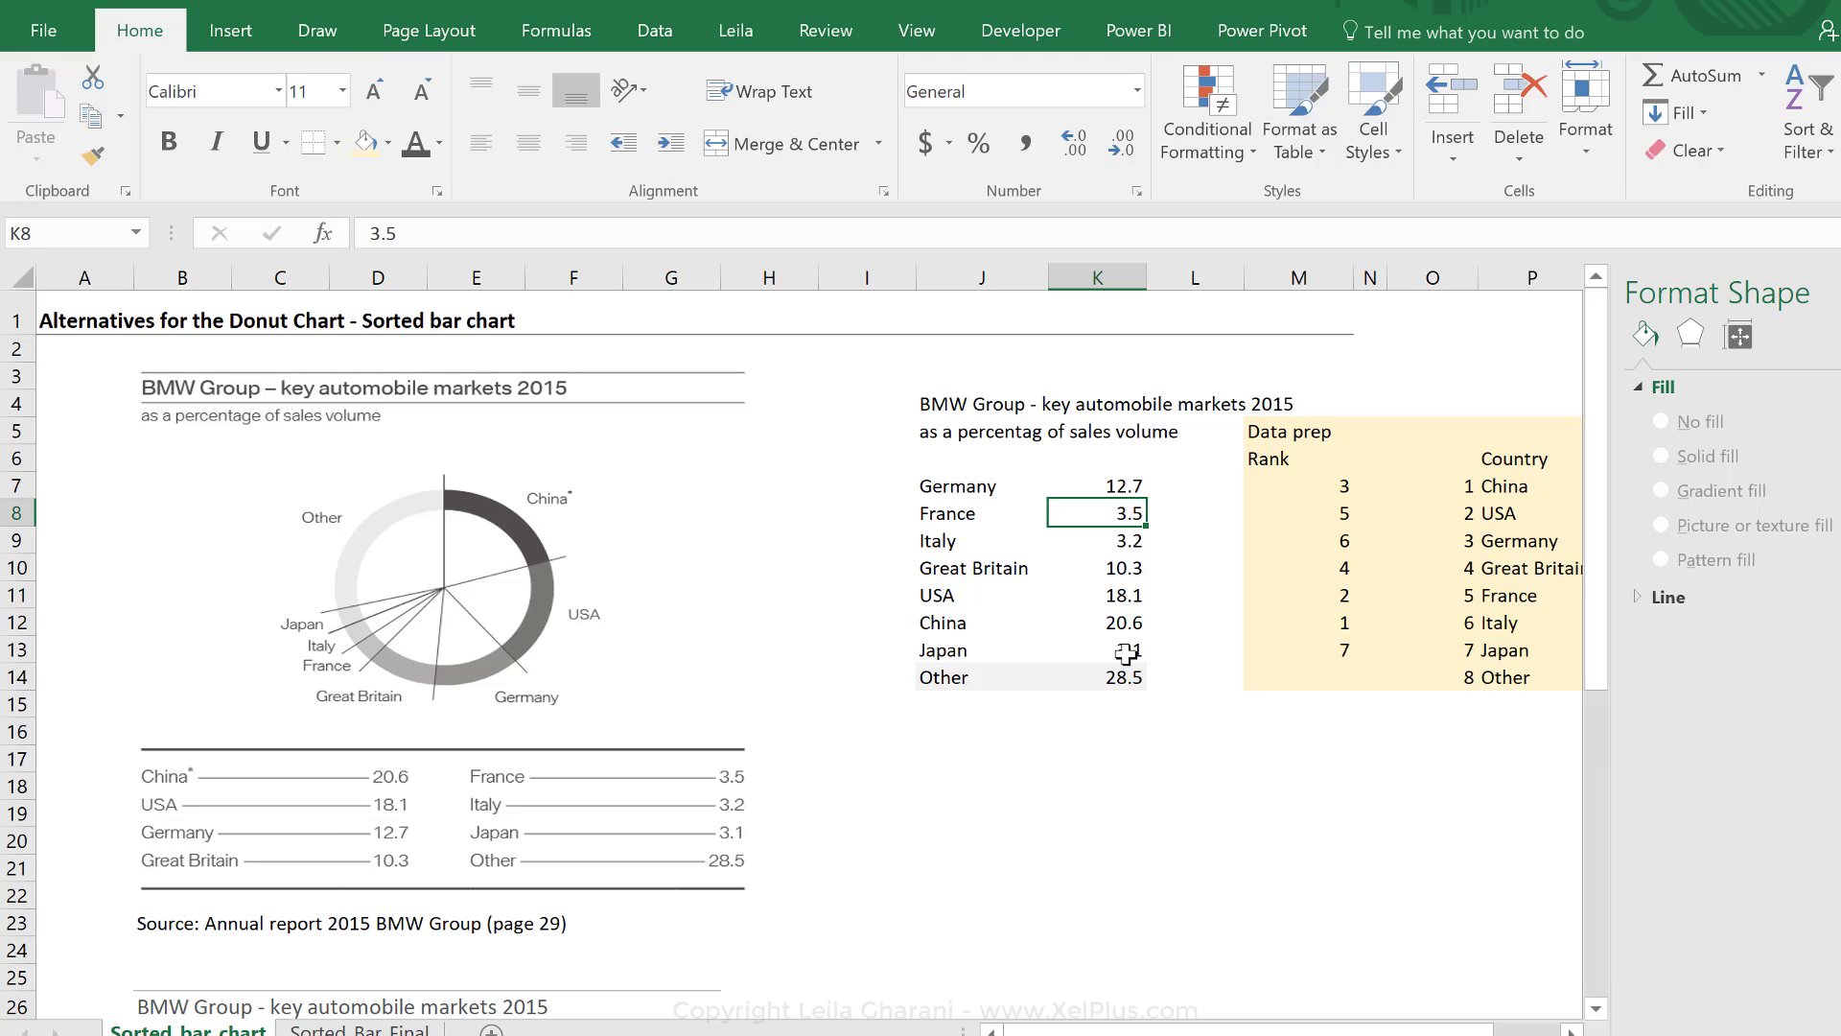
left_click(1100, 542)
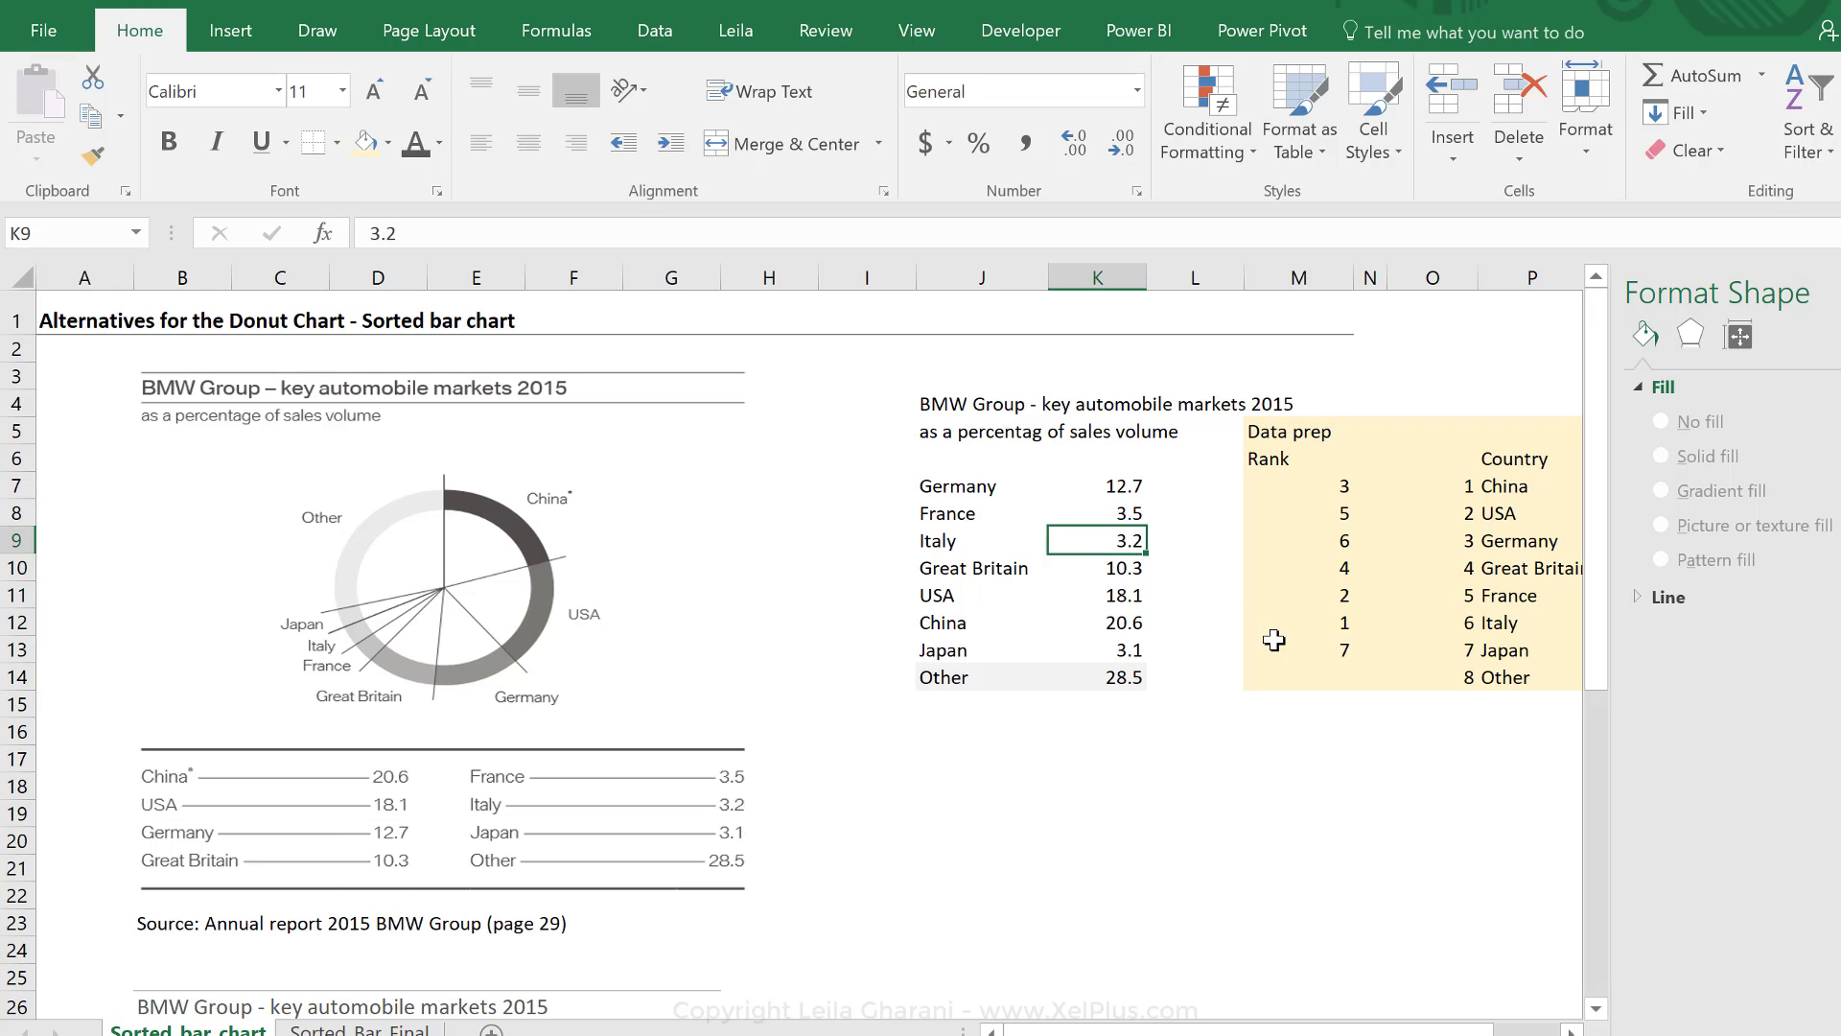
key("F2")
key("BackSpace")
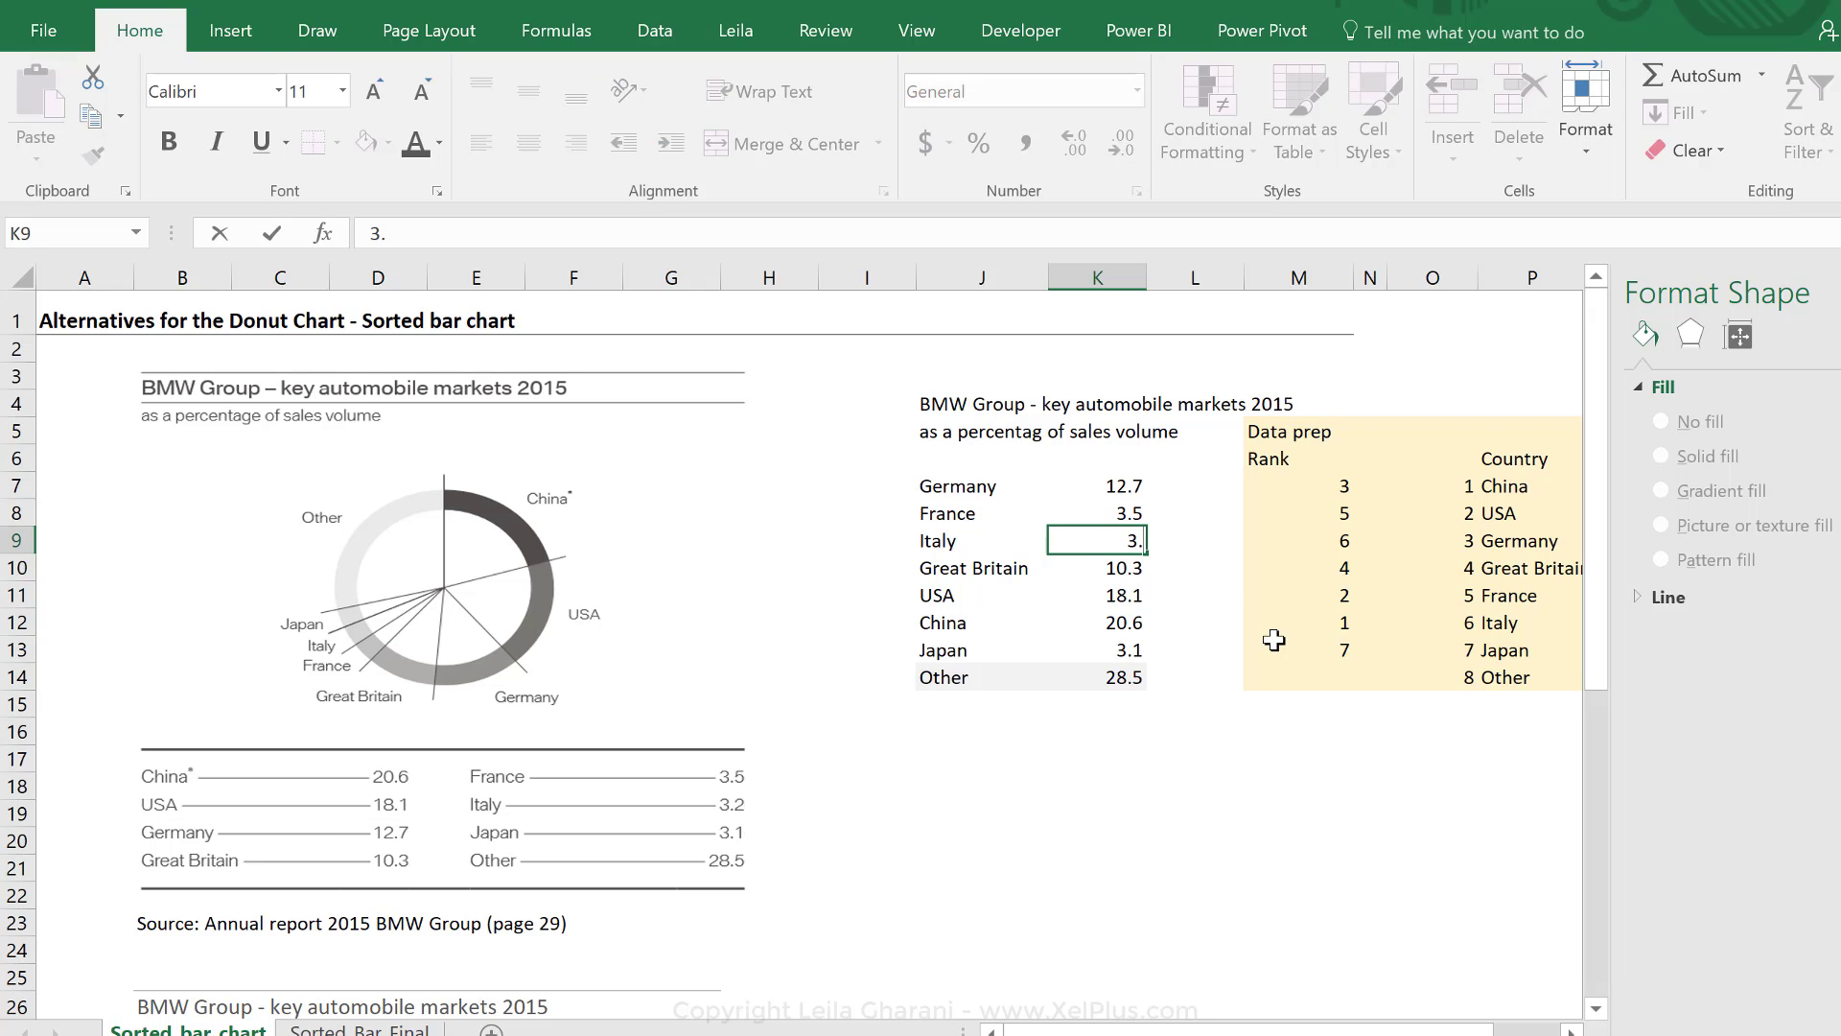
type("5")
key("ctrl+Return")
Step: Check how the tie between France and Italy affects the Rank column, the sorted Country and Value columns, and the bar chart
left_click_drag(1328, 1026, 1393, 1024)
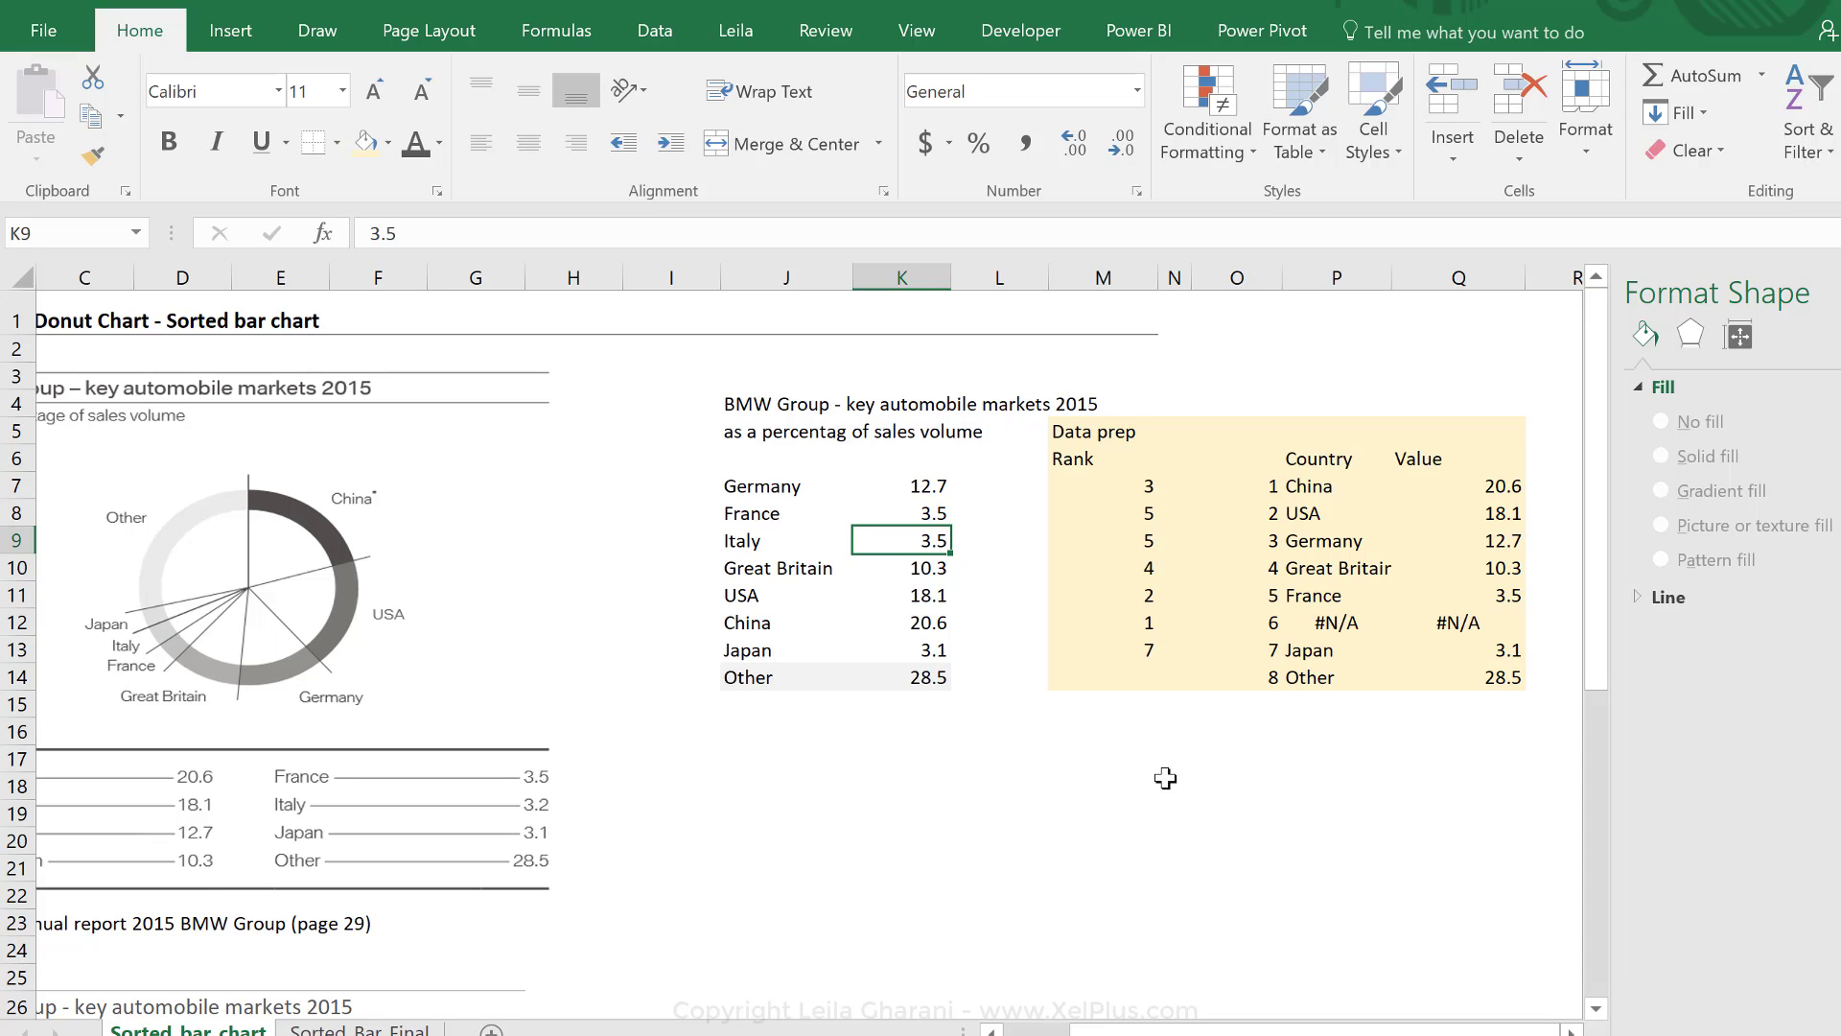
left_click_drag(1134, 479, 1105, 652)
left_click(1282, 621)
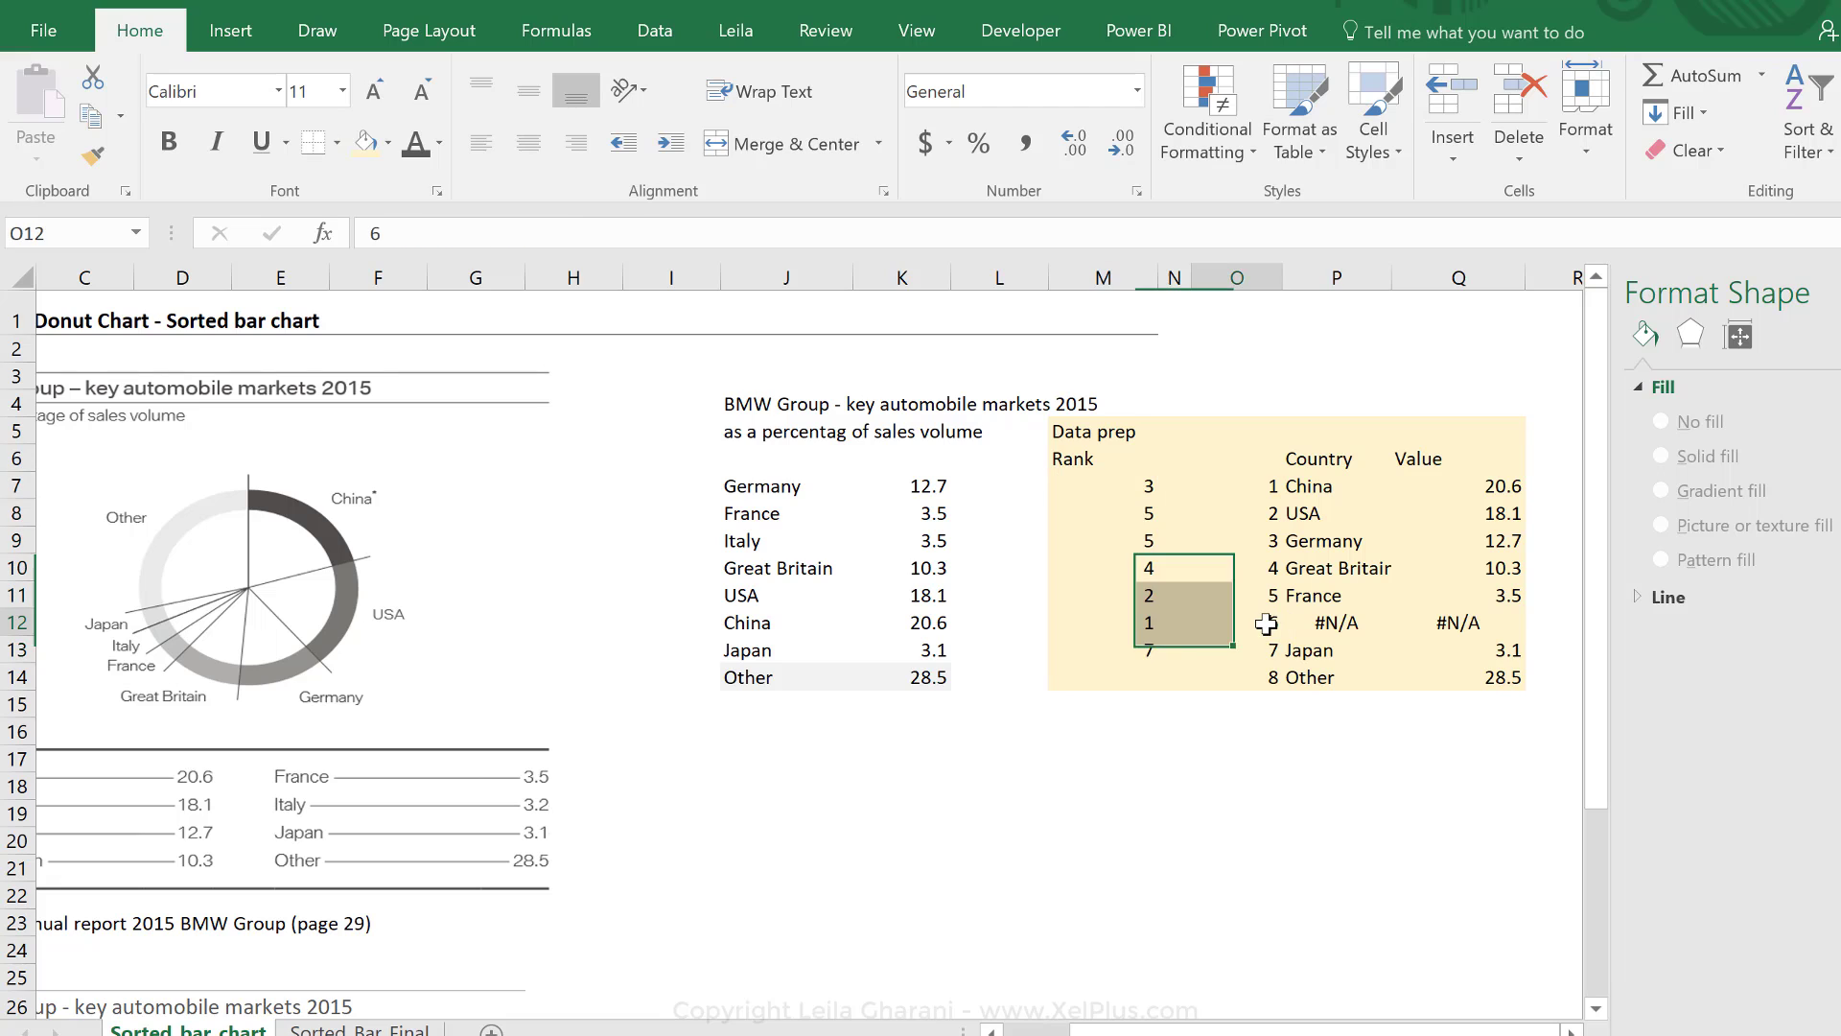
left_click(1134, 521)
left_click_drag(1134, 520, 1135, 534)
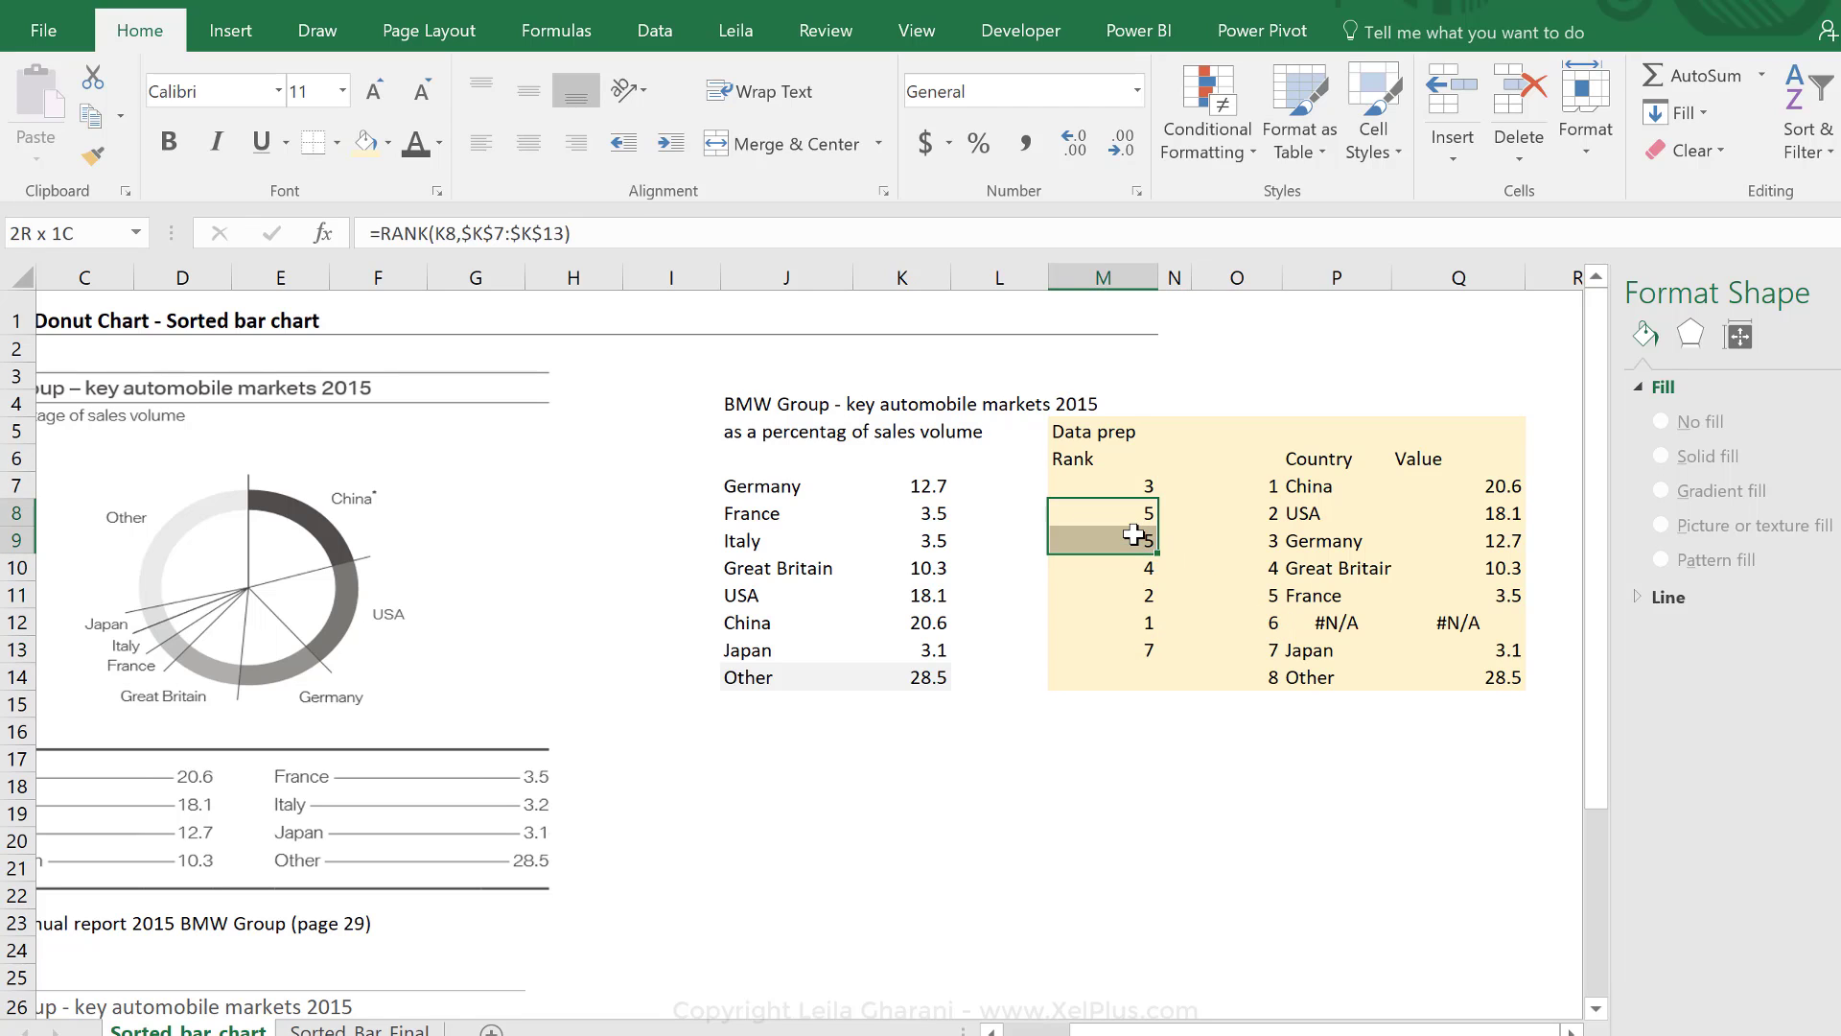
scroll(1200, 924, "left", 2)
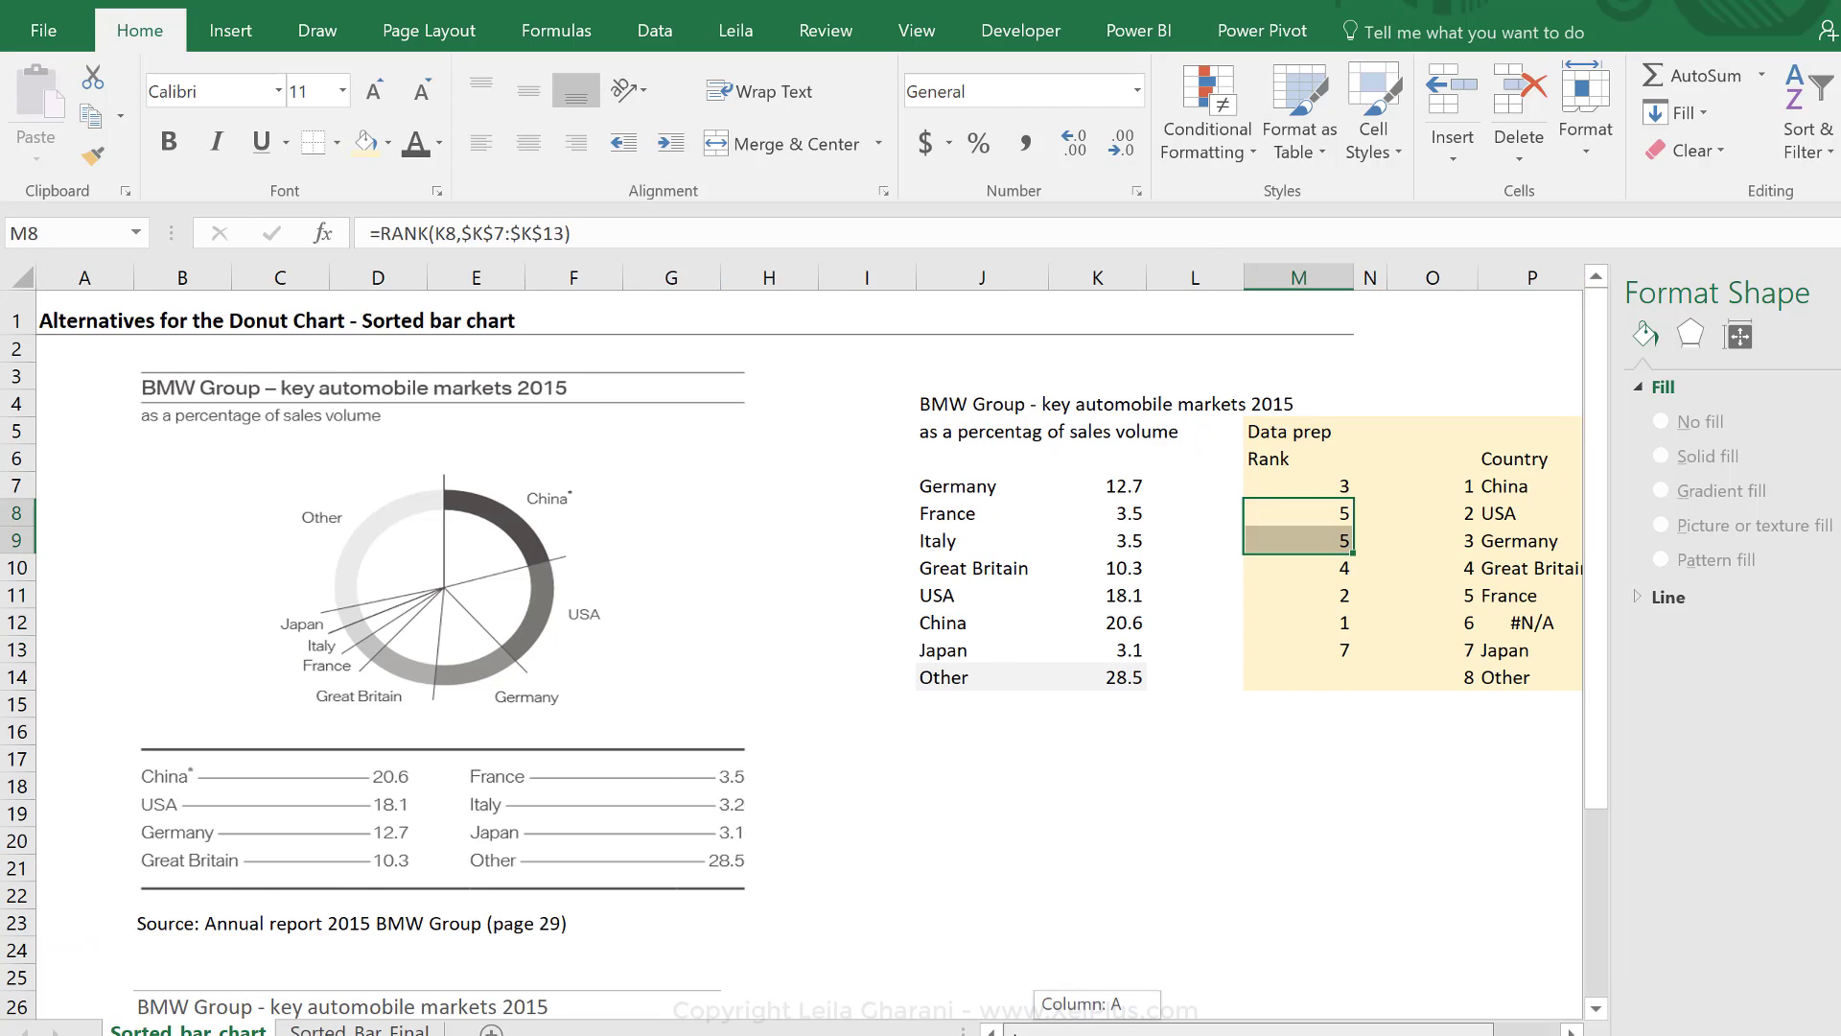
scroll(807, 782, "down", 7)
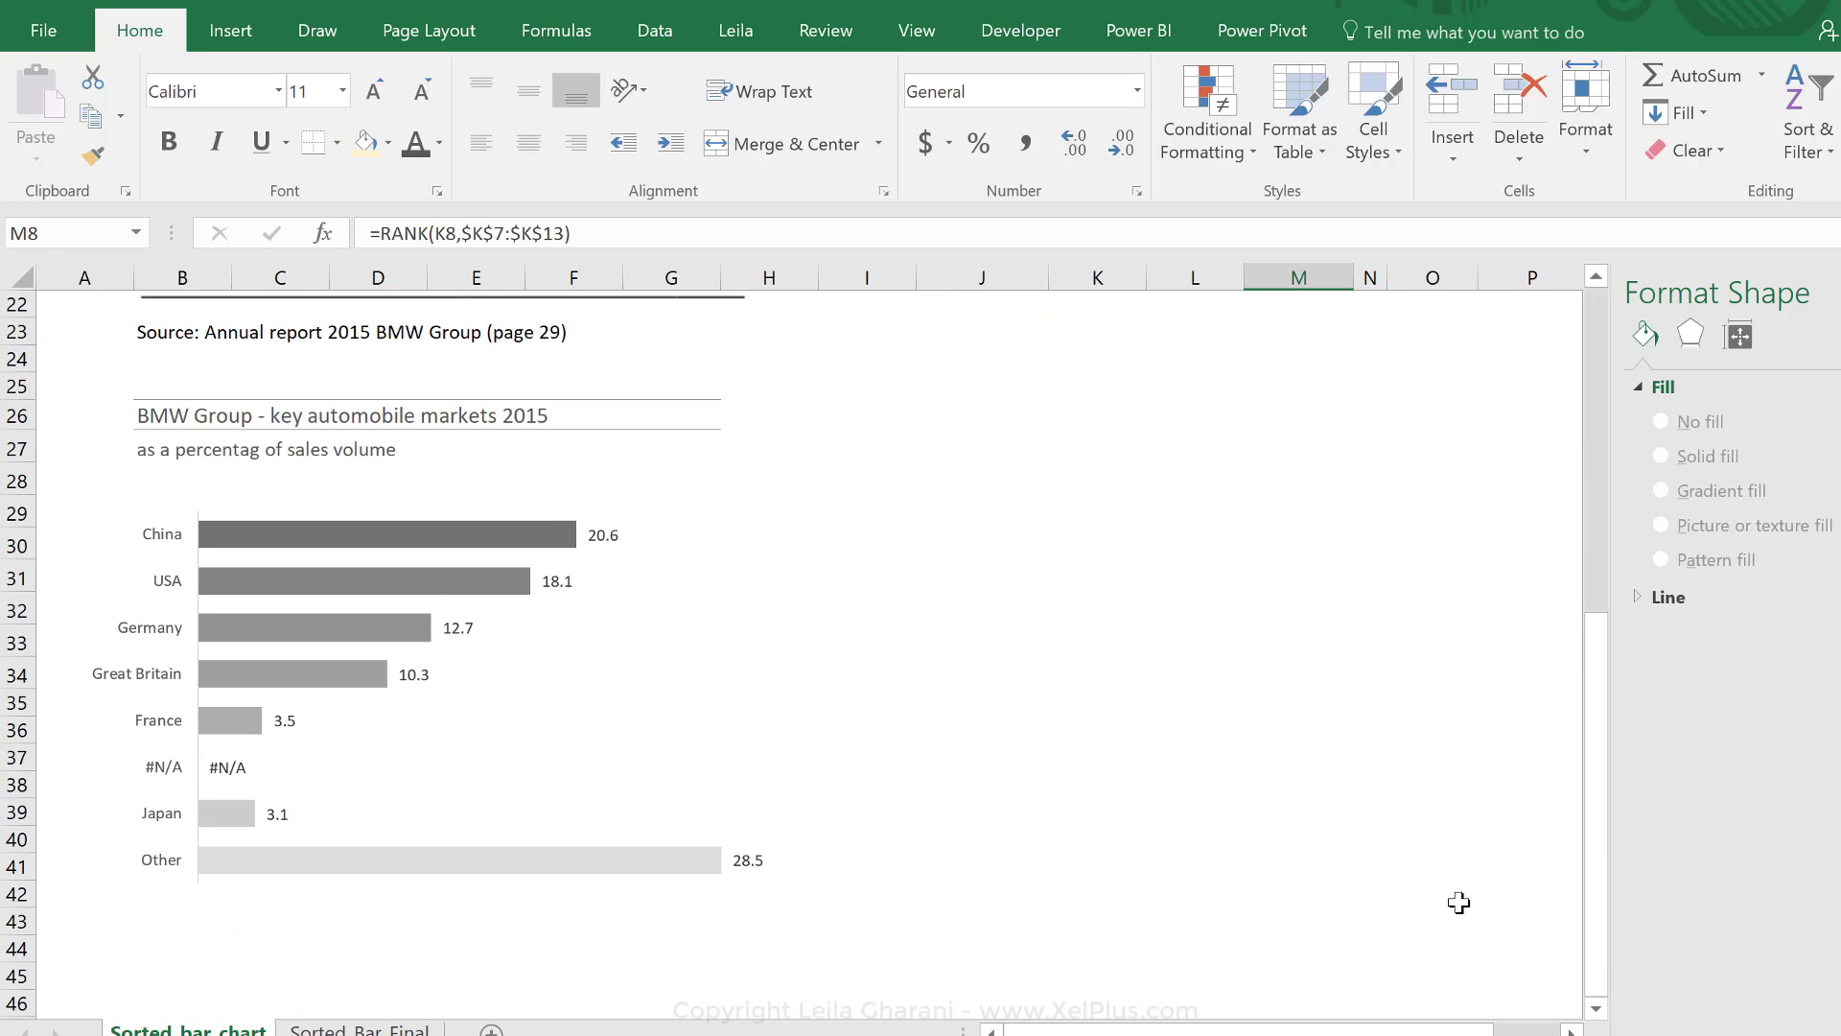
scroll(1460, 897, "up", 5)
scroll(1460, 844, "up", 1)
left_click(1488, 524)
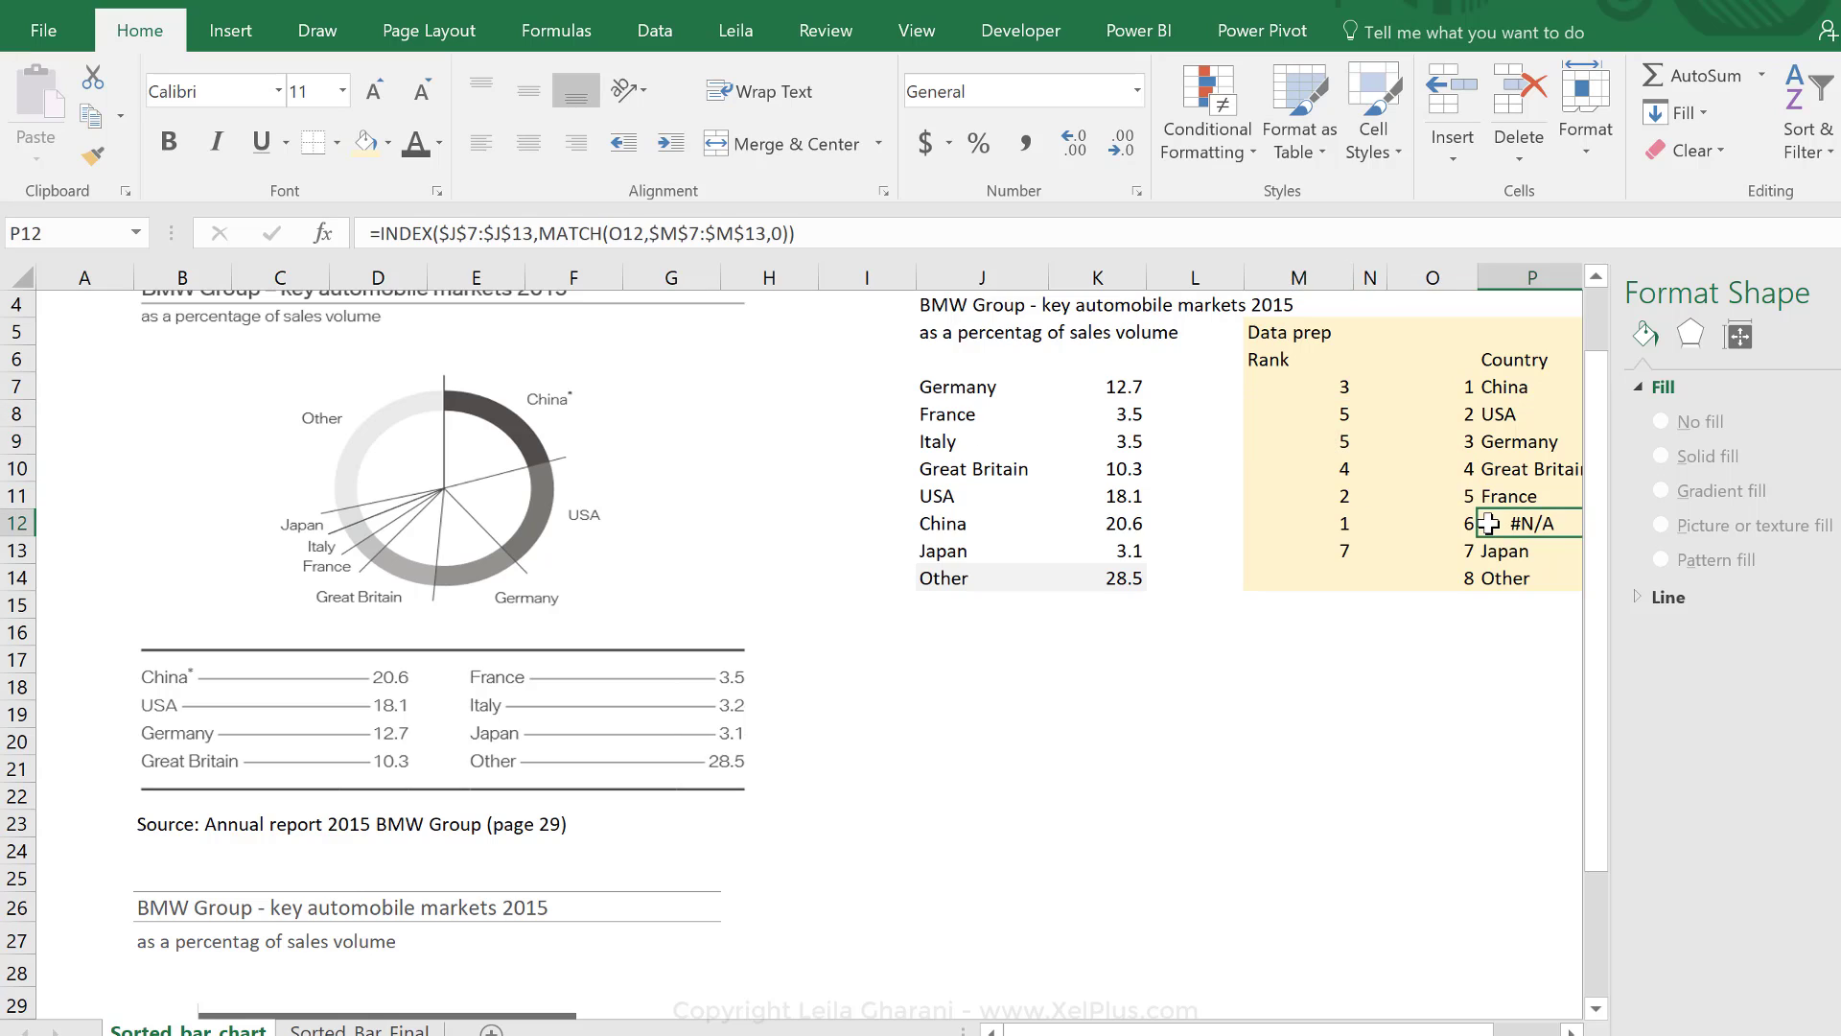
key("Right")
key("Right")
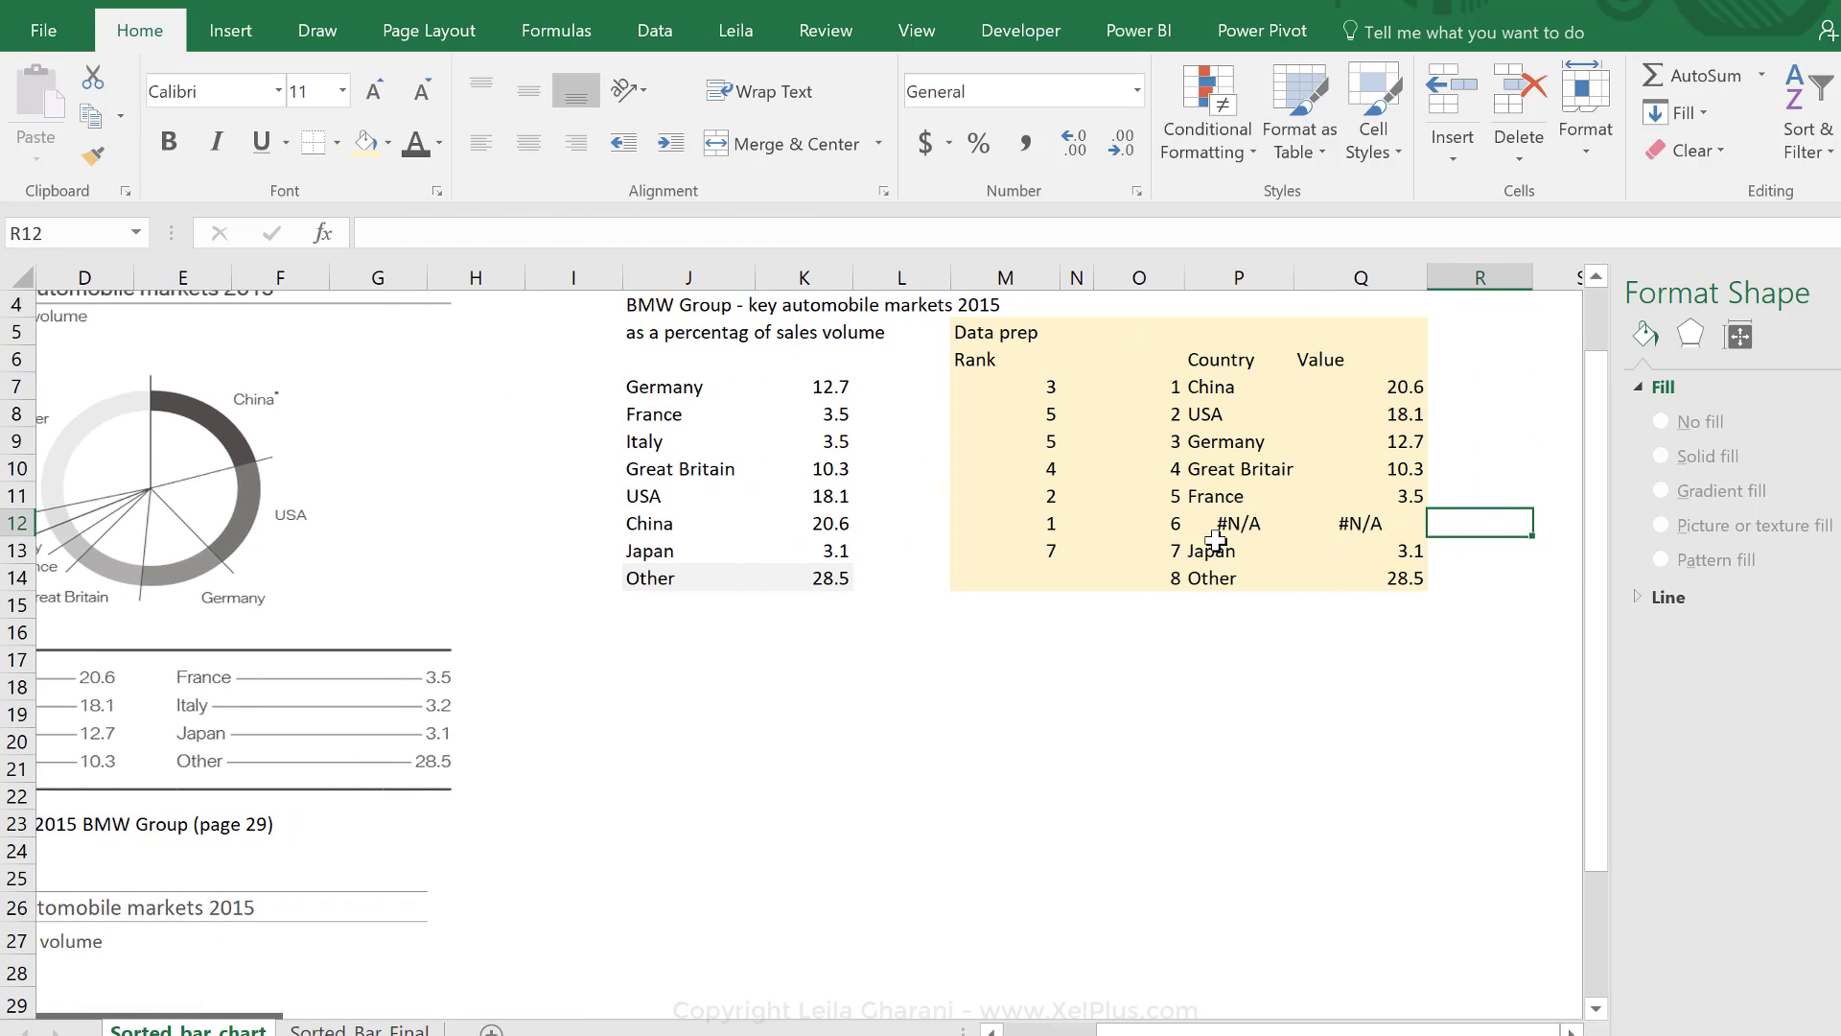
Step: Extend the RANK formula in M7 by adding a COUNTIF whose range expands from the absolute start $K$7 to K7
left_click(1017, 389)
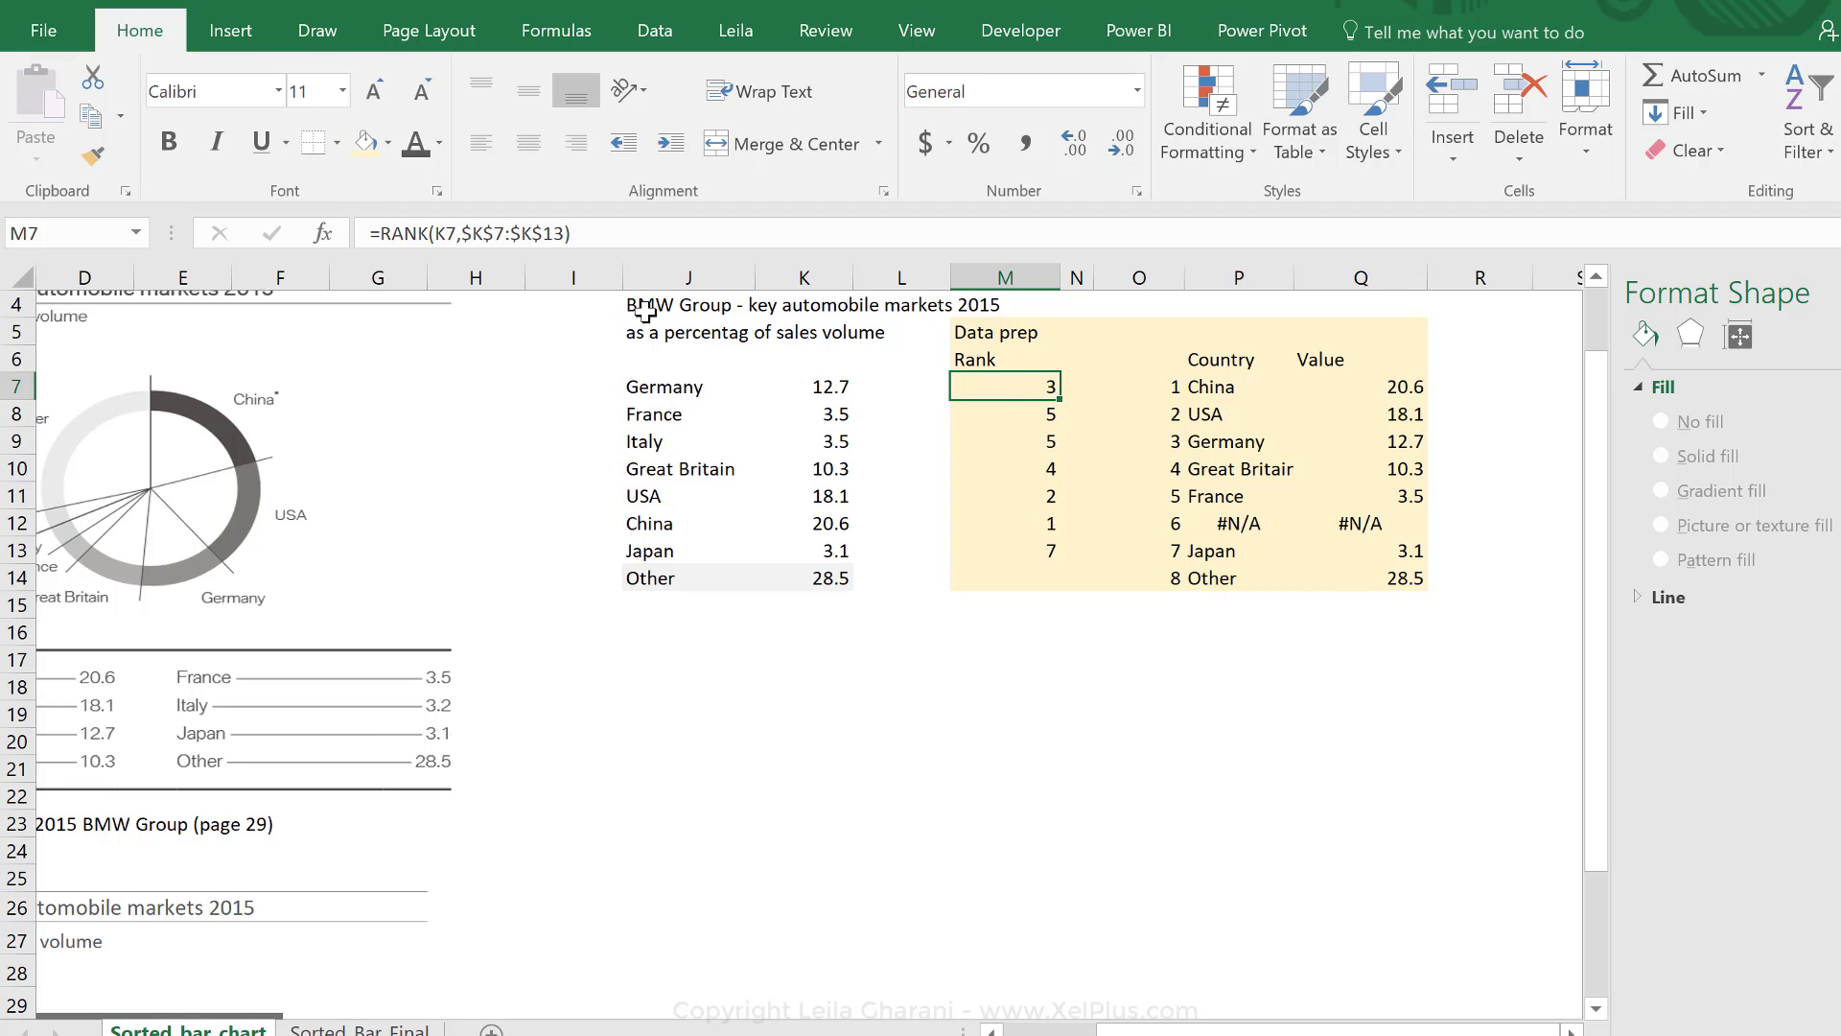
left_click(610, 237)
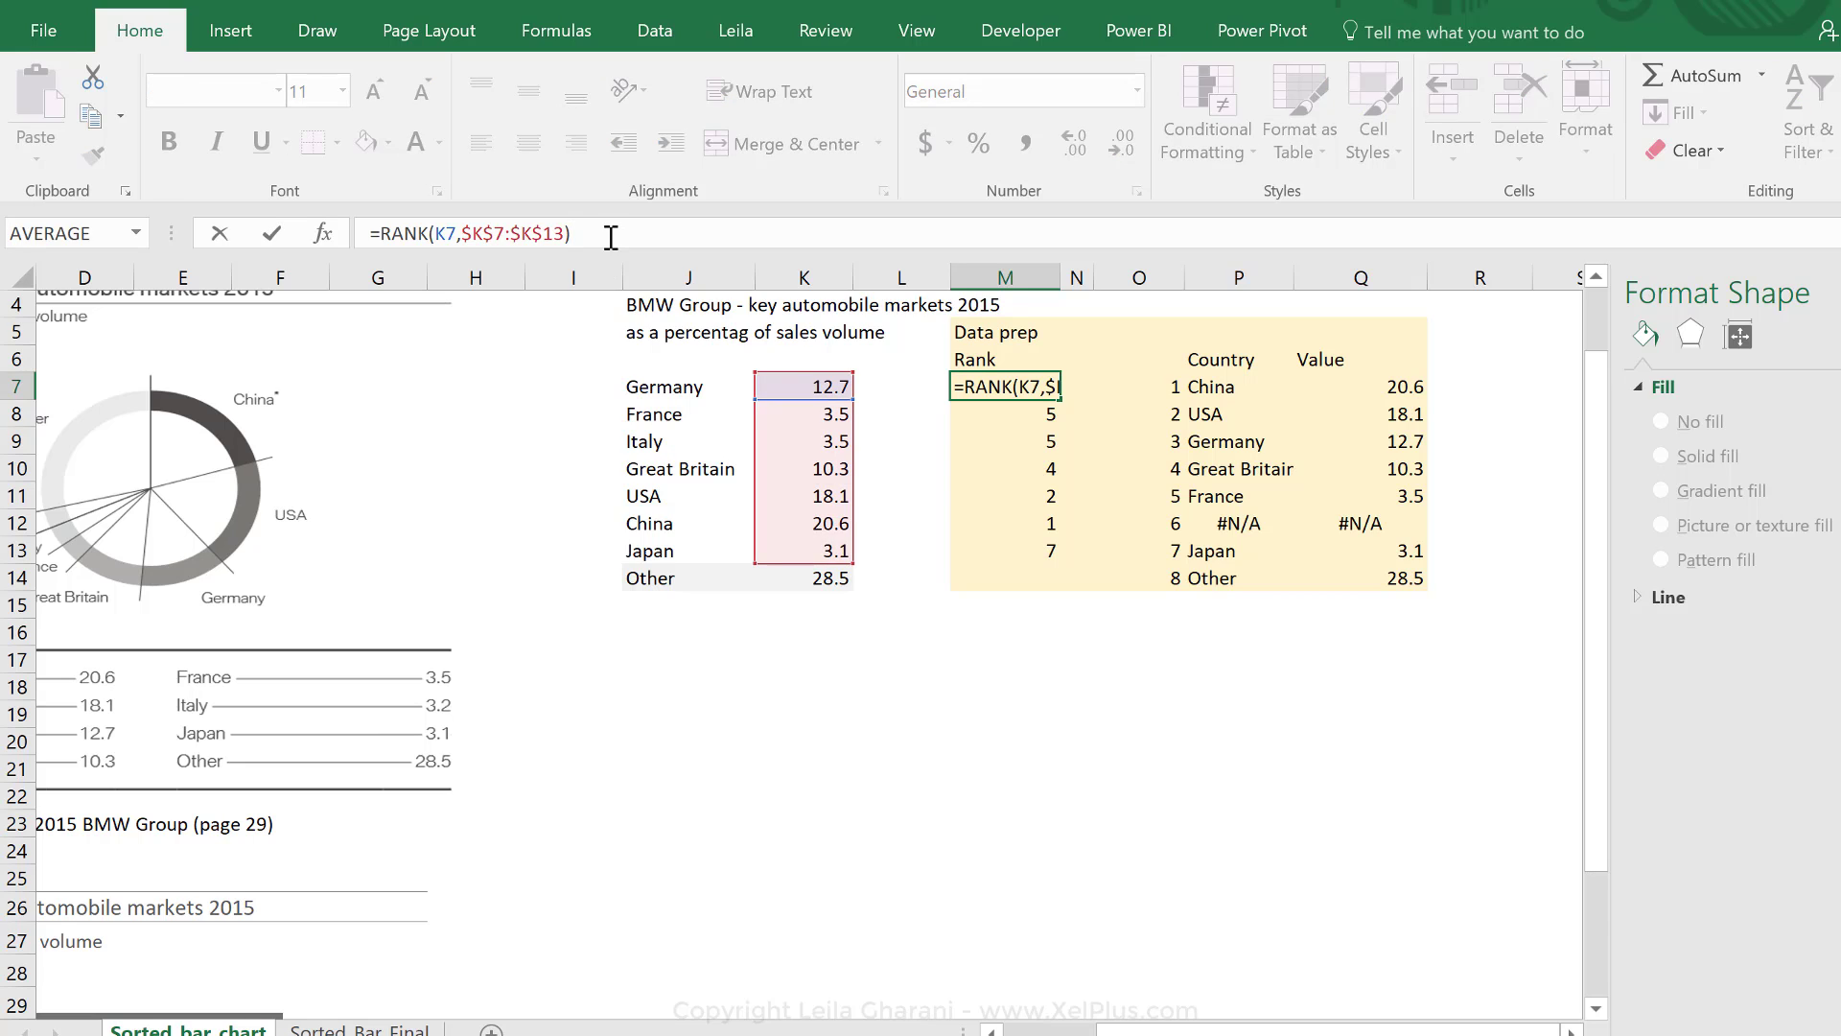
type("+countif(")
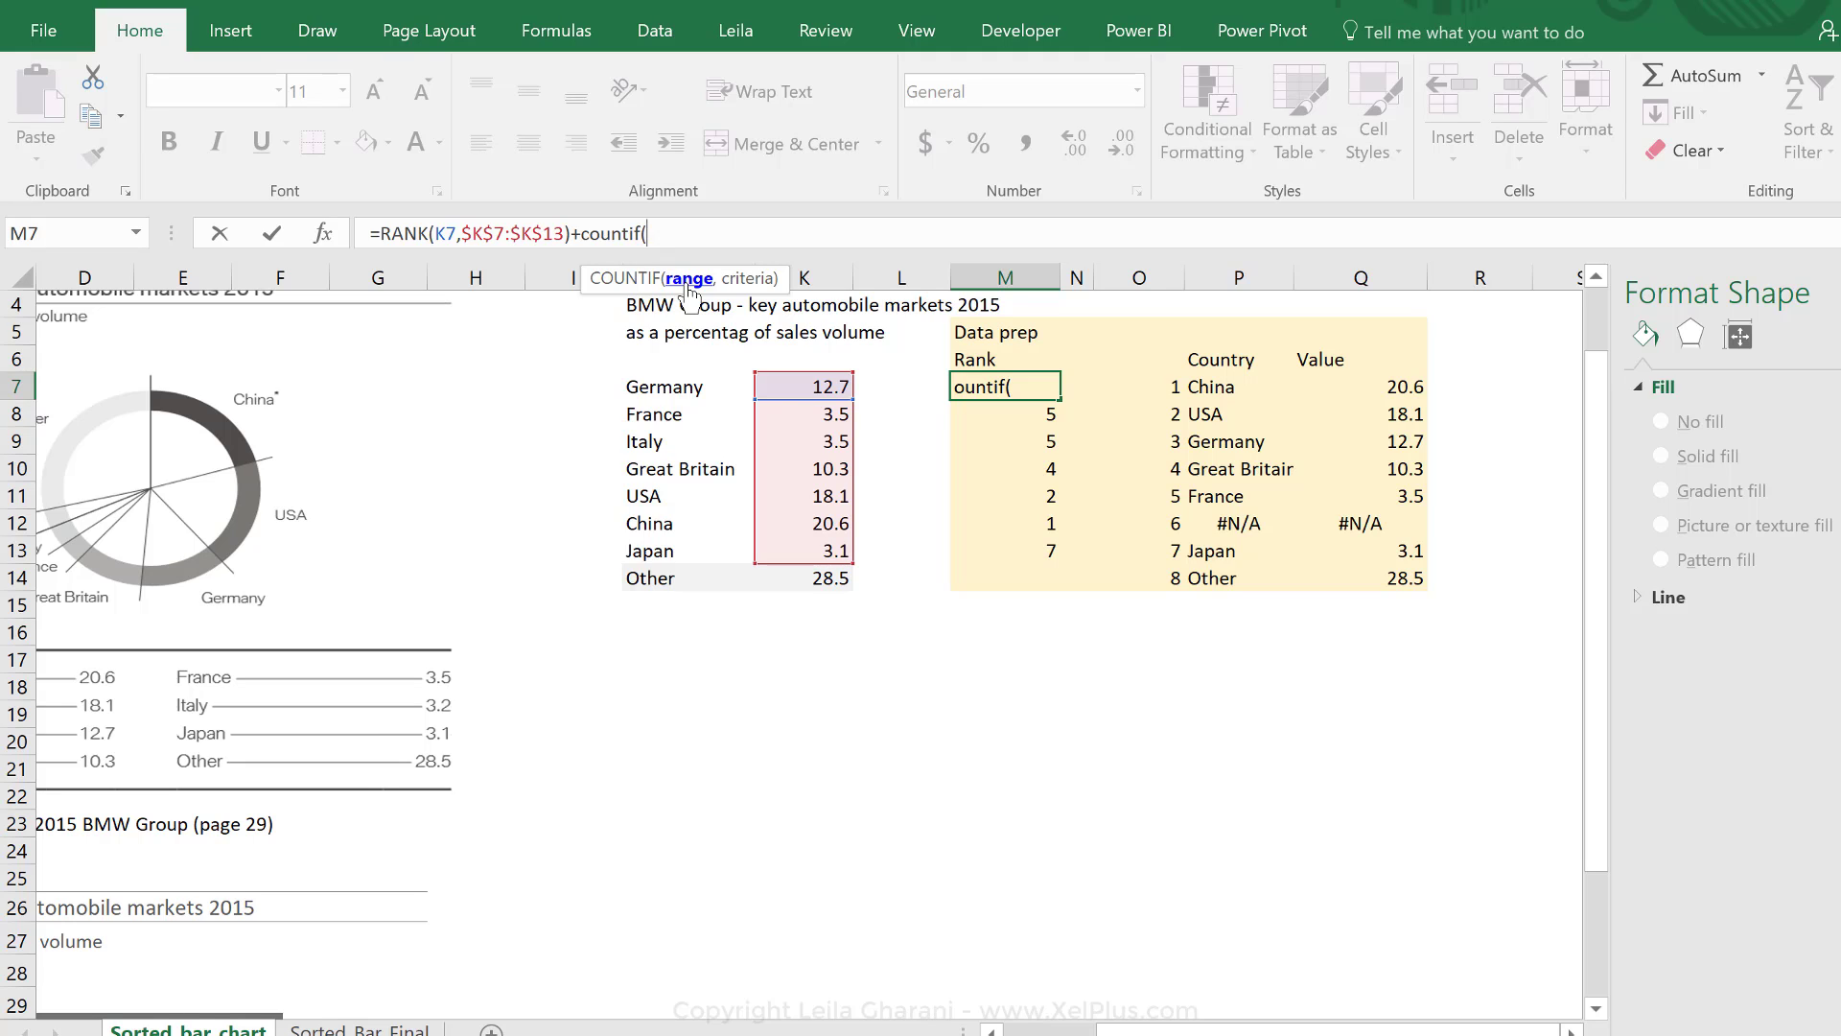
left_click(795, 389)
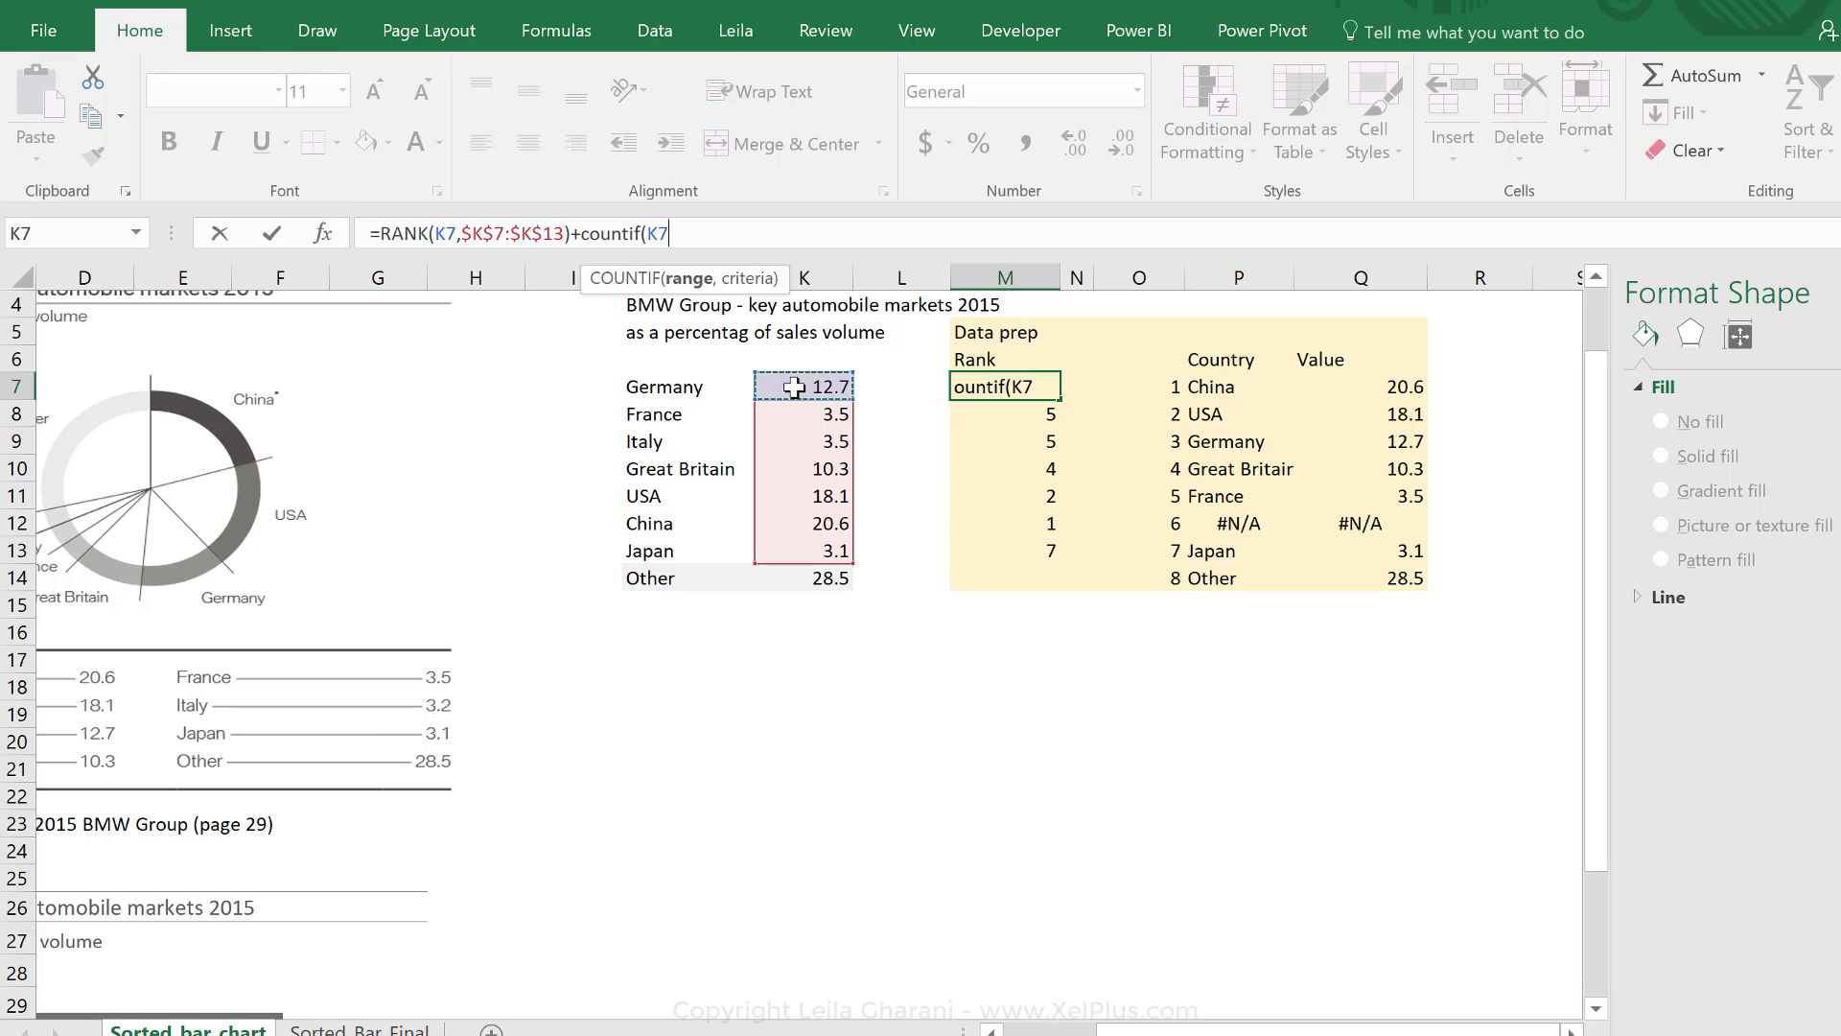
type(":")
left_click(657, 230)
key("shift+End")
left_click(657, 230)
key("F4")
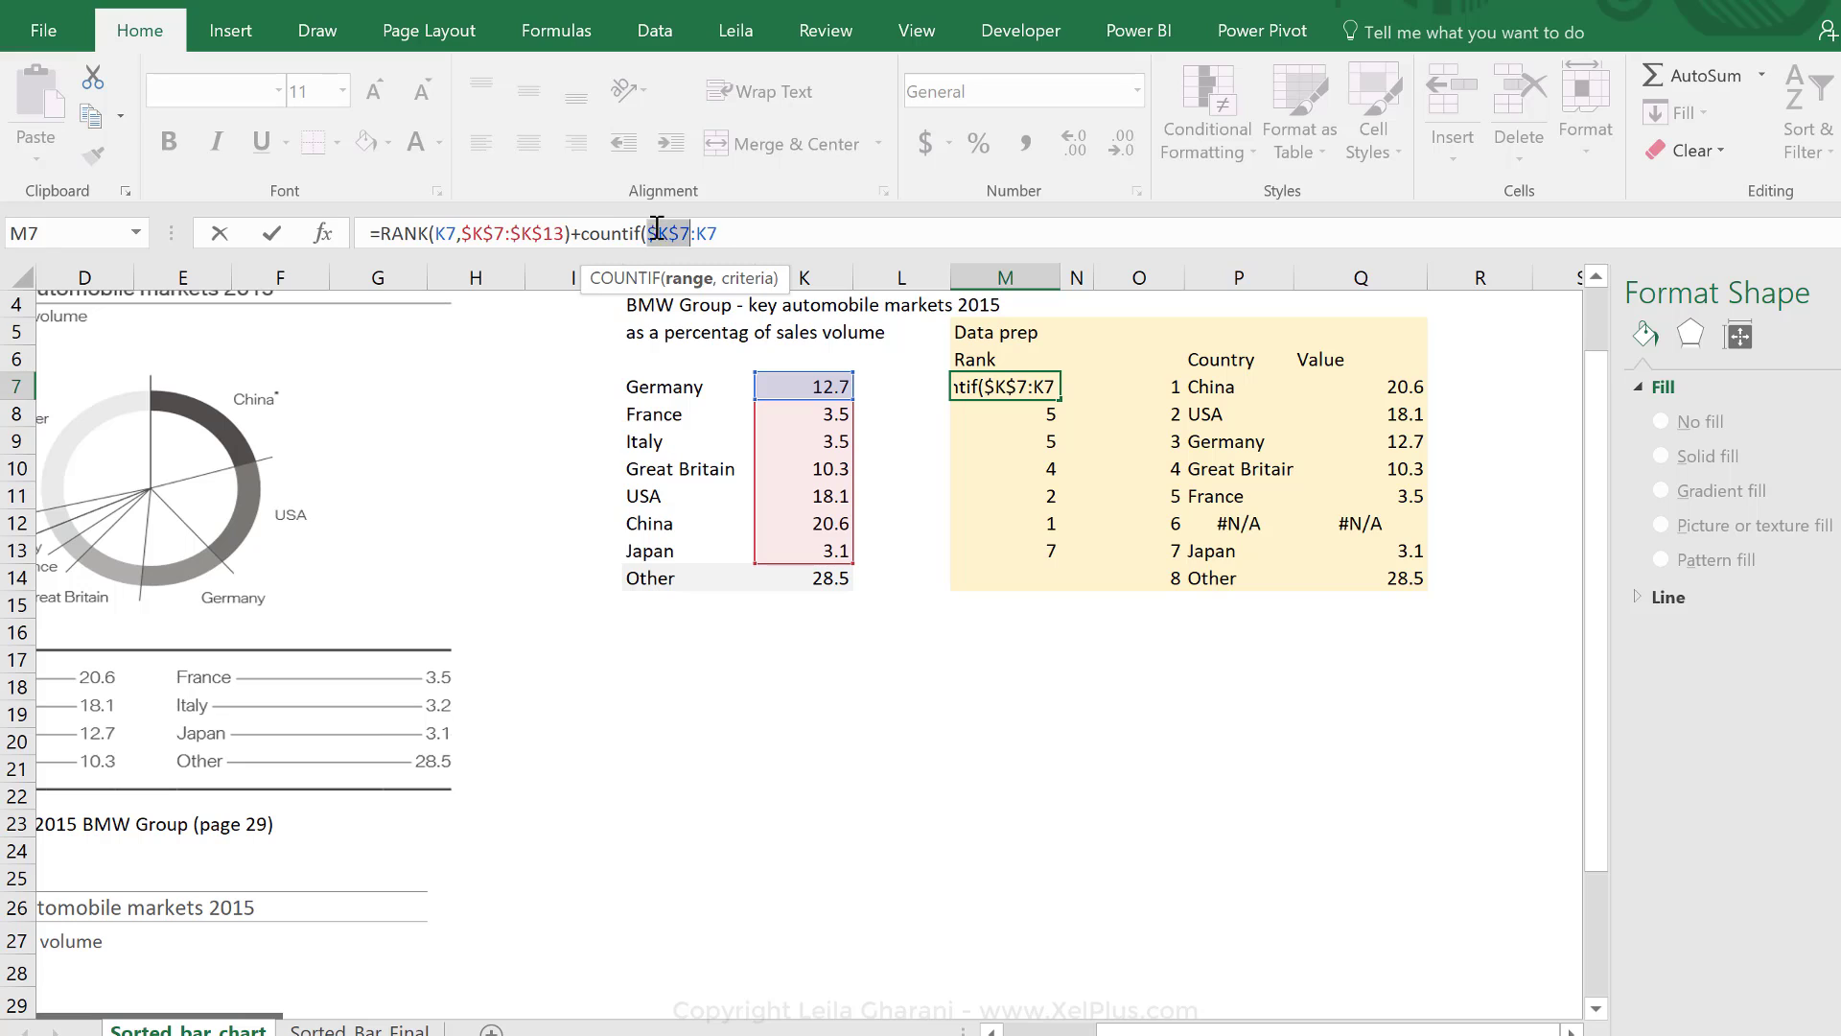
Step: Use K7 as the COUNTIF criterion in the M7 formula and close the function
left_click(740, 230)
type(",")
left_click(818, 388)
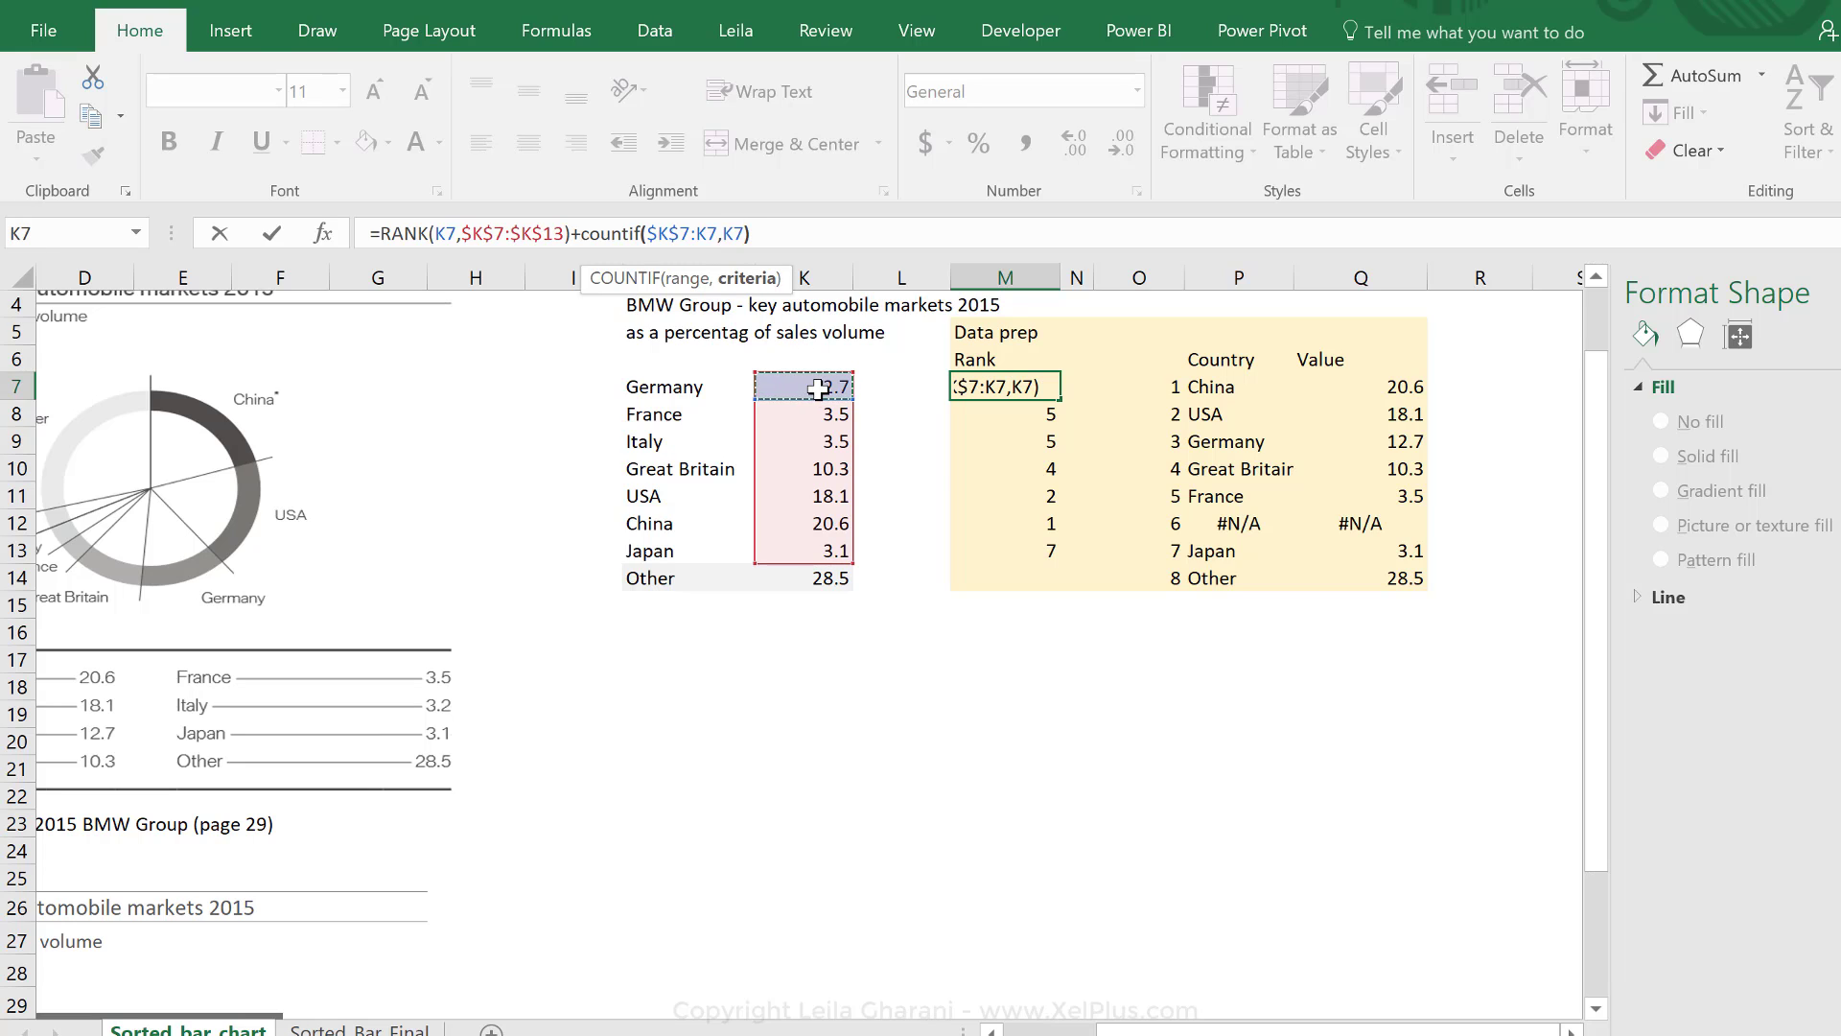
type(")")
Step: Evaluate only the COUNTIF($K$7:K7,K7) part of the M7 formula, and restore the formula text
left_click(581, 246)
key("shift+End")
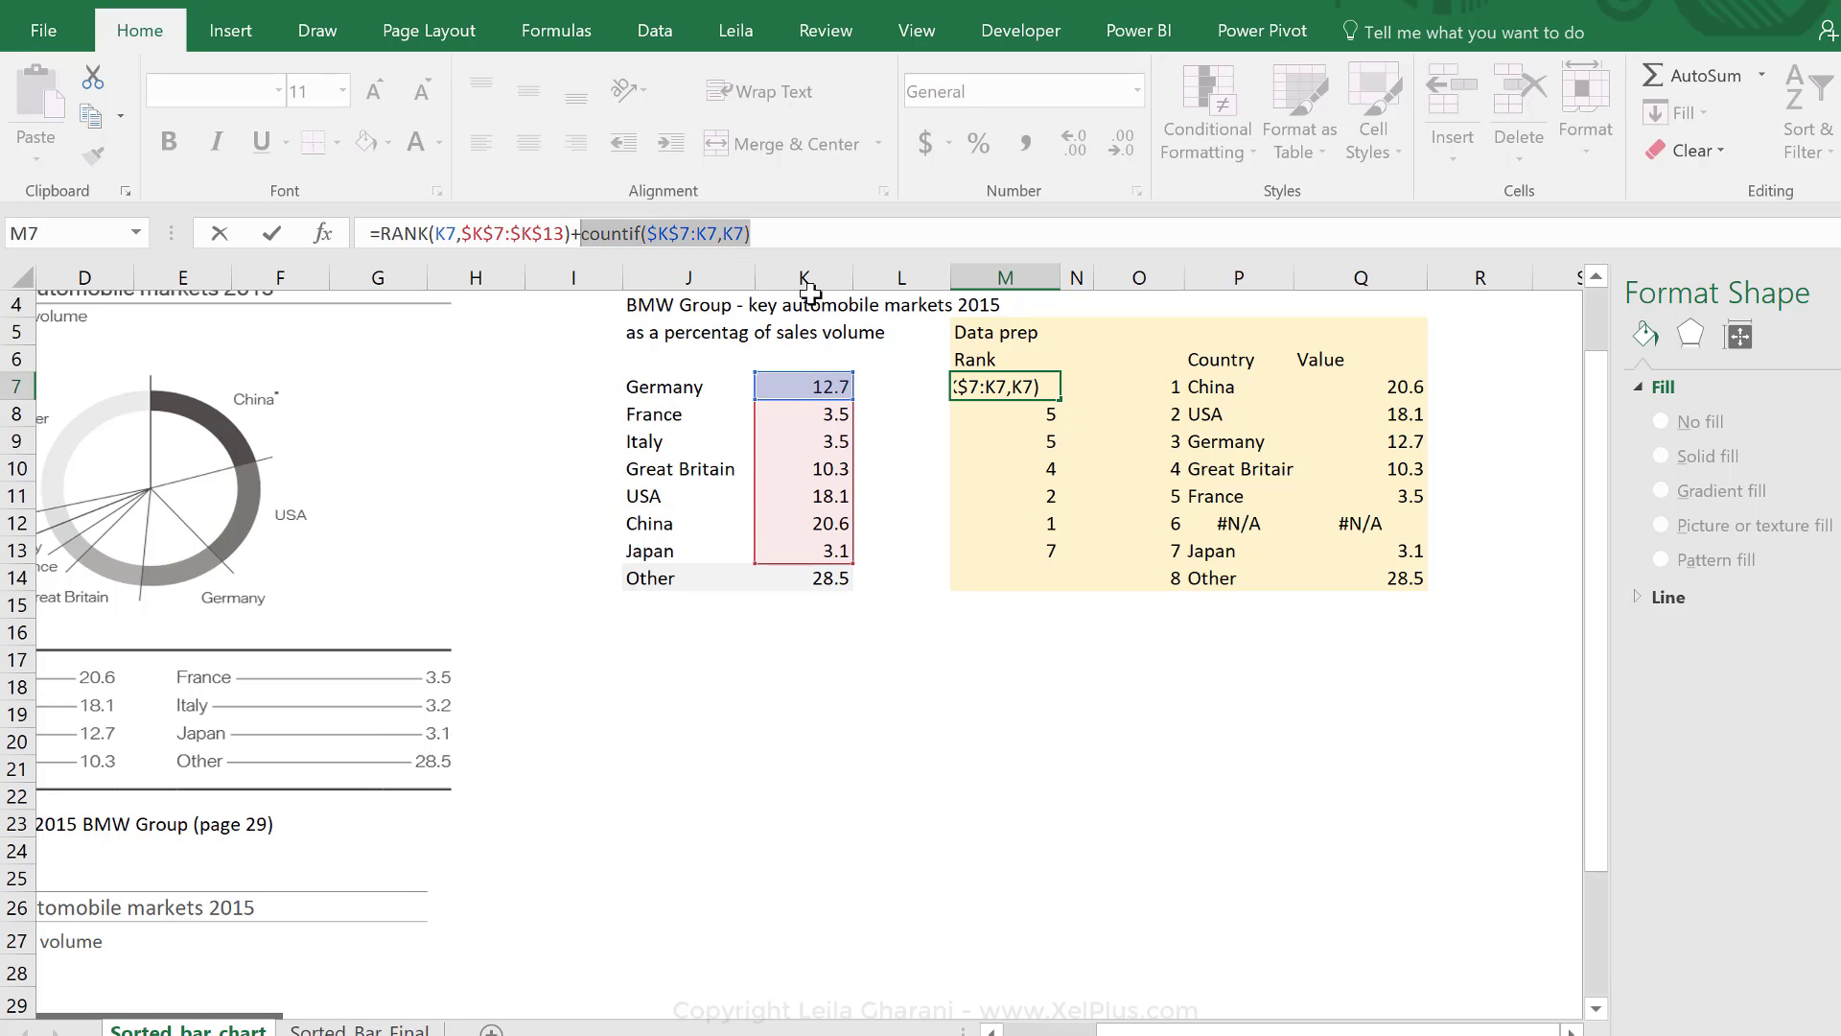
key("F9")
key("F9")
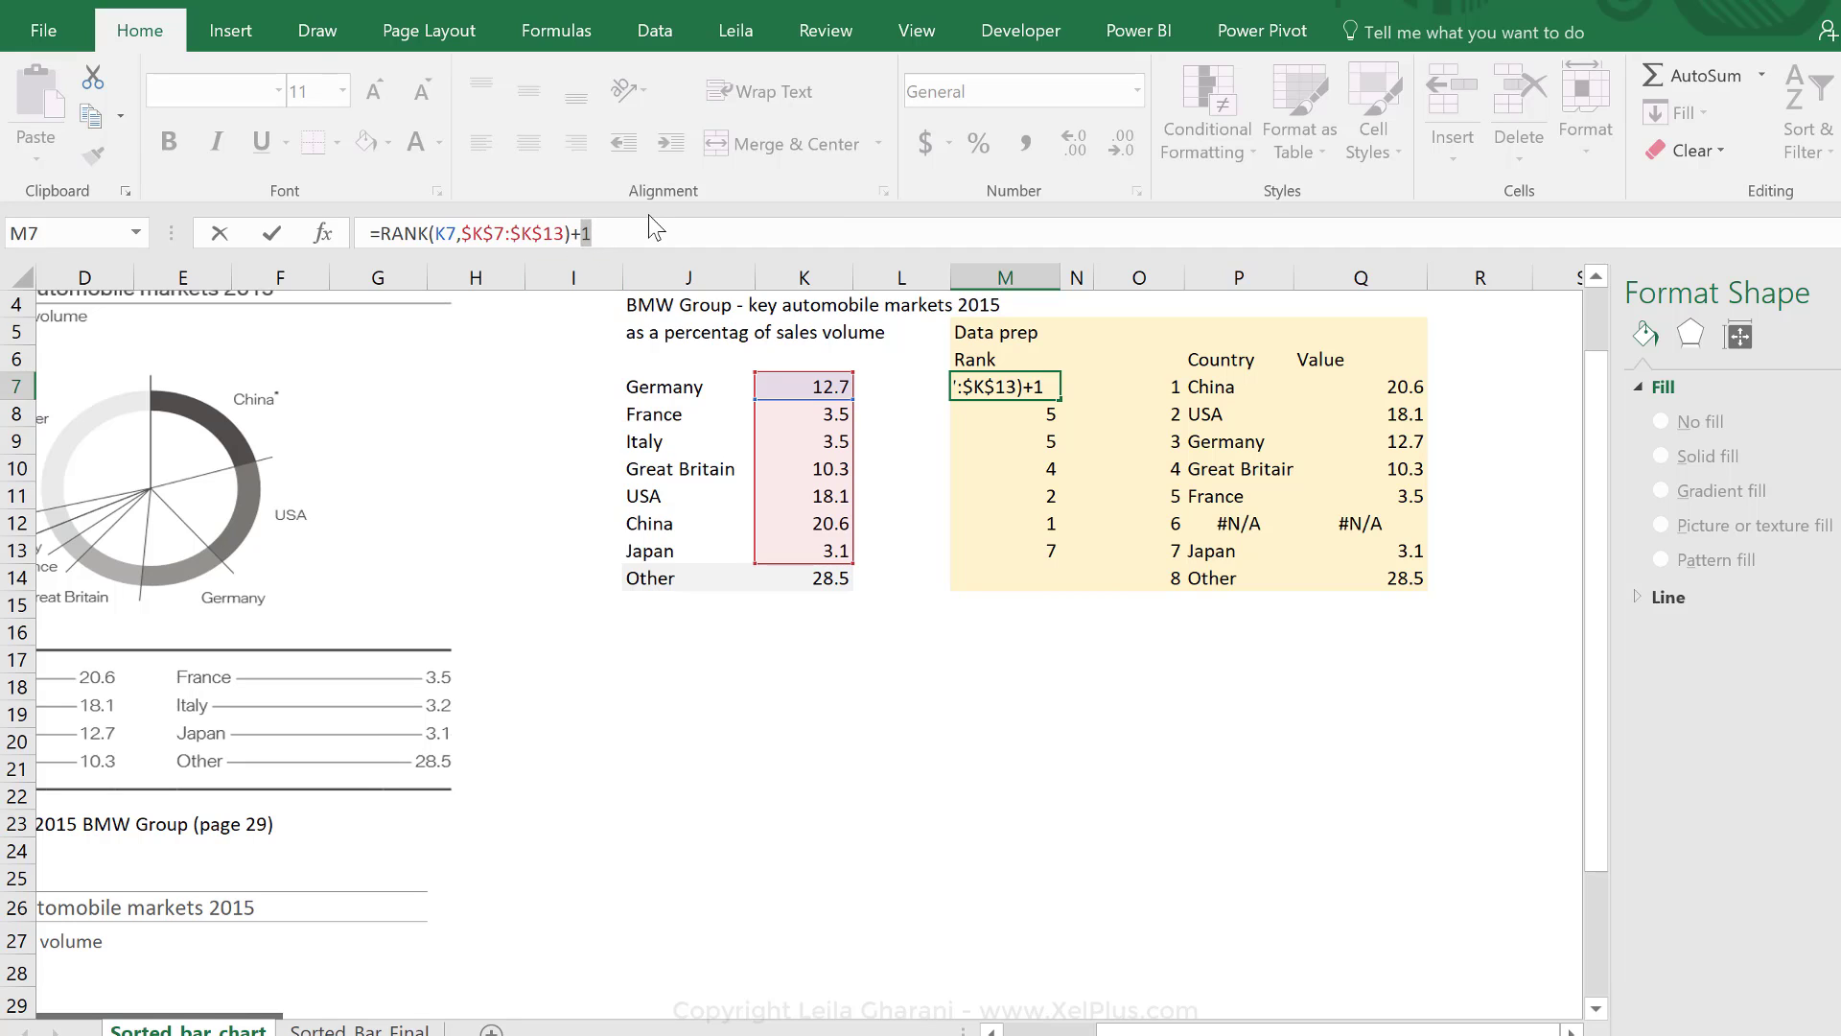
key("ctrl+z")
Step: Subtract 1 at the end of the M7 rank formula, commit it, and fill it down to M9
left_click(762, 232)
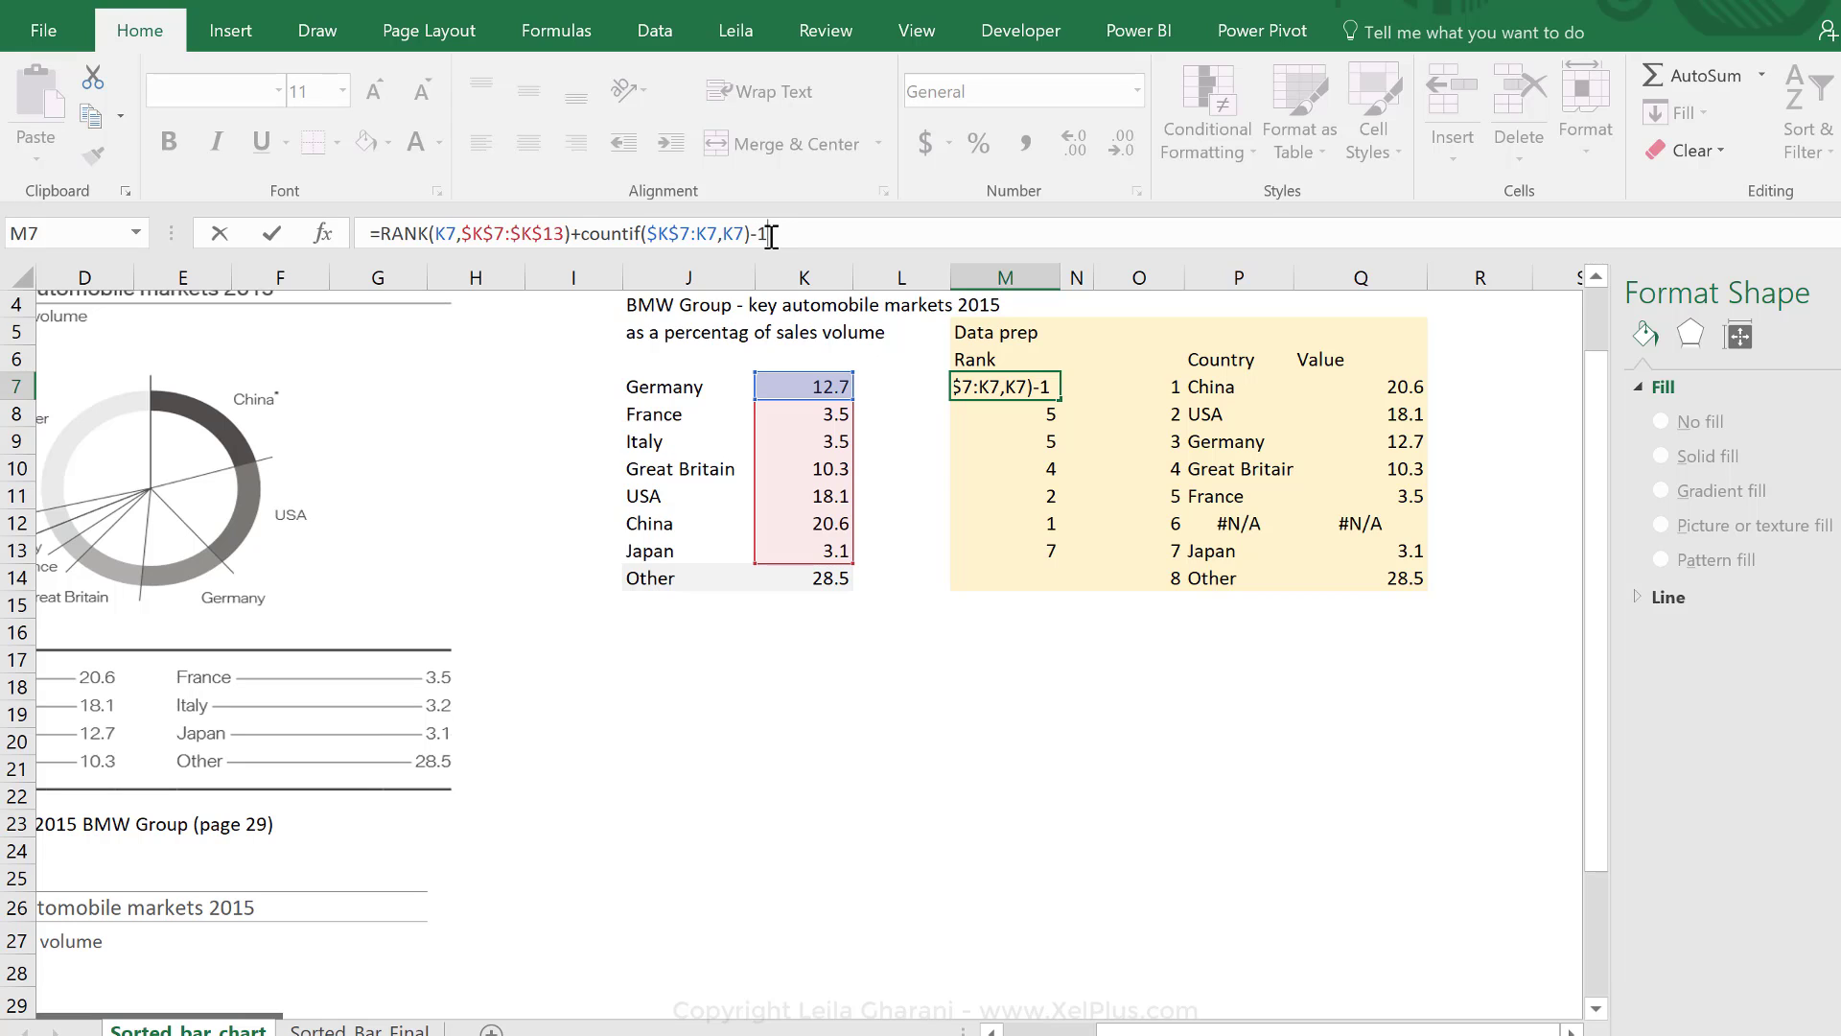
key("ctrl+Return")
left_click_drag(1062, 400, 1055, 444)
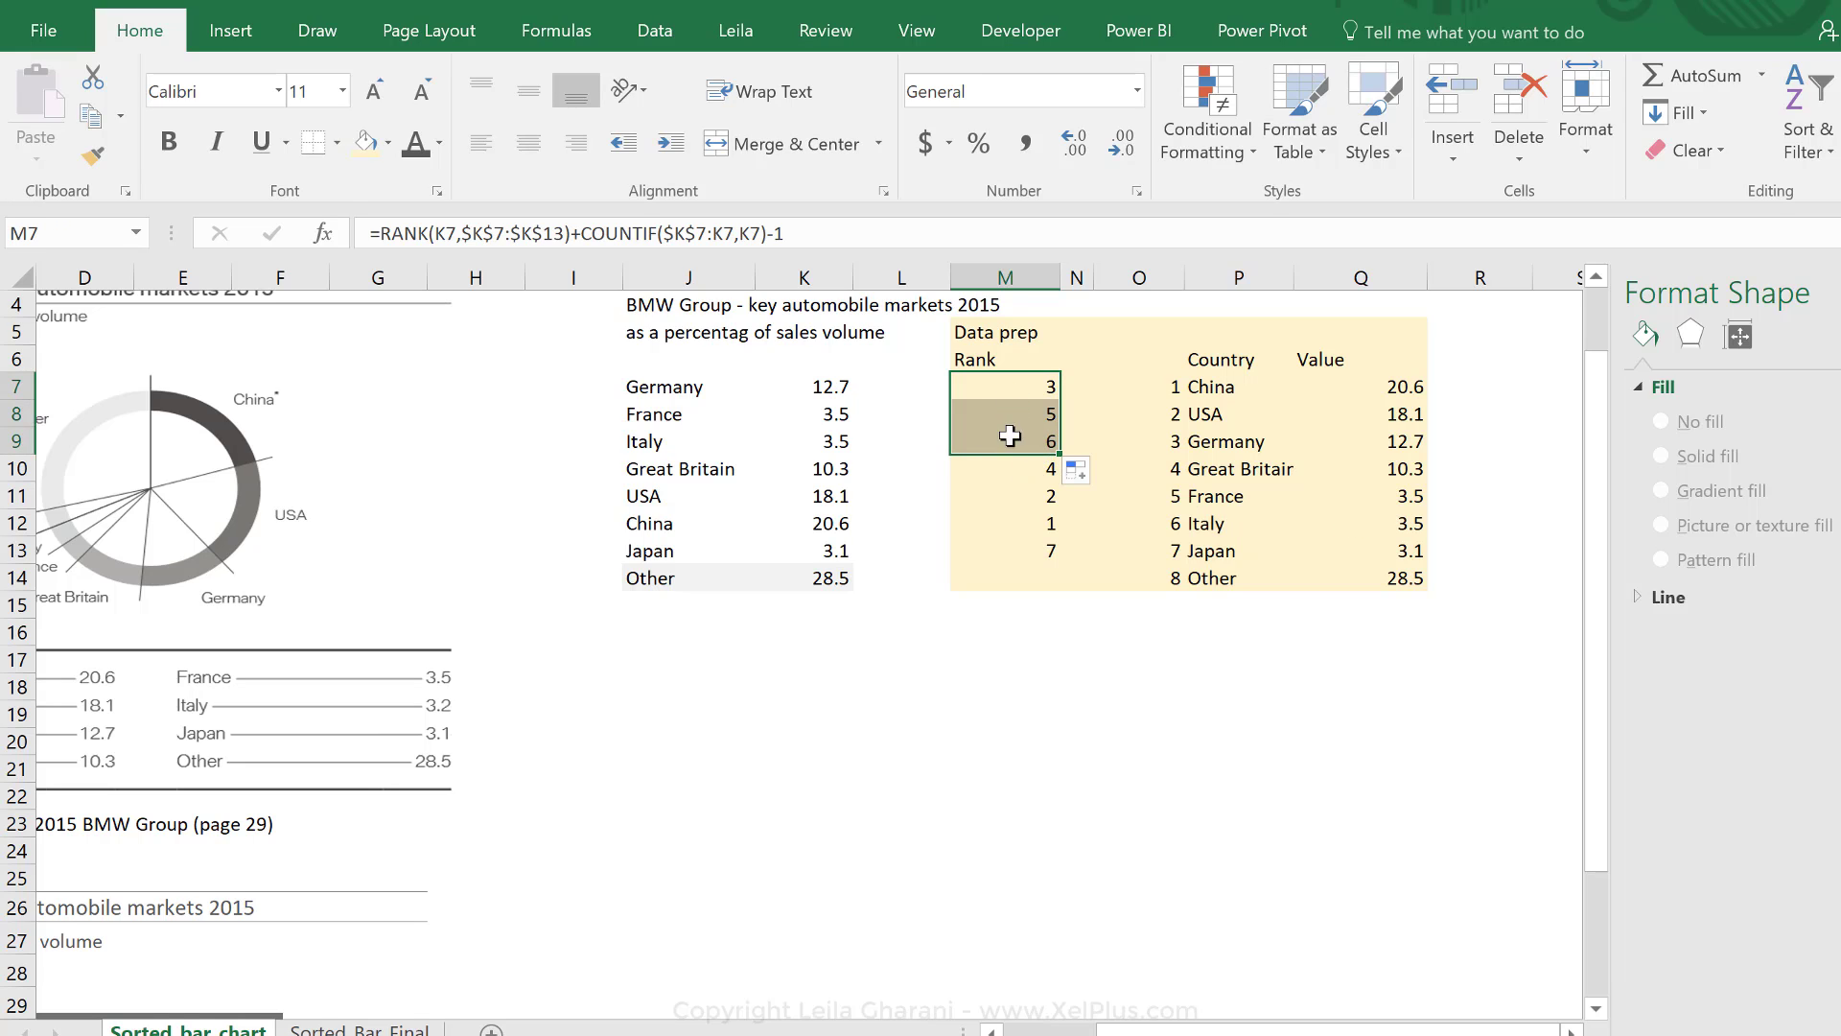
Step: Review Italy's rank formula in M9 and fill it down through Japan's row in M13
left_click(1012, 442)
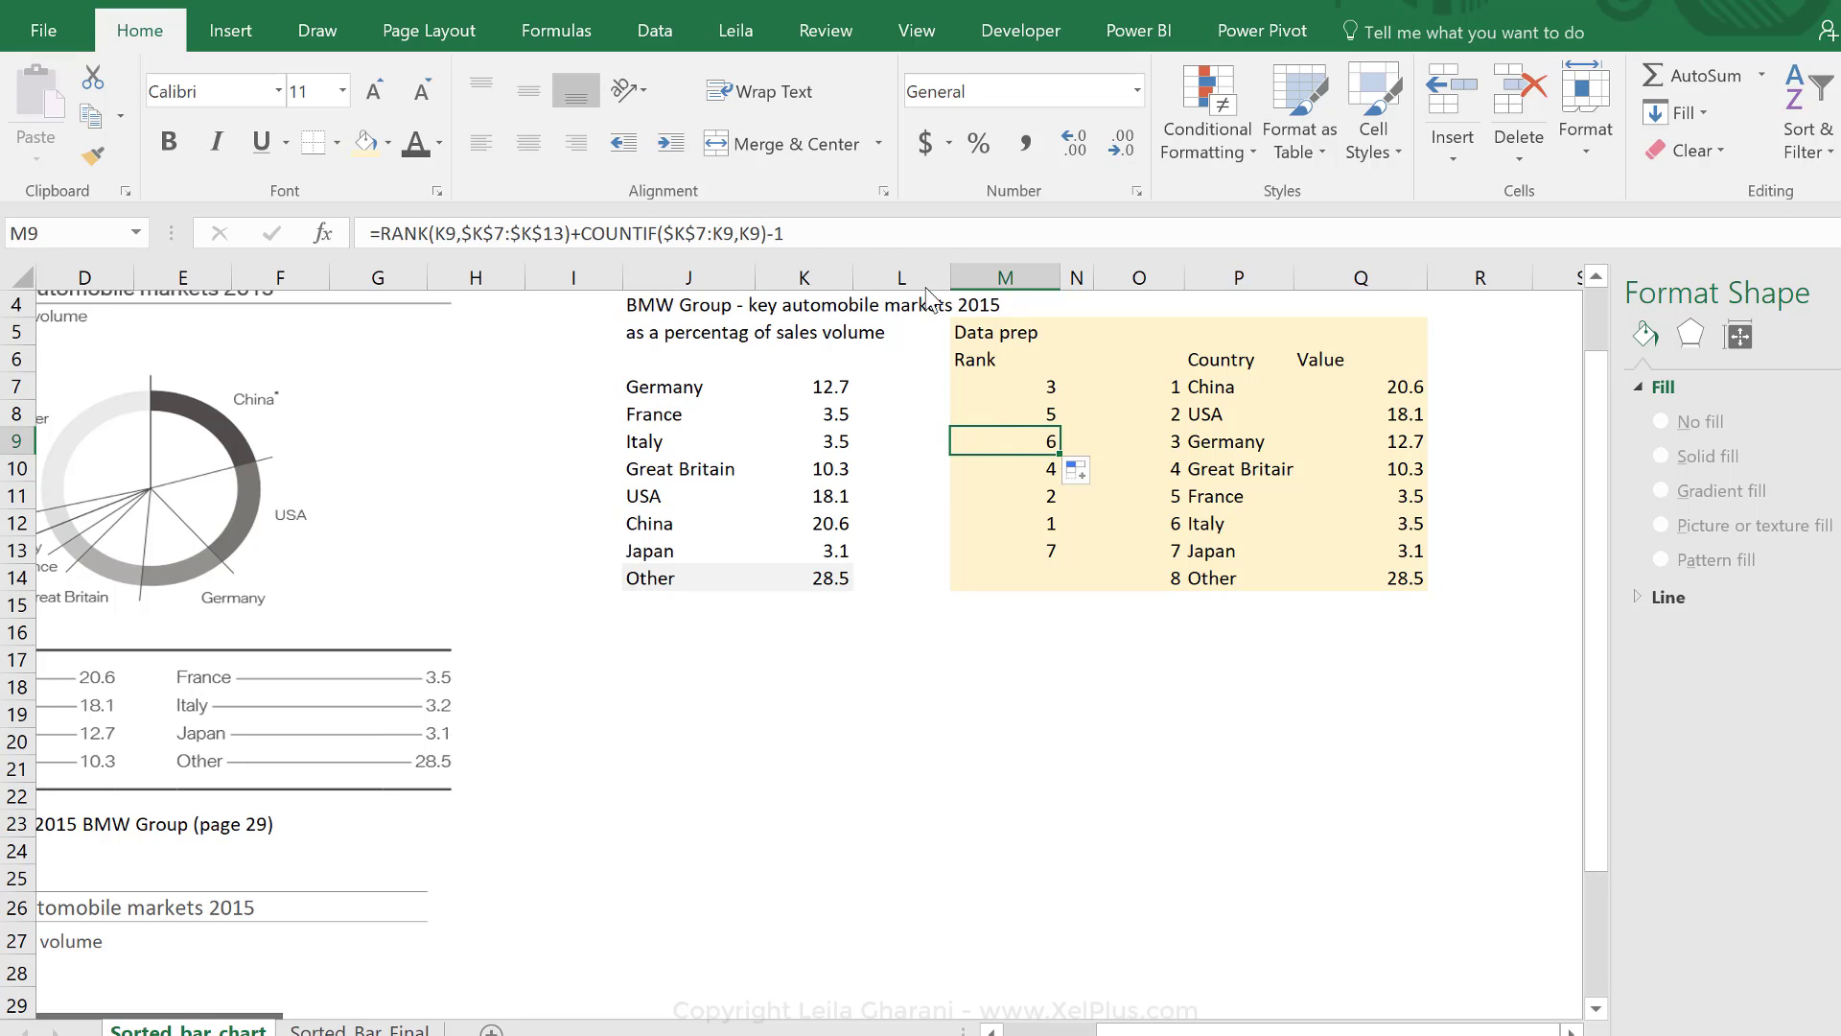
left_click(767, 237)
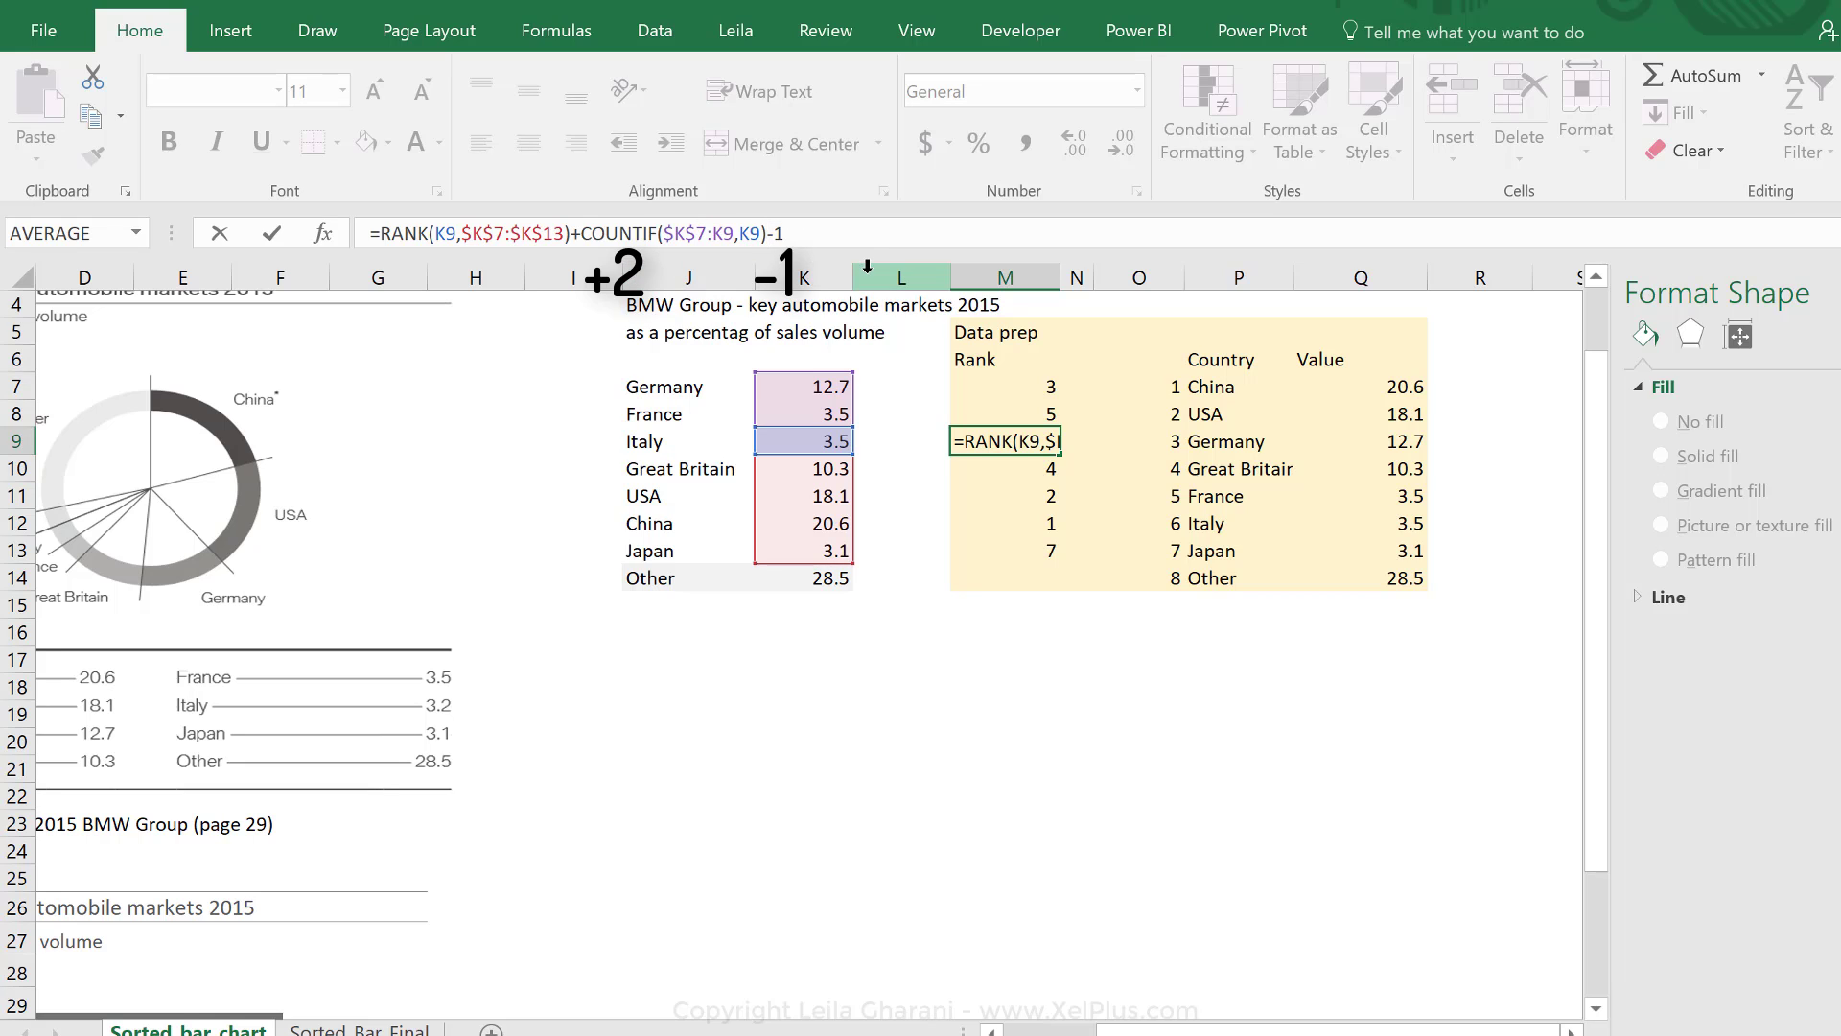
key("ctrl+Return")
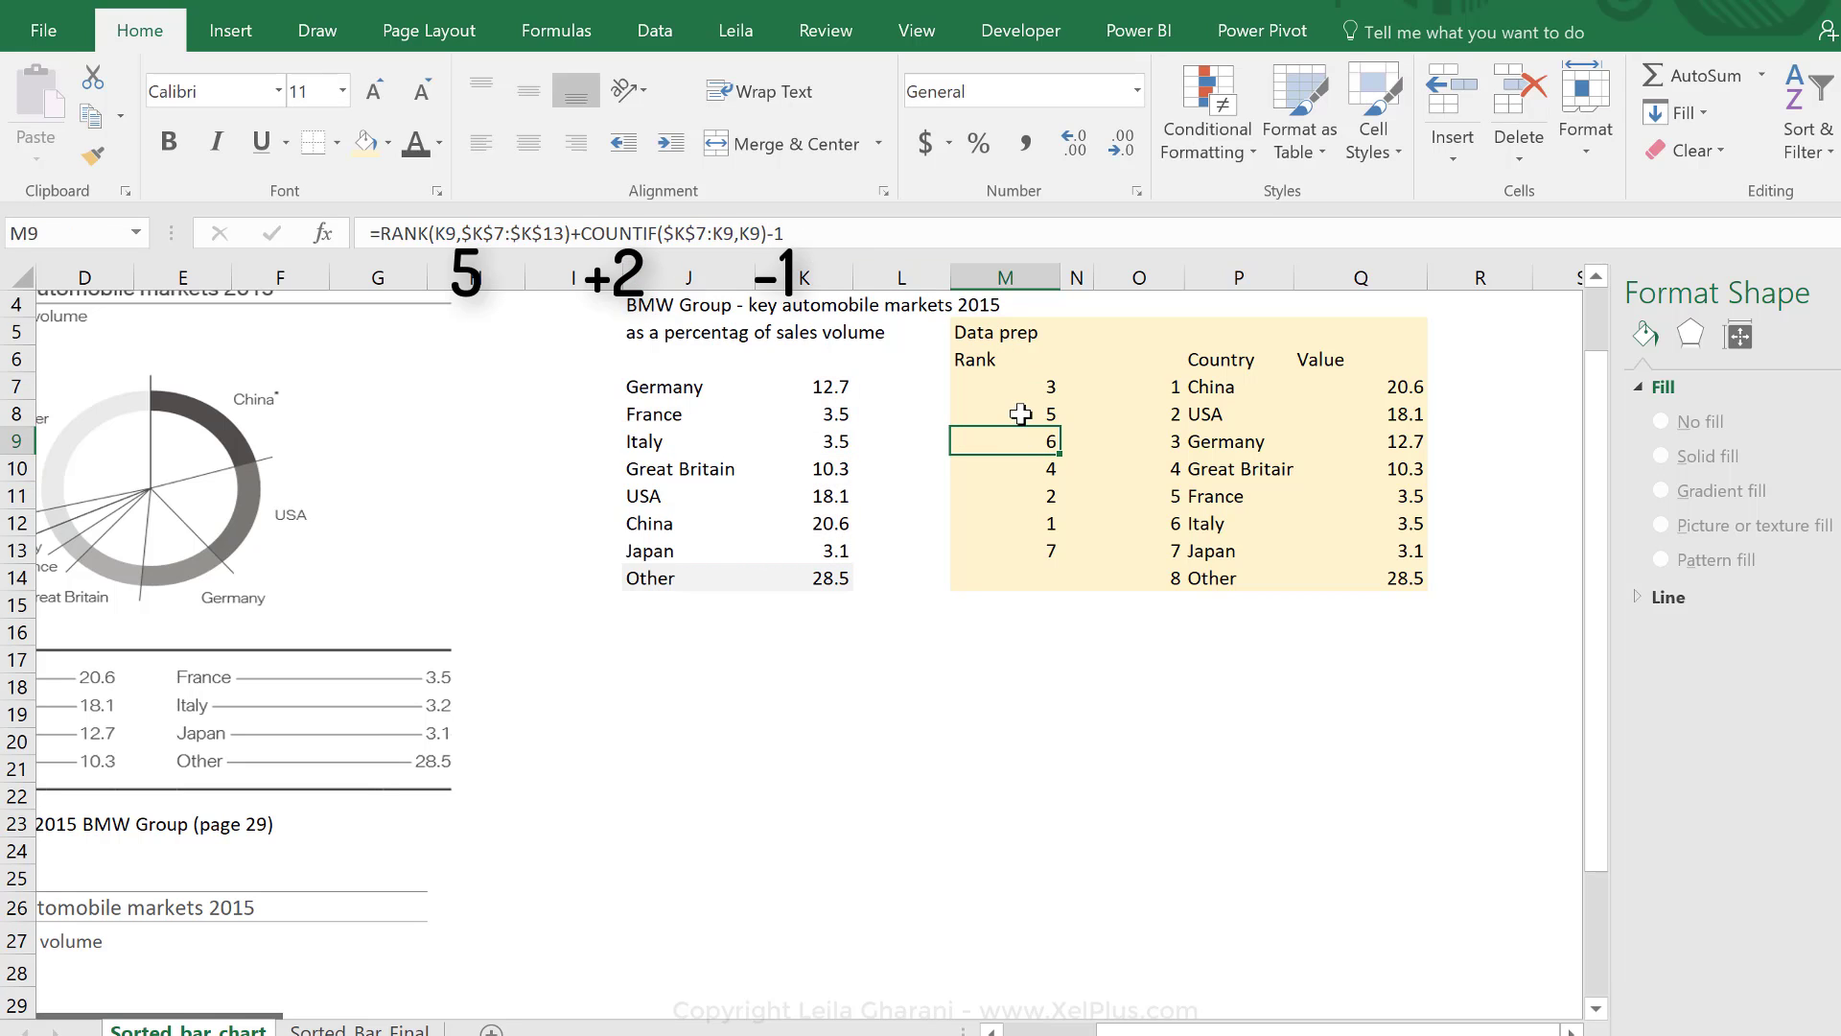
left_click_drag(1061, 470, 1058, 556)
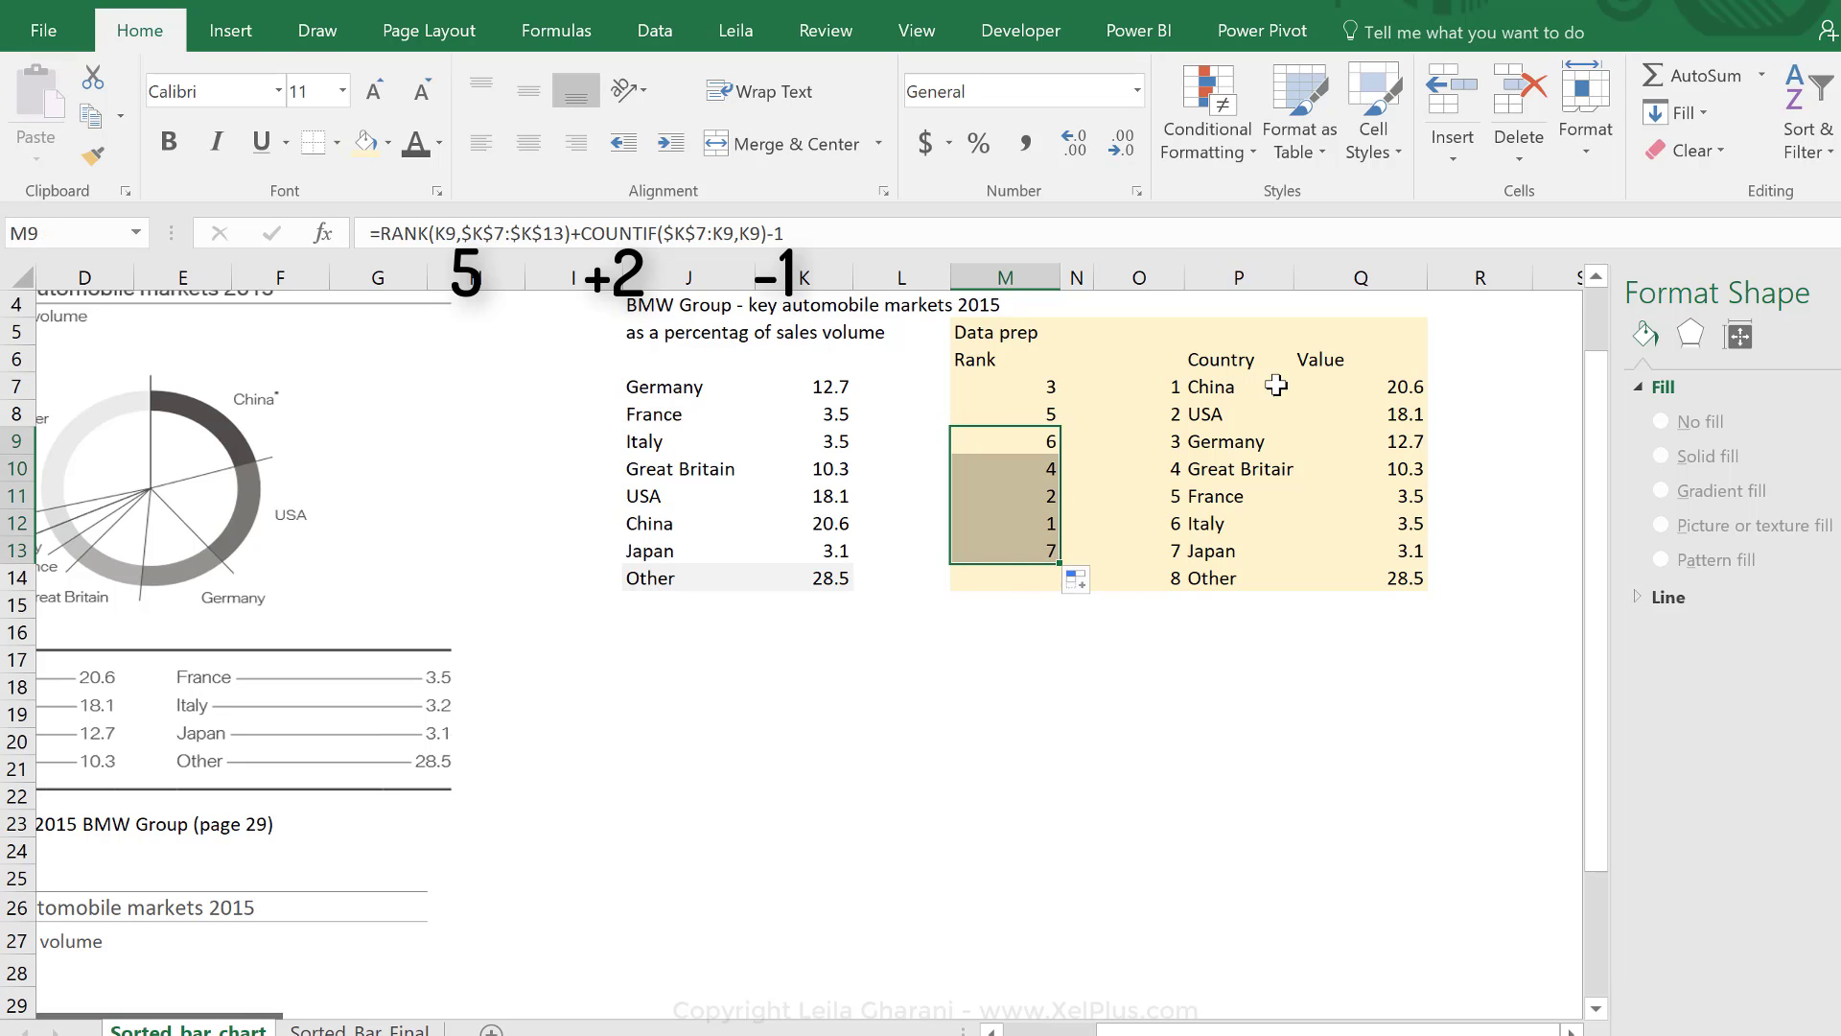
Step: Check the bar chart with the tied values and set Italy's value in K9 to 3.2
left_click(878, 744)
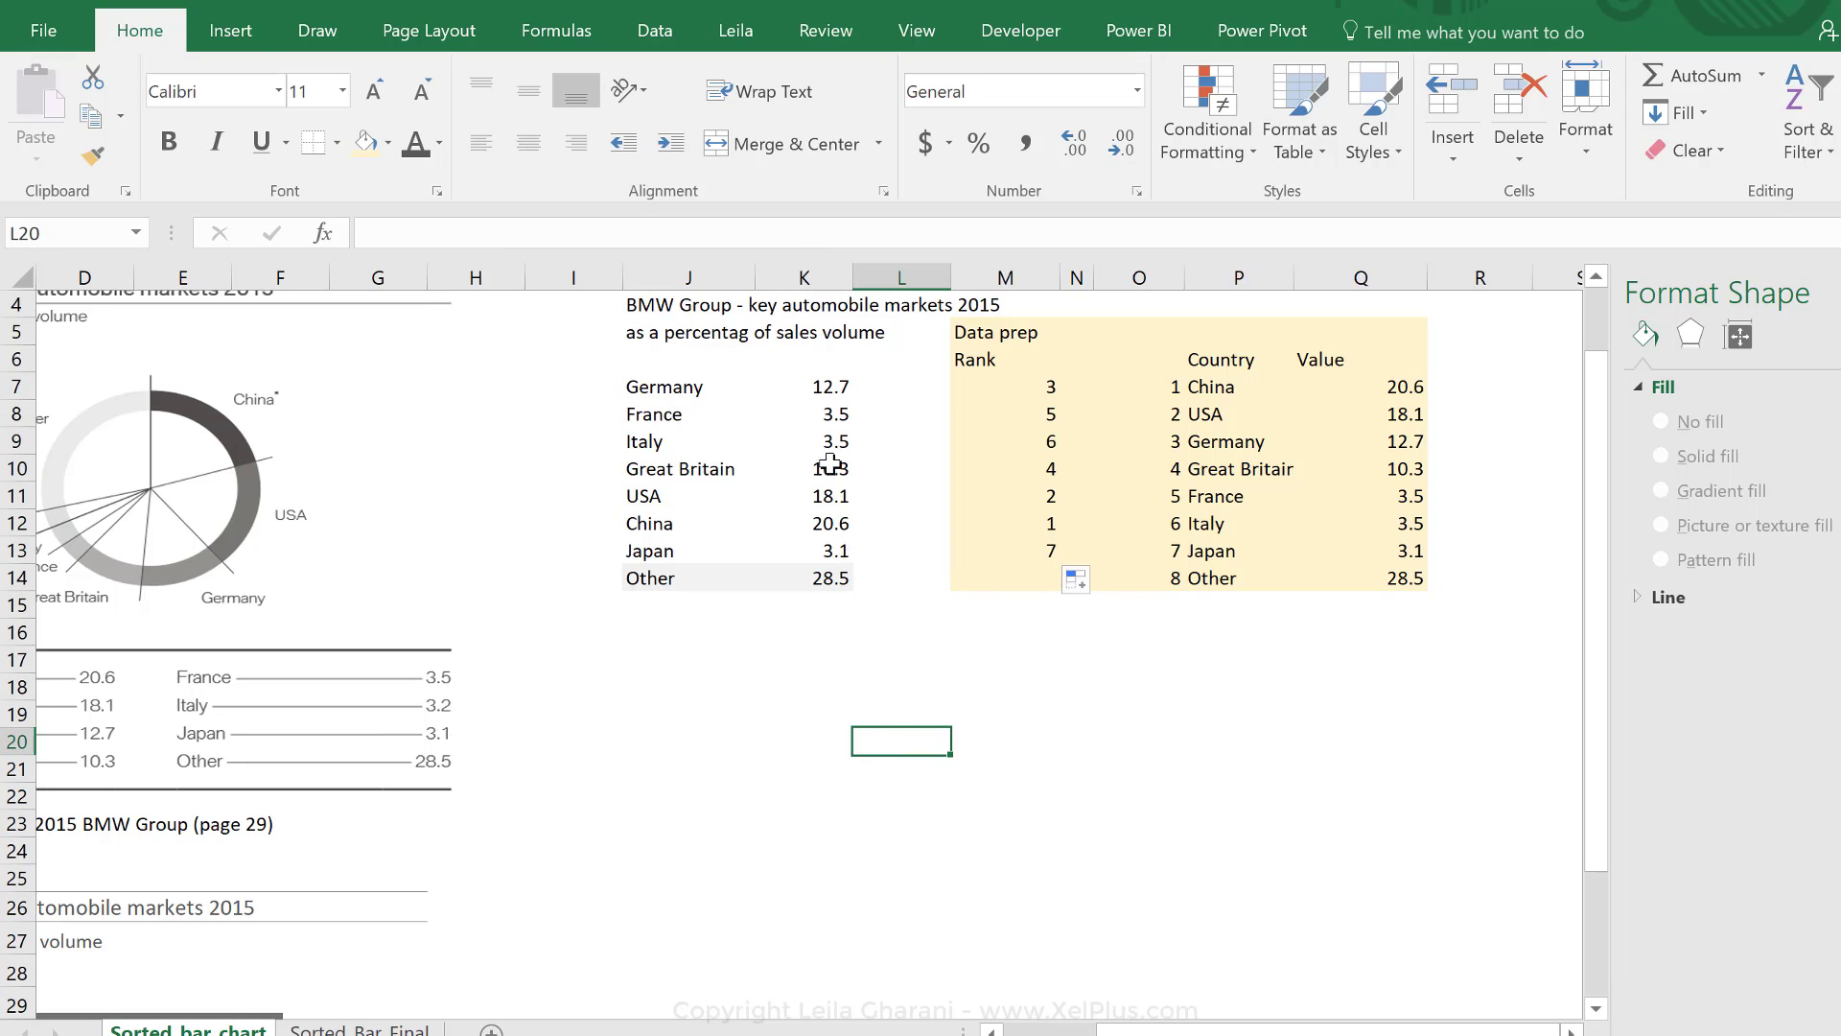
scroll(785, 838, "down", 5)
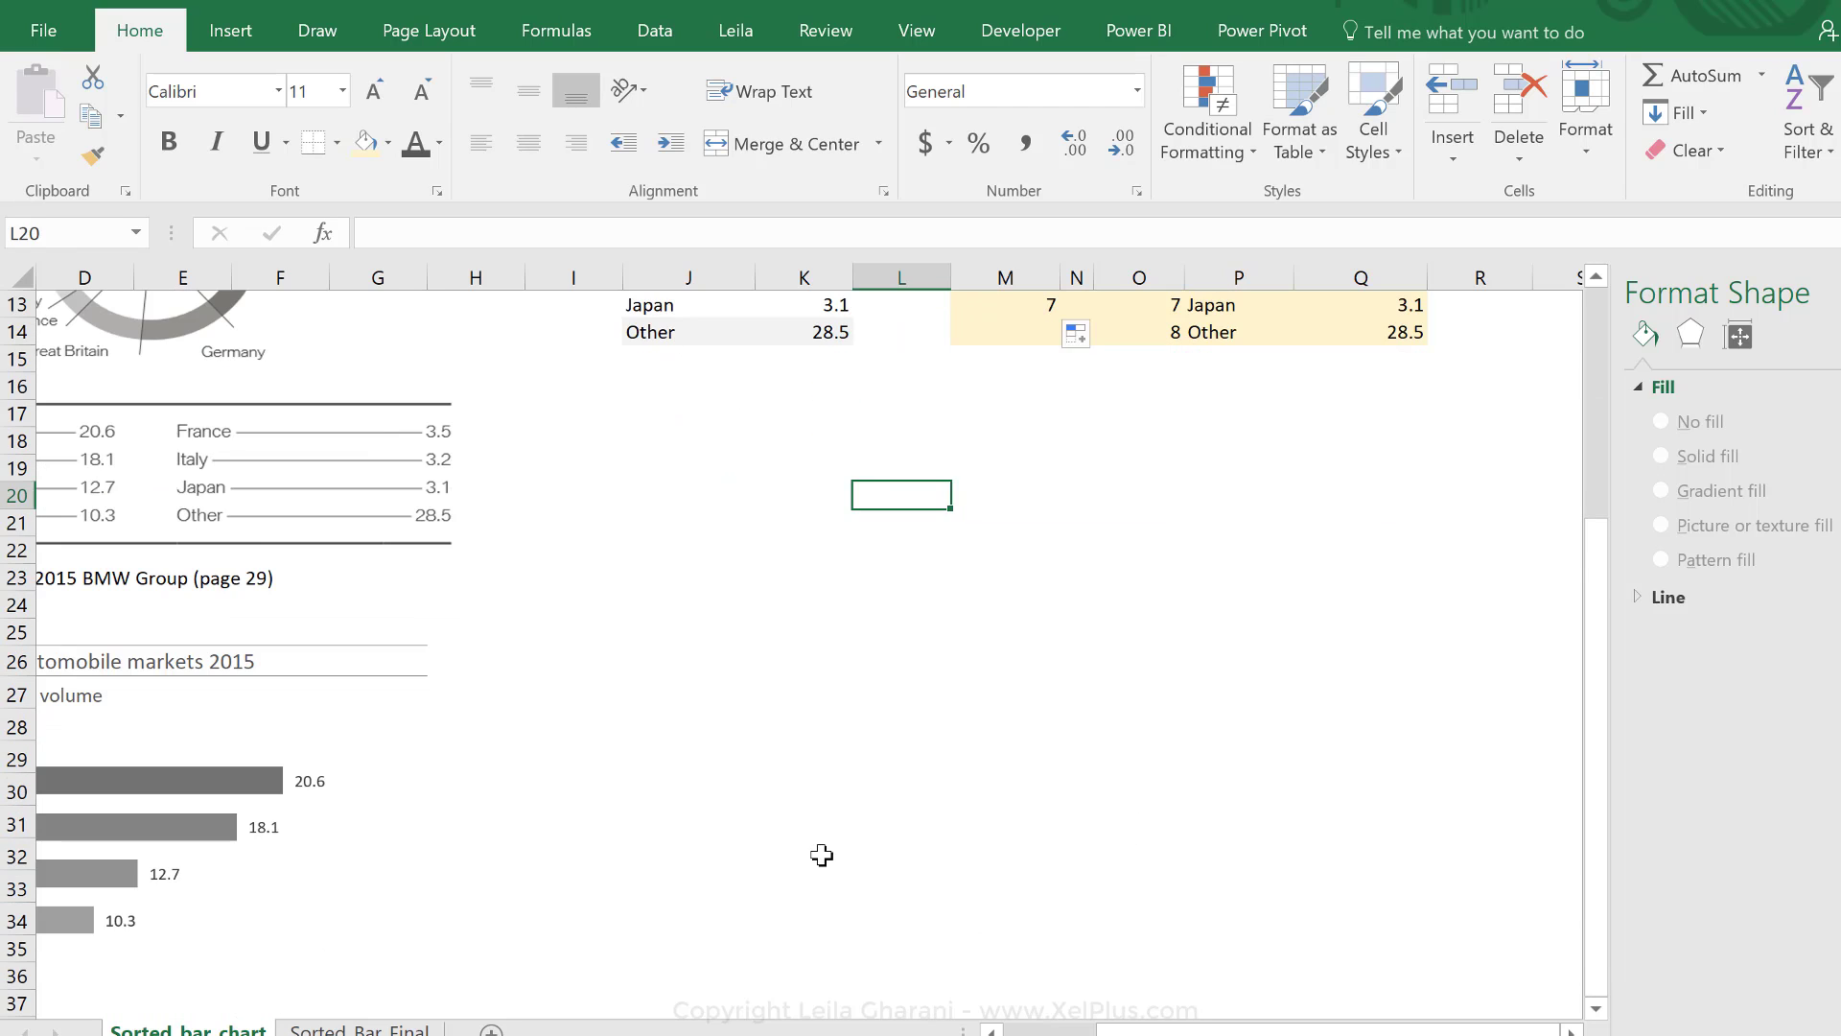
left_click_drag(1102, 1029, 1007, 1029)
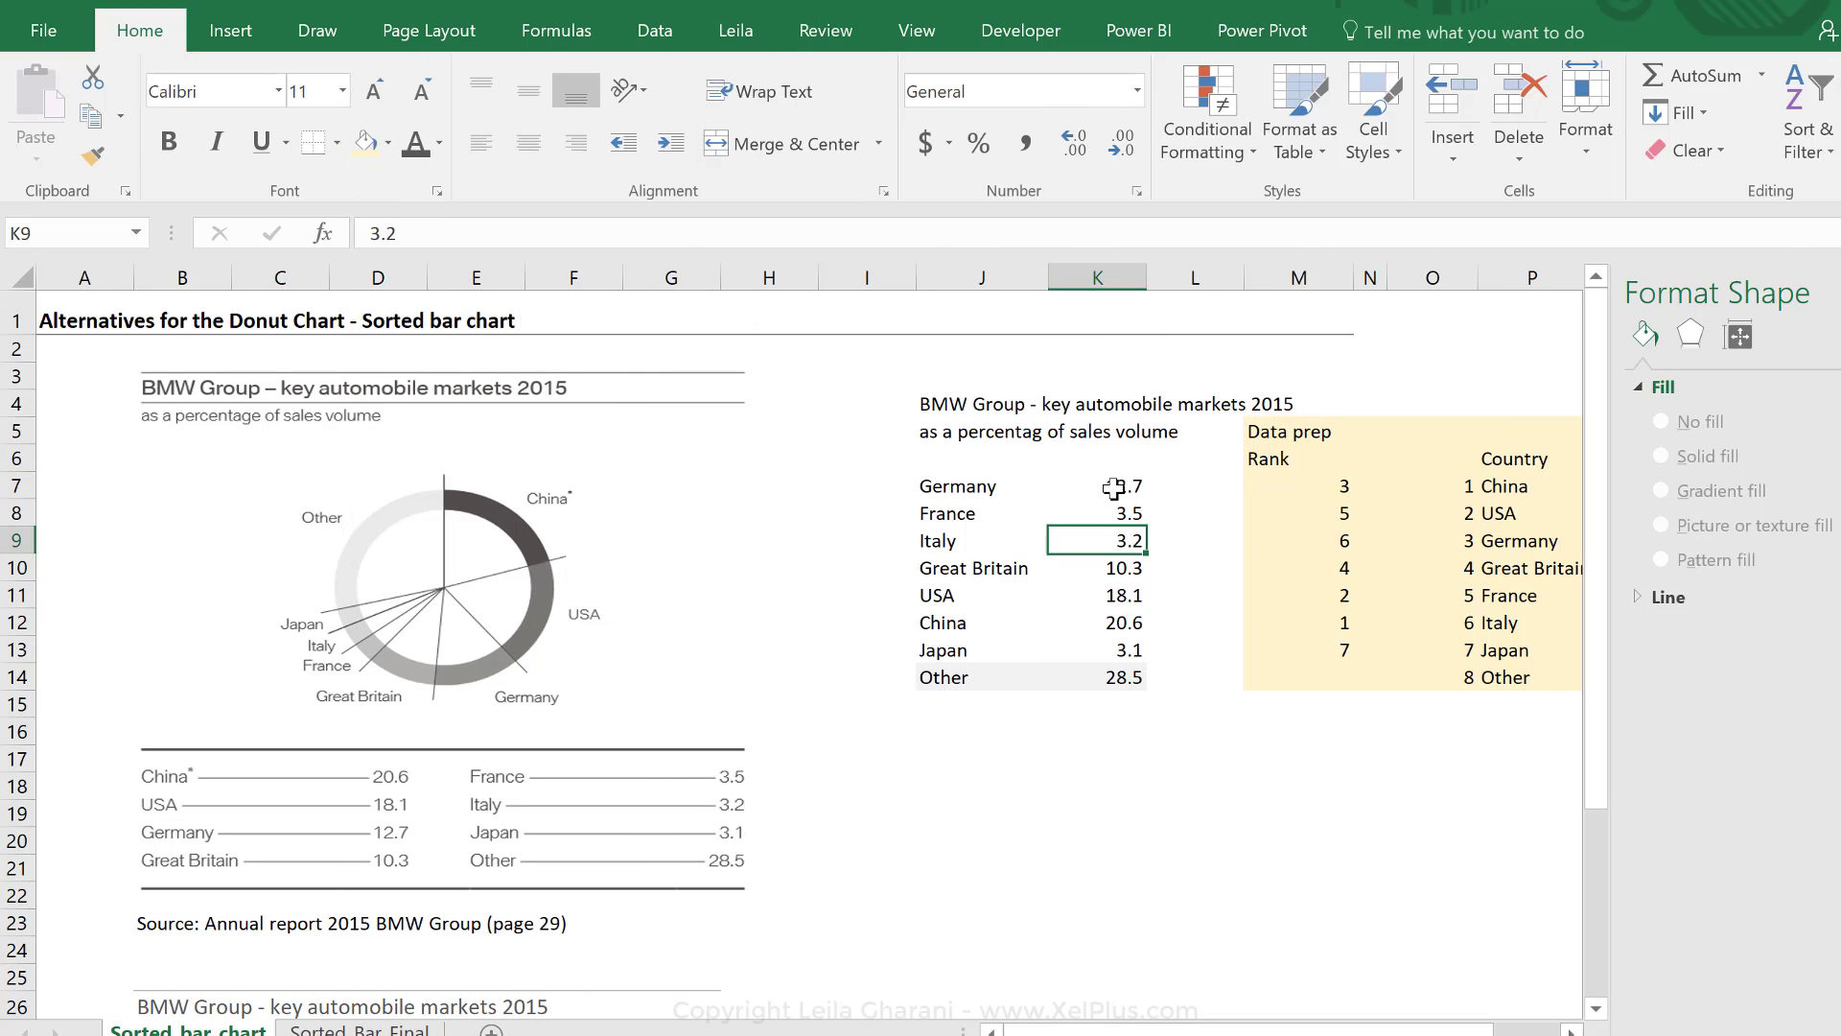
Step: Sort the source countries and values in J7:K13 from largest to smallest by value, leaving out the Other row
left_click_drag(1114, 488, 980, 648)
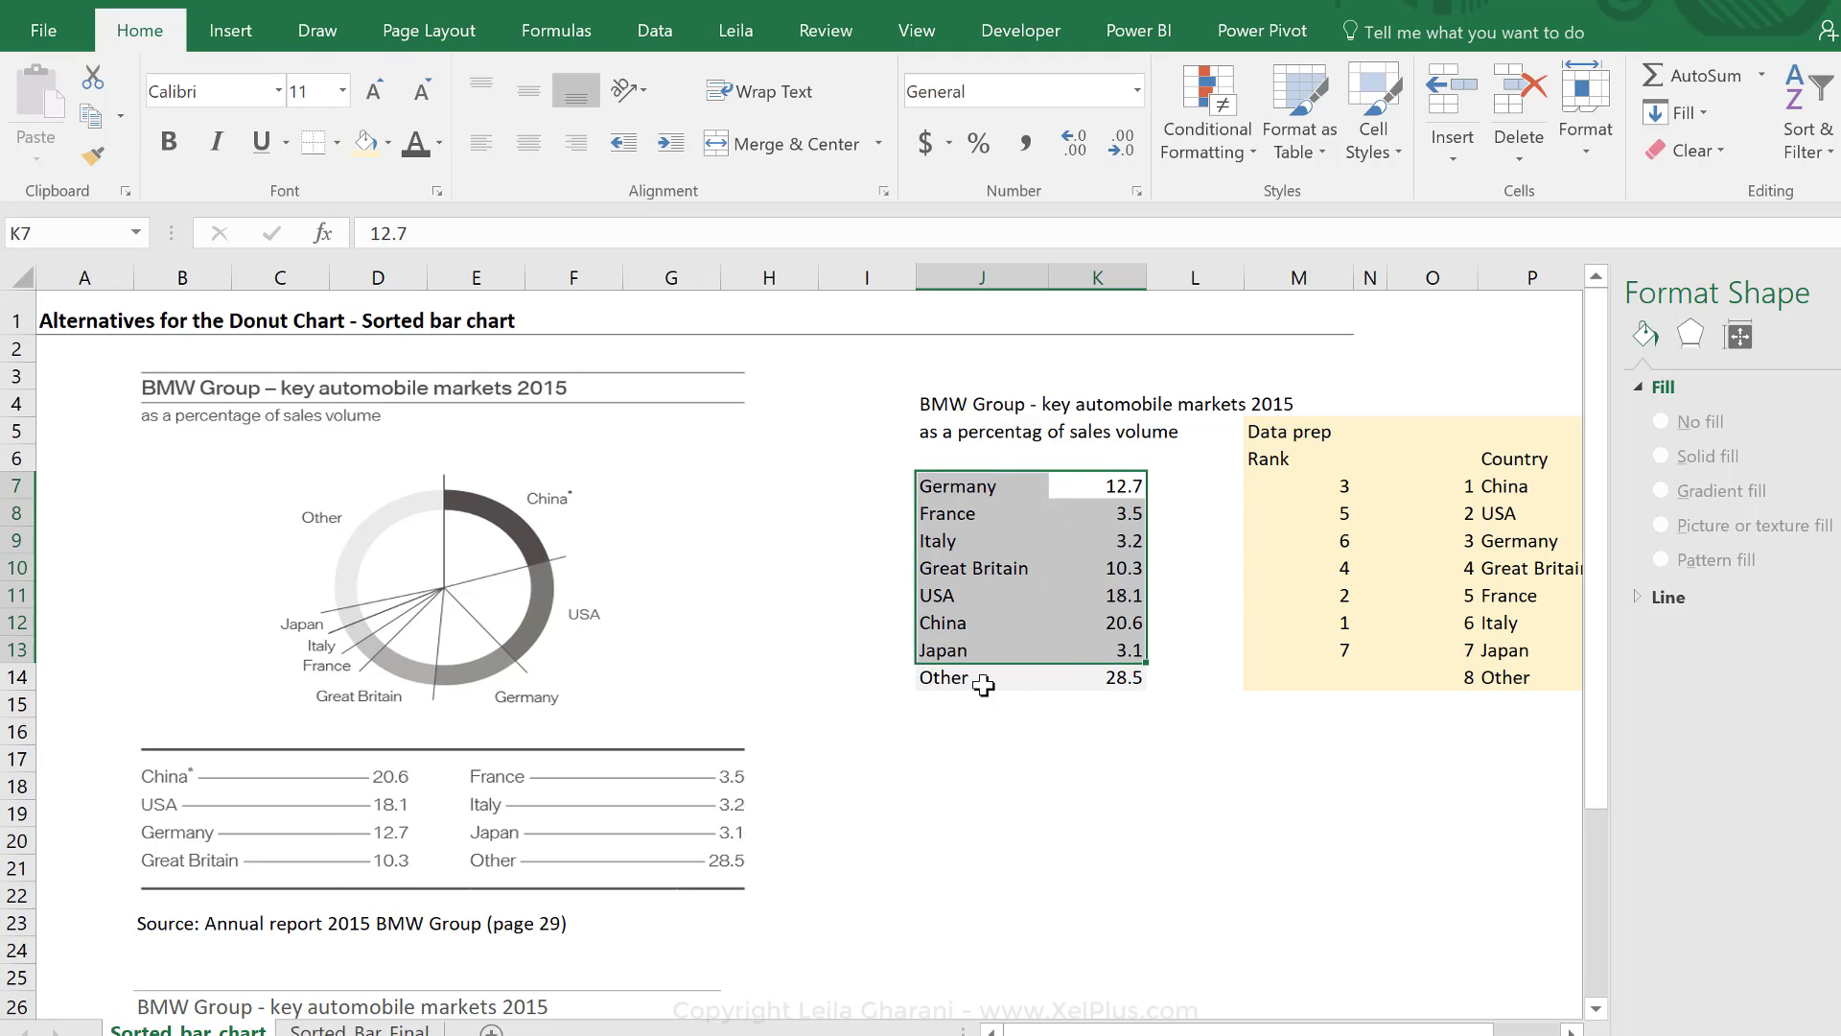
right_click(1086, 522)
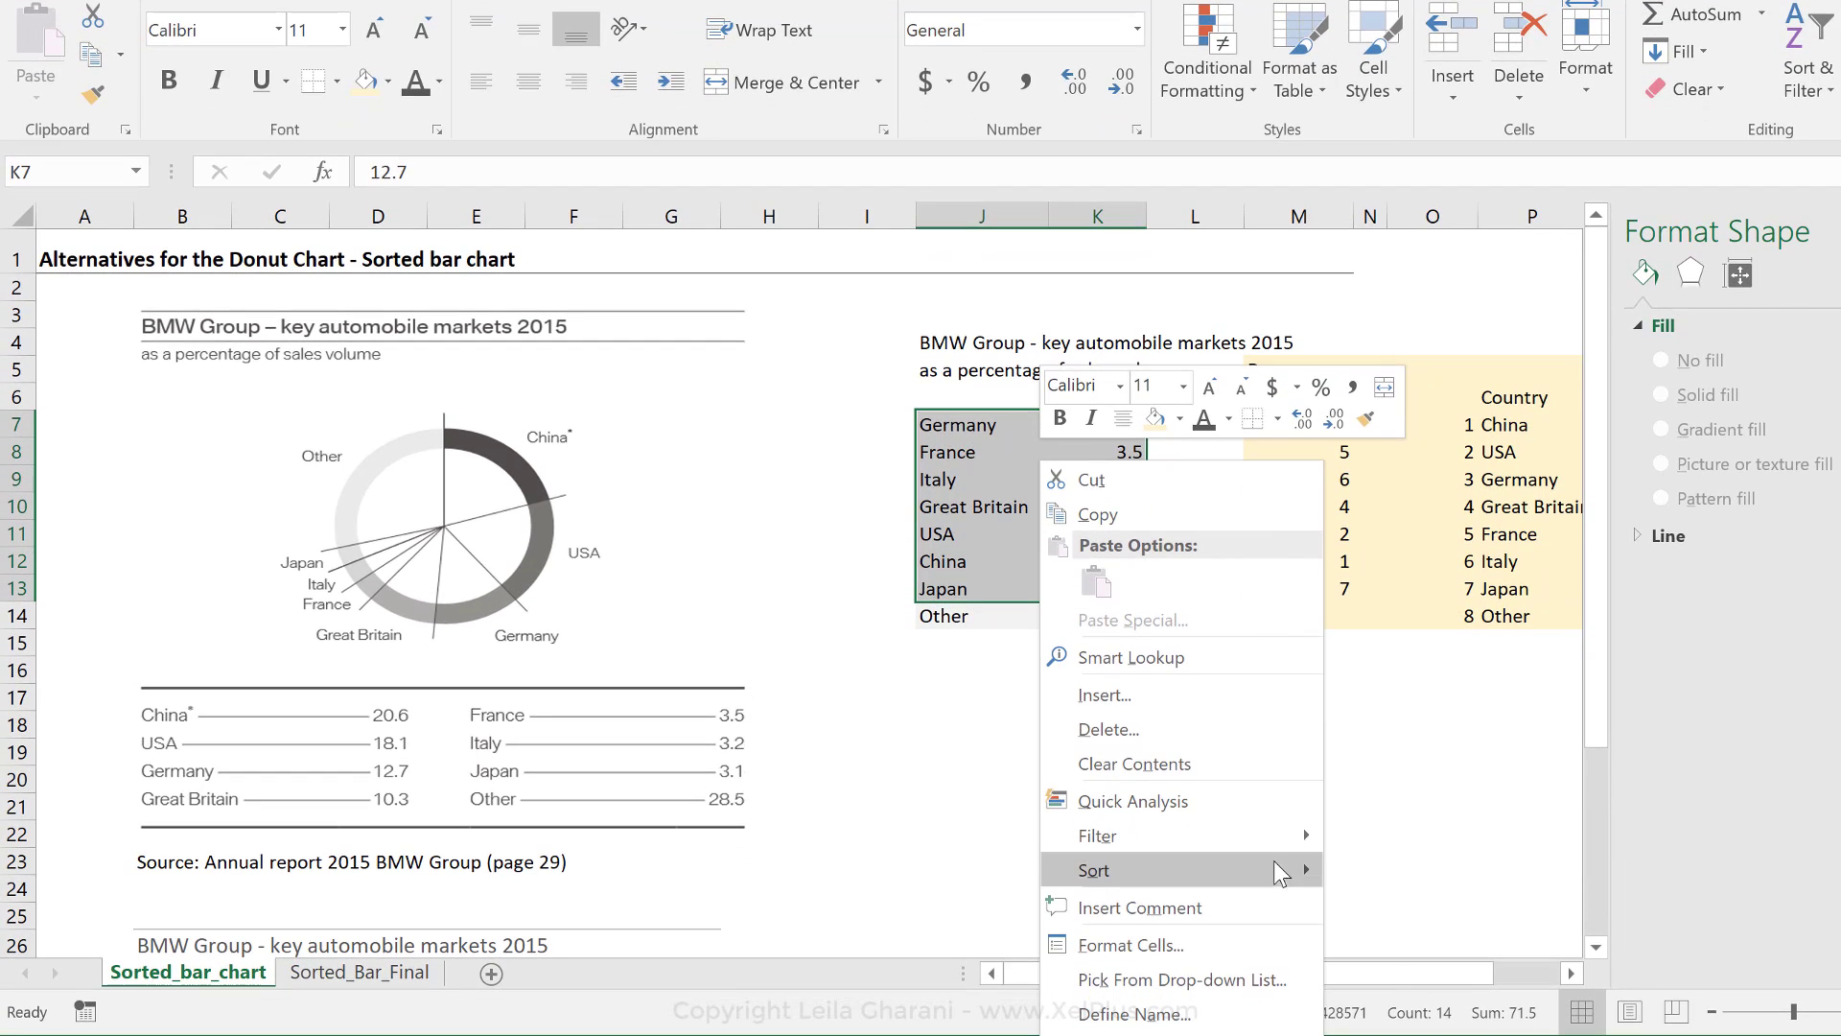
mouse_move(1270, 867)
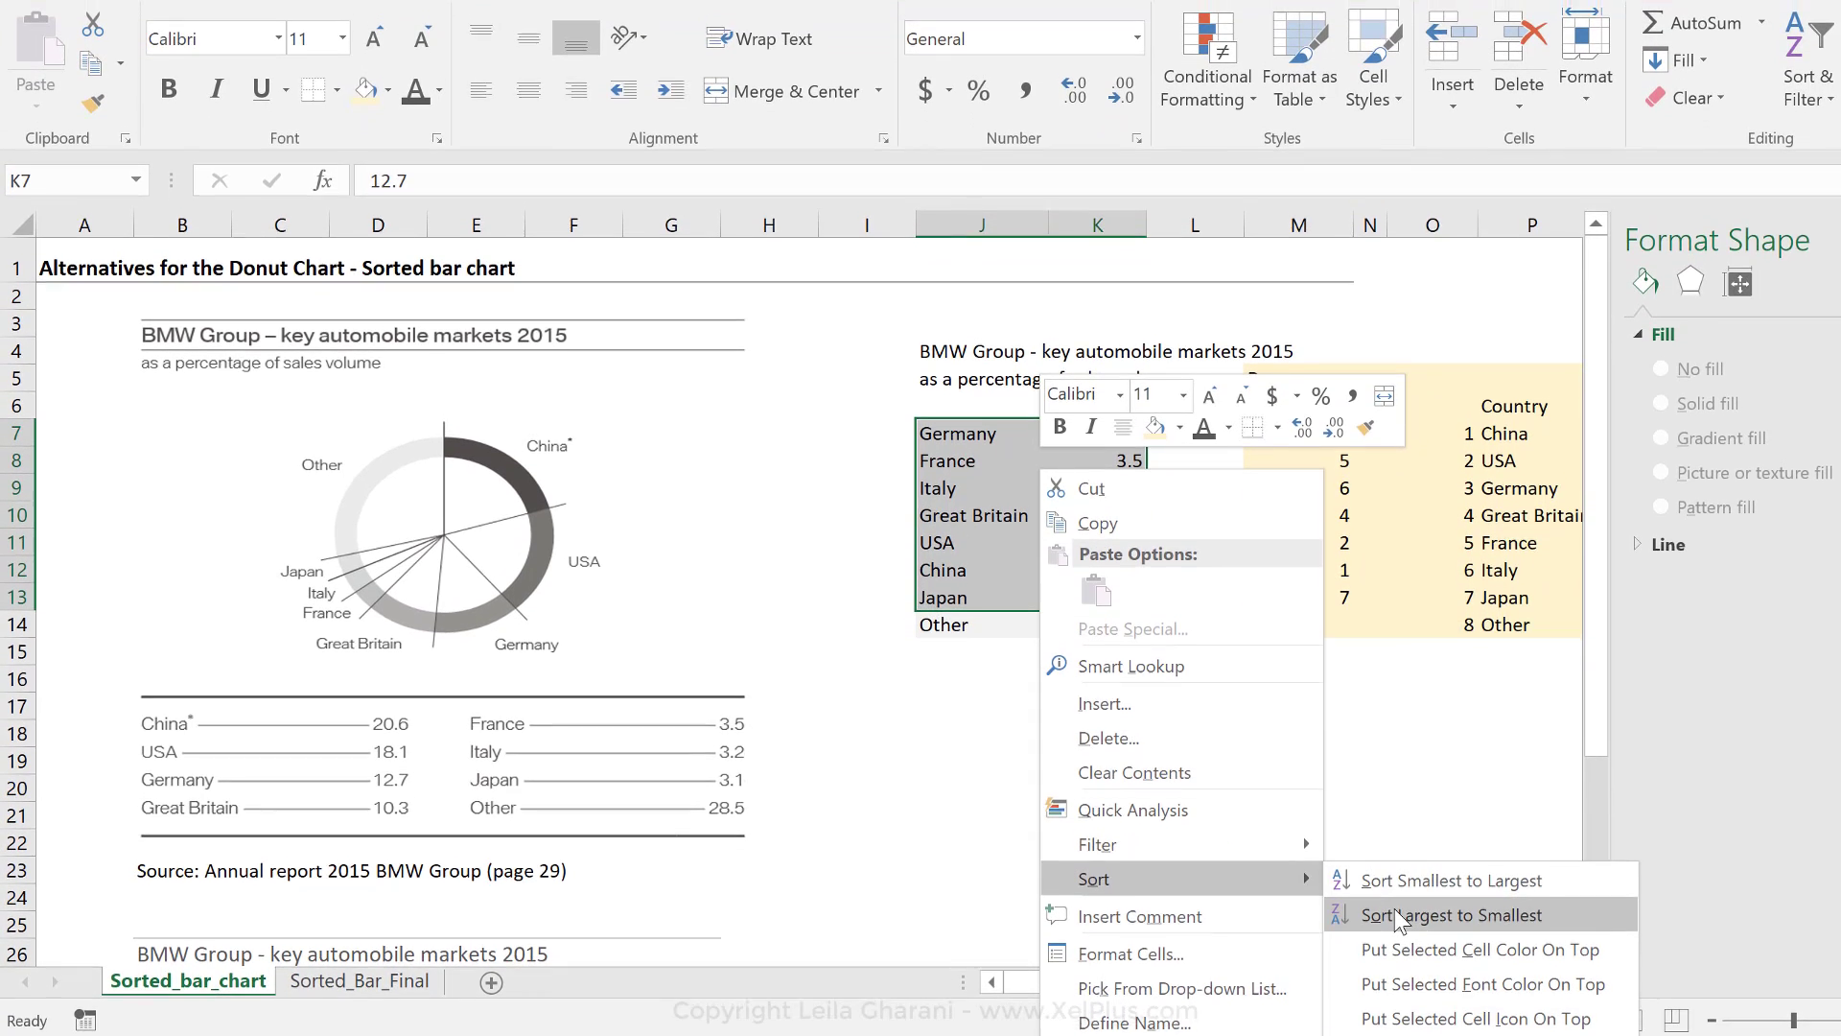
left_click(1394, 907)
Step: Select the source data in J7:K14 and compare its order with the bars in the chart
left_click_drag(949, 487, 1103, 677)
scroll(987, 725, "down", 1)
scroll(988, 725, "down", 3)
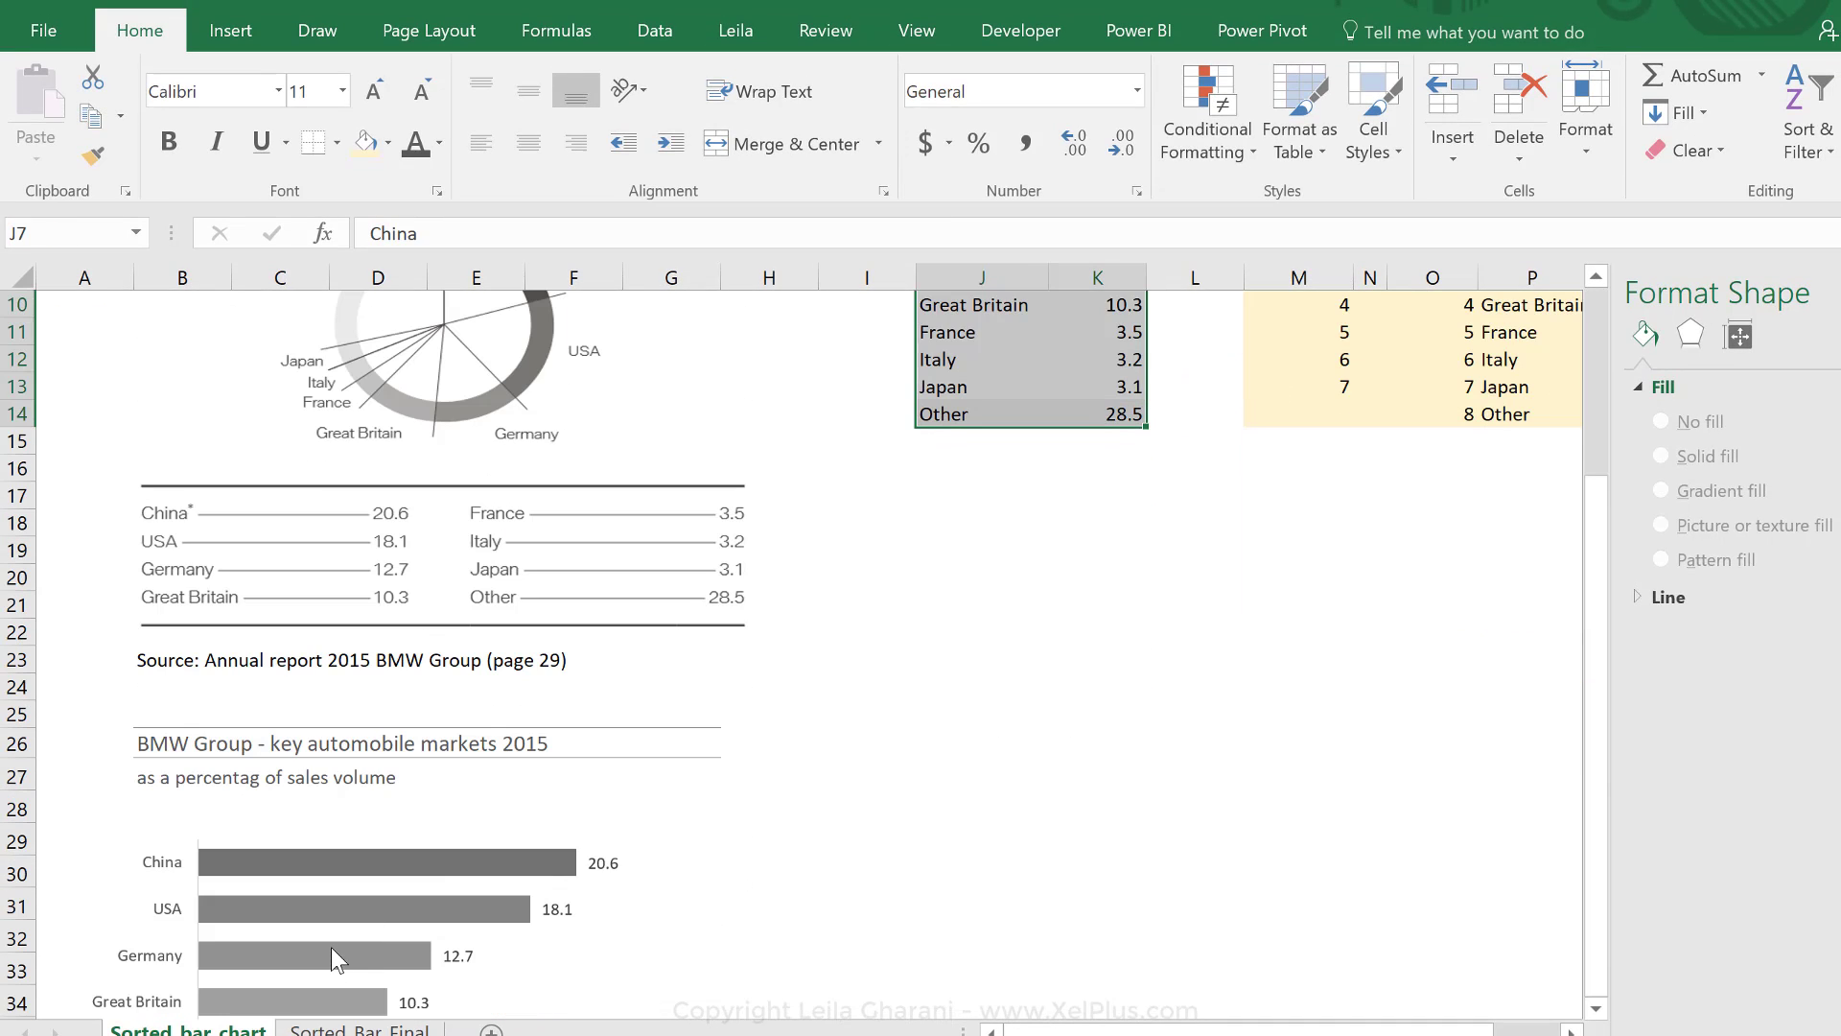
mouse_move(331, 947)
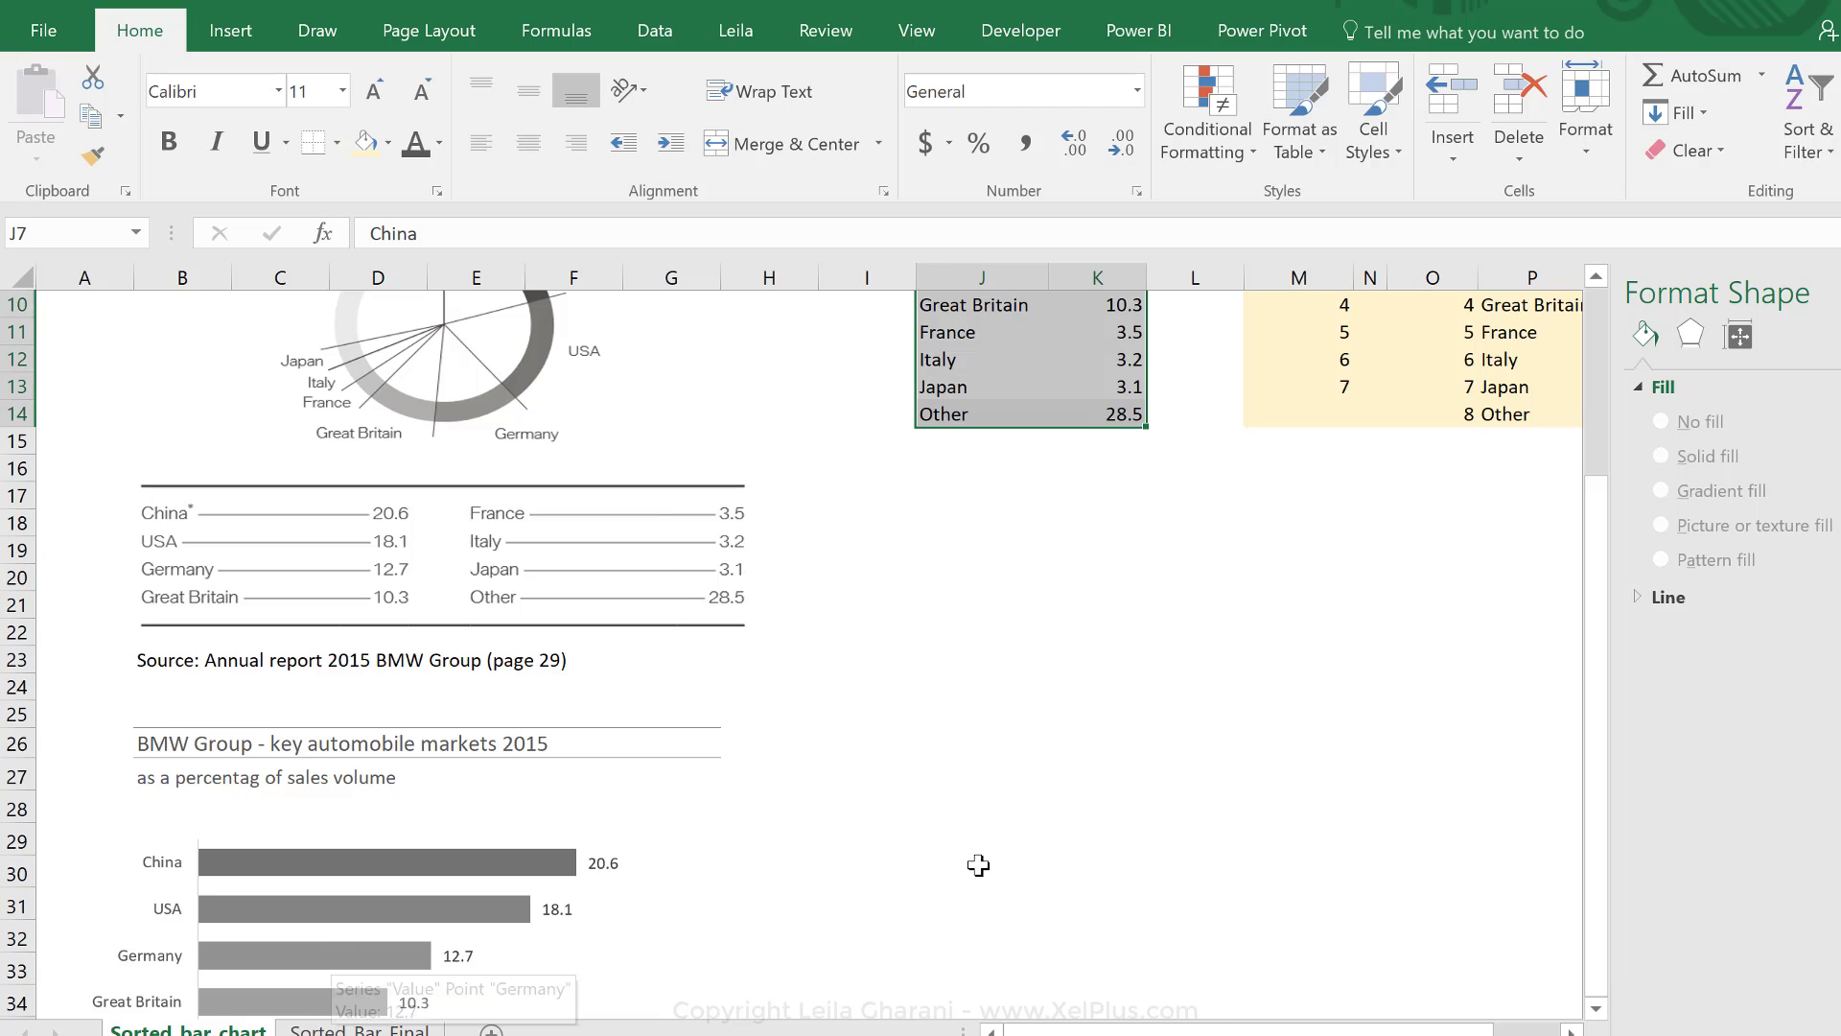
scroll(1113, 768, "up", 3)
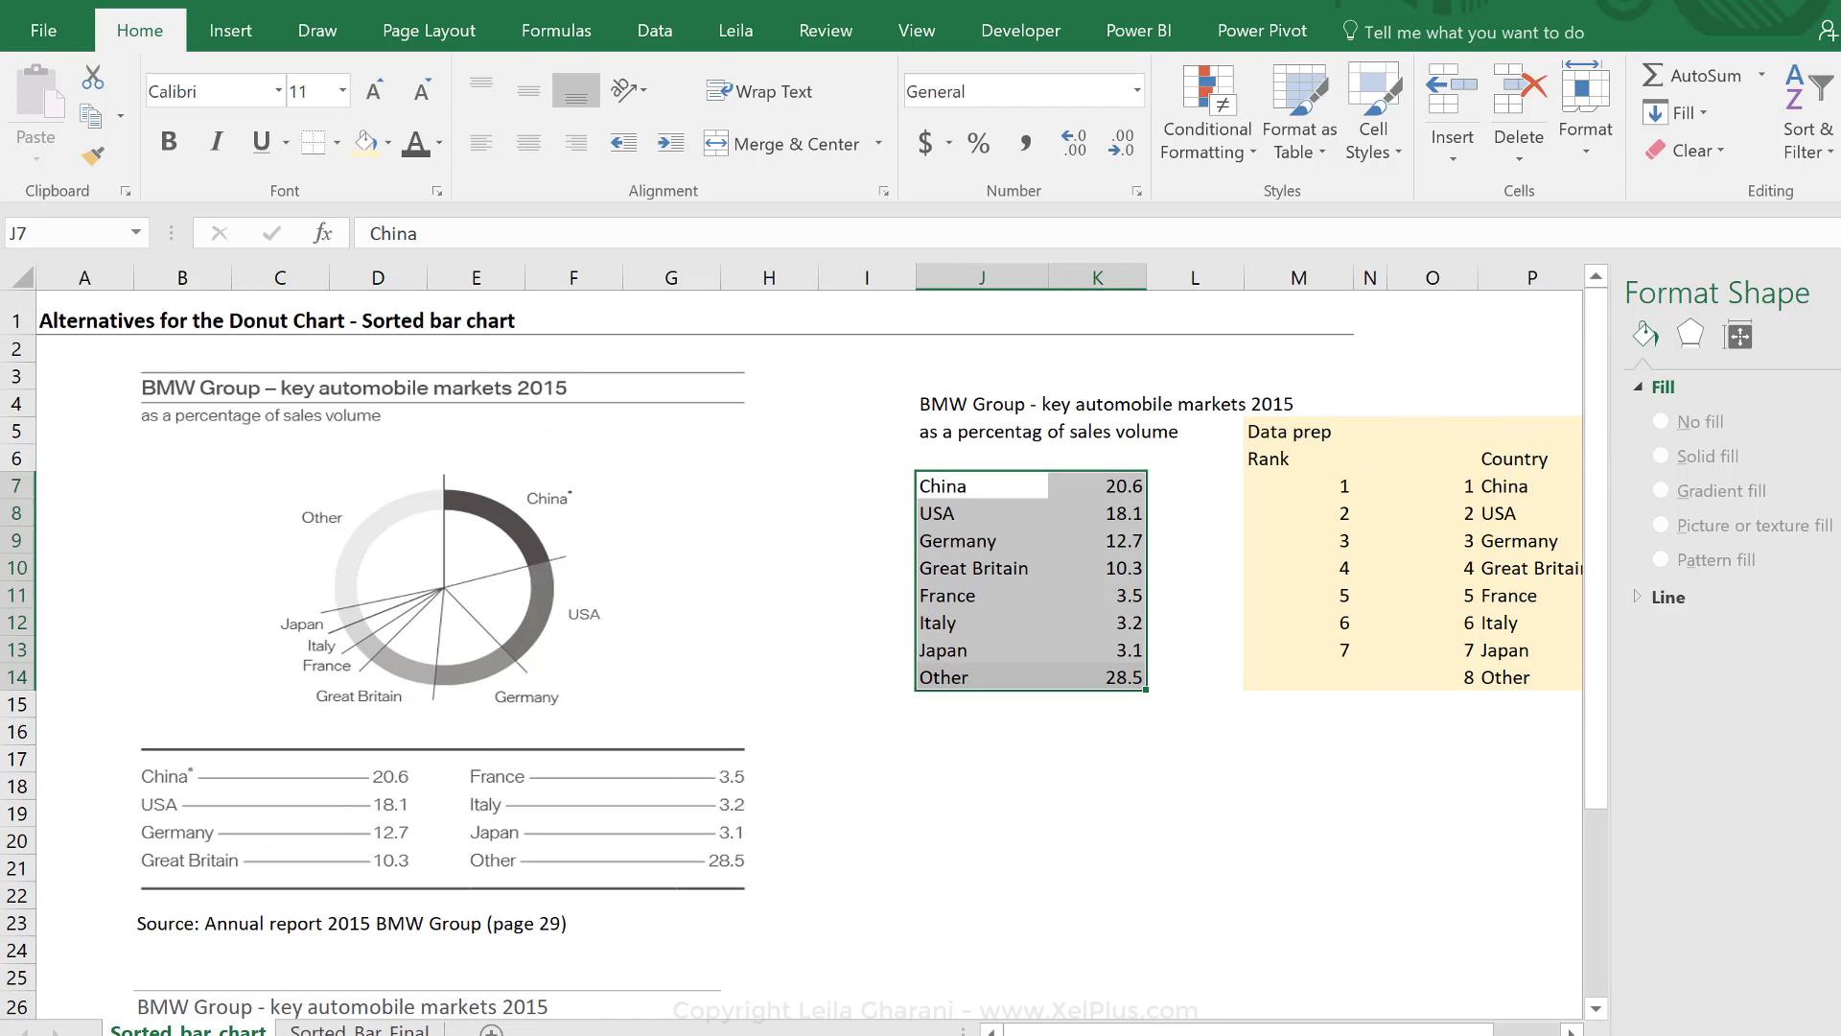